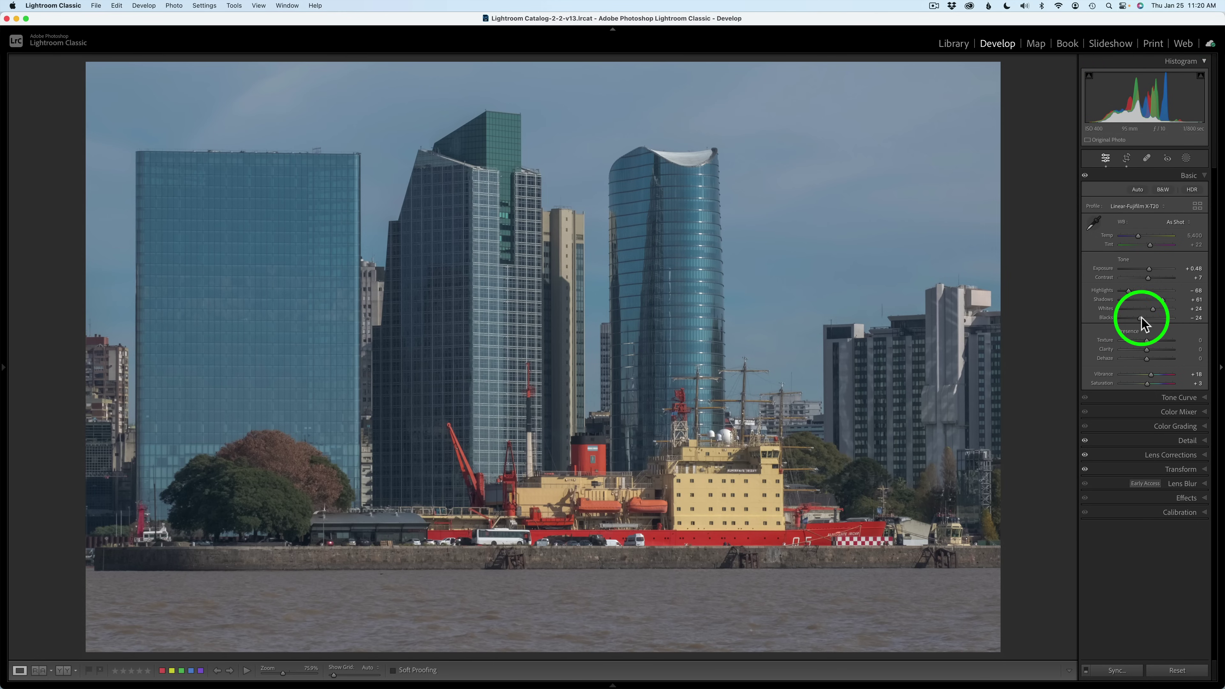
# Review the photo's Detail and Lens Corrections settings, and open it for editing in Adobe Photoshop 2024.
pyautogui.click(1177, 440)
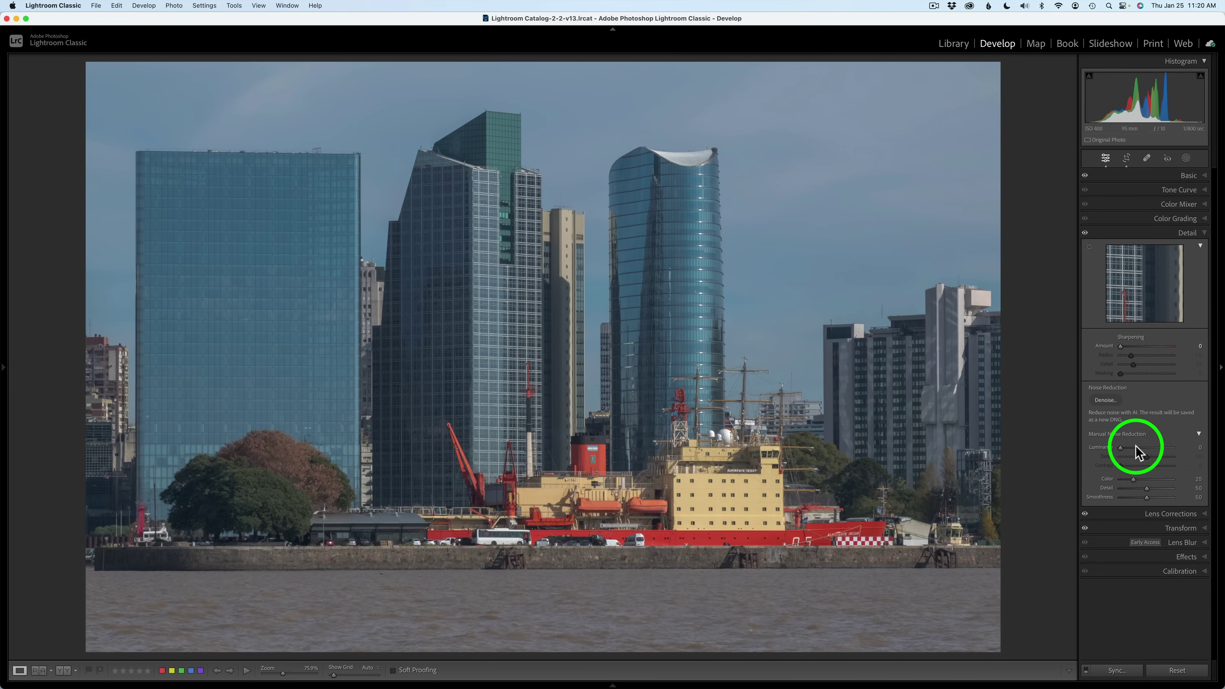
pyautogui.click(1141, 236)
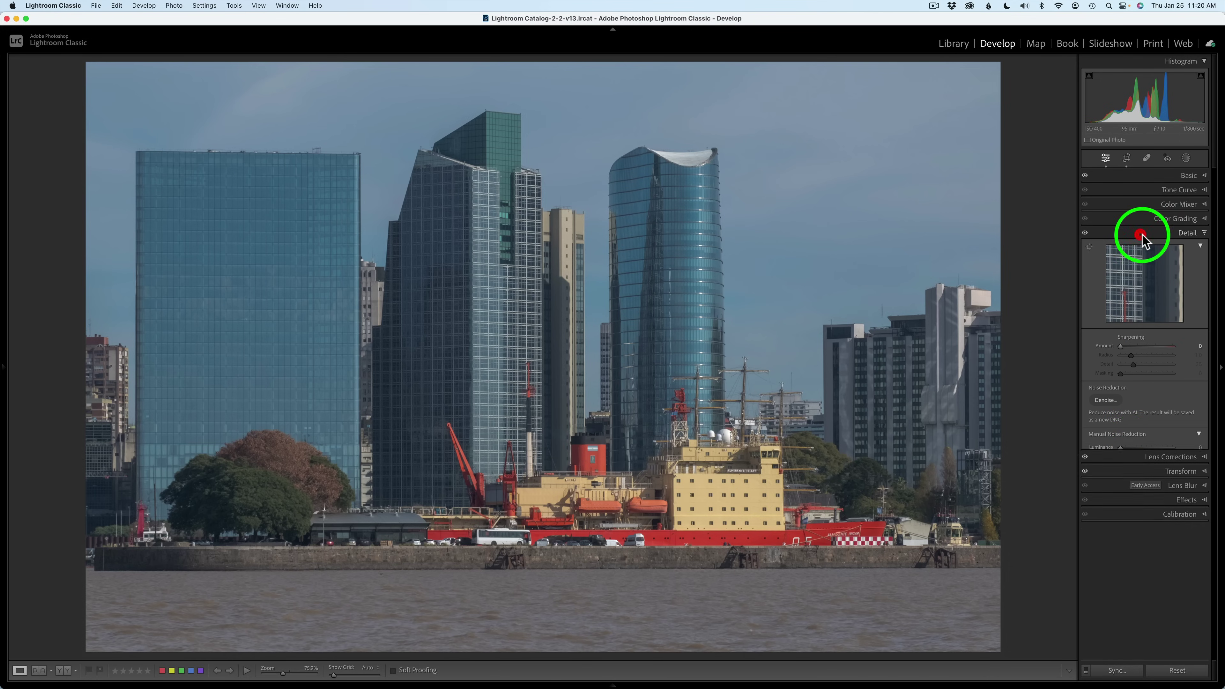
pyautogui.click(1148, 246)
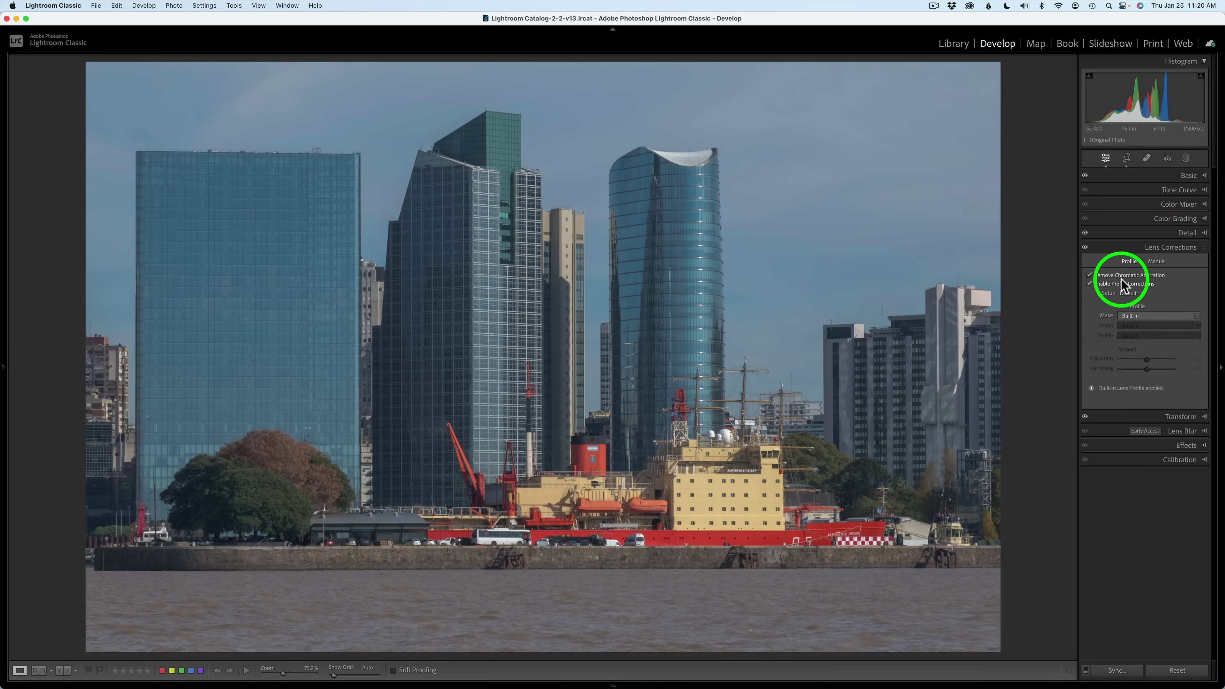
pyautogui.click(1135, 247)
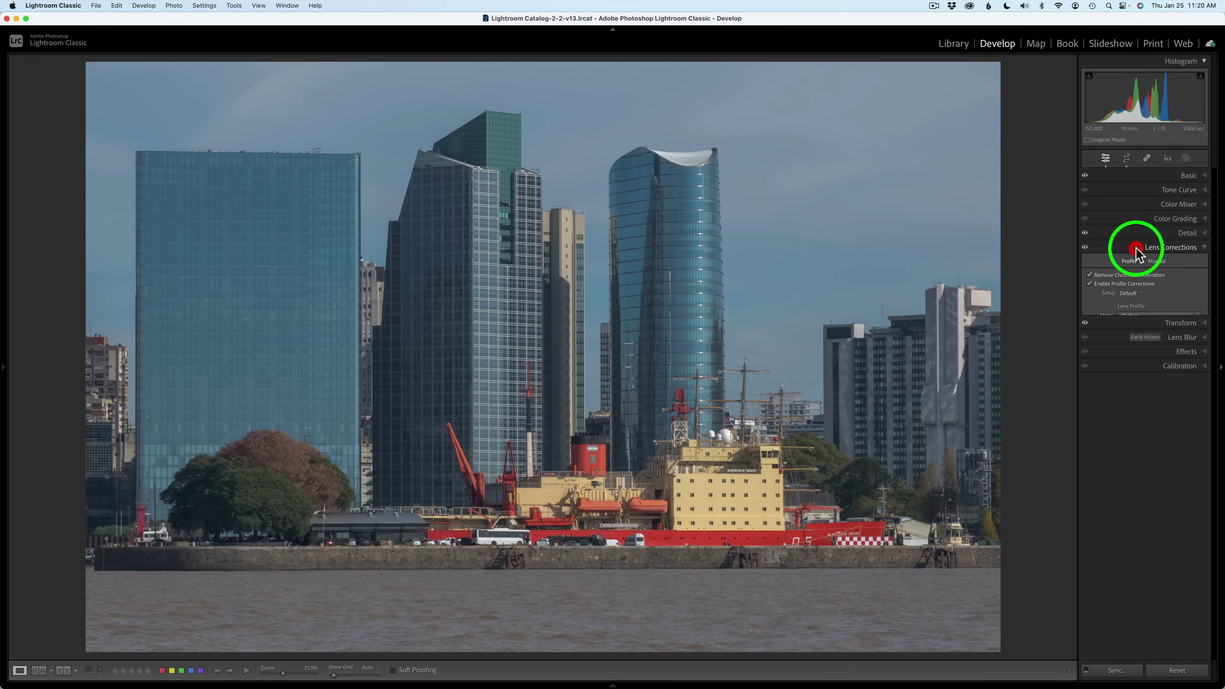
pyautogui.rightClick(774, 262)
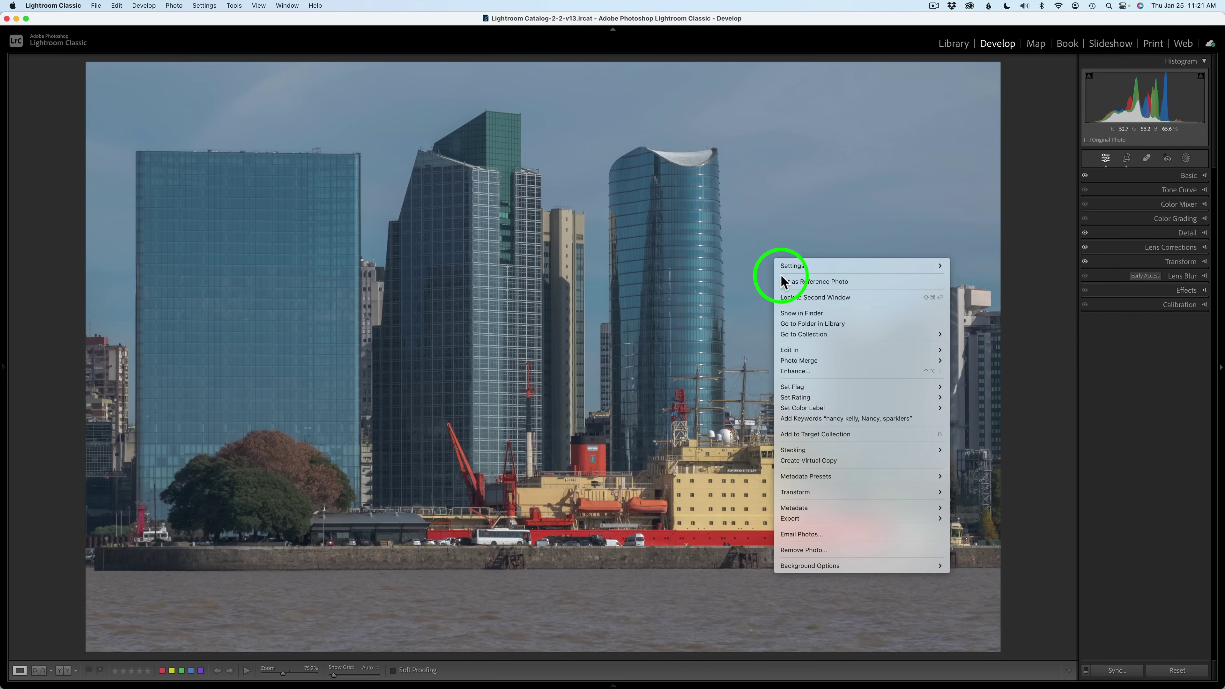
pyautogui.moveTo(797, 351)
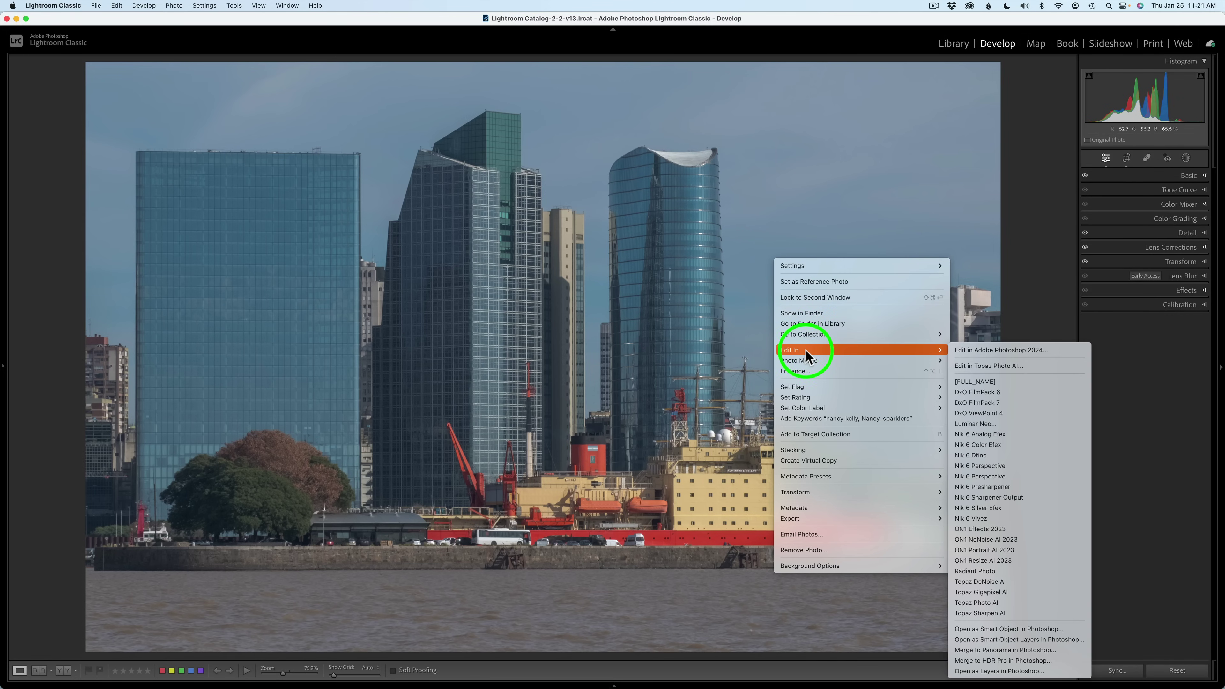
pyautogui.click(988, 351)
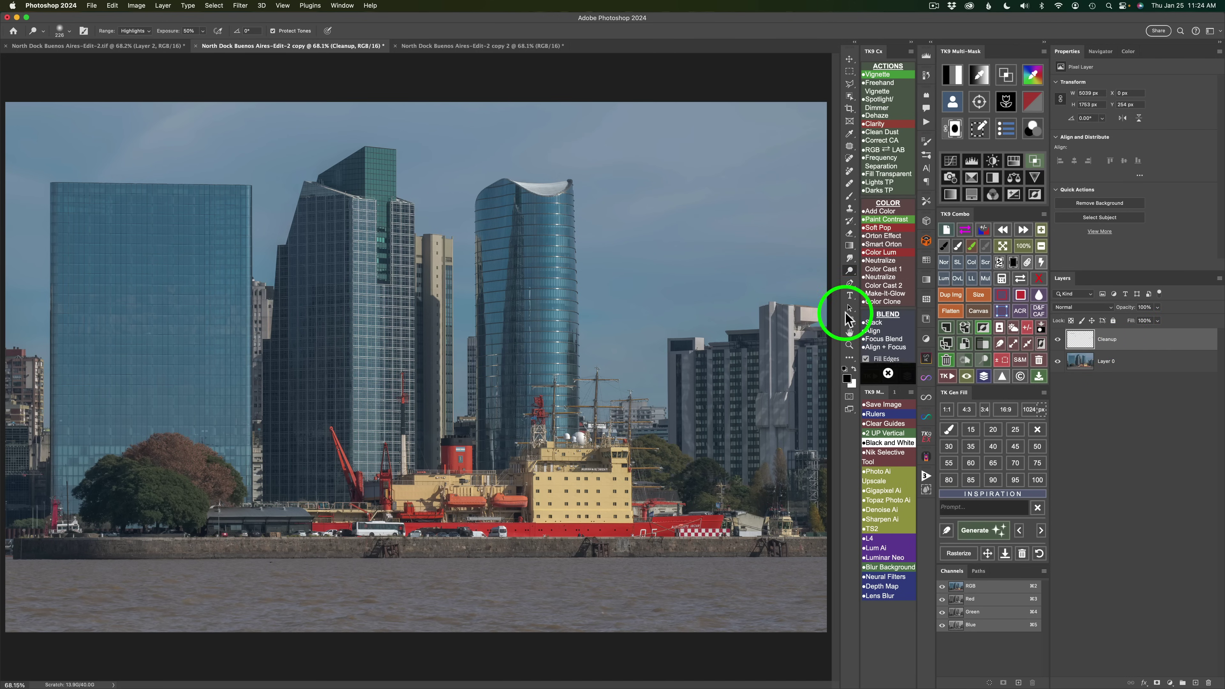
# Check the Cleanup layer's effect before flattening the image, and create a selection of the sky.
pyautogui.click(1058, 340)
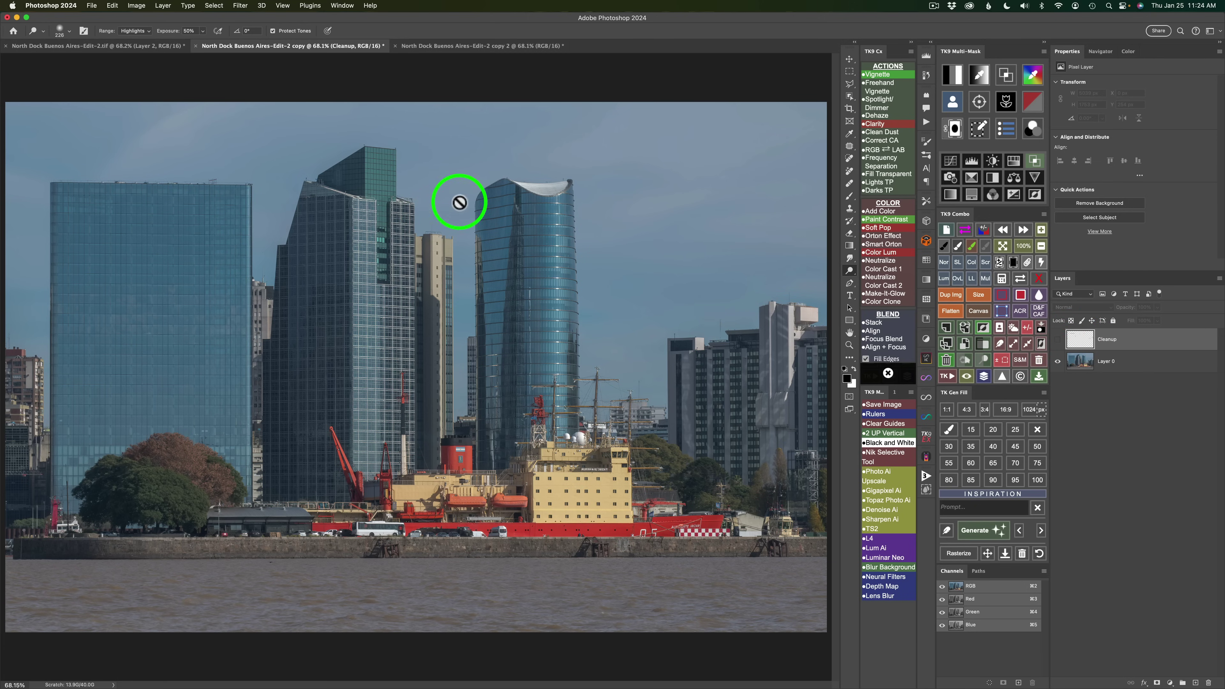
pyautogui.click(1057, 341)
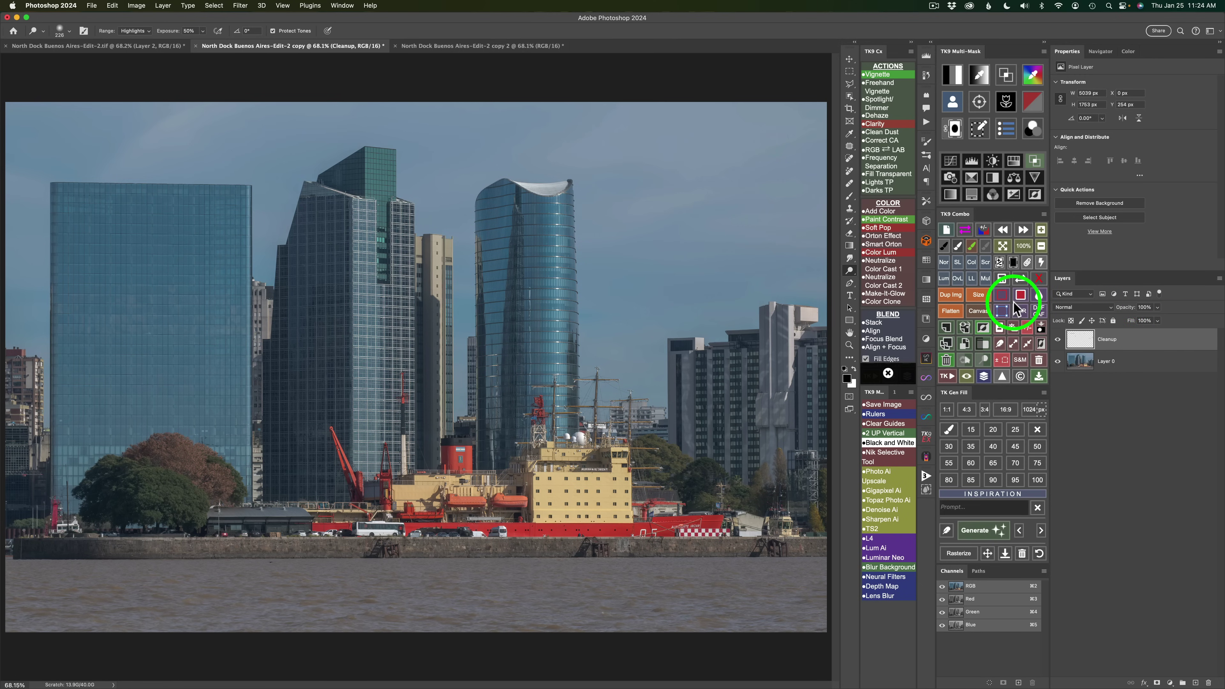
pyautogui.click(950, 311)
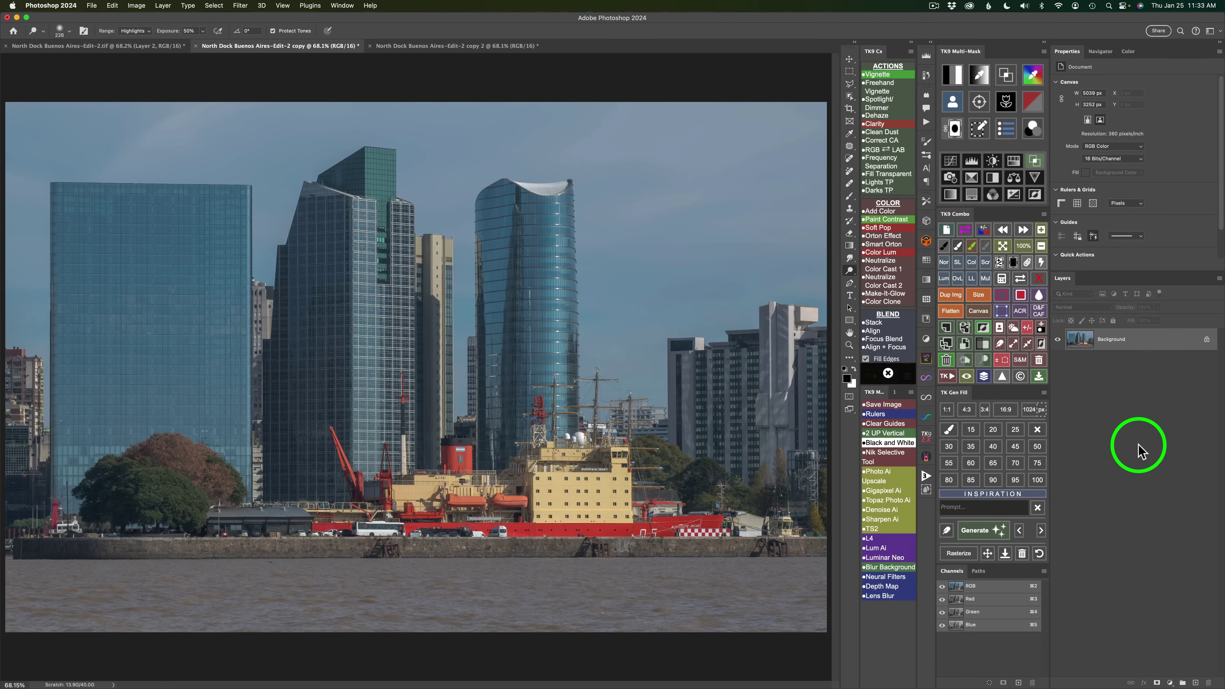
pyautogui.click(1014, 329)
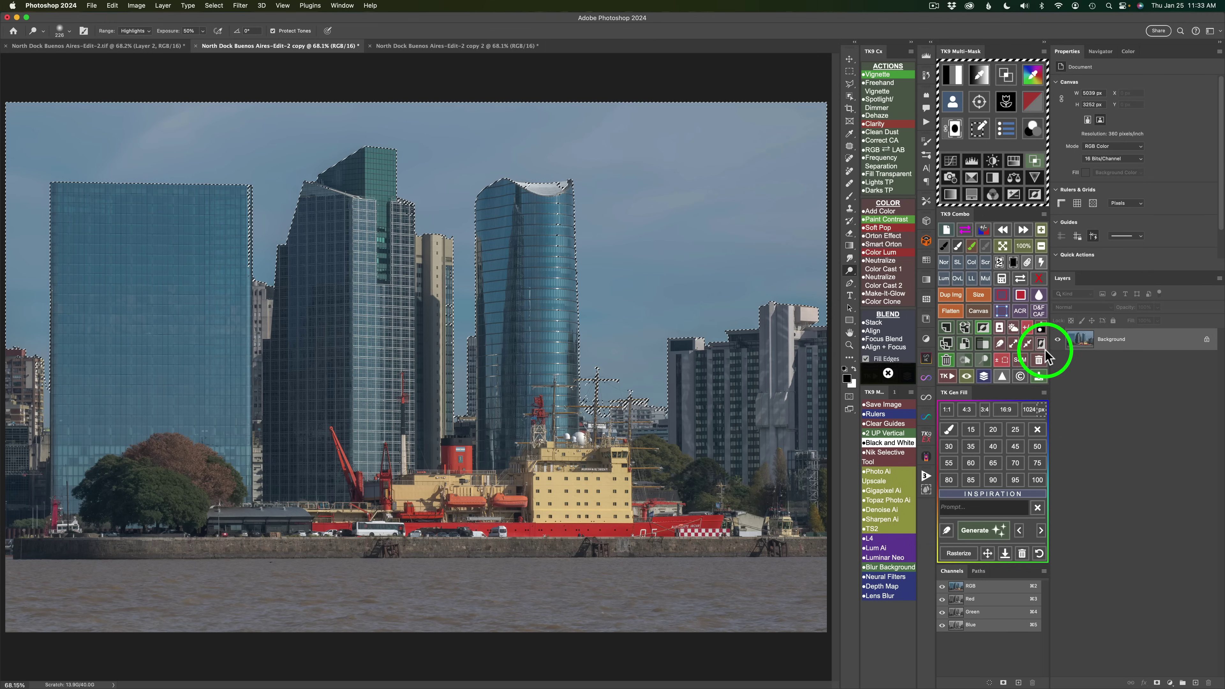
pyautogui.click(1021, 360)
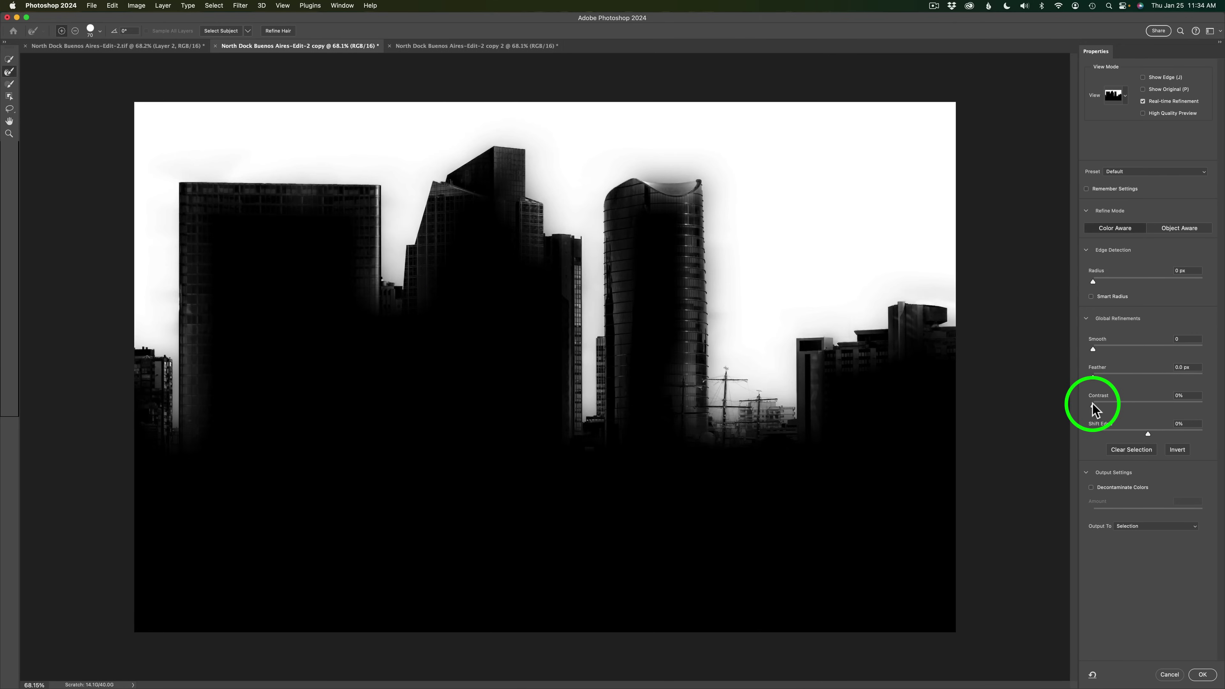
pyautogui.moveTo(1106, 403); pyautogui.dragTo(1071, 404)
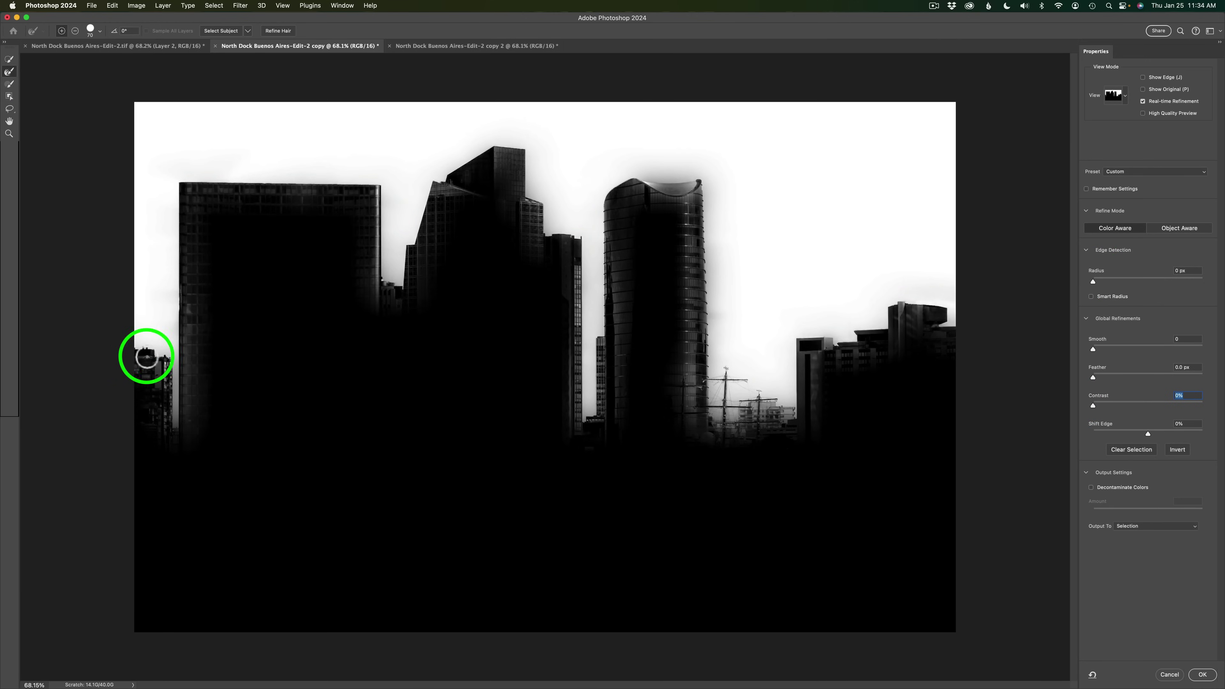
pyautogui.moveTo(175, 375)
pyautogui.mouseDown()
pyautogui.moveTo(174, 429)
pyautogui.moveTo(182, 347)
pyautogui.moveTo(176, 382)
pyautogui.moveTo(195, 384)
pyautogui.moveTo(180, 415)
pyautogui.moveTo(160, 364)
pyautogui.moveTo(158, 389)
pyautogui.moveTo(196, 394)
pyautogui.mouseUp()
pyautogui.moveTo(684, 418)
pyautogui.mouseDown()
pyautogui.moveTo(716, 384)
pyautogui.moveTo(716, 400)
pyautogui.moveTo(726, 386)
pyautogui.moveTo(785, 420)
pyautogui.mouseUp()
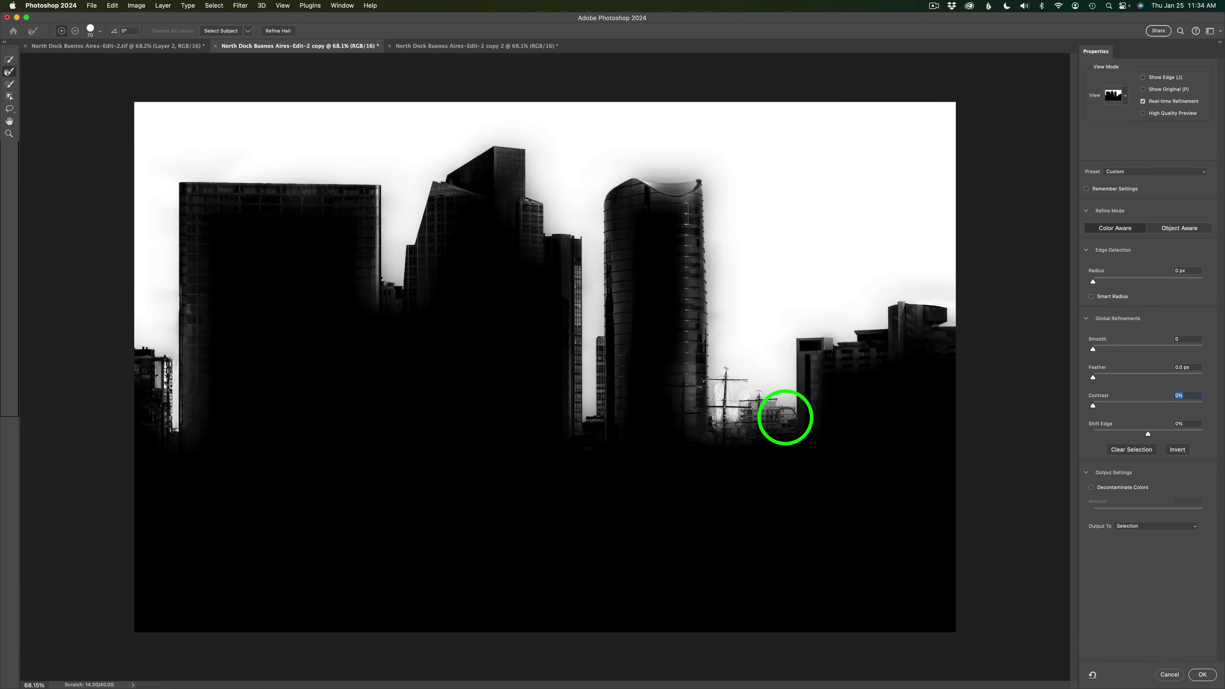
pyautogui.click(1173, 676)
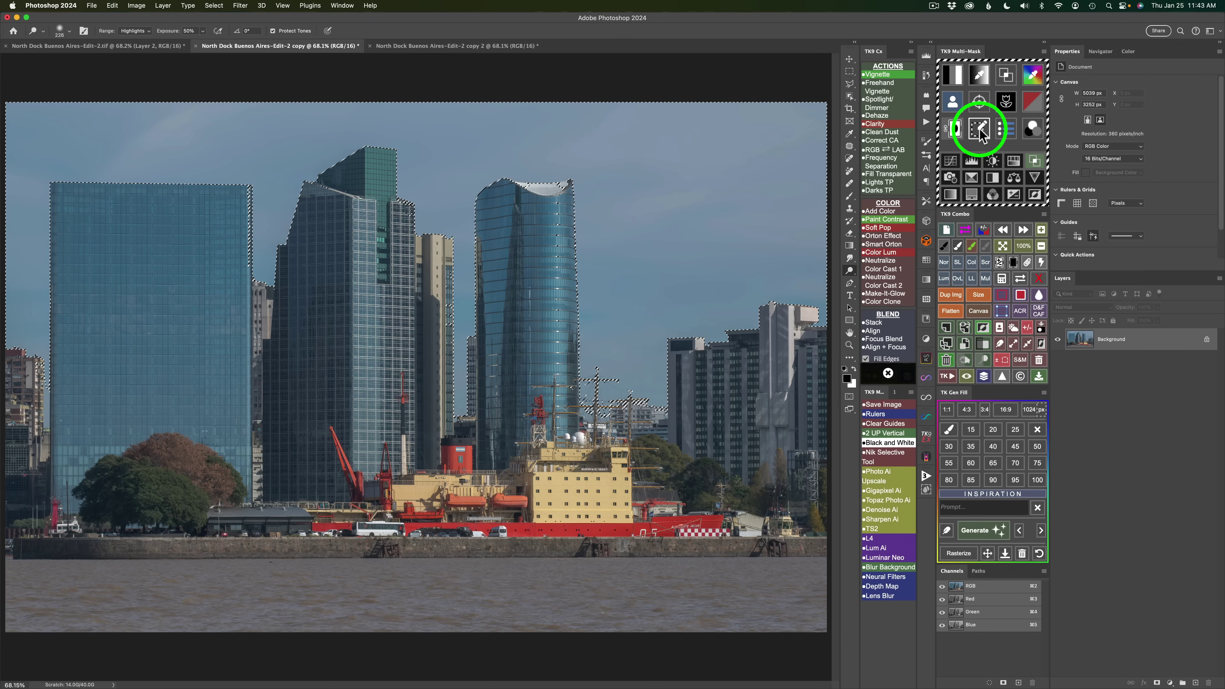
# Open the sky selection as an editable black-and-white mask with TK9 Edit Selection and compare it with the photo.
pyautogui.click(979, 129)
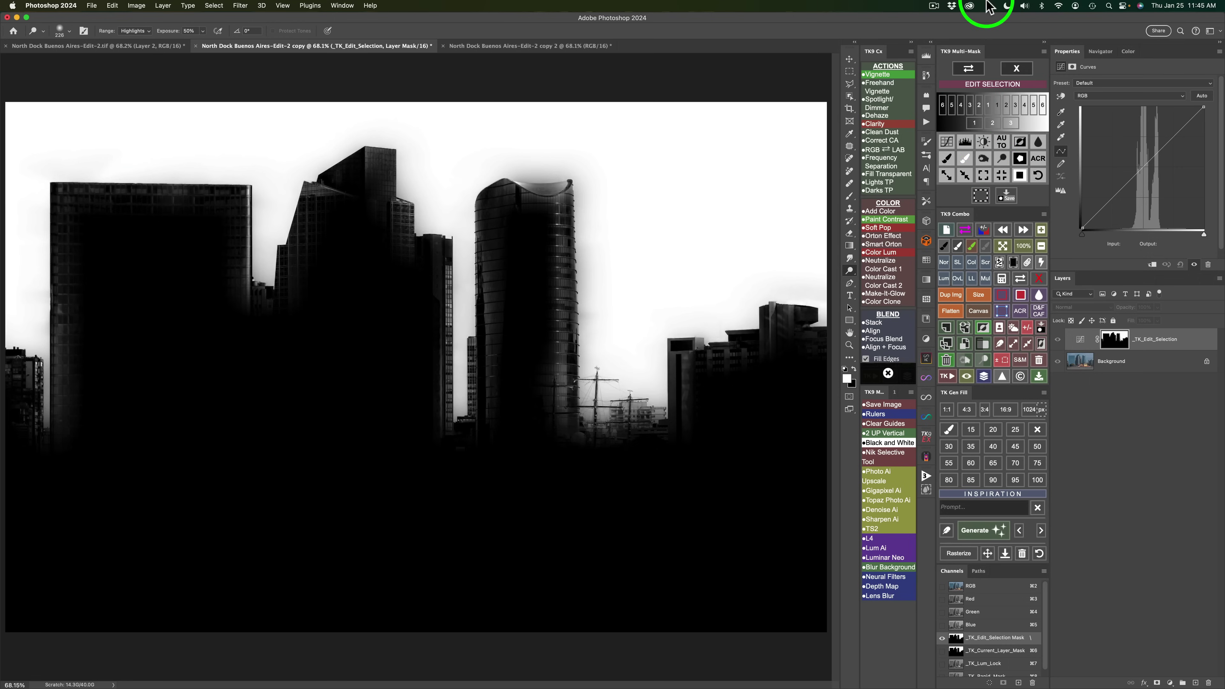
pyautogui.click(968, 69)
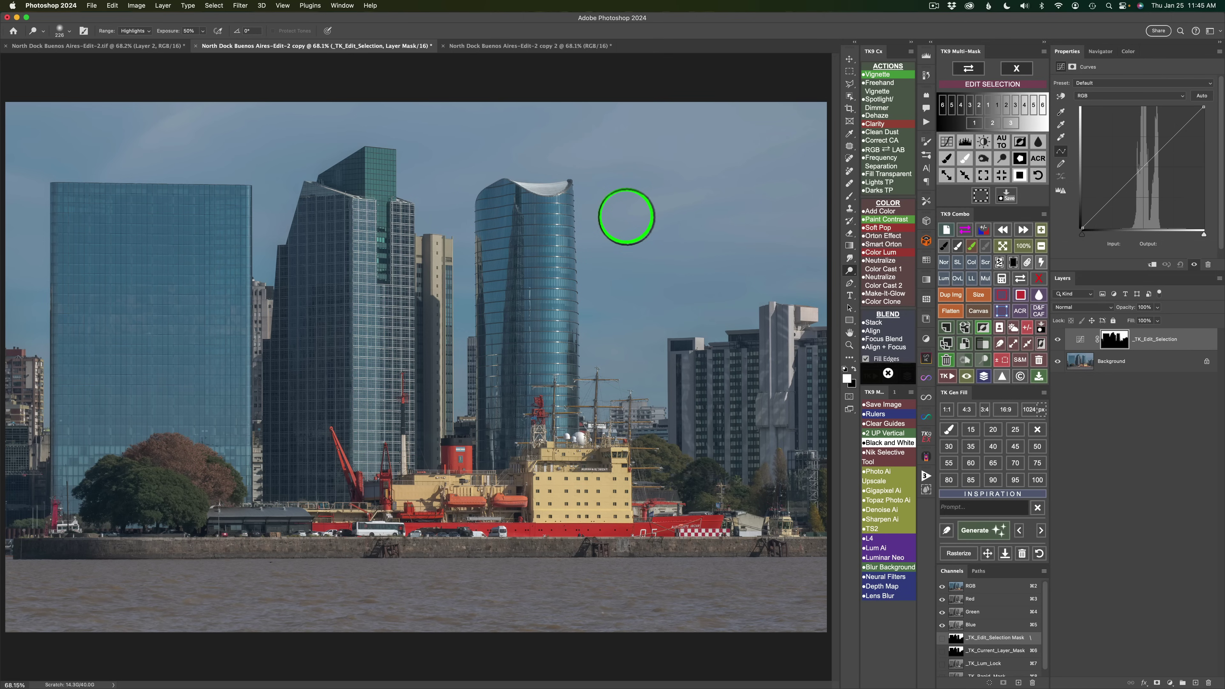
pyautogui.click(969, 69)
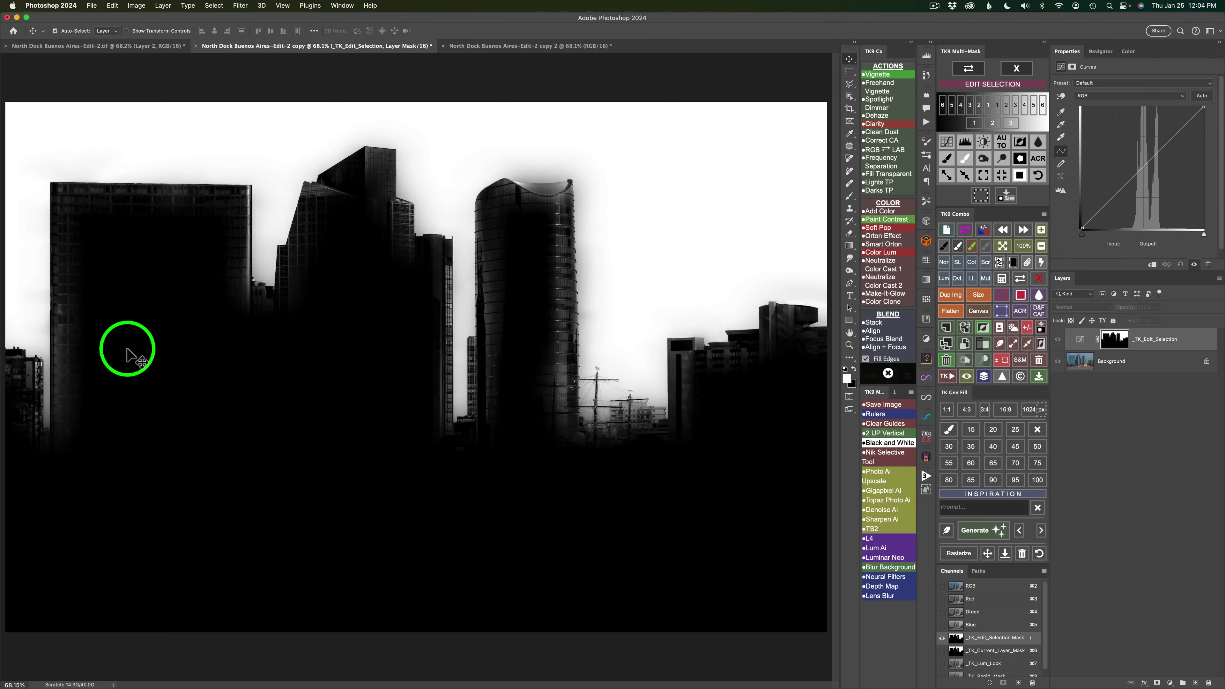
# Darken the tall building with the overhanging top in the mask using the Burn tool, Range Shadows and Exposure 50%.
pyautogui.click(1023, 247)
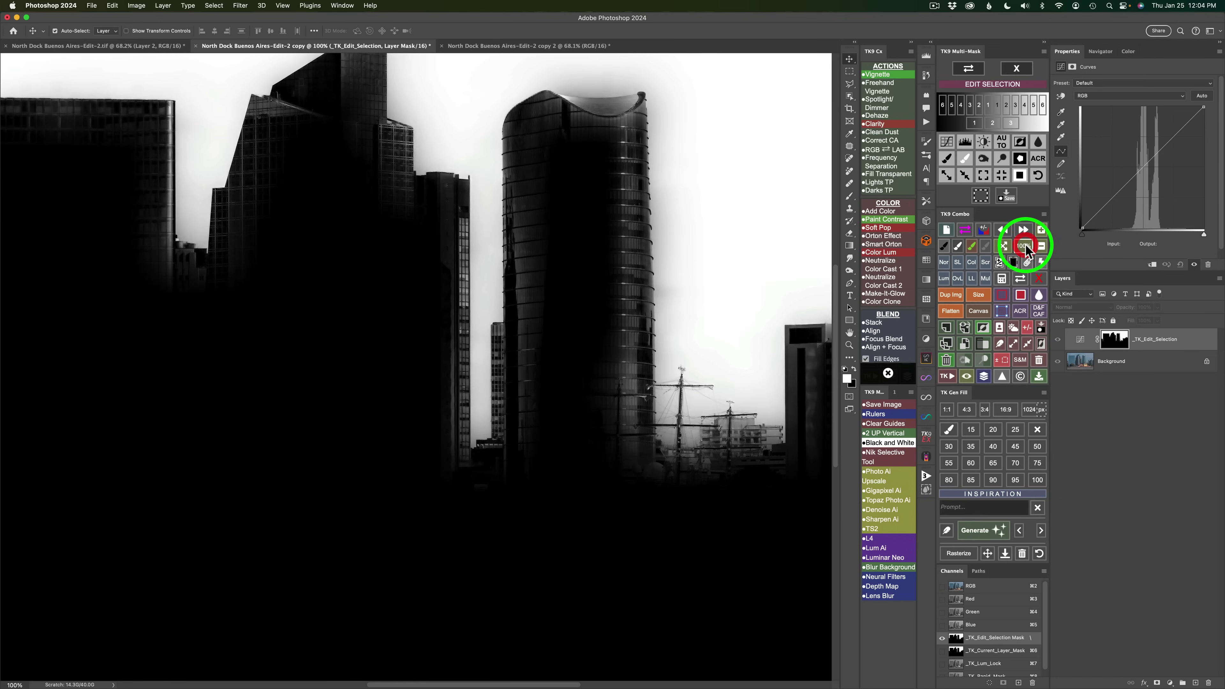
pyautogui.moveTo(719, 249); pyautogui.dragTo(490, 247)
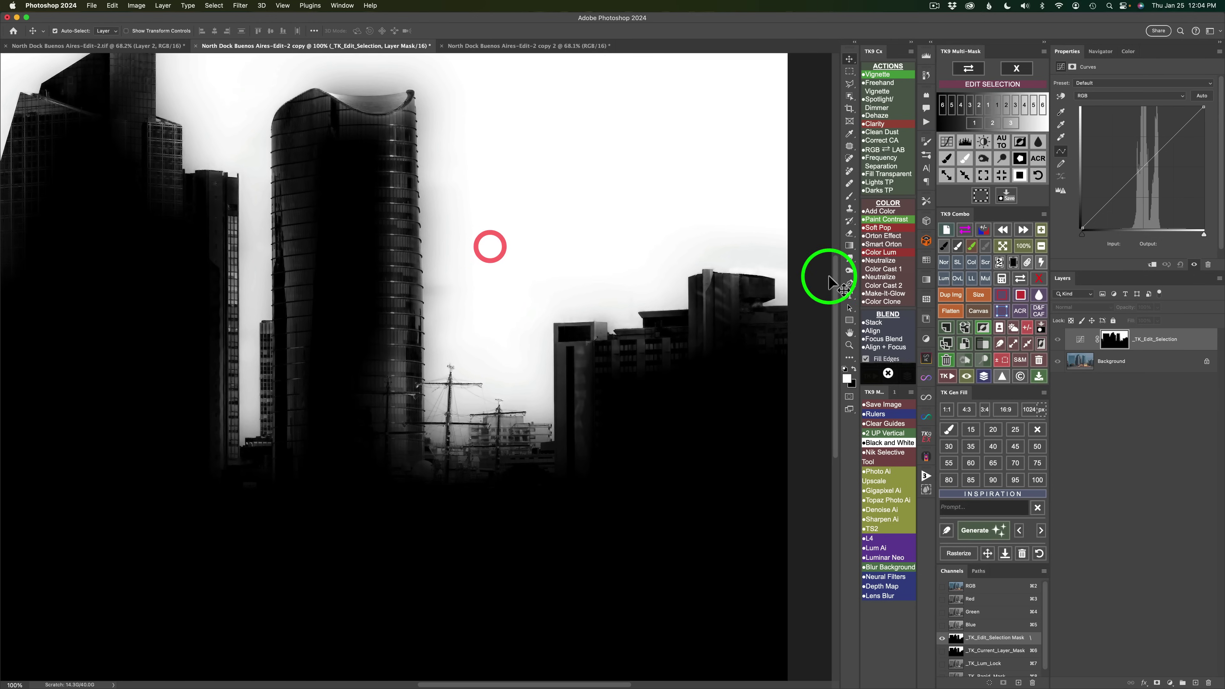
pyautogui.click(1040, 231)
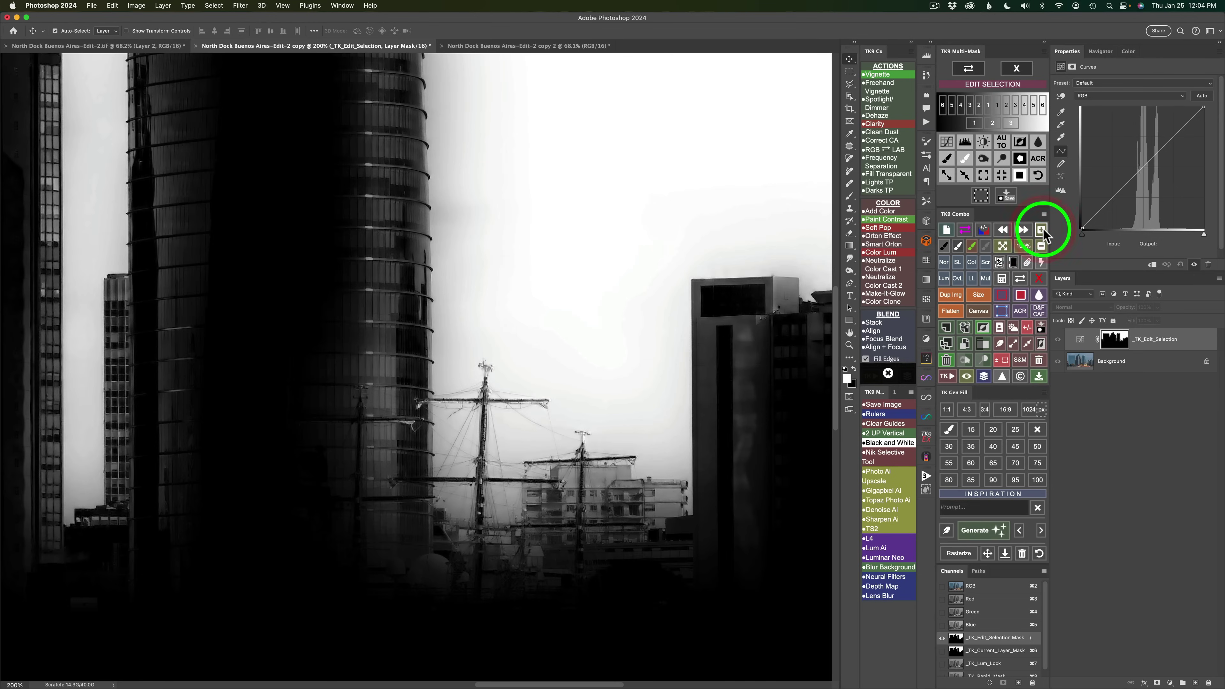
pyautogui.moveTo(725, 376); pyautogui.dragTo(375, 365)
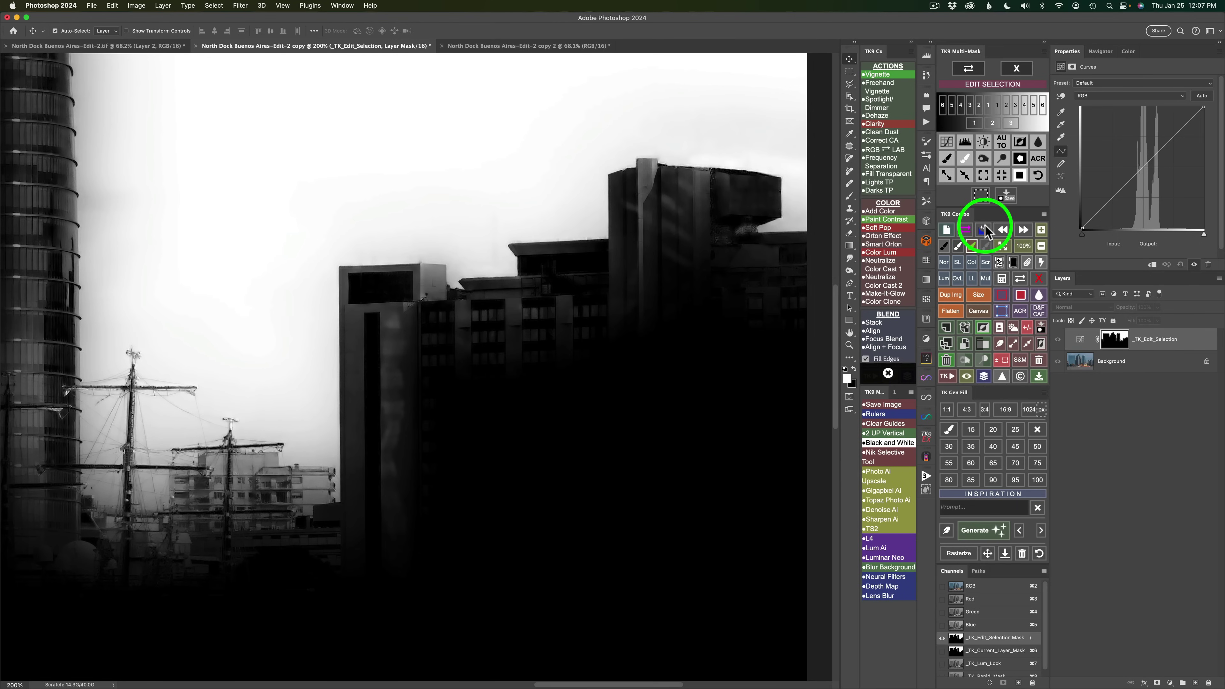
pyautogui.click(984, 158)
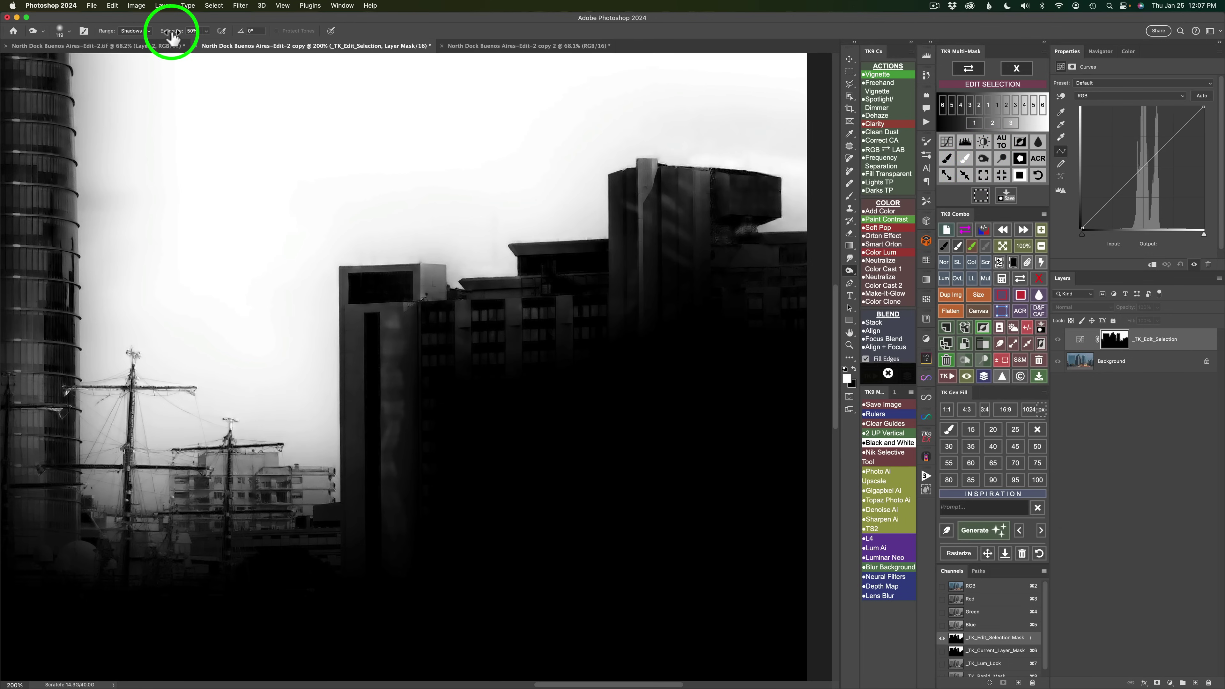
pyautogui.click(206, 32)
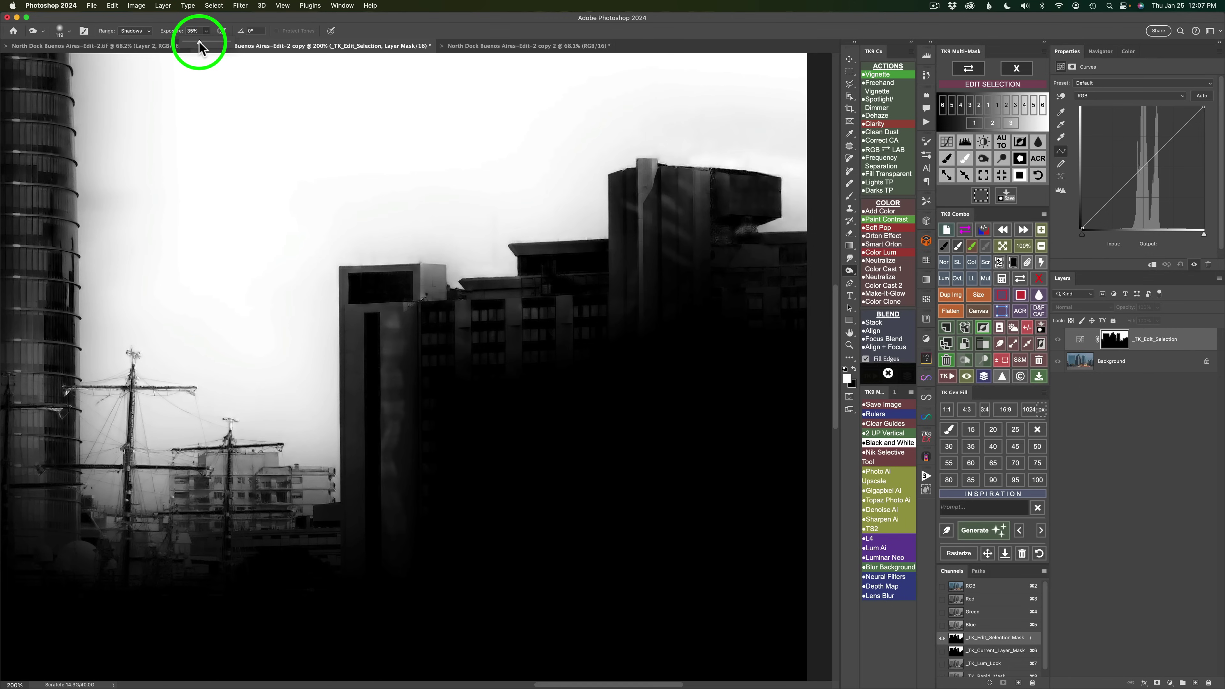
pyautogui.moveTo(194, 42); pyautogui.dragTo(193, 42)
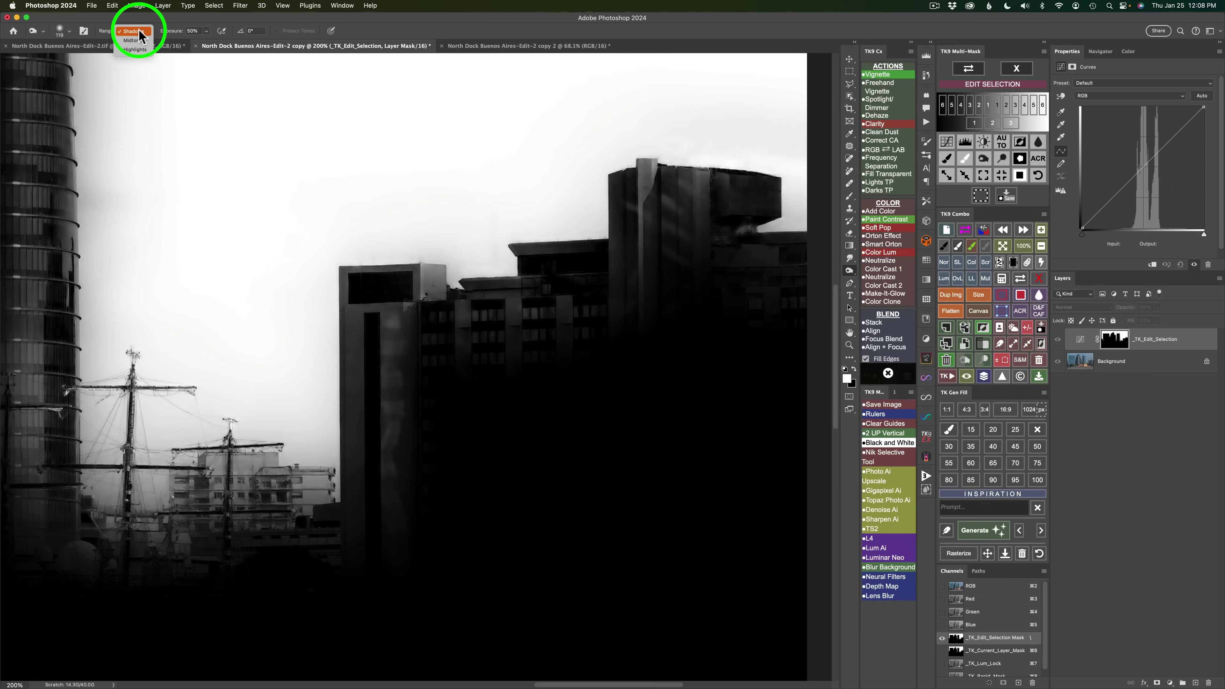
pyautogui.click(138, 31)
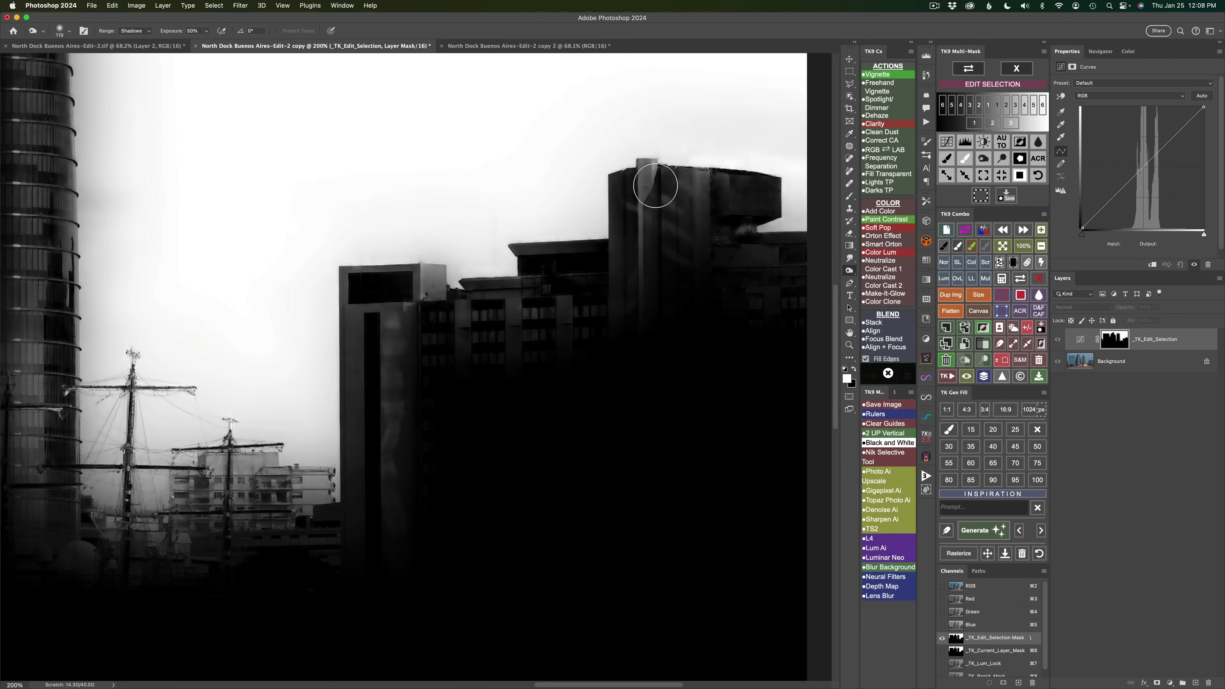
pyautogui.moveTo(656, 185)
pyautogui.mouseDown()
pyautogui.moveTo(691, 184)
pyautogui.moveTo(642, 181)
pyautogui.moveTo(653, 182)
pyautogui.moveTo(644, 194)
pyautogui.moveTo(649, 153)
pyautogui.moveTo(645, 191)
pyautogui.moveTo(627, 185)
pyautogui.moveTo(629, 200)
pyautogui.moveTo(681, 203)
pyautogui.moveTo(668, 190)
pyautogui.moveTo(710, 190)
pyautogui.moveTo(686, 178)
pyautogui.mouseUp()
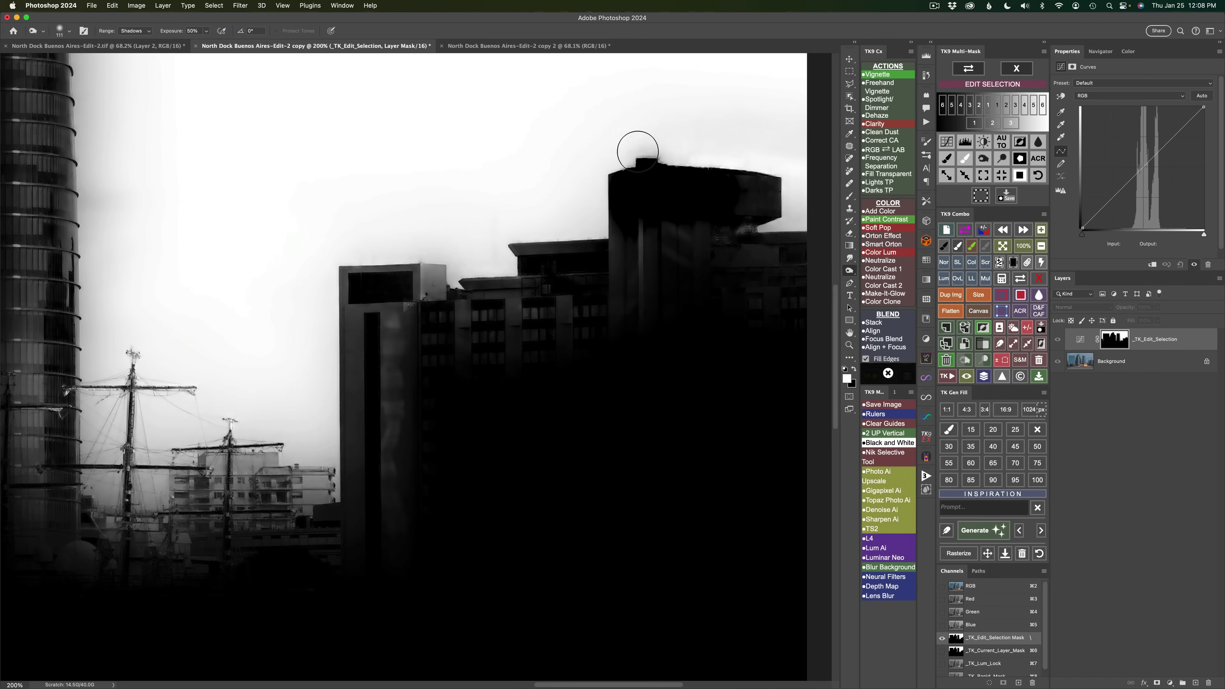
pyautogui.moveTo(714, 182)
pyautogui.mouseDown()
pyautogui.moveTo(759, 200)
pyautogui.moveTo(735, 232)
pyautogui.moveTo(735, 269)
pyautogui.moveTo(801, 250)
pyautogui.moveTo(782, 264)
pyautogui.moveTo(805, 299)
pyautogui.moveTo(666, 240)
pyautogui.moveTo(636, 276)
pyautogui.moveTo(585, 269)
pyautogui.mouseUp()
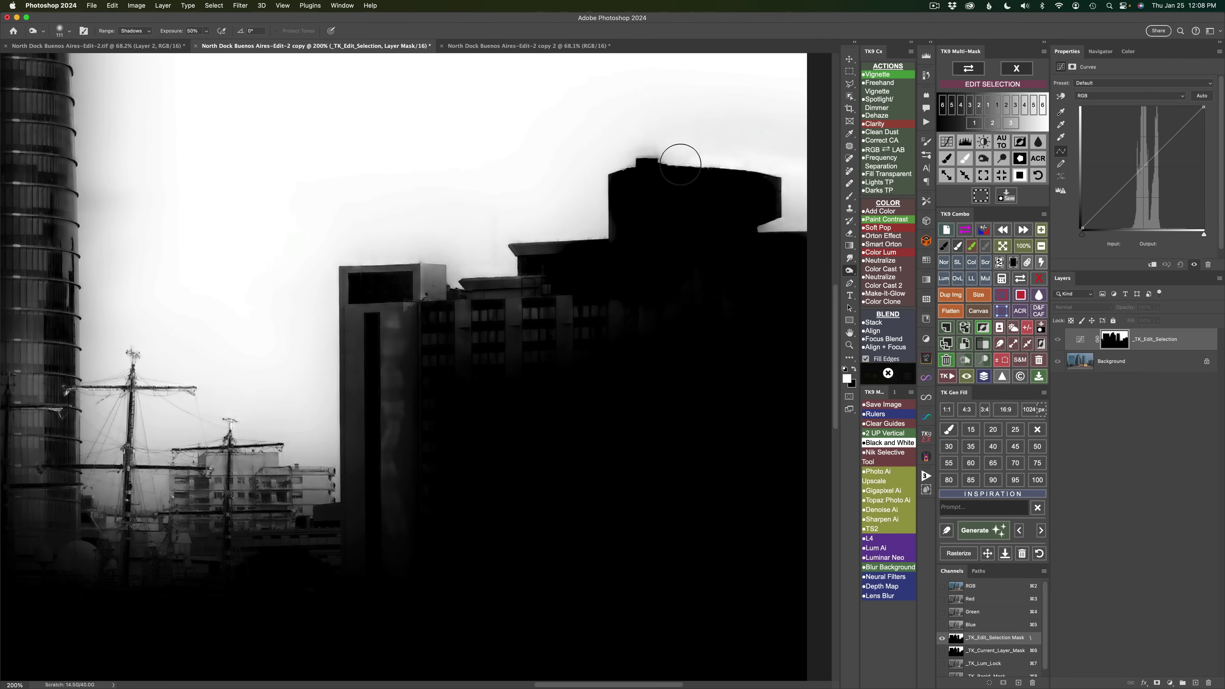
# Whiten the gray sky around the tall building's roof in the mask using the Dodge tool with Range set to Highlights.
pyautogui.click(1002, 159)
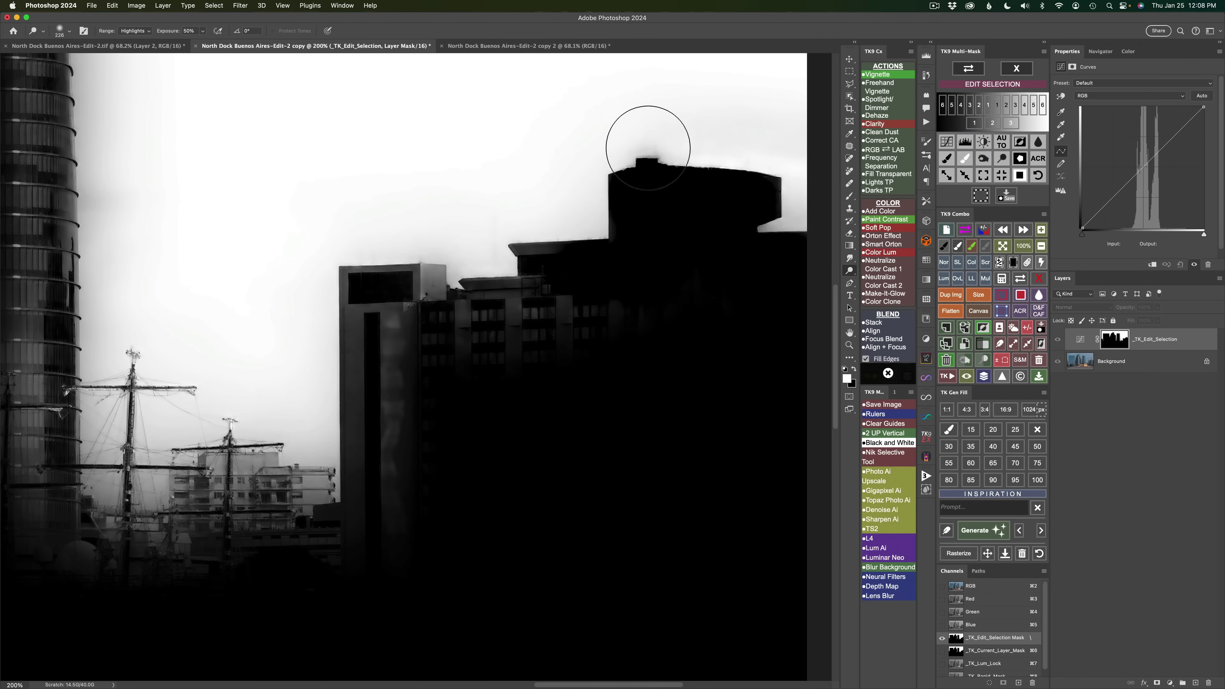
pyautogui.click(148, 30)
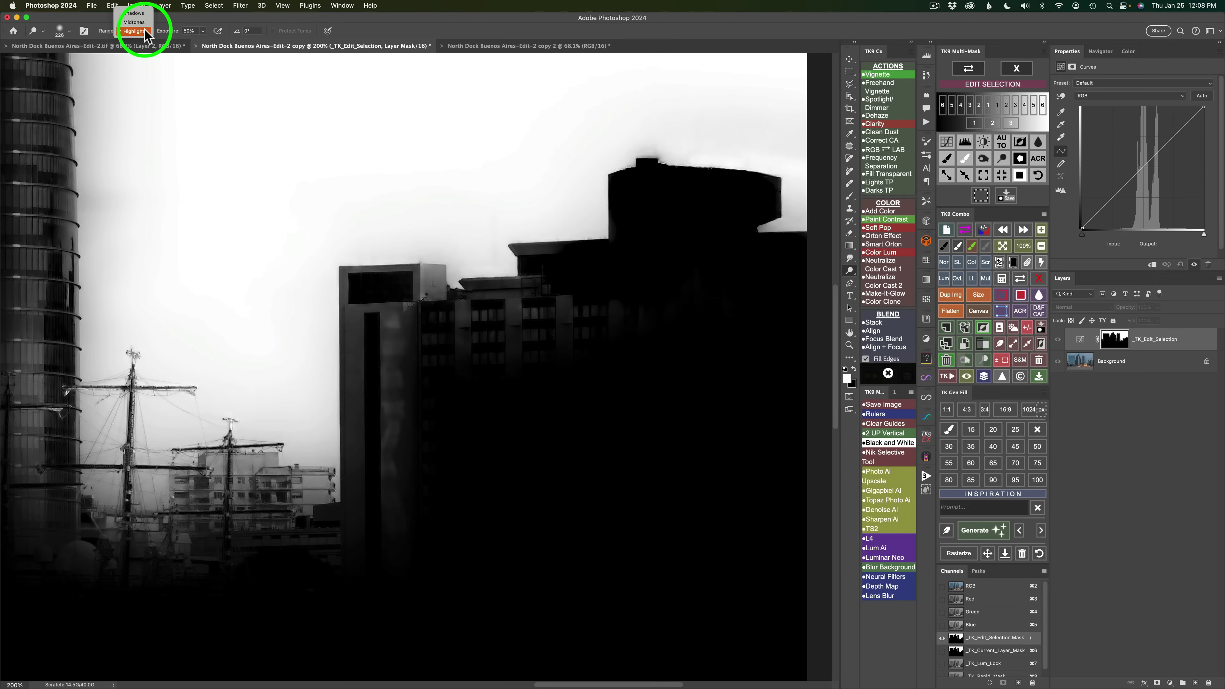
pyautogui.click(391, 27)
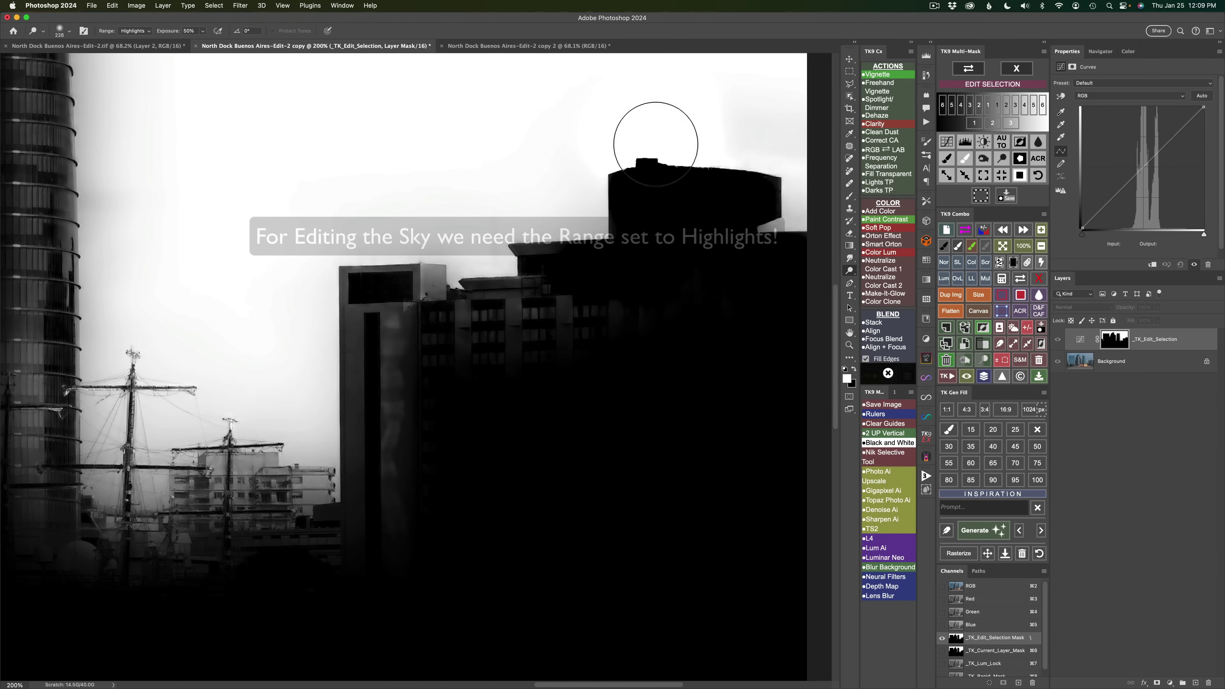
pyautogui.moveTo(733, 132)
pyautogui.mouseDown()
pyautogui.moveTo(782, 155)
pyautogui.moveTo(771, 185)
pyautogui.moveTo(795, 190)
pyautogui.moveTo(748, 213)
pyautogui.moveTo(782, 193)
pyautogui.moveTo(760, 215)
pyautogui.moveTo(788, 193)
pyautogui.mouseUp()
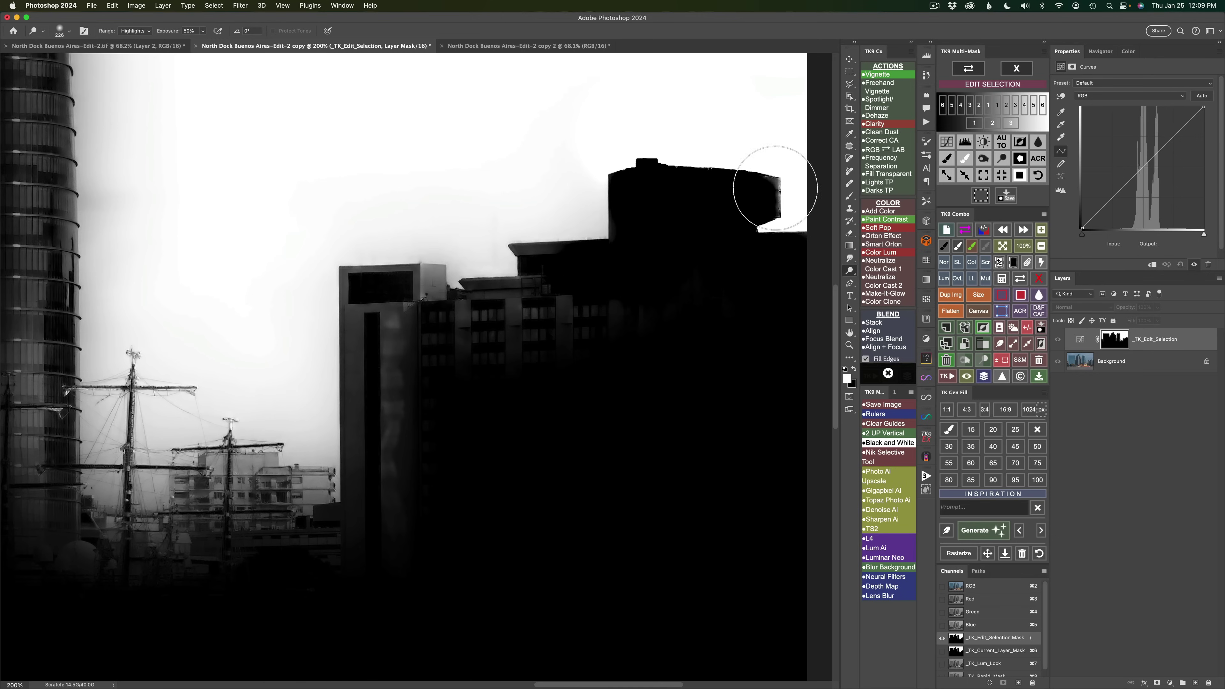
# Burn the mask's shadows along the tall building's outer edge and over the adjoining lower windowed building.
pyautogui.click(984, 158)
pyautogui.moveTo(805, 190); pyautogui.dragTo(775, 189)
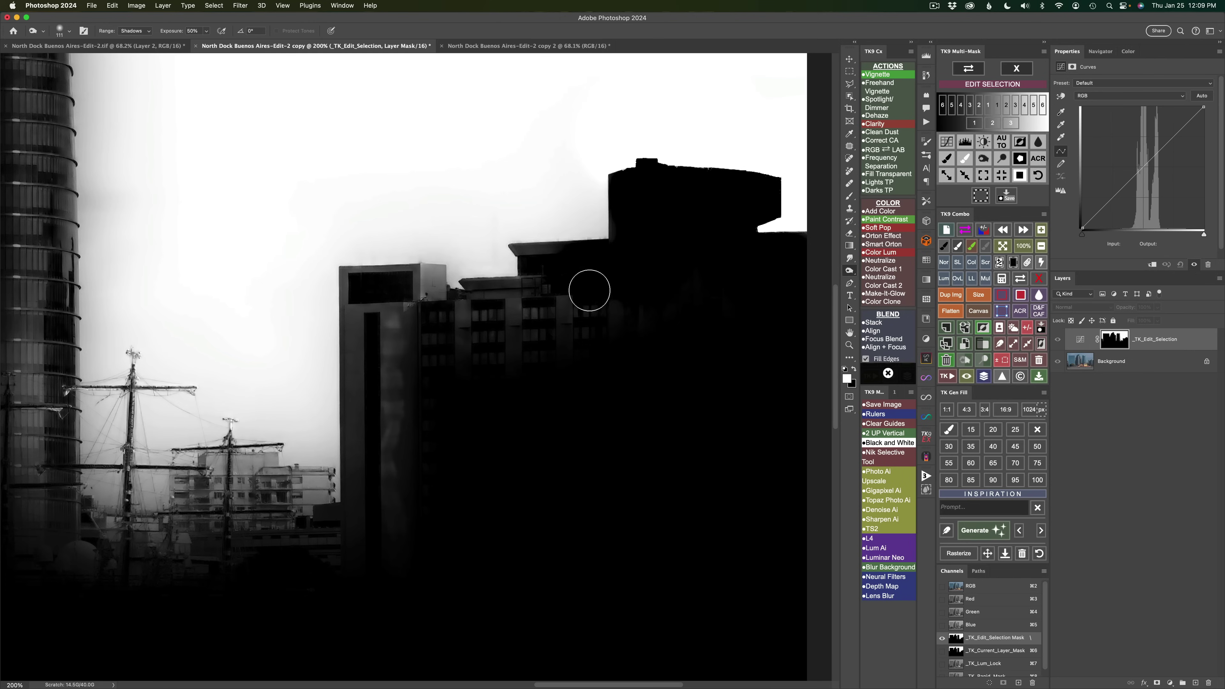
pyautogui.moveTo(600, 266)
pyautogui.mouseDown()
pyautogui.moveTo(525, 249)
pyautogui.moveTo(523, 271)
pyautogui.moveTo(539, 271)
pyautogui.moveTo(475, 288)
pyautogui.moveTo(581, 308)
pyautogui.moveTo(514, 319)
pyautogui.moveTo(581, 320)
pyautogui.moveTo(540, 274)
pyautogui.moveTo(598, 290)
pyautogui.moveTo(531, 323)
pyautogui.moveTo(417, 307)
pyautogui.moveTo(431, 363)
pyautogui.moveTo(465, 364)
pyautogui.mouseUp()
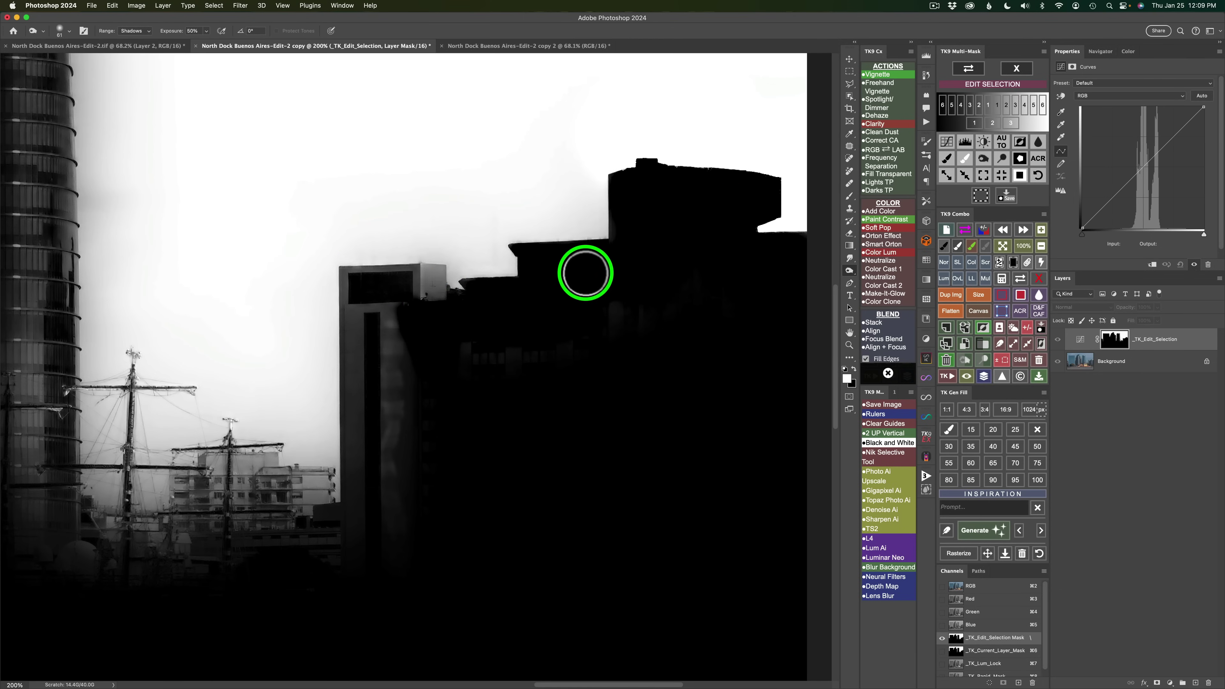
# Select the flat-topped end block of the windowed building in the photo with Object Selection in Rectangle mode, and return to the mask.
pyautogui.click(850, 96)
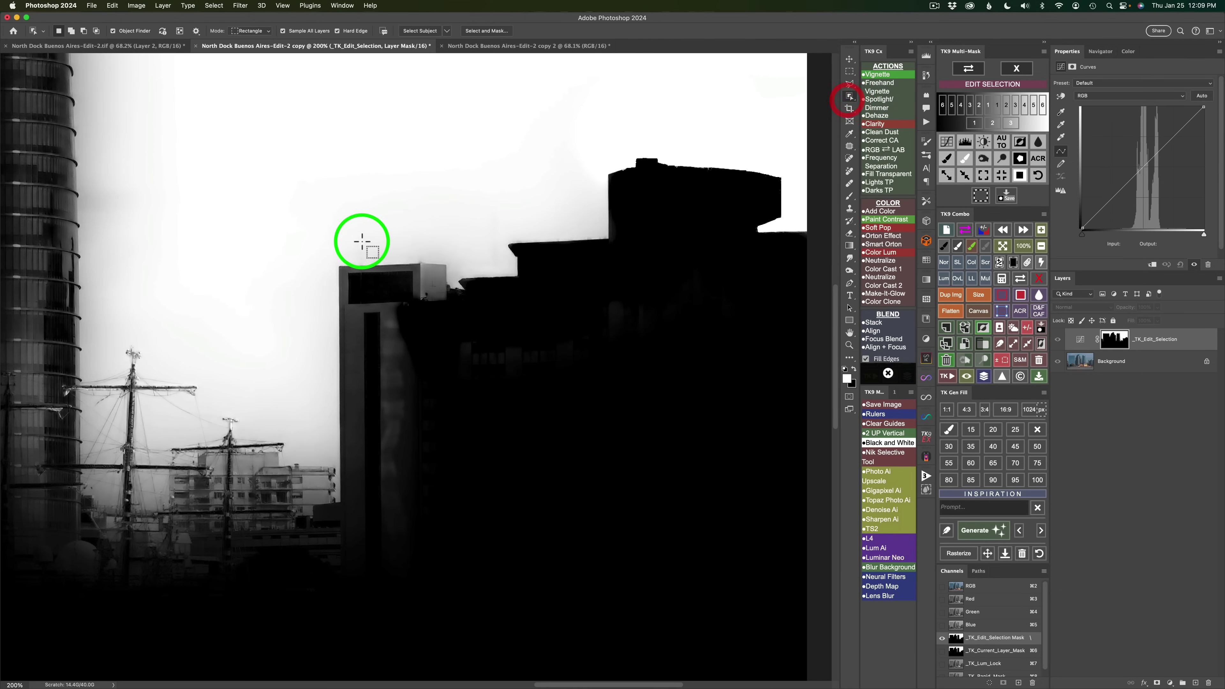
pyautogui.click(970, 69)
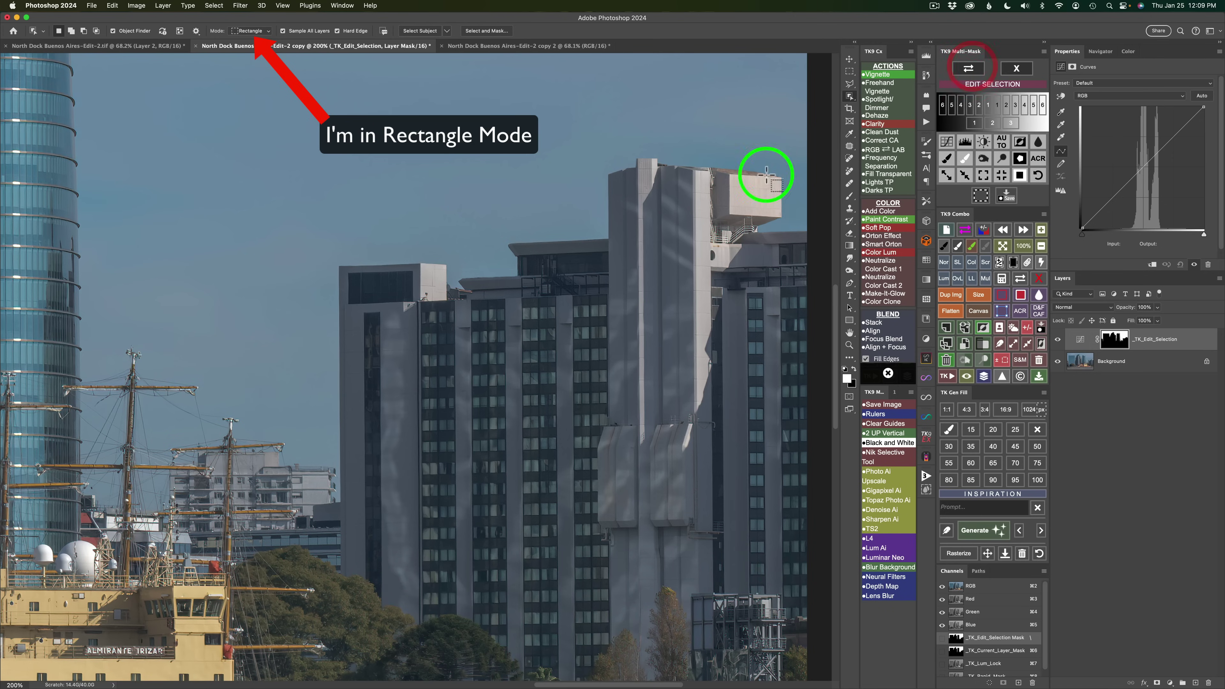
pyautogui.moveTo(311, 230); pyautogui.dragTo(515, 361)
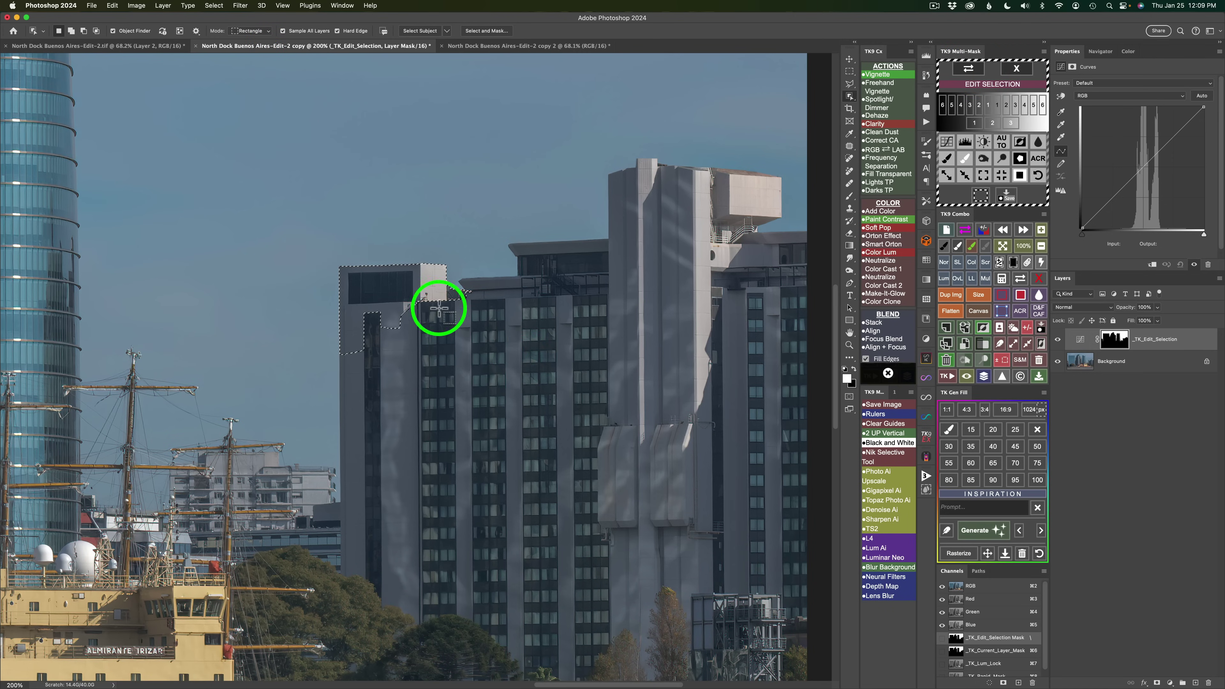
pyautogui.click(971, 72)
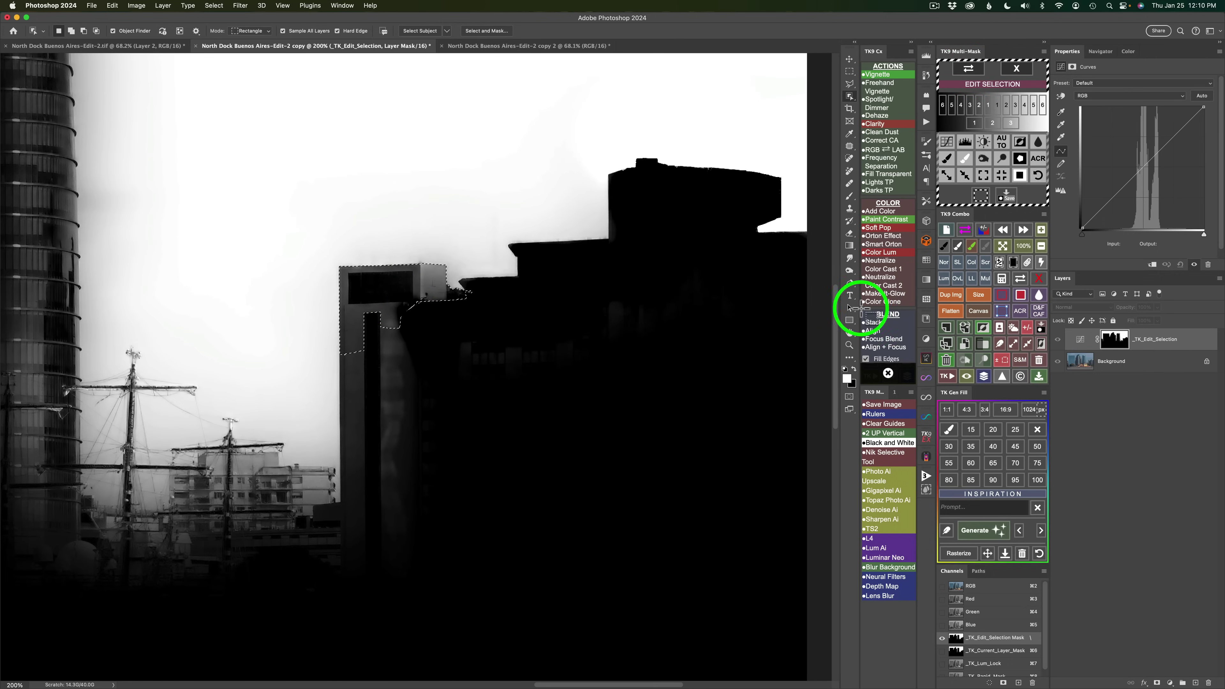
pyautogui.click(1020, 175)
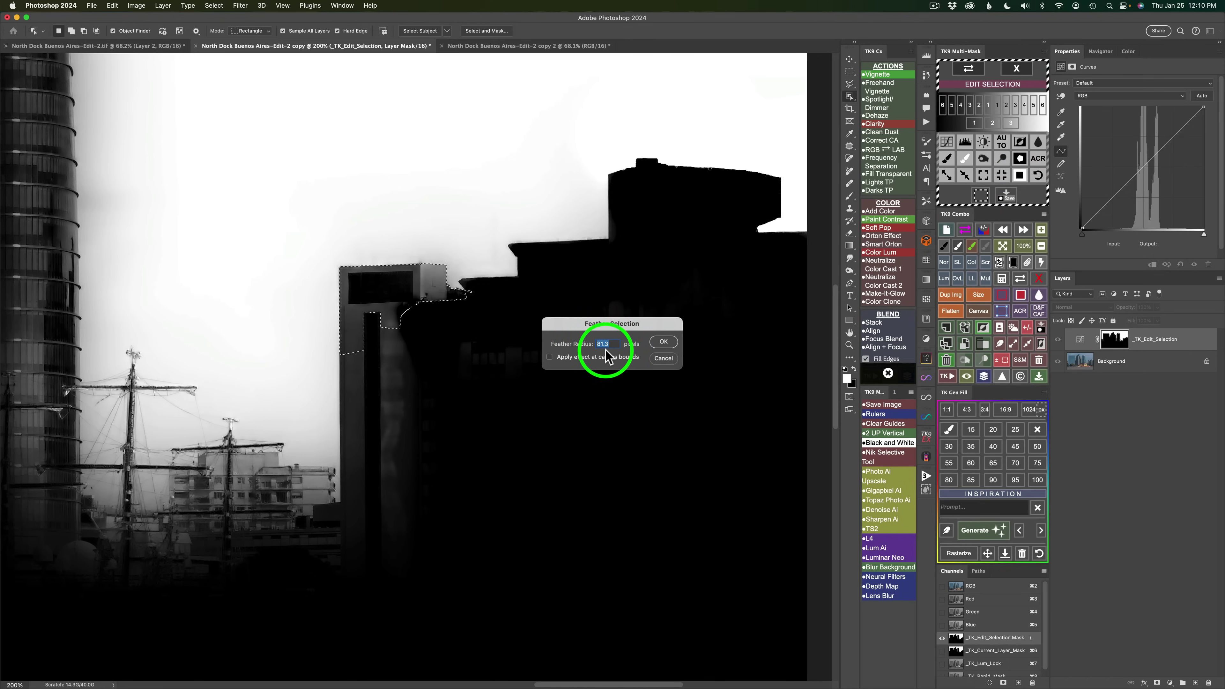
pyautogui.moveTo(583, 346); pyautogui.dragTo(495, 337)
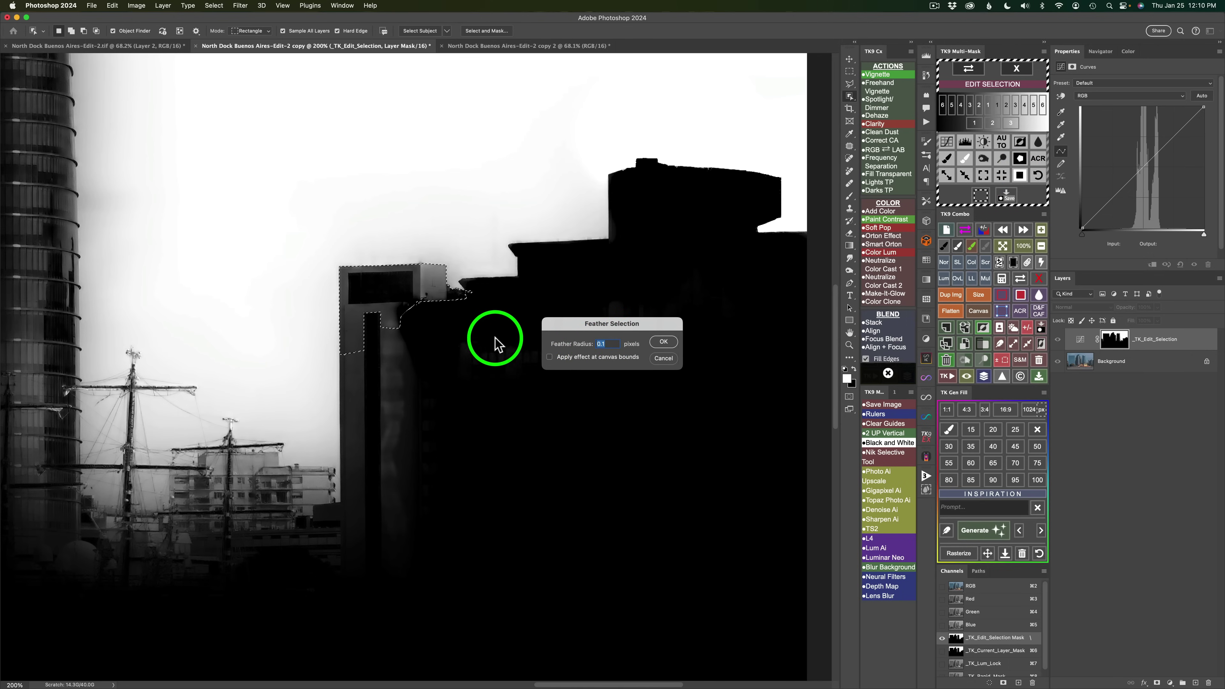
pyautogui.click(662, 359)
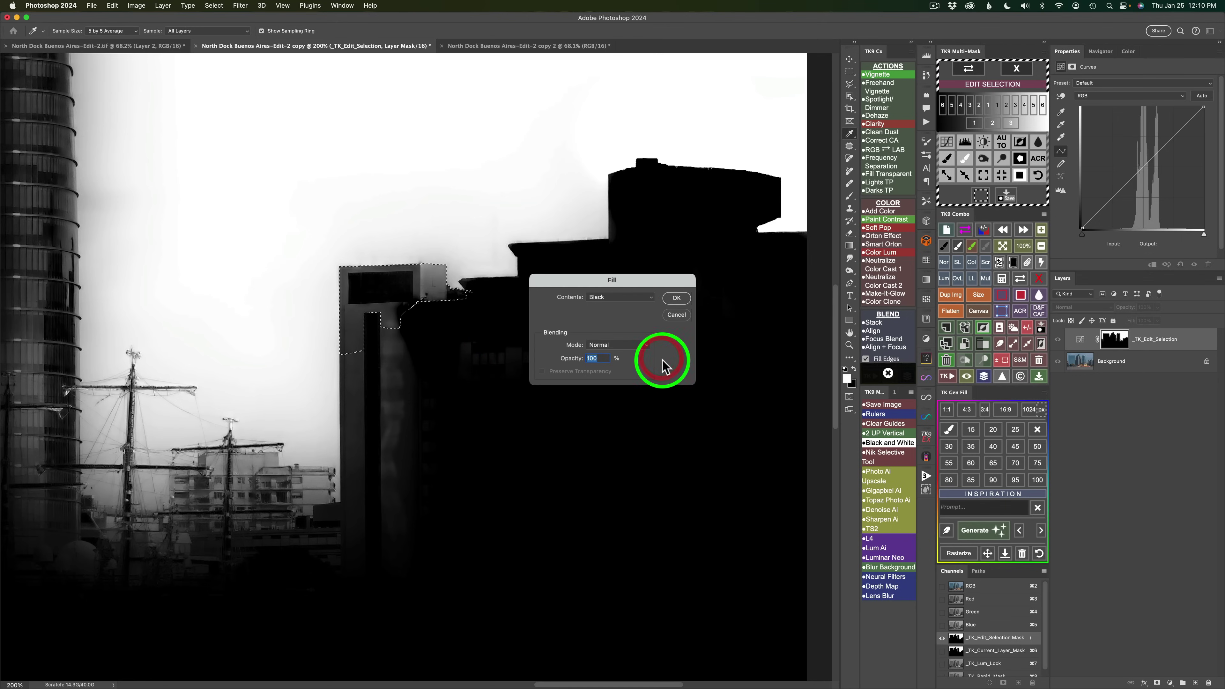
pyautogui.click(677, 317)
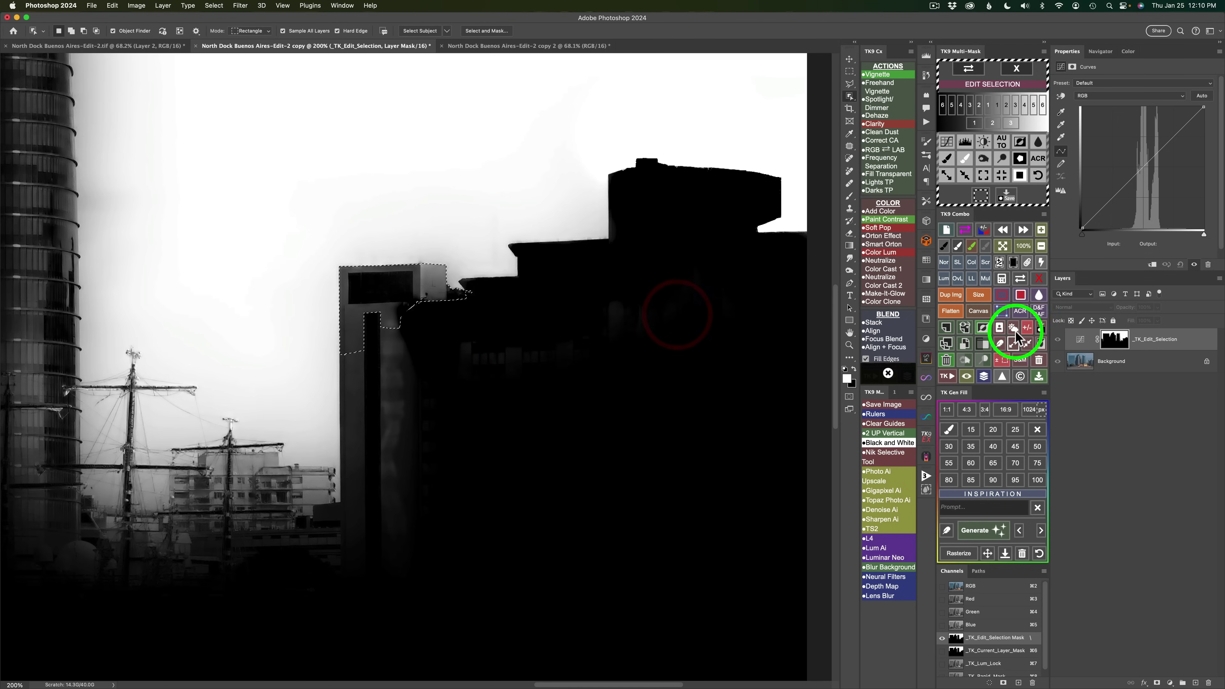
# Fill the selected end block with Black in the mask, using Normal mode and 100% opacity, and clear the selection.
pyautogui.click(1020, 296)
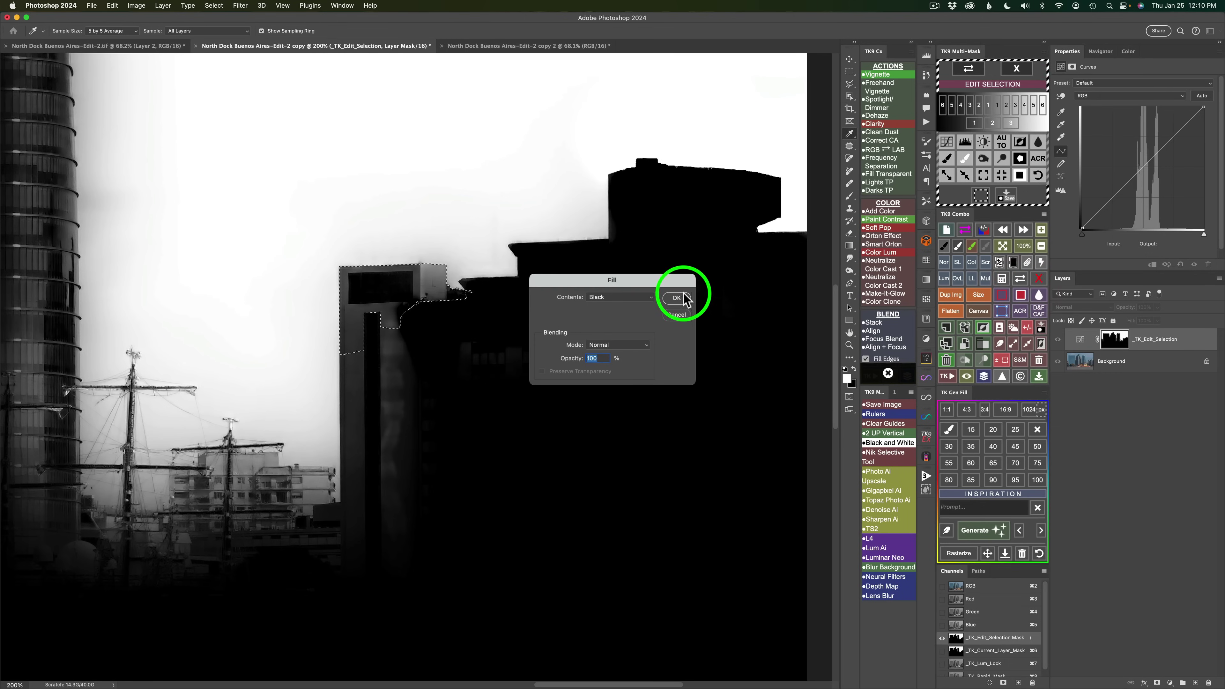
pyautogui.click(651, 299)
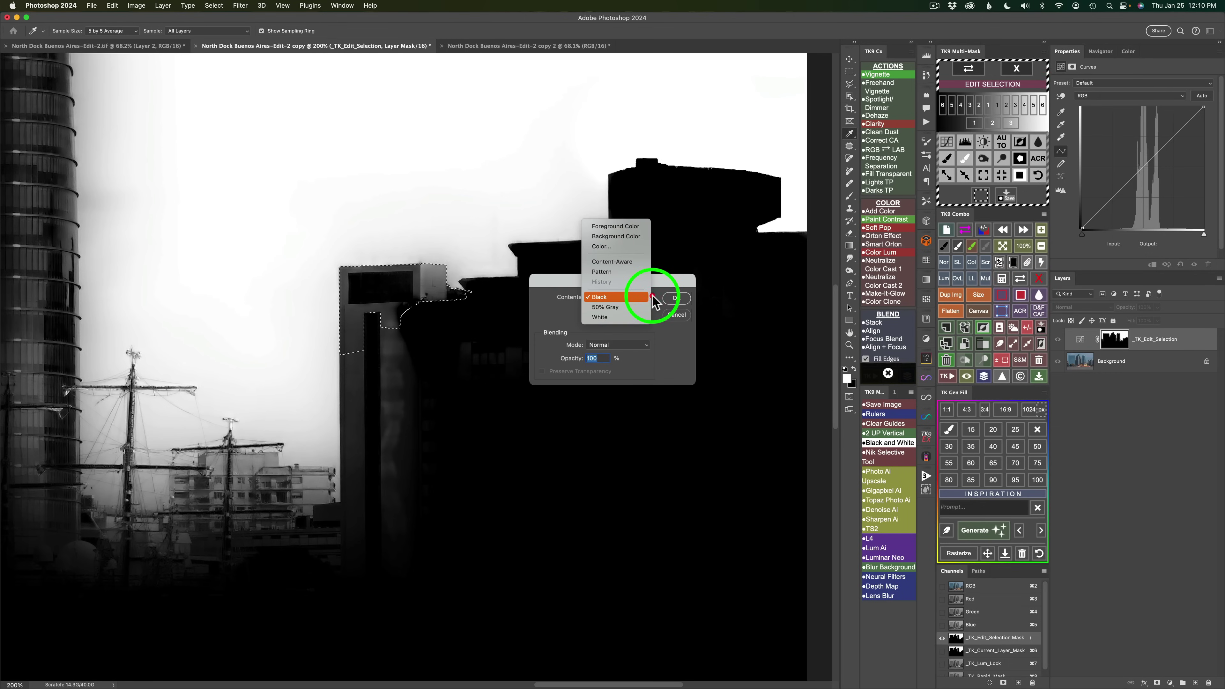
pyautogui.click(614, 297)
pyautogui.click(676, 297)
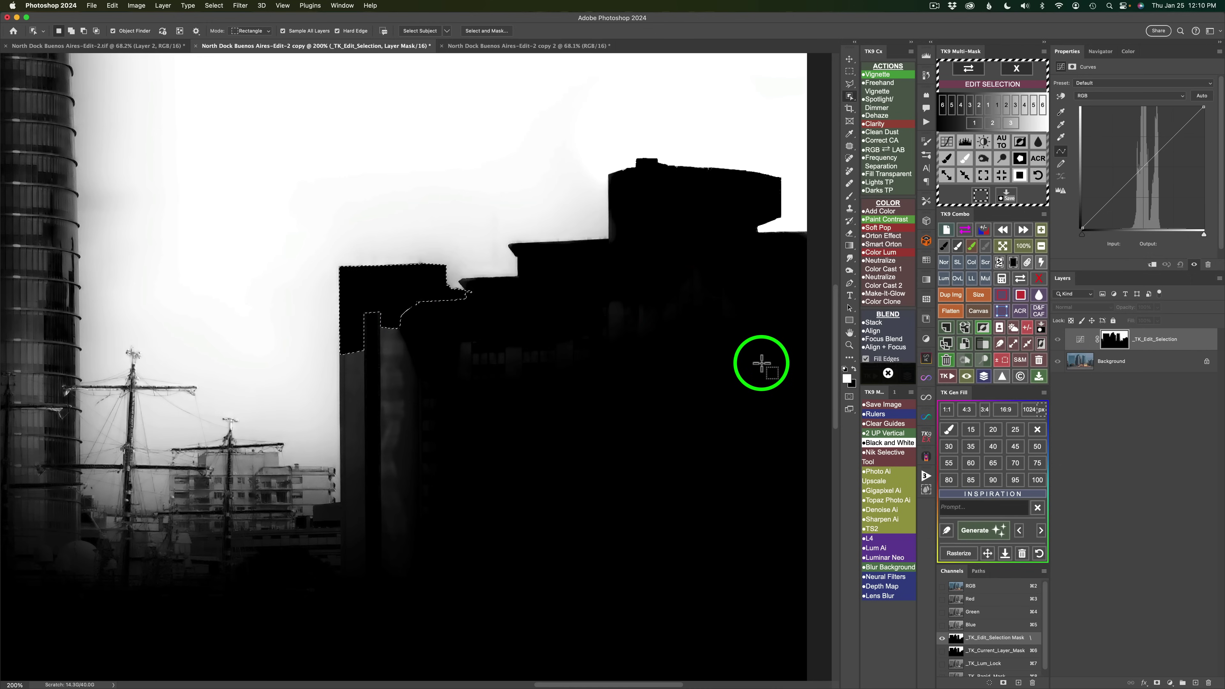
pyautogui.click(1026, 329)
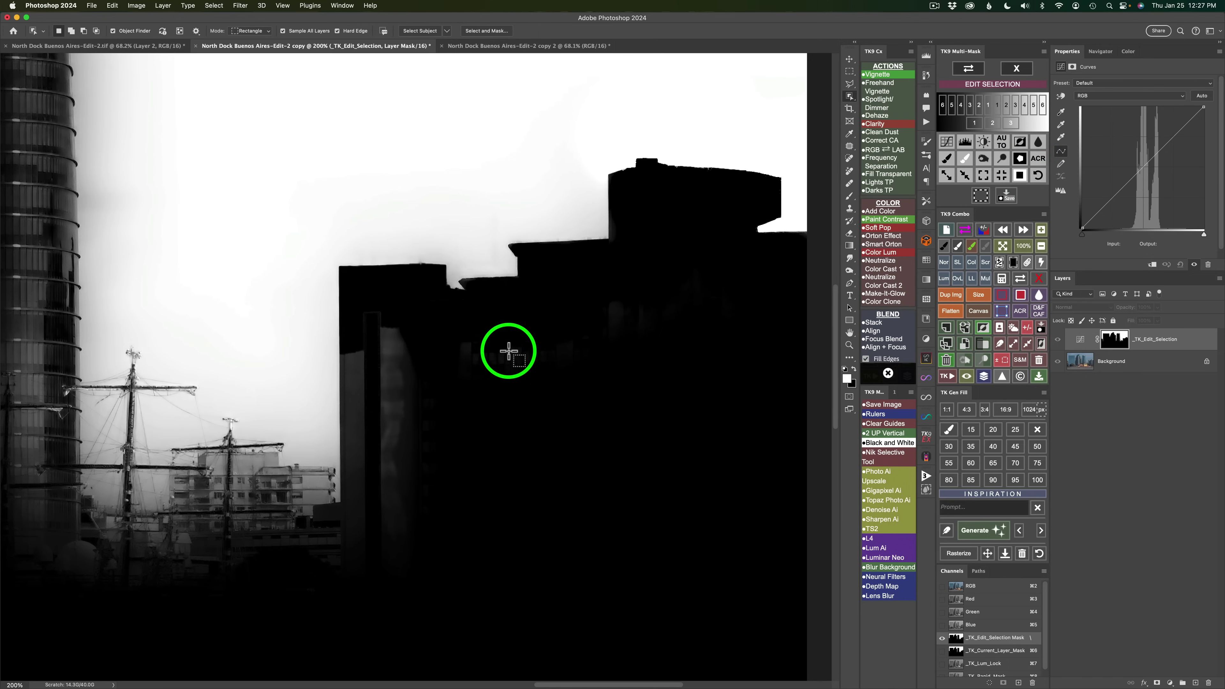
# Burn the mask's shadows down the outer side of the filled end block and along the curved glass tower's edge facing the masts.
pyautogui.click(984, 160)
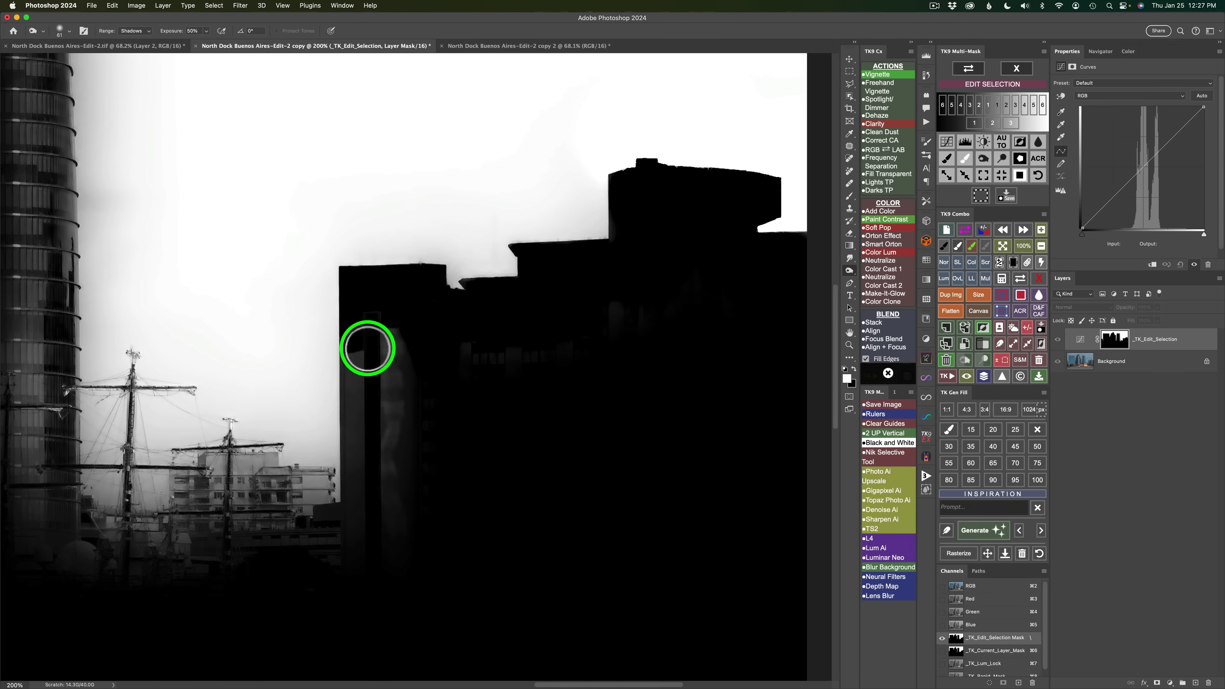
pyautogui.moveTo(360, 351)
pyautogui.mouseDown()
pyautogui.moveTo(356, 383)
pyautogui.moveTo(350, 355)
pyautogui.moveTo(358, 474)
pyautogui.mouseUp()
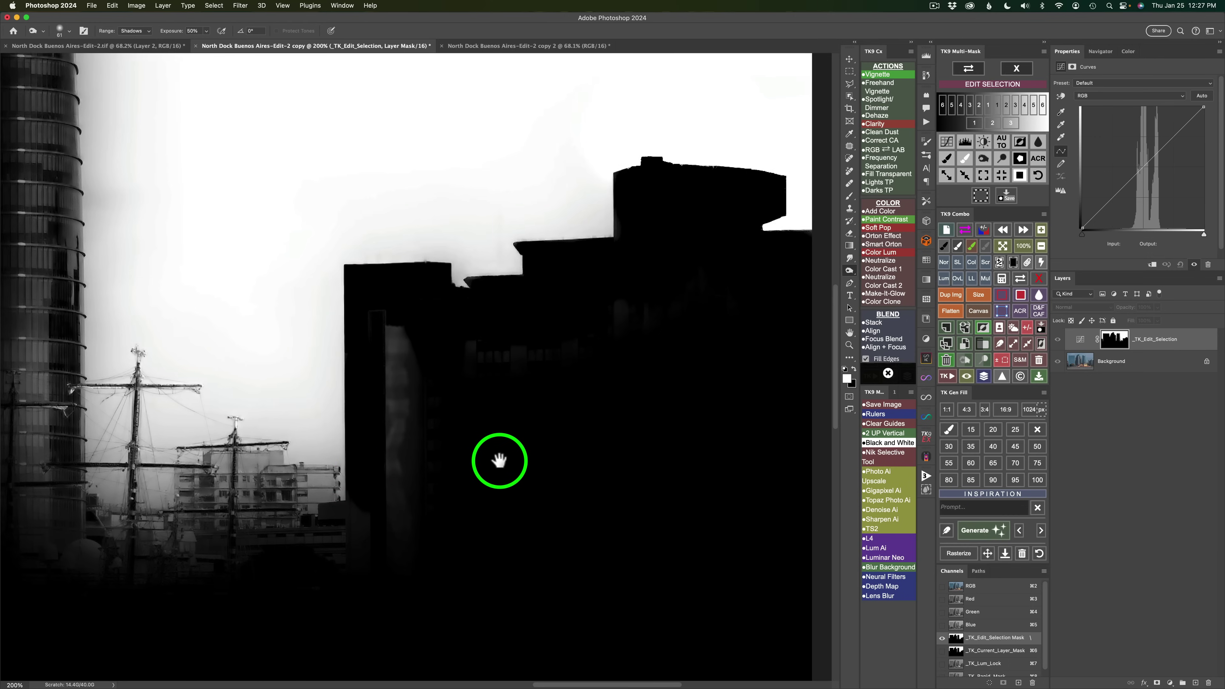
pyautogui.moveTo(497, 459); pyautogui.dragTo(852, 537)
pyautogui.moveTo(651, 339); pyautogui.dragTo(743, 574)
pyautogui.moveTo(719, 482); pyautogui.dragTo(706, 417)
pyautogui.moveTo(537, 362)
pyautogui.mouseDown()
pyautogui.moveTo(536, 377)
pyautogui.moveTo(536, 350)
pyautogui.moveTo(544, 446)
pyautogui.moveTo(540, 415)
pyautogui.mouseUp()
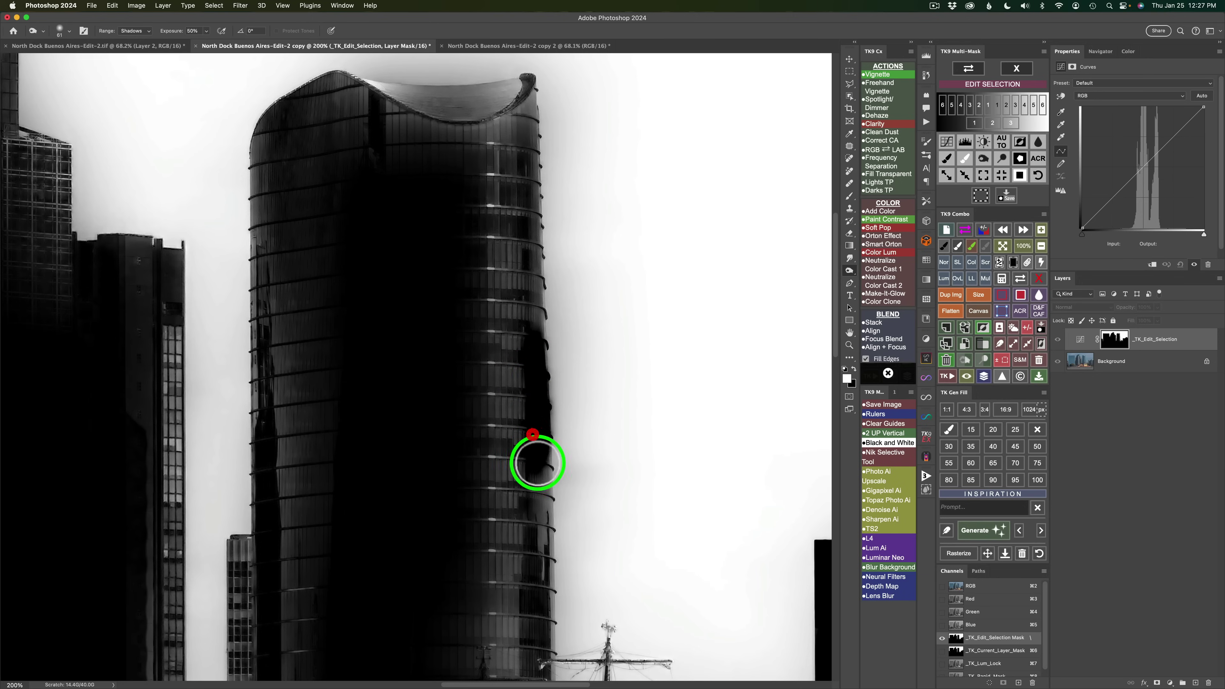
pyautogui.moveTo(538, 485)
pyautogui.mouseDown()
pyautogui.moveTo(560, 441)
pyautogui.moveTo(556, 406)
pyautogui.moveTo(531, 475)
pyautogui.mouseUp()
# Whiten the gray sky beside the curved tower's burned edge in the mask using the Dodge tool with Range Highlights.
pyautogui.click(976, 204)
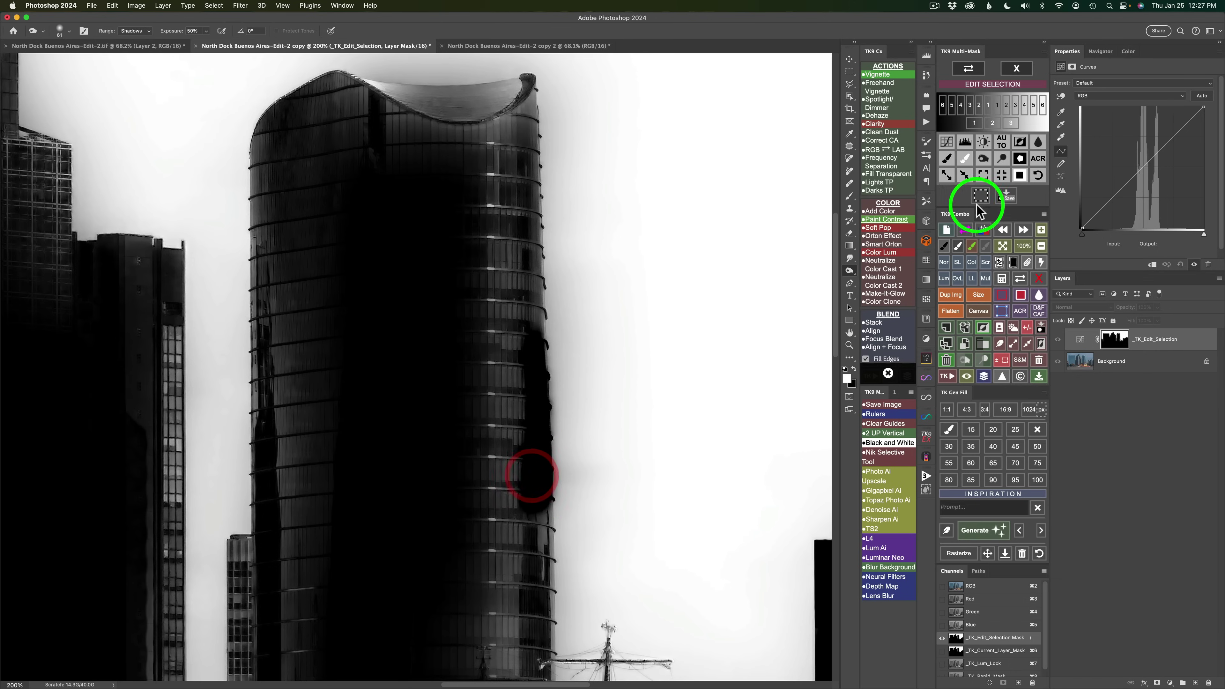
pyautogui.click(1001, 158)
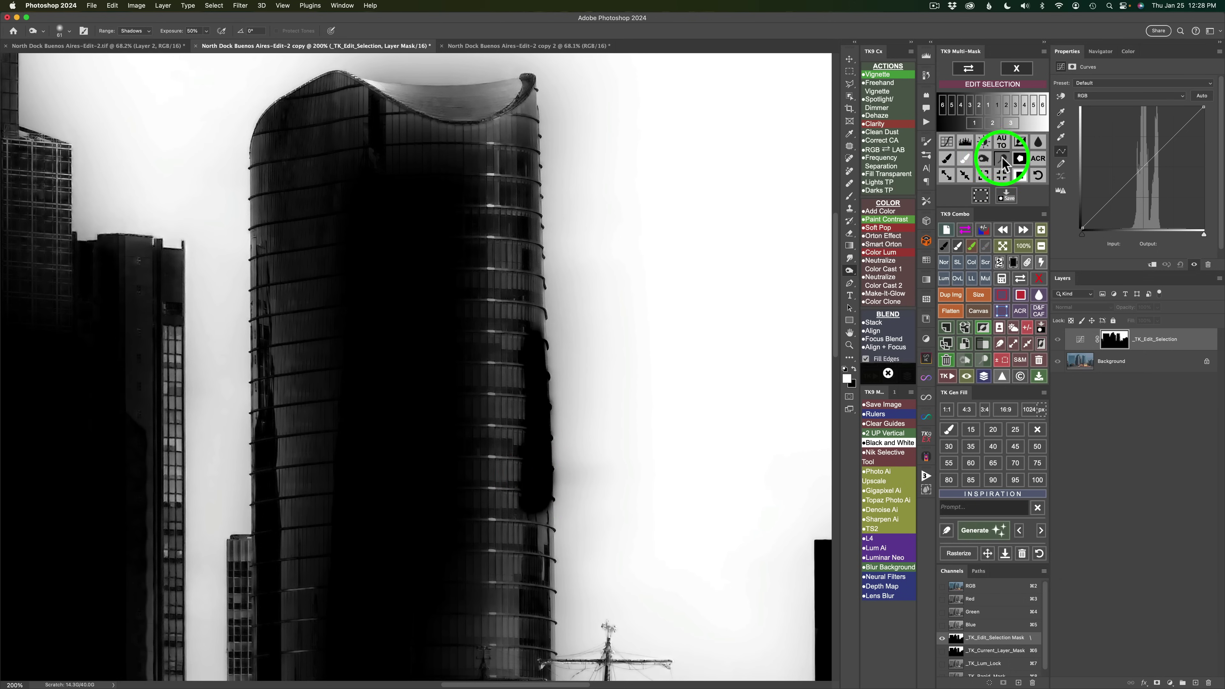
pyautogui.moveTo(586, 370)
pyautogui.mouseDown()
pyautogui.moveTo(513, 387)
pyautogui.moveTo(578, 406)
pyautogui.moveTo(570, 391)
pyautogui.moveTo(590, 415)
pyautogui.moveTo(557, 389)
pyautogui.moveTo(557, 413)
pyautogui.moveTo(556, 386)
pyautogui.moveTo(556, 426)
pyautogui.moveTo(555, 398)
pyautogui.moveTo(582, 378)
pyautogui.moveTo(554, 412)
pyautogui.moveTo(553, 380)
pyautogui.moveTo(569, 397)
pyautogui.moveTo(557, 468)
pyautogui.moveTo(555, 445)
pyautogui.moveTo(569, 442)
pyautogui.moveTo(554, 473)
pyautogui.mouseUp()
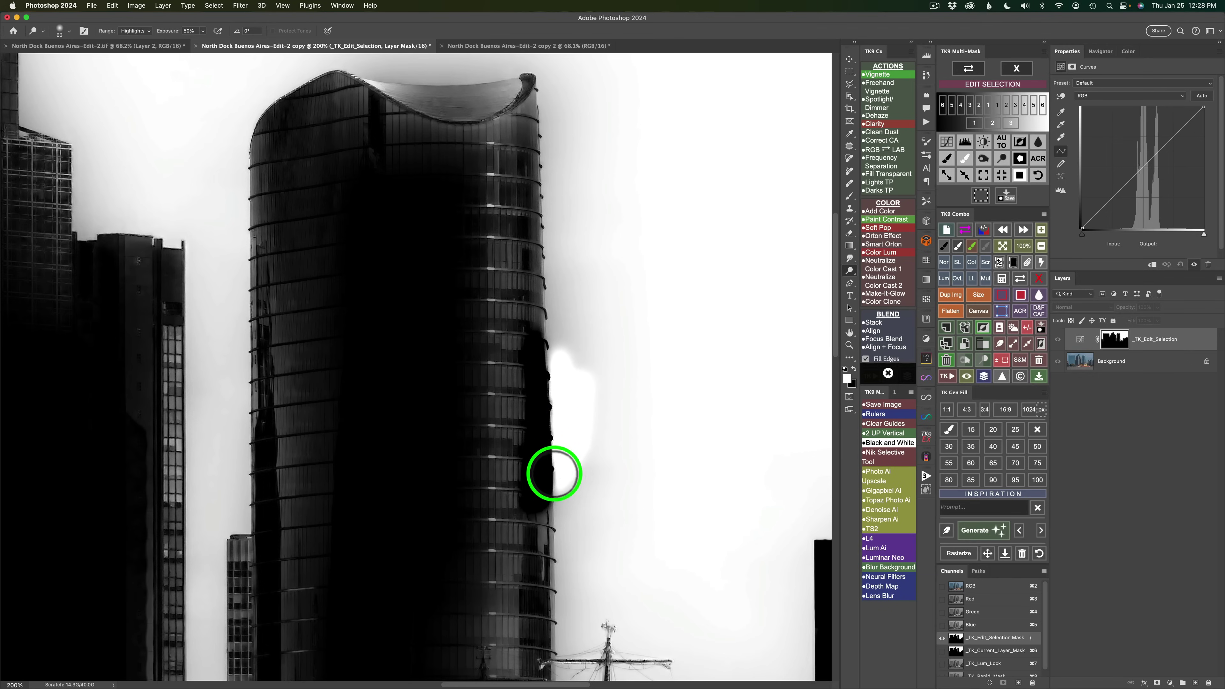
# Paint the gray windows inside the curved tower's burned edge black in the mask with an enlarged brush at 100% opacity.
pyautogui.scroll(-5, 576, 465)
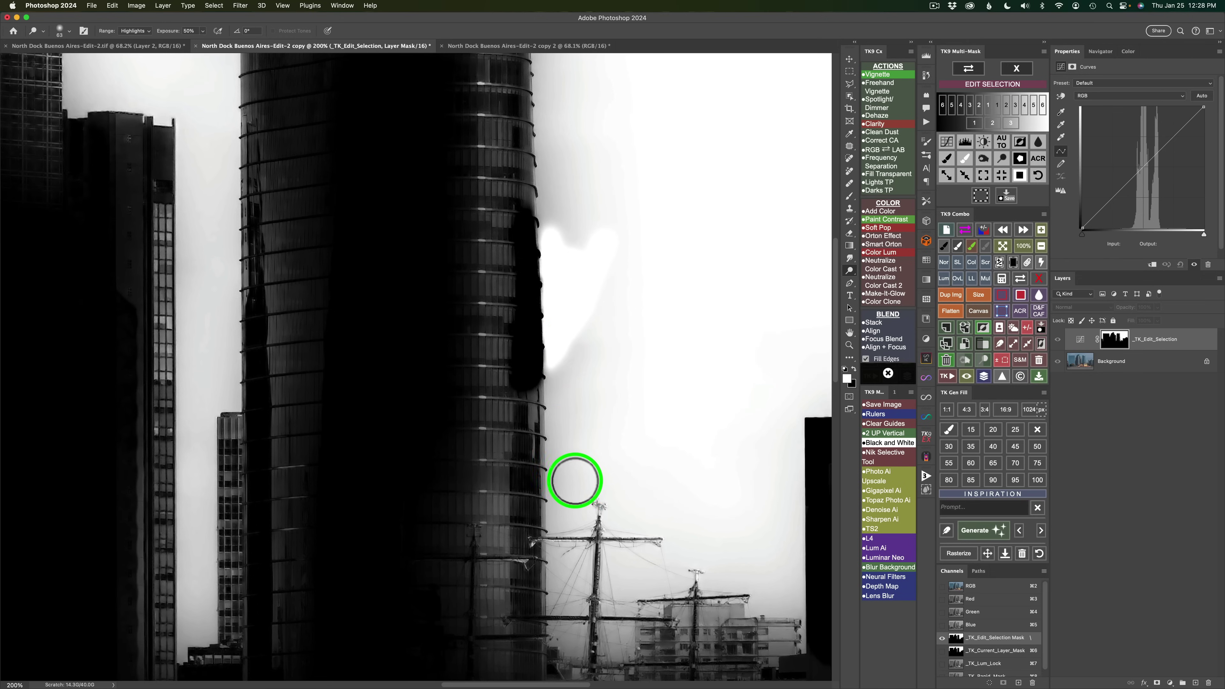
pyautogui.moveTo(506, 443); pyautogui.dragTo(500, 566)
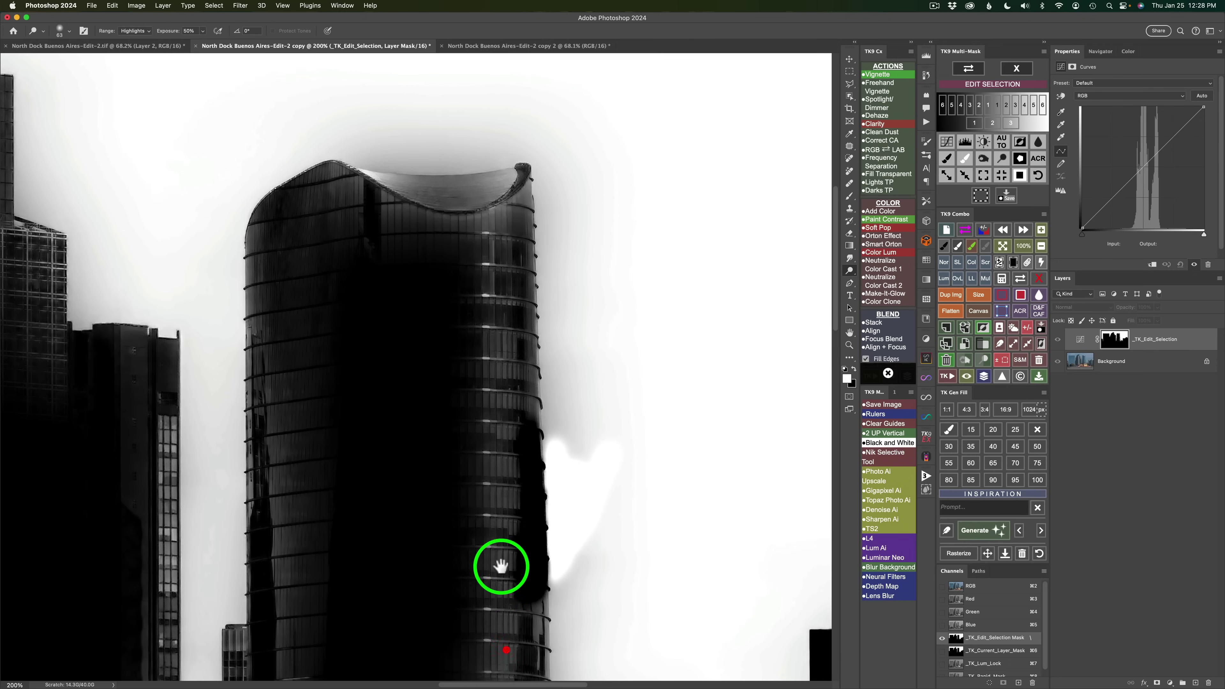
pyautogui.scroll(-10, 509, 389)
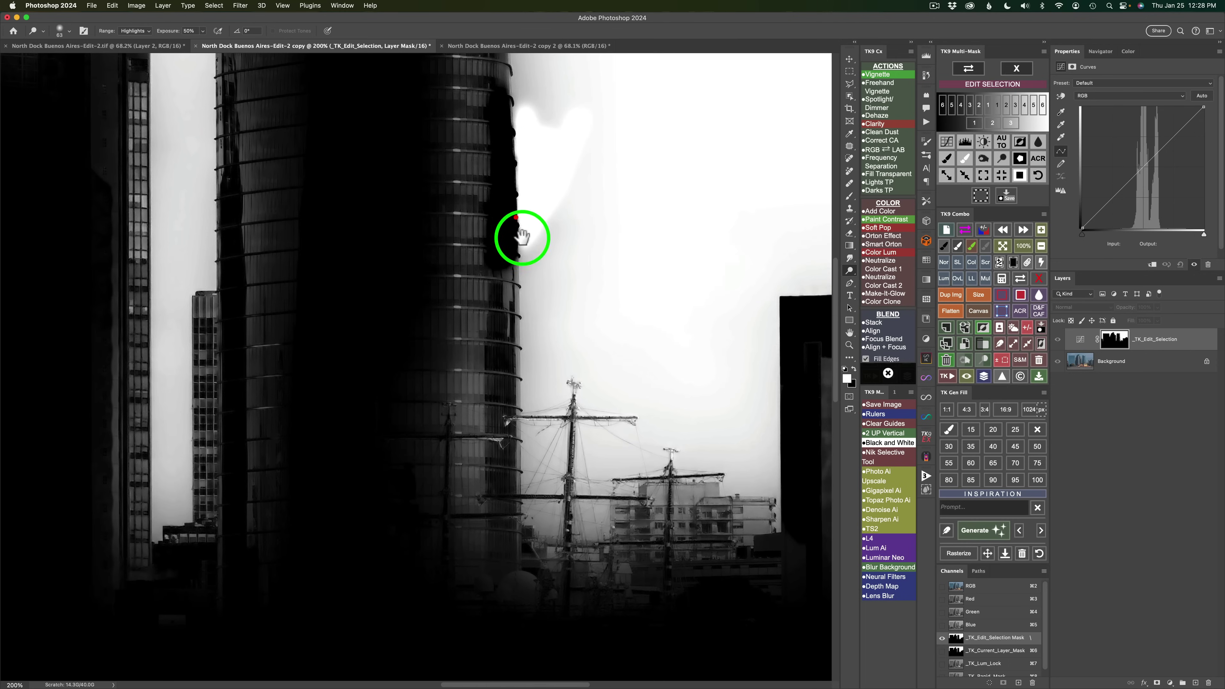
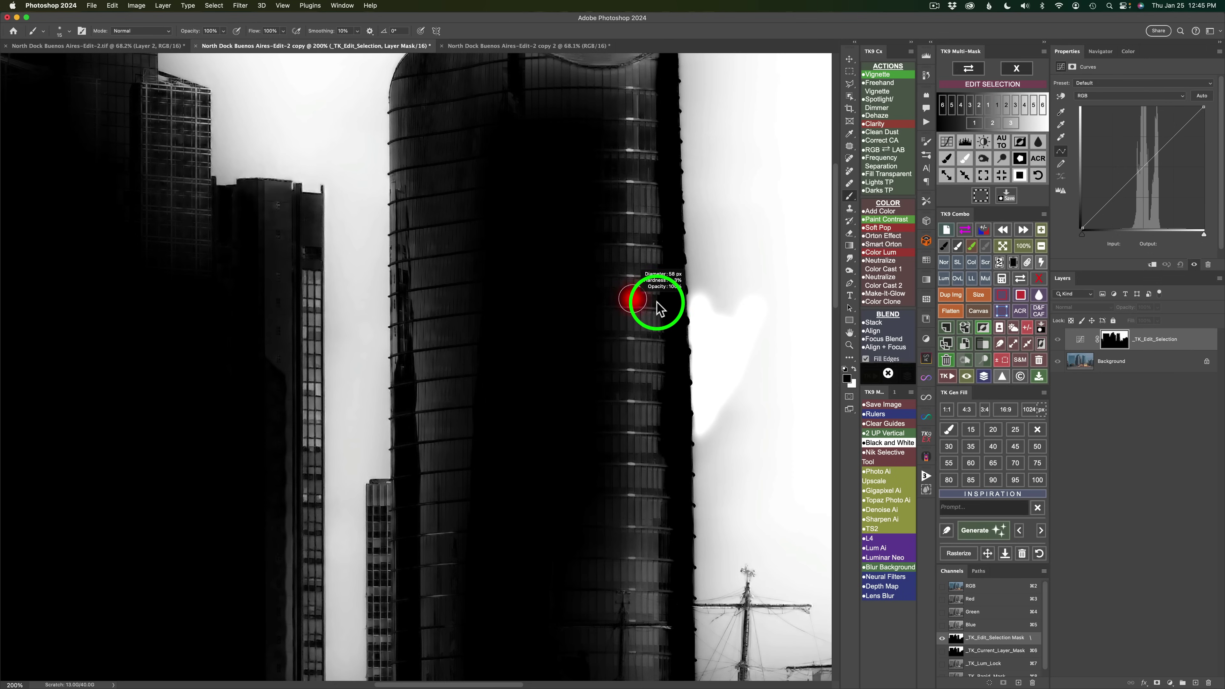
pyautogui.press(']')
pyautogui.press(']')
pyautogui.press(']')
pyautogui.press(']')
pyautogui.moveTo(640, 307)
pyautogui.mouseDown()
pyautogui.moveTo(626, 251)
pyautogui.moveTo(647, 258)
pyautogui.moveTo(650, 307)
pyautogui.moveTo(626, 184)
pyautogui.moveTo(646, 169)
pyautogui.moveTo(631, 156)
pyautogui.moveTo(642, 130)
pyautogui.moveTo(623, 149)
pyautogui.moveTo(608, 240)
pyautogui.moveTo(578, 234)
pyautogui.moveTo(702, 408)
pyautogui.mouseUp()
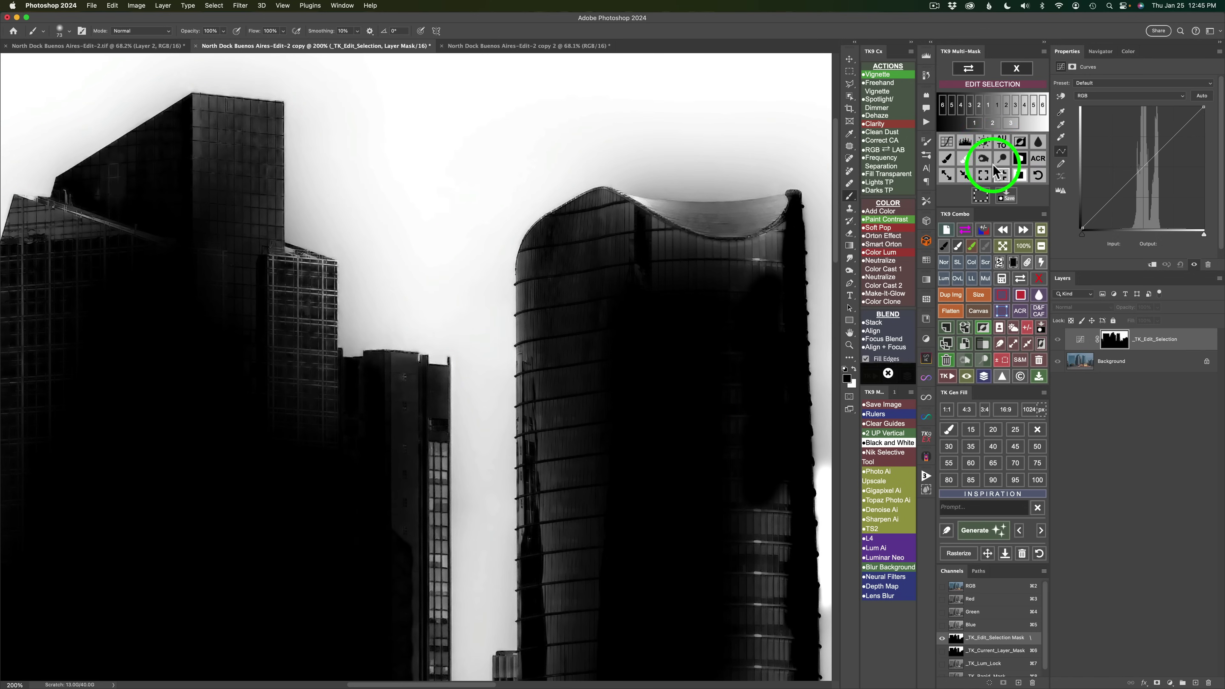
# Burn down the curved tower's opposite edge, from the rounded shoulder downward, using Range Shadows and Exposure 50%.
pyautogui.click(984, 161)
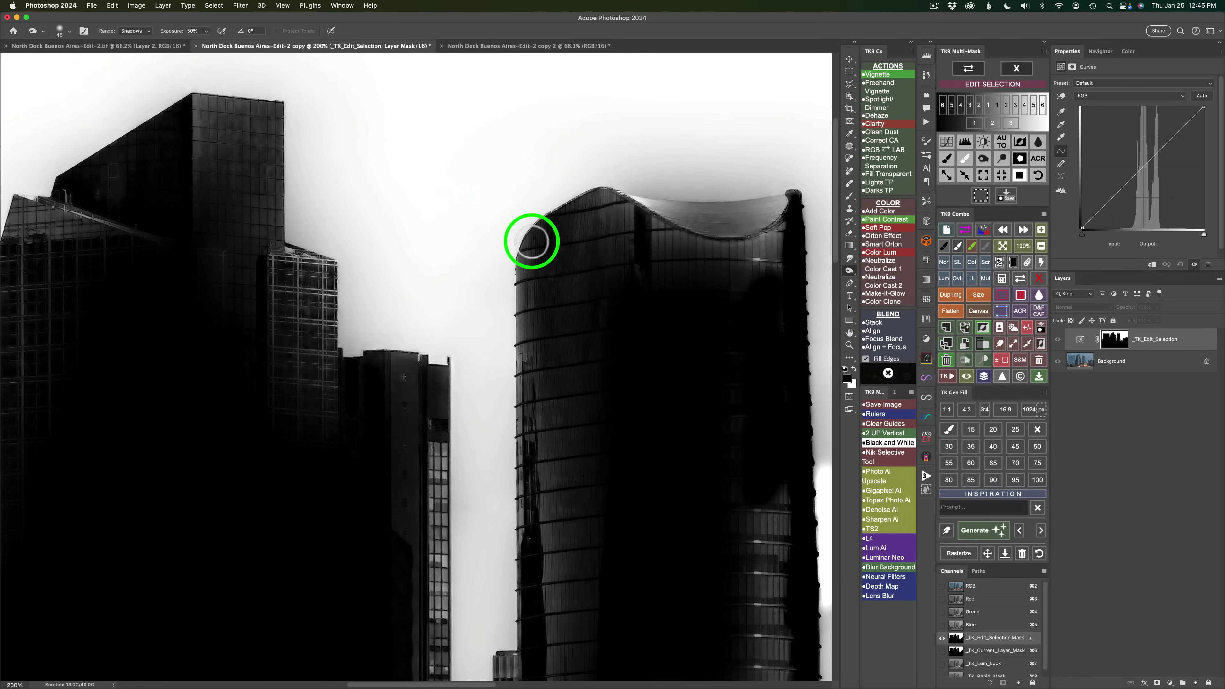
pyautogui.moveTo(529, 240); pyautogui.dragTo(523, 295)
pyautogui.click(519, 277)
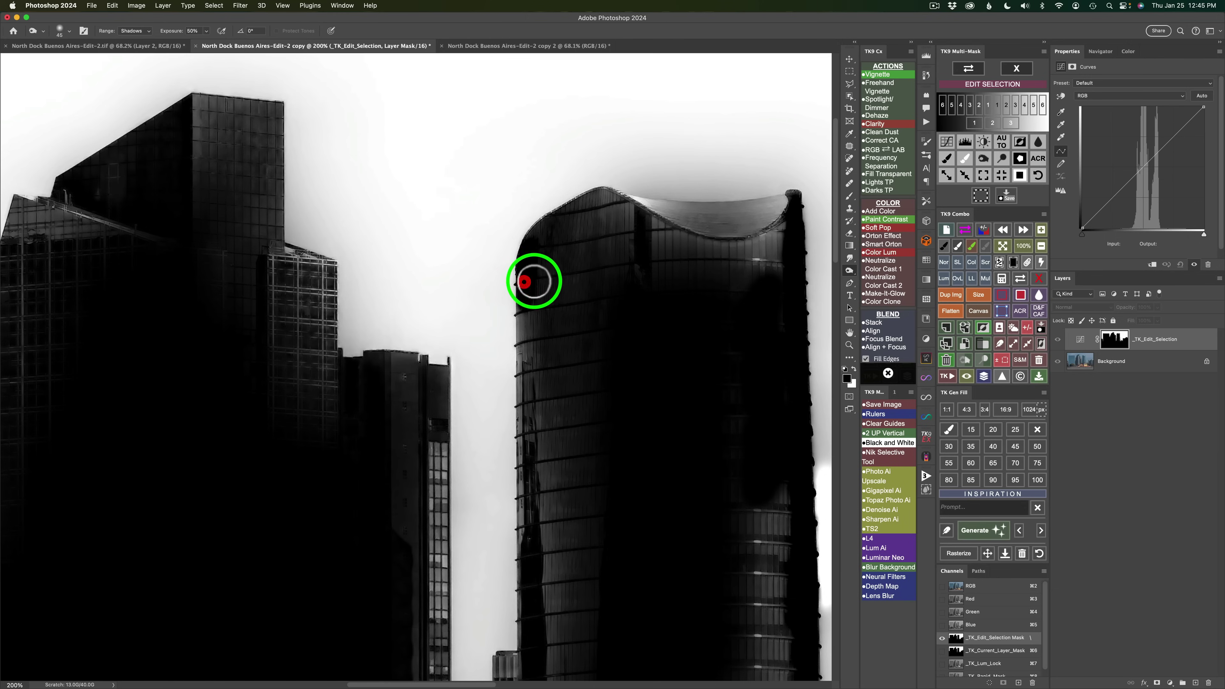
pyautogui.click(526, 314)
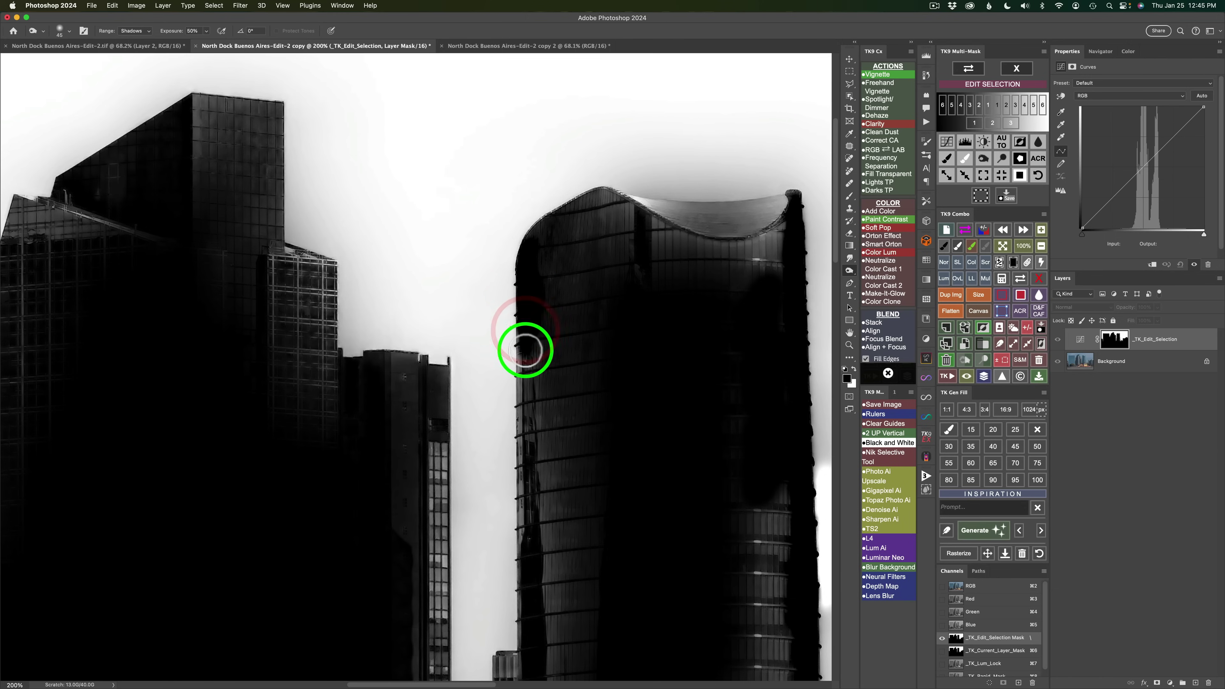
pyautogui.click(527, 342)
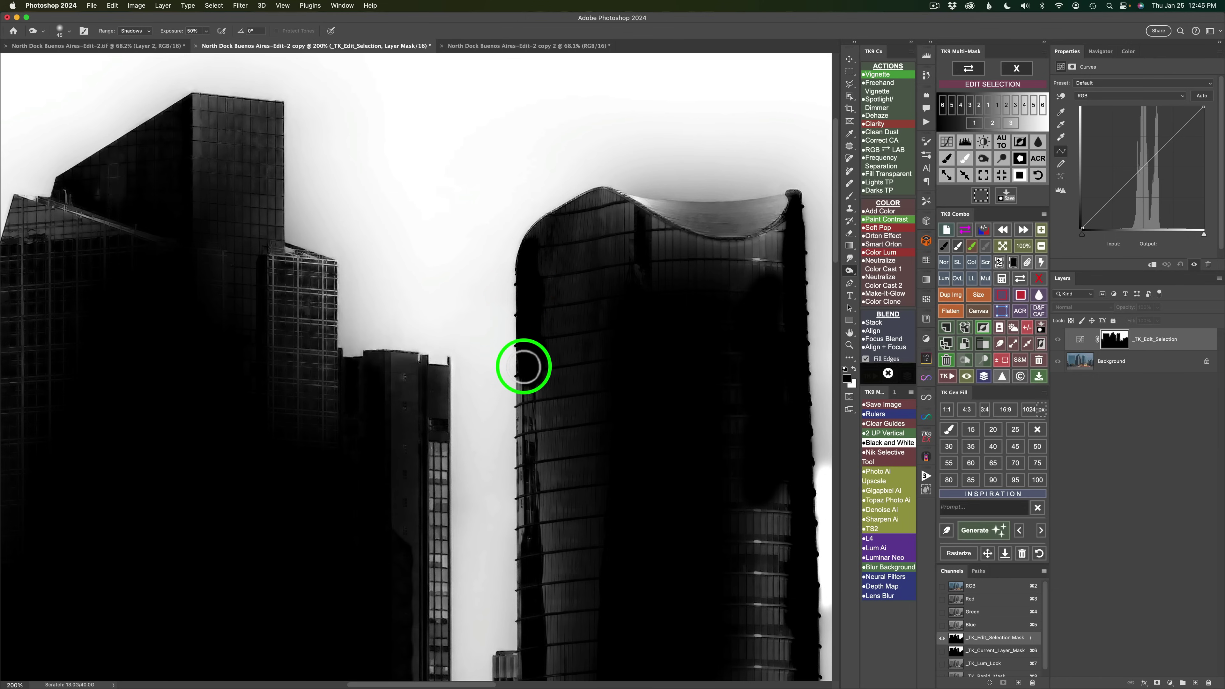
pyautogui.click(526, 365)
pyautogui.click(526, 387)
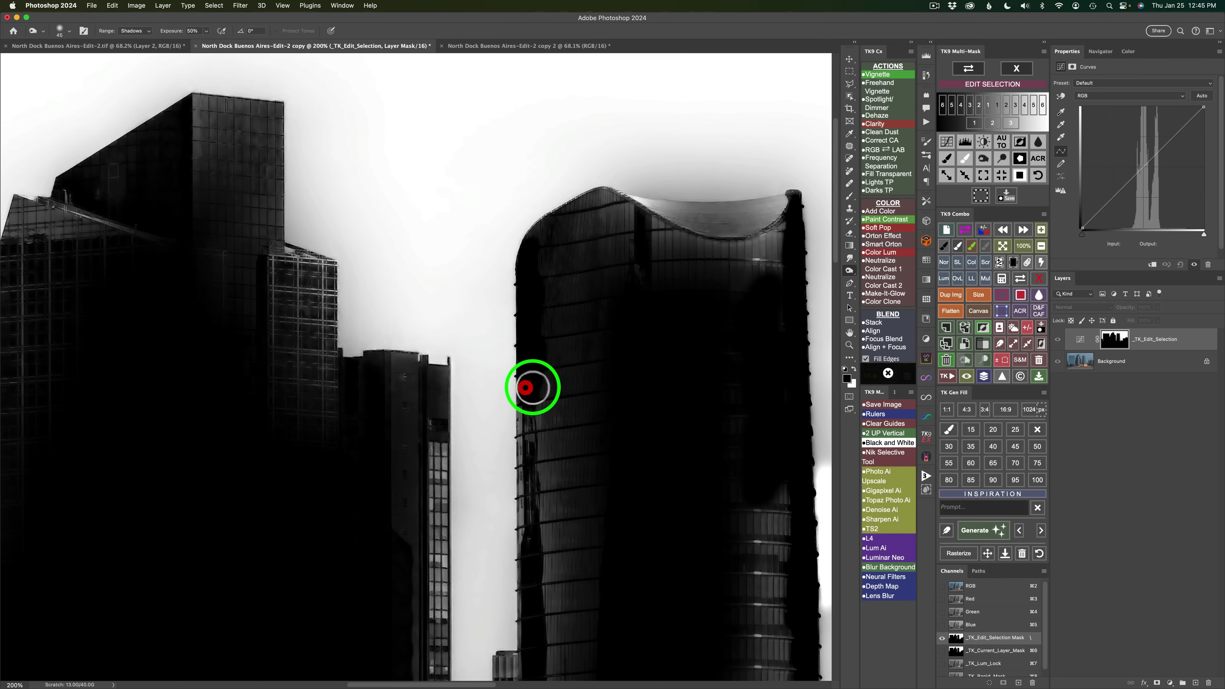
pyautogui.click(527, 410)
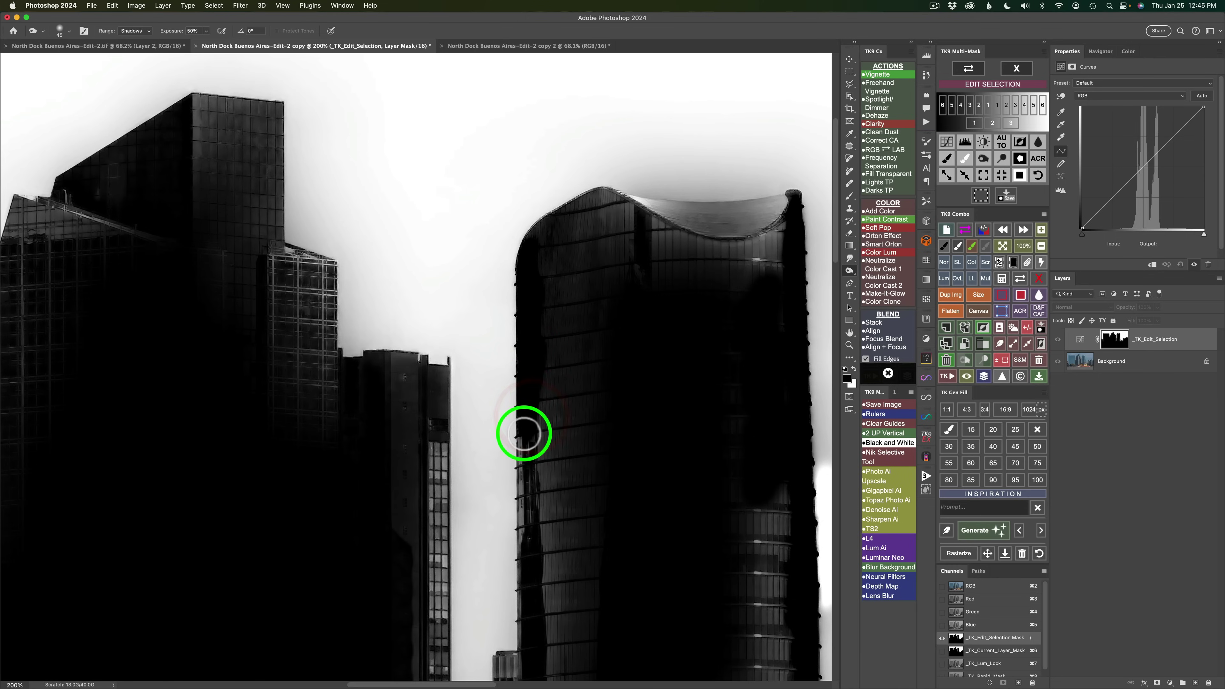
pyautogui.click(526, 408)
pyautogui.click(524, 458)
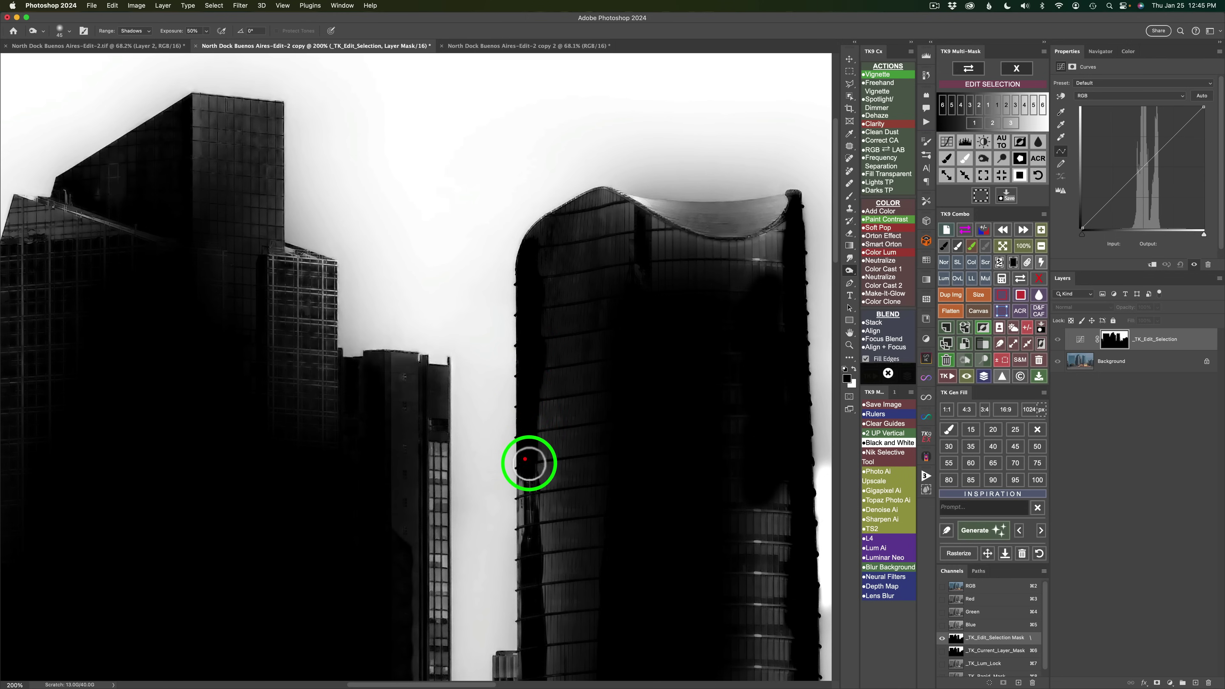
pyautogui.click(527, 528)
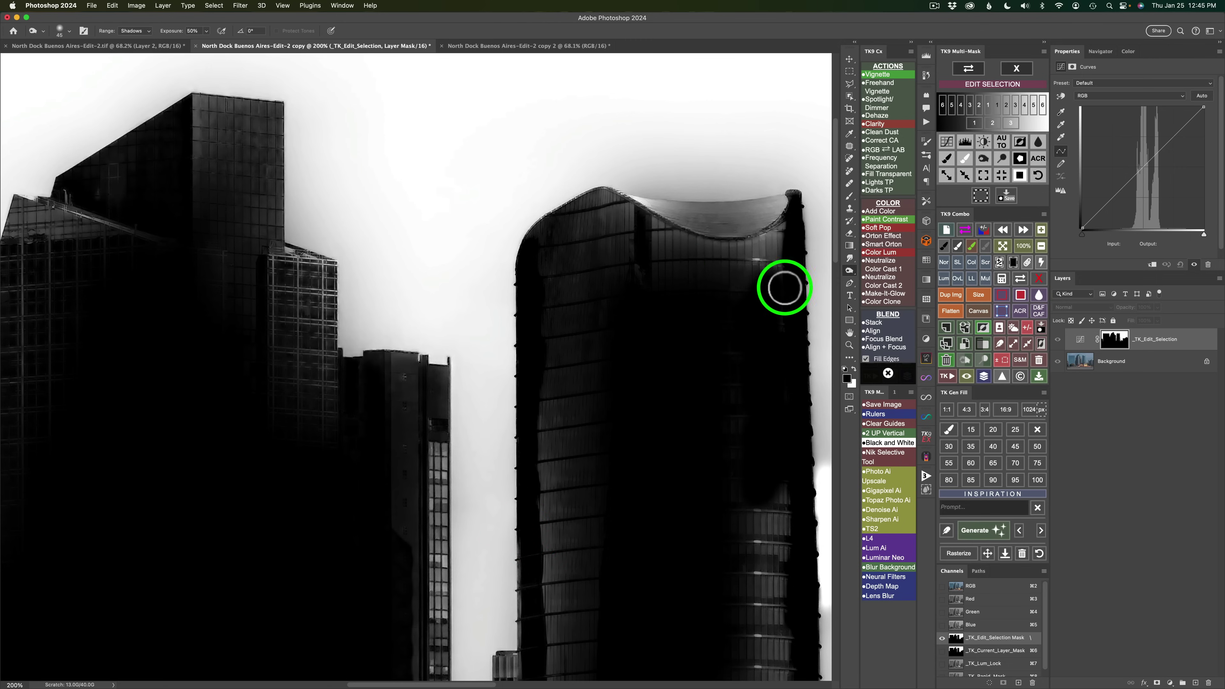
# Show the photo and select the upper part of the curved glass tower with Object Selection in Rectangle mode.
pyautogui.click(972, 70)
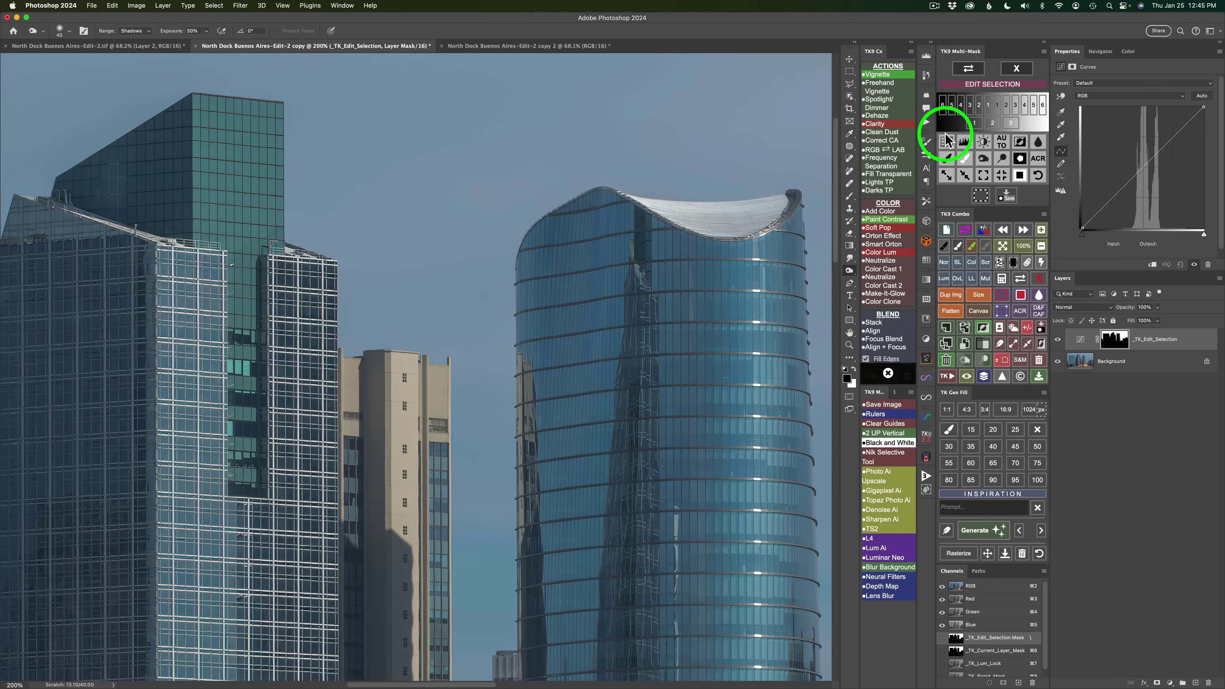
pyautogui.click(851, 96)
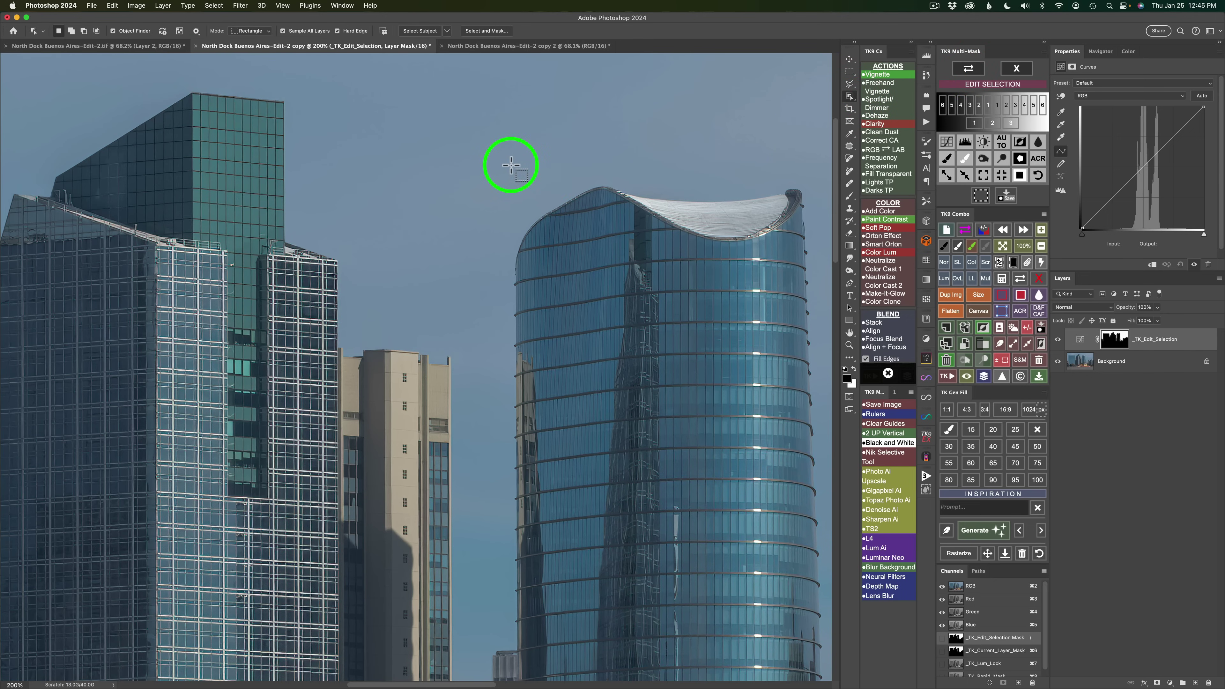
pyautogui.moveTo(491, 153); pyautogui.dragTo(506, 220)
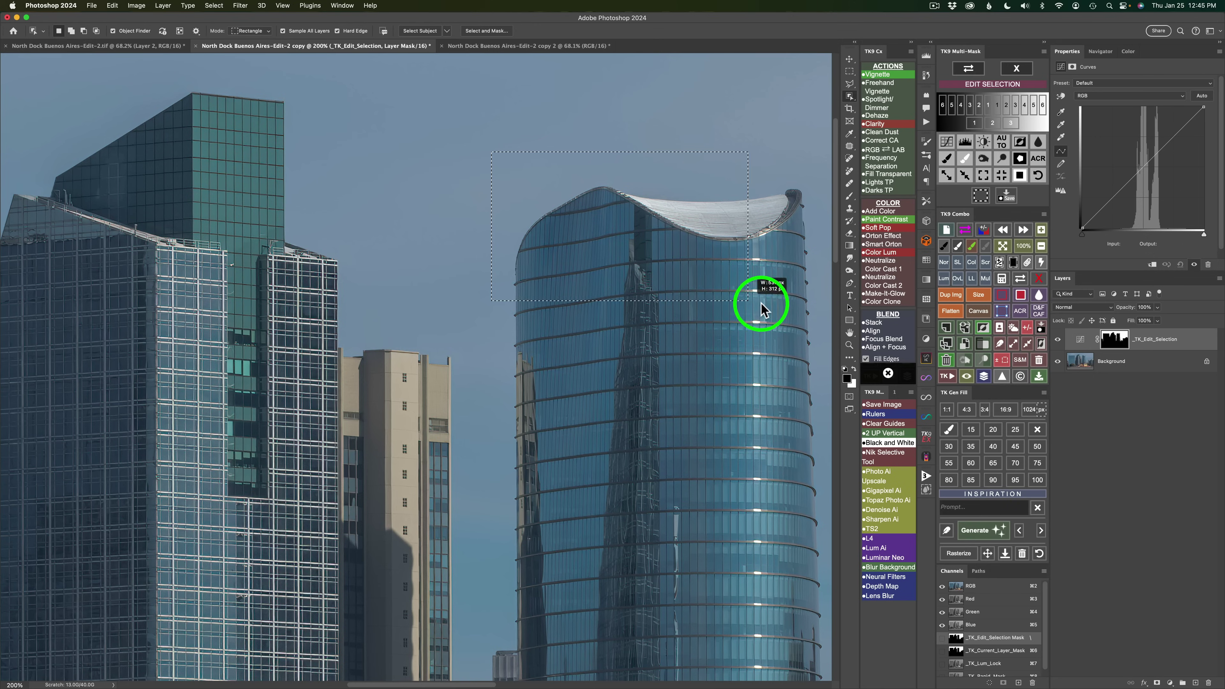
pyautogui.moveTo(819, 322); pyautogui.dragTo(818, 320)
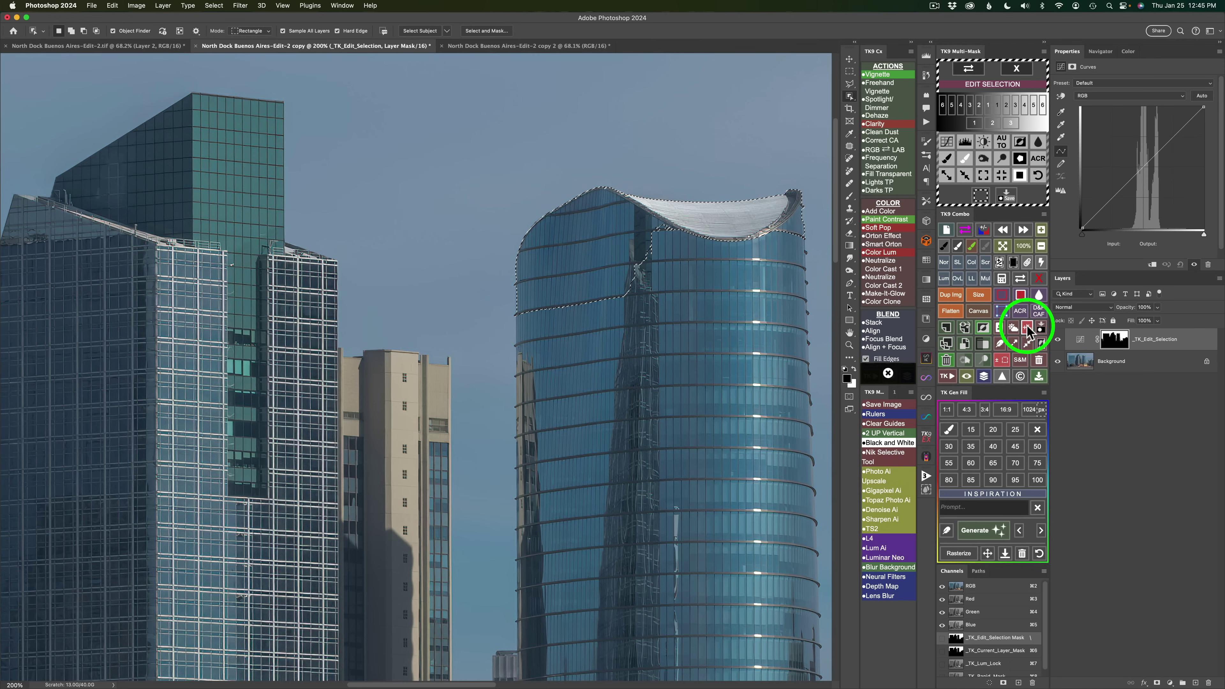
# Return to the mask, fill the curved tower's selected upper part with black at 100% opacity, and deselect.
pyautogui.click(969, 70)
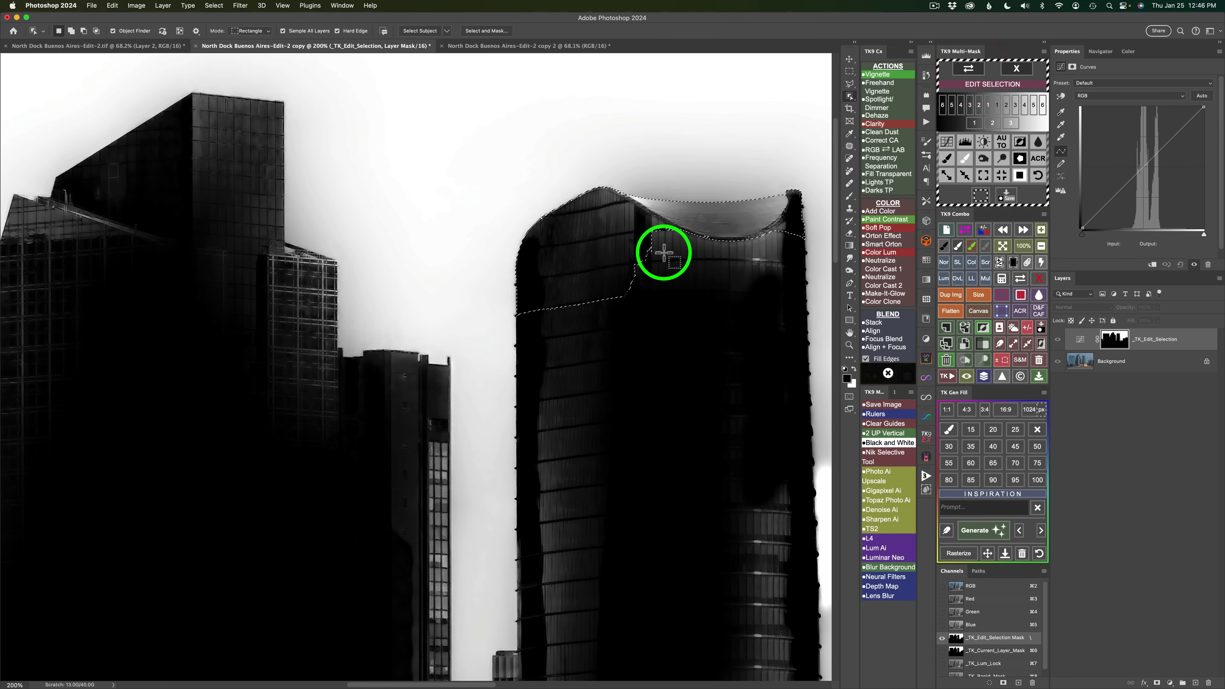
pyautogui.click(1038, 300)
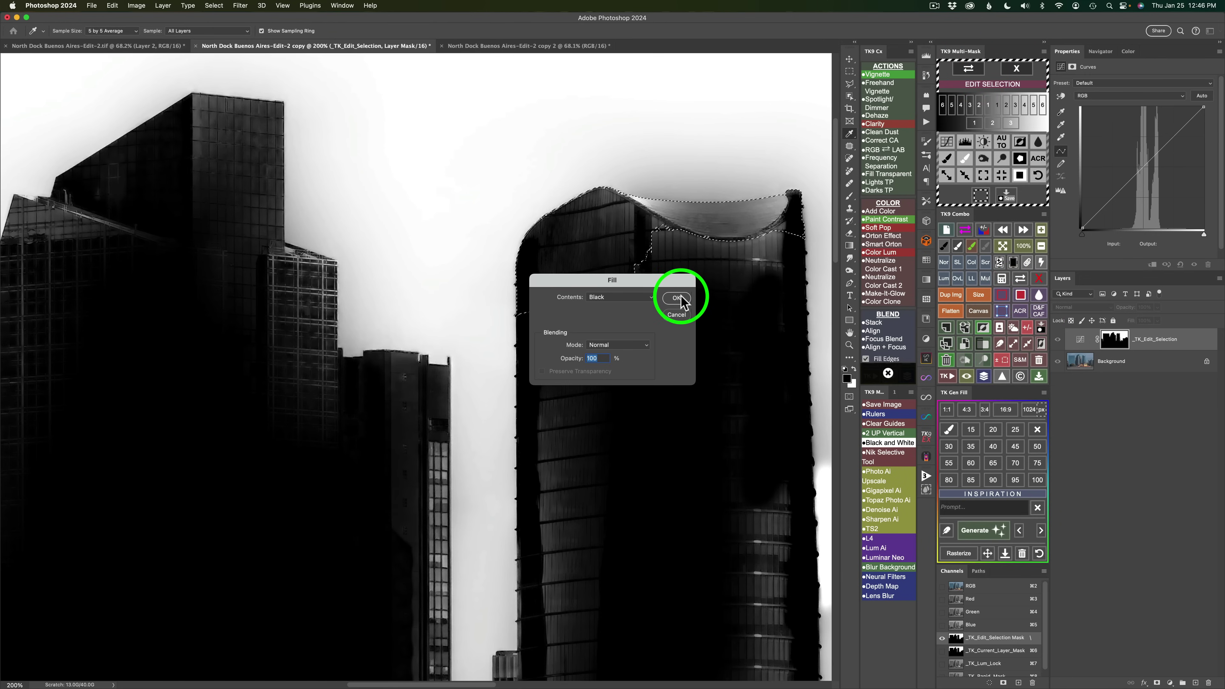
pyautogui.click(680, 298)
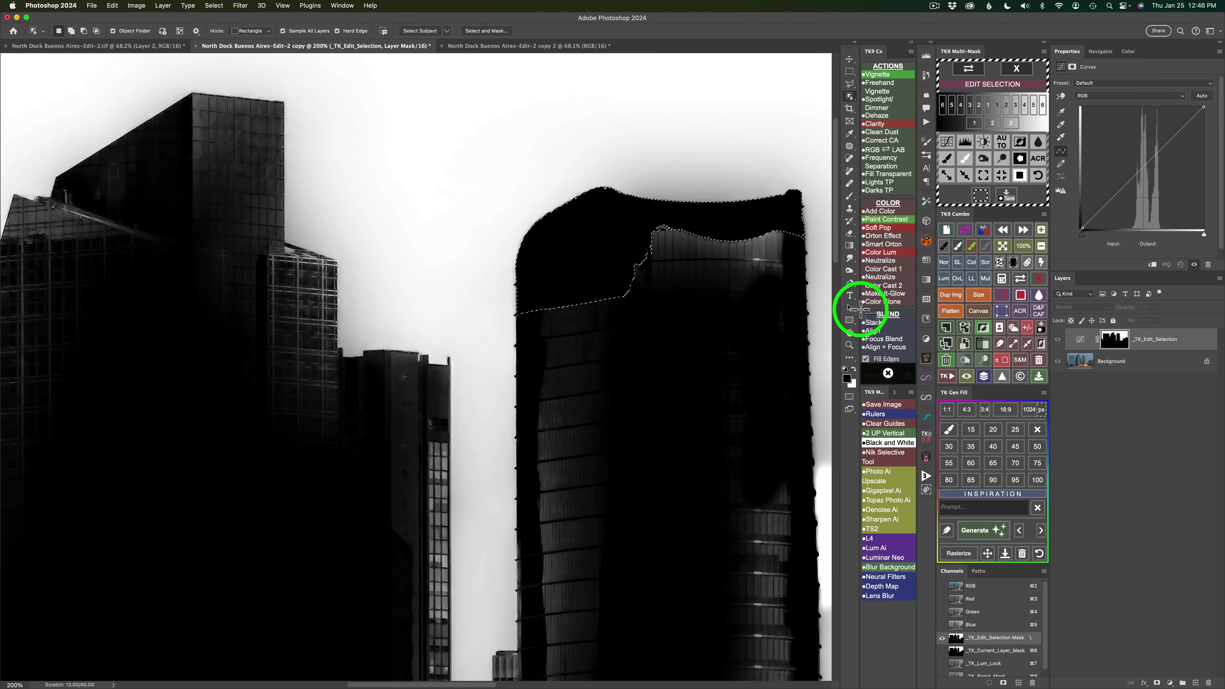
pyautogui.click(1027, 329)
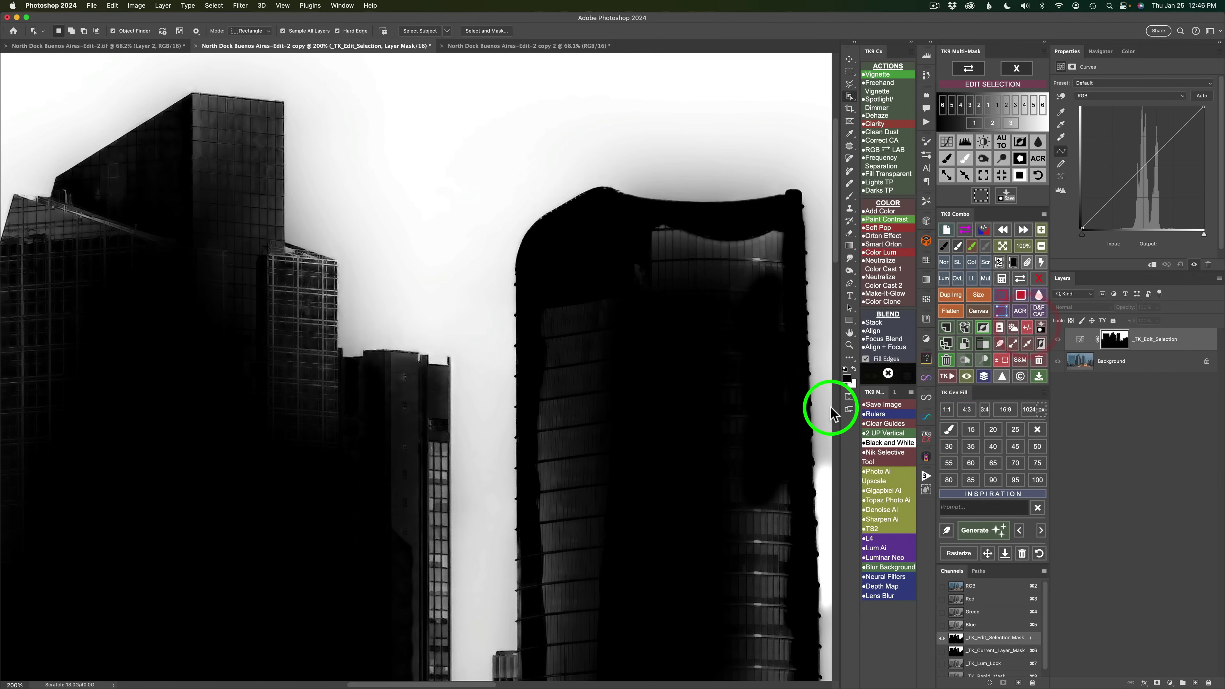
# Burn the gray window strip along the narrow beige tower's sky-side edge to black, using Range Shadows and Exposure 50%.
pyautogui.moveTo(695, 450); pyautogui.dragTo(705, 238)
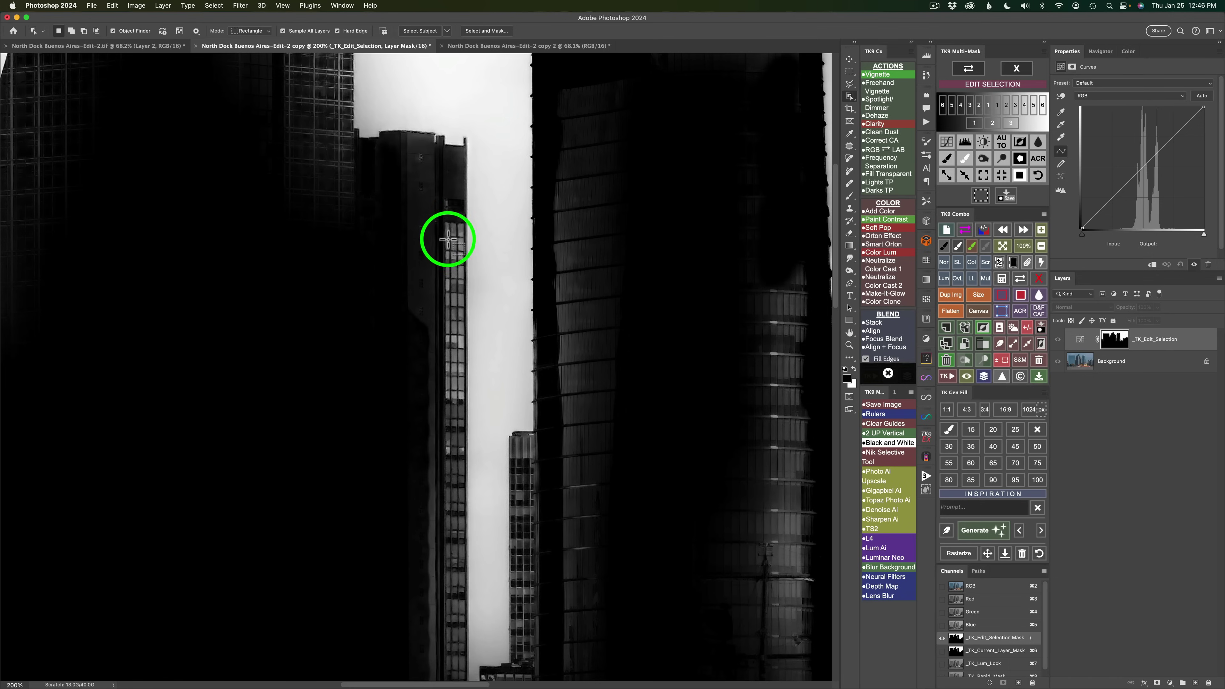
pyautogui.click(983, 159)
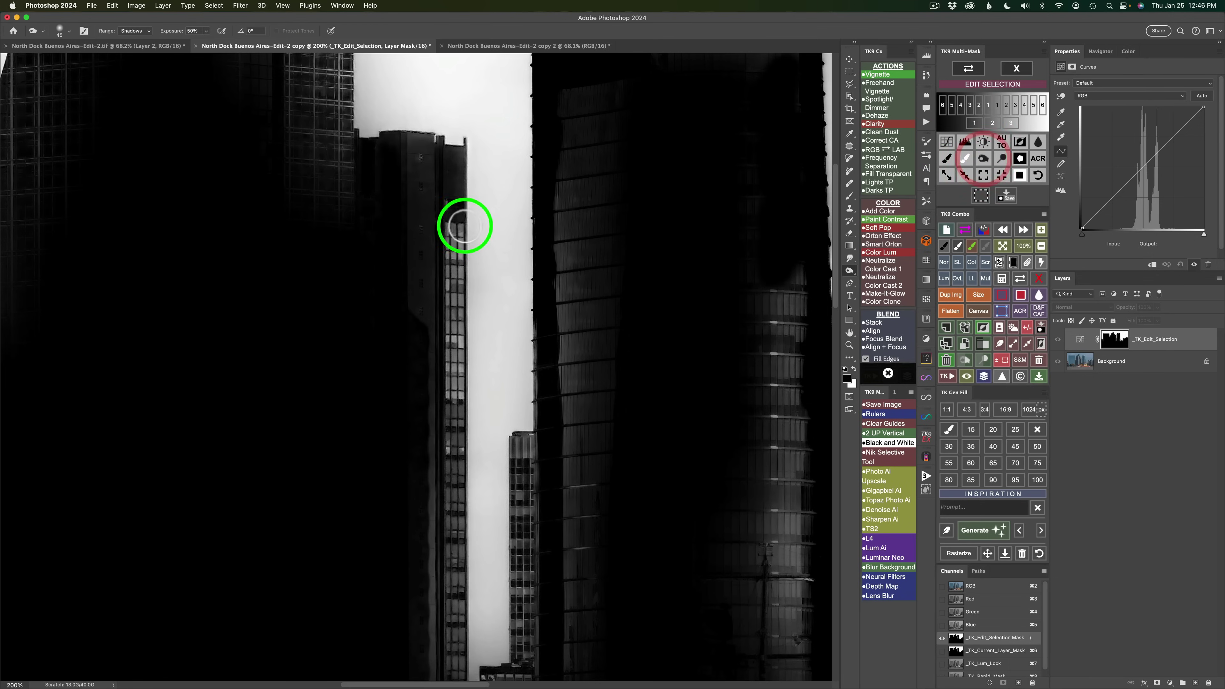
pyautogui.moveTo(446, 236)
pyautogui.mouseDown()
pyautogui.moveTo(448, 325)
pyautogui.moveTo(443, 307)
pyautogui.moveTo(450, 299)
pyautogui.moveTo(451, 341)
pyautogui.moveTo(475, 351)
pyautogui.moveTo(454, 316)
pyautogui.moveTo(452, 359)
pyautogui.moveTo(452, 305)
pyautogui.moveTo(451, 363)
pyautogui.moveTo(454, 304)
pyautogui.moveTo(450, 381)
pyautogui.mouseUp()
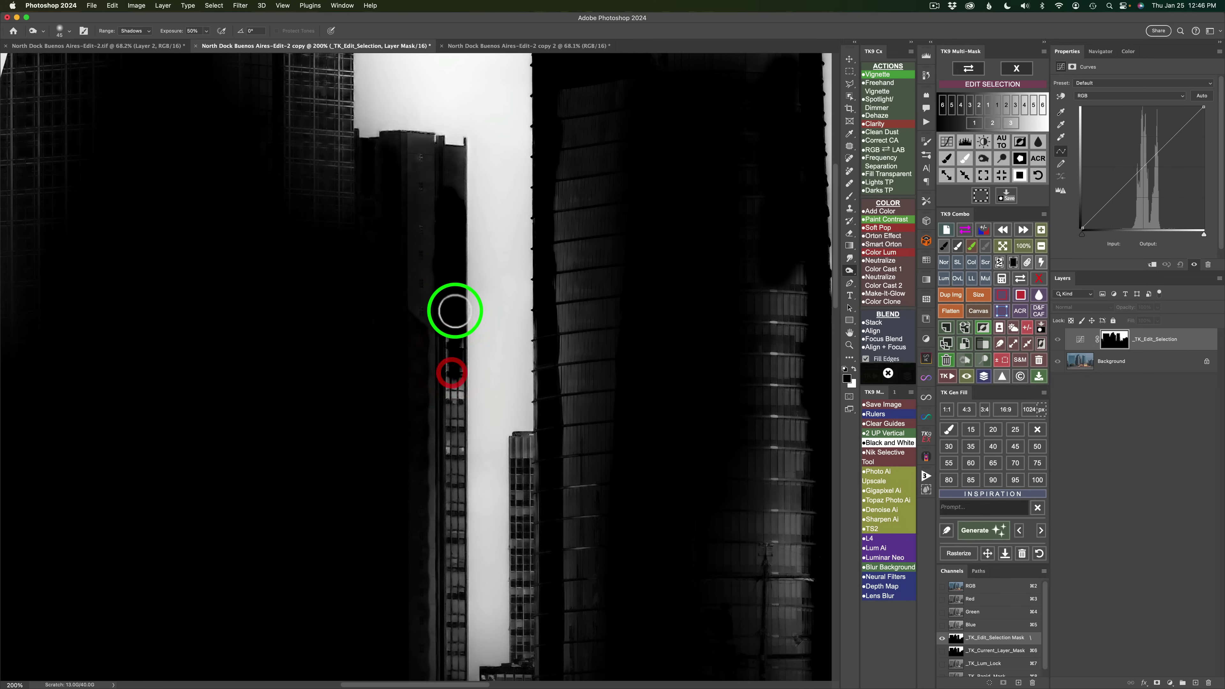
pyautogui.moveTo(451, 321); pyautogui.dragTo(443, 315)
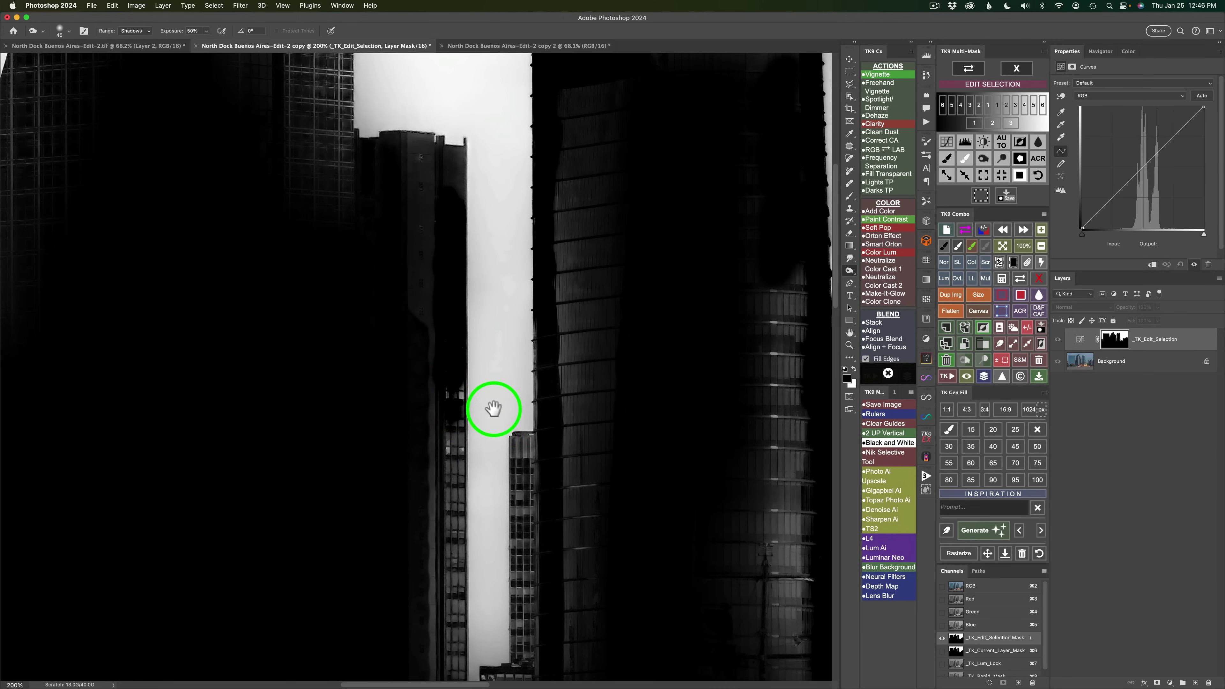
pyautogui.moveTo(493, 408); pyautogui.dragTo(487, 287)
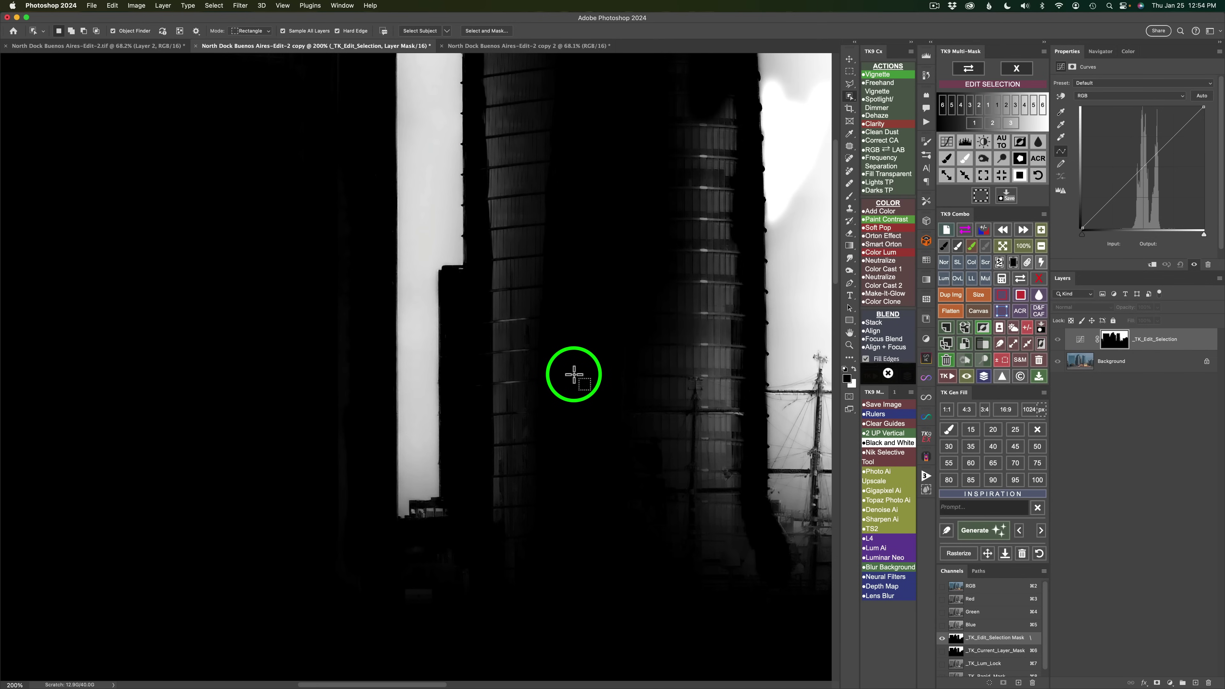
# Object-select the top of the grid-fronted wing beside the green glass tower in the photo and fill it black in the mask.
pyautogui.moveTo(568, 191); pyautogui.dragTo(578, 408)
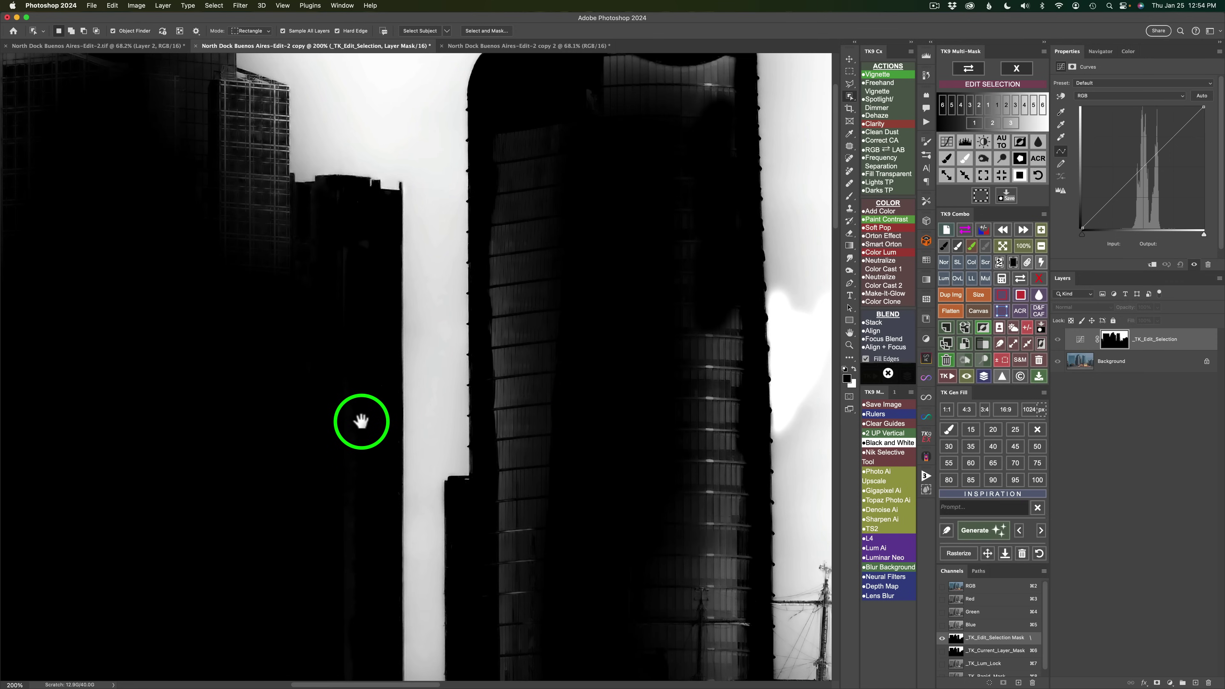
pyautogui.moveTo(361, 421); pyautogui.dragTo(344, 115)
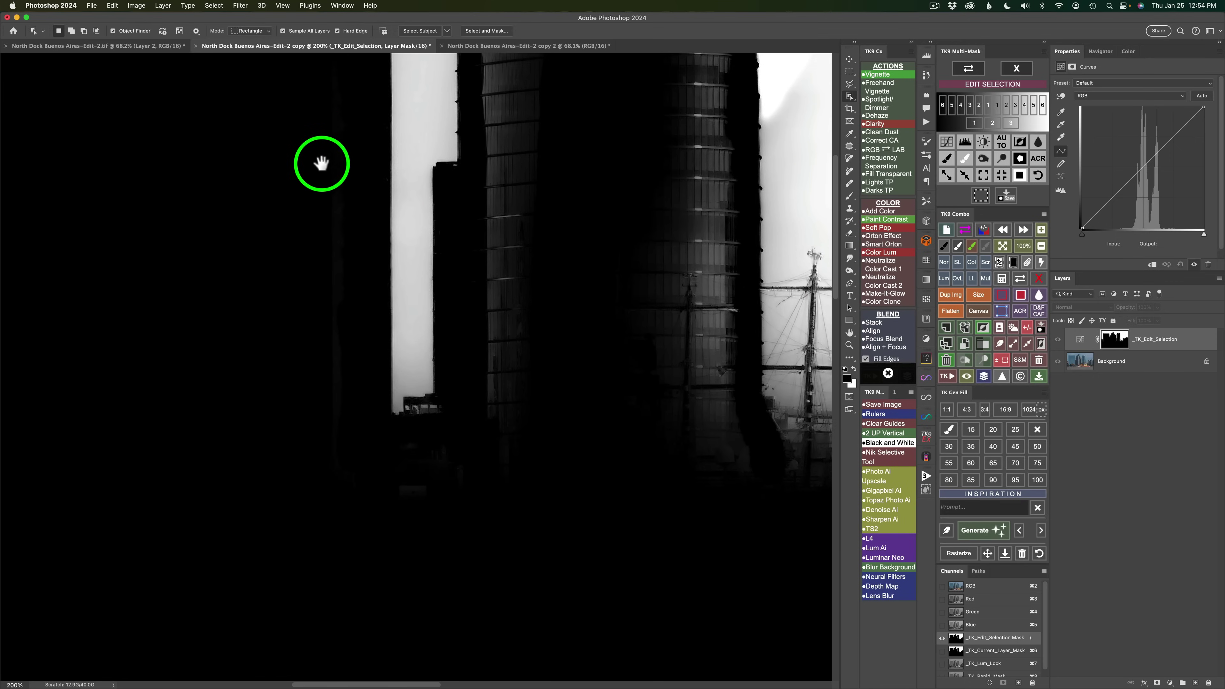
pyautogui.moveTo(321, 163); pyautogui.dragTo(375, 421)
pyautogui.moveTo(366, 301); pyautogui.dragTo(472, 465)
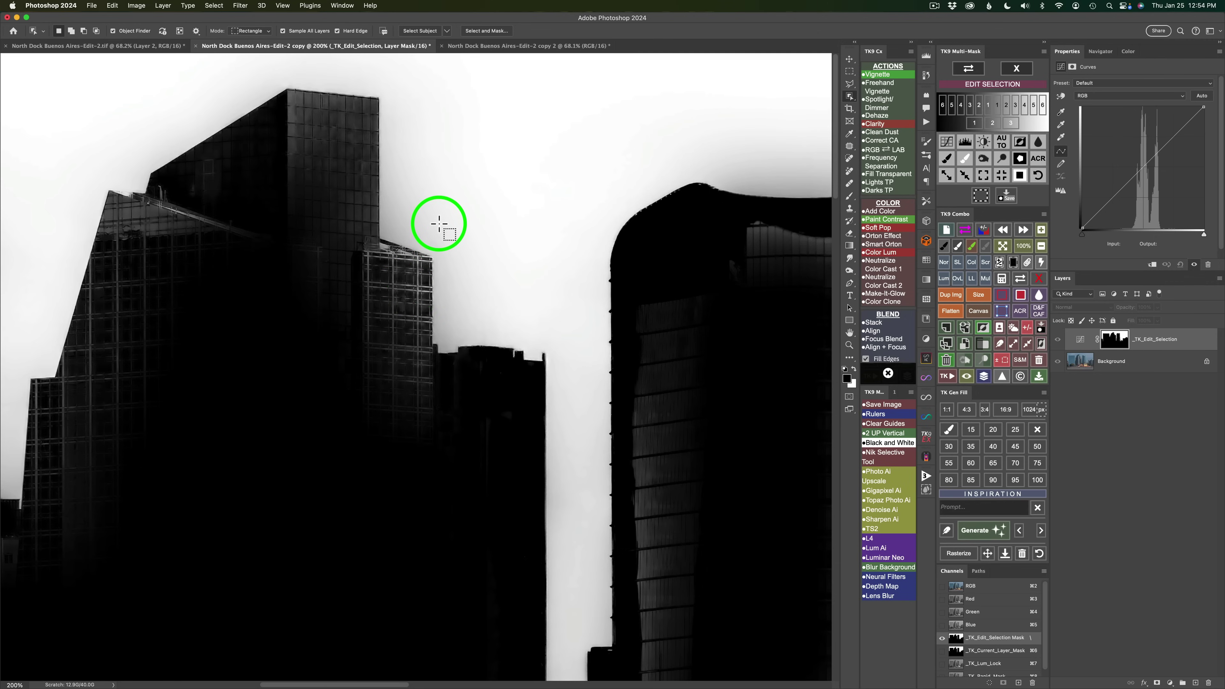
pyautogui.click(969, 69)
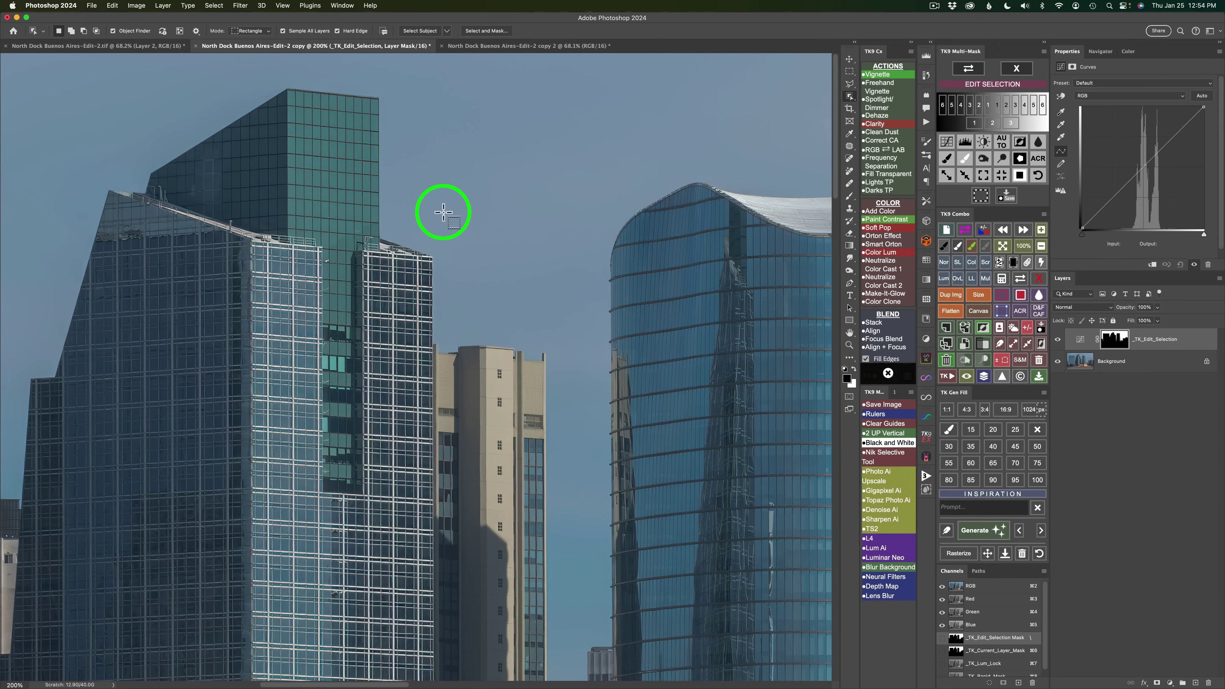
pyautogui.moveTo(438, 233); pyautogui.dragTo(382, 342)
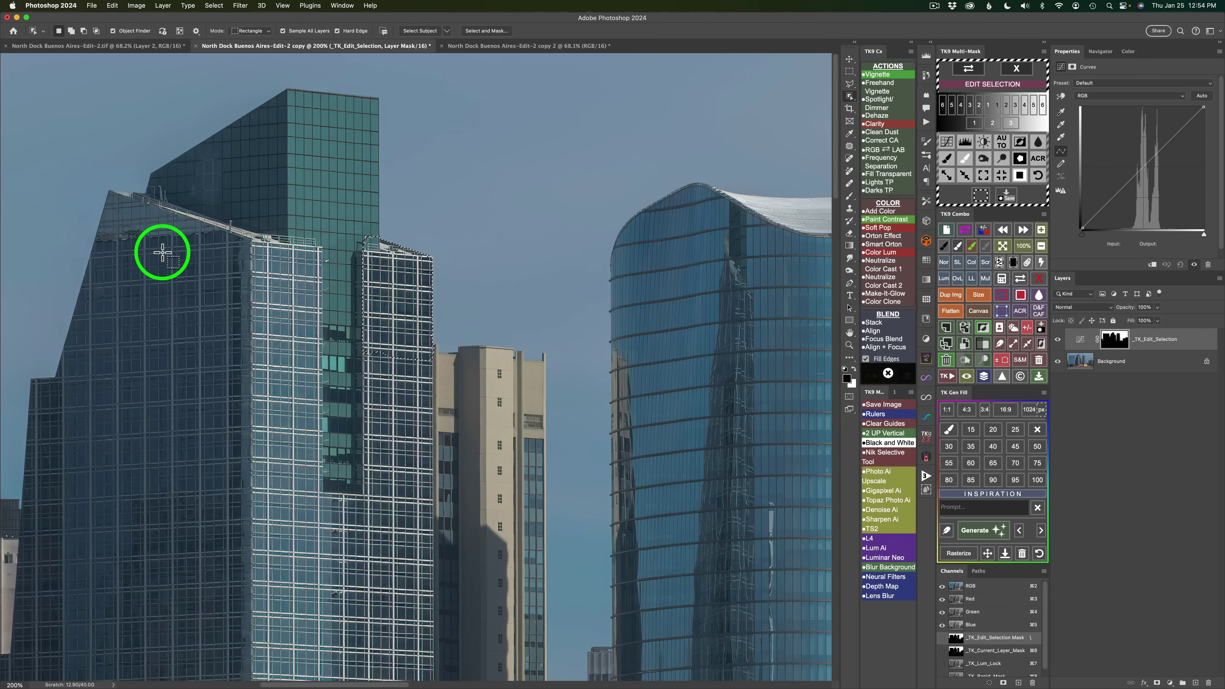
pyautogui.click(969, 70)
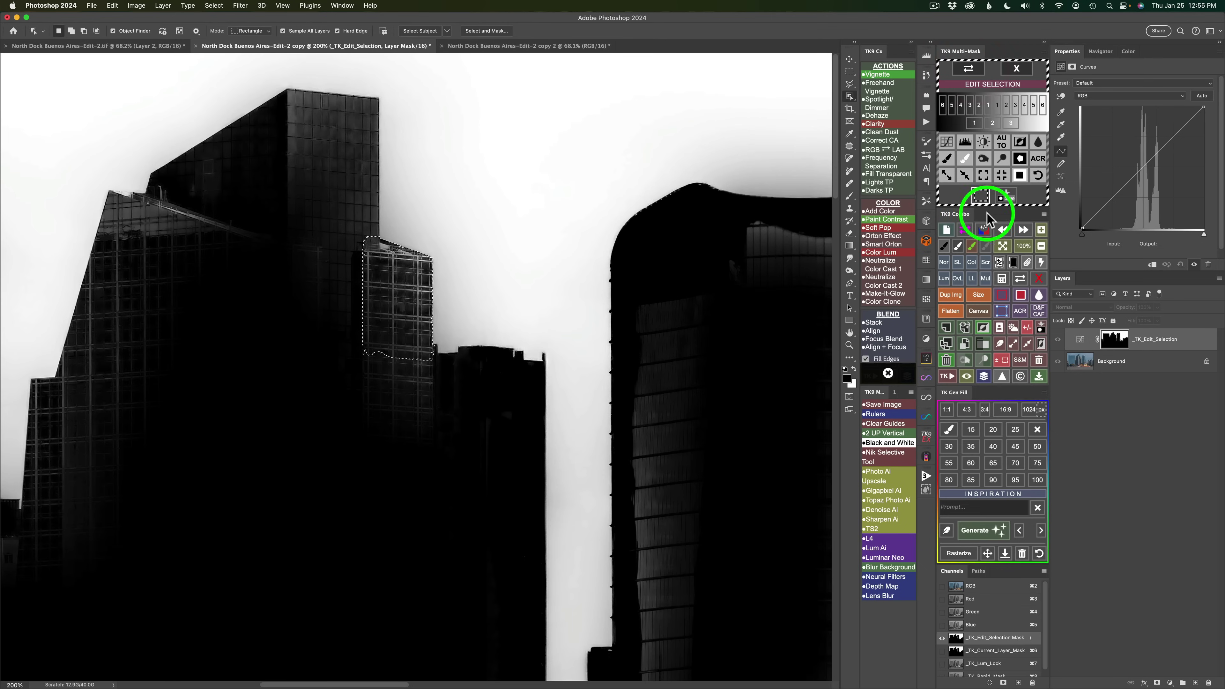
pyautogui.click(1021, 295)
pyautogui.click(676, 297)
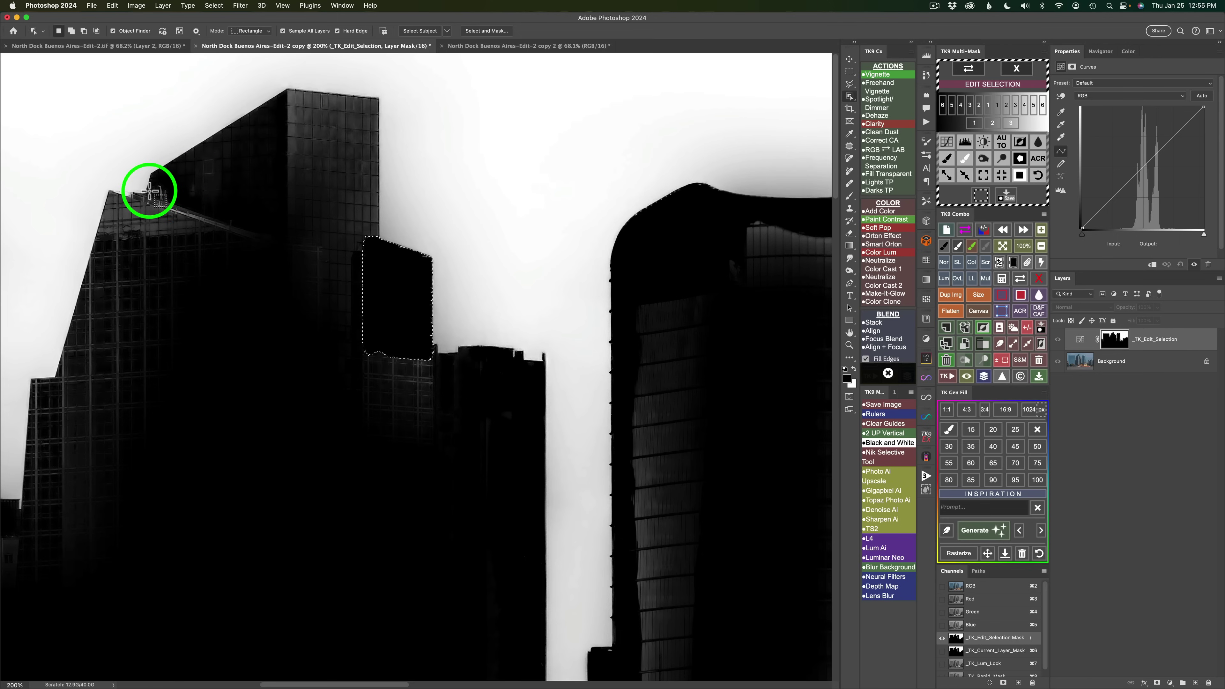
# Object-select the green glass tower and the sloping roof before it in the photo, fill them with 100% black in the mask, and deselect.
pyautogui.click(971, 71)
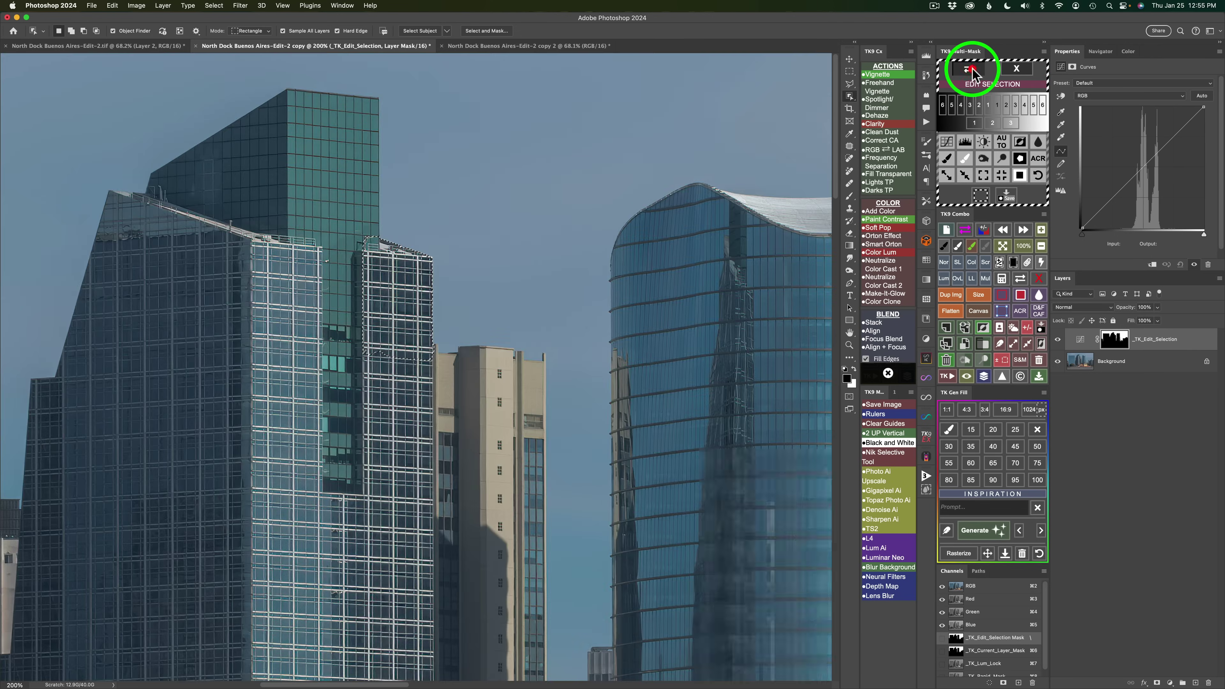
pyautogui.moveTo(82, 77); pyautogui.dragTo(413, 261)
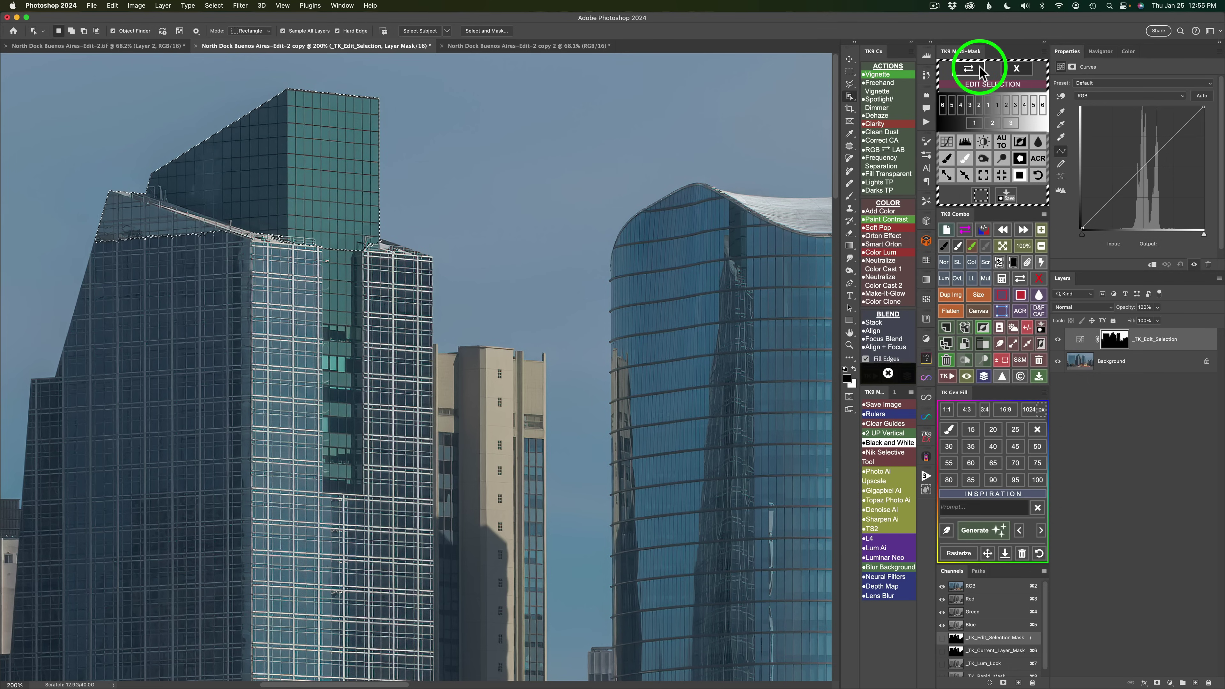
pyautogui.click(1021, 295)
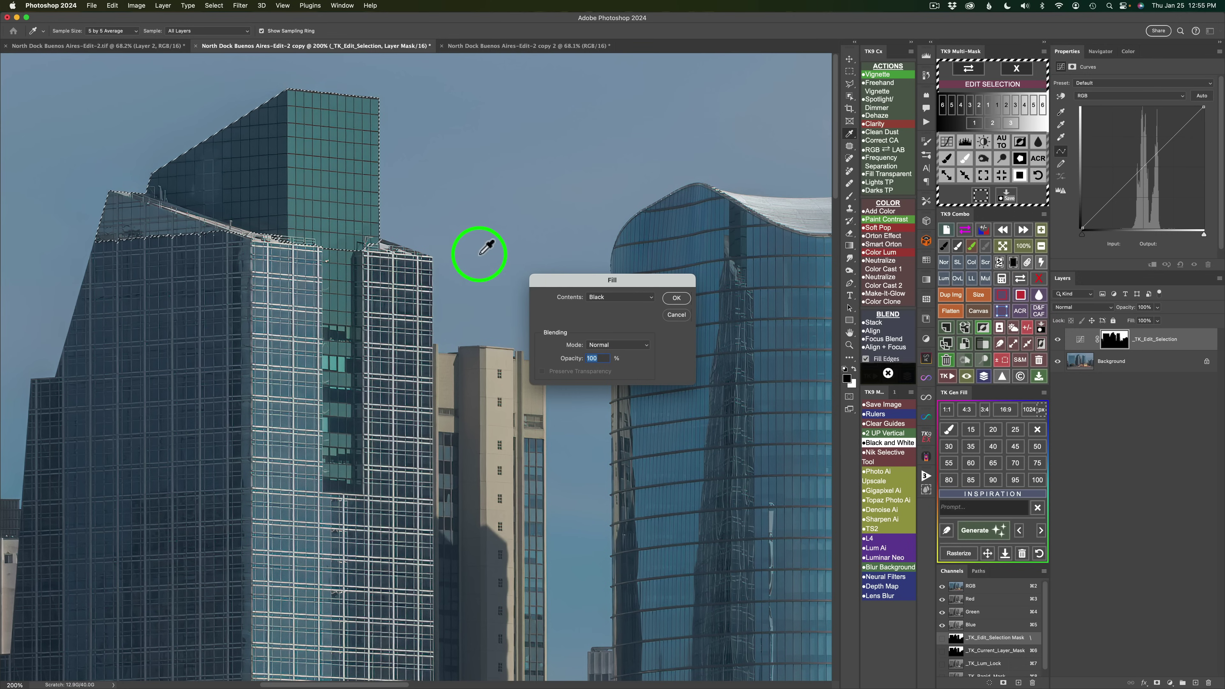
pyautogui.click(679, 298)
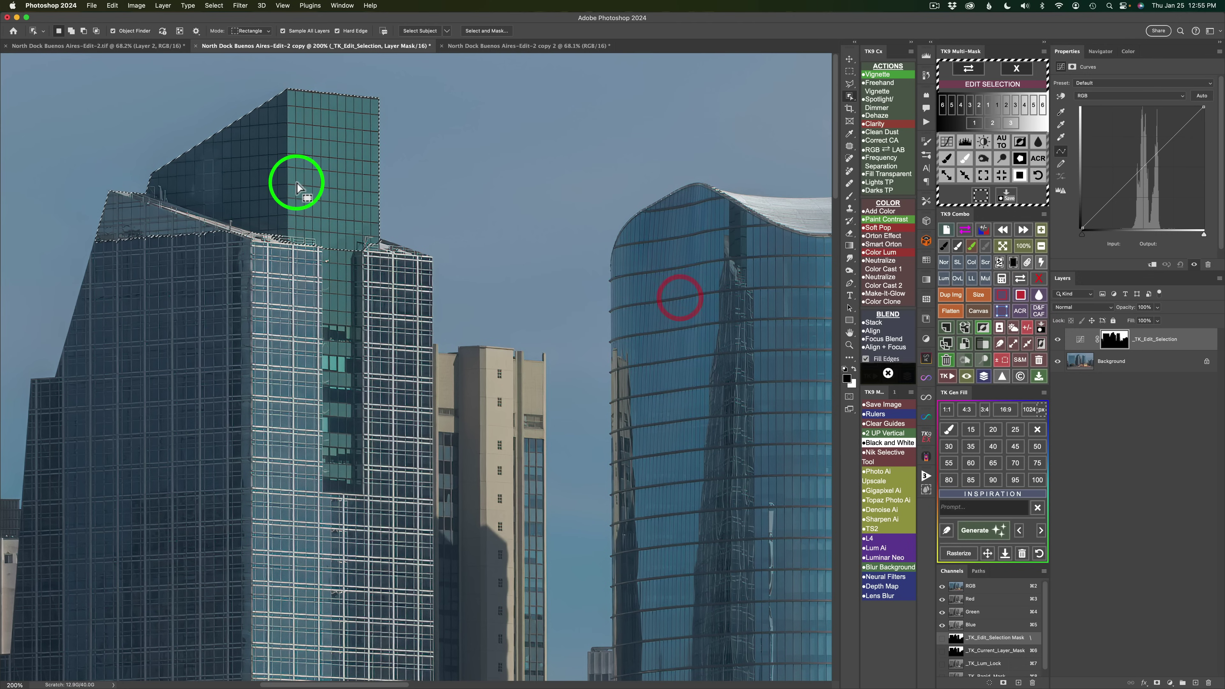
pyautogui.click(969, 72)
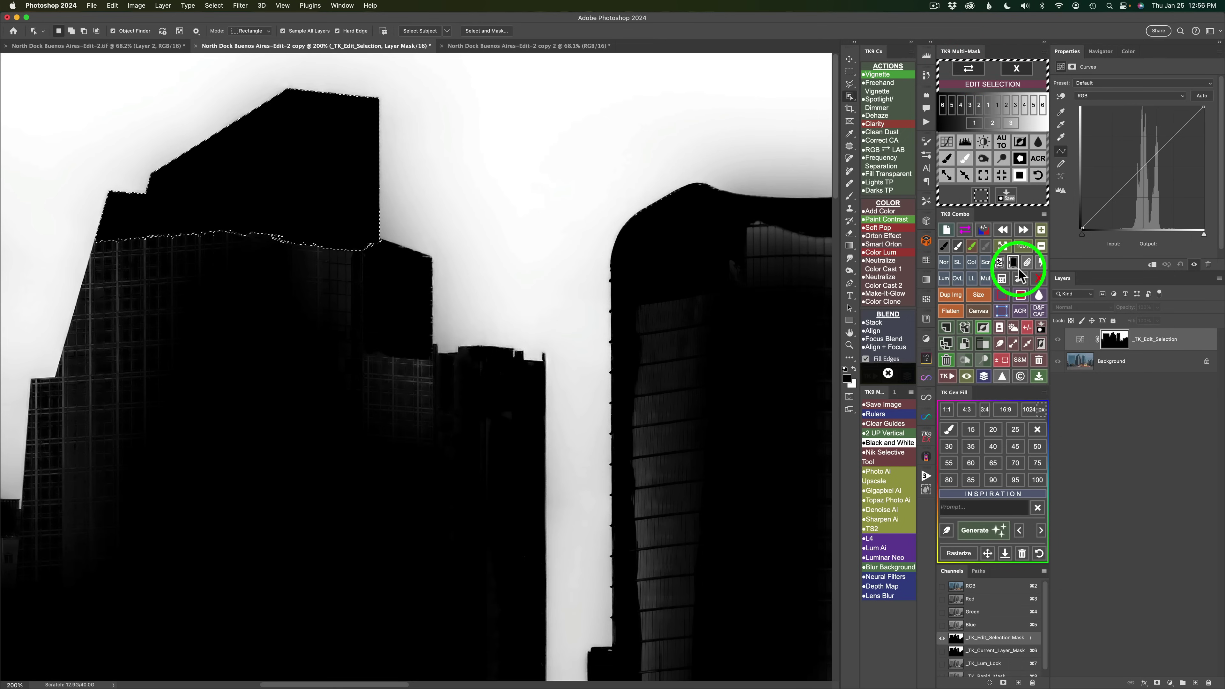
pyautogui.click(1027, 329)
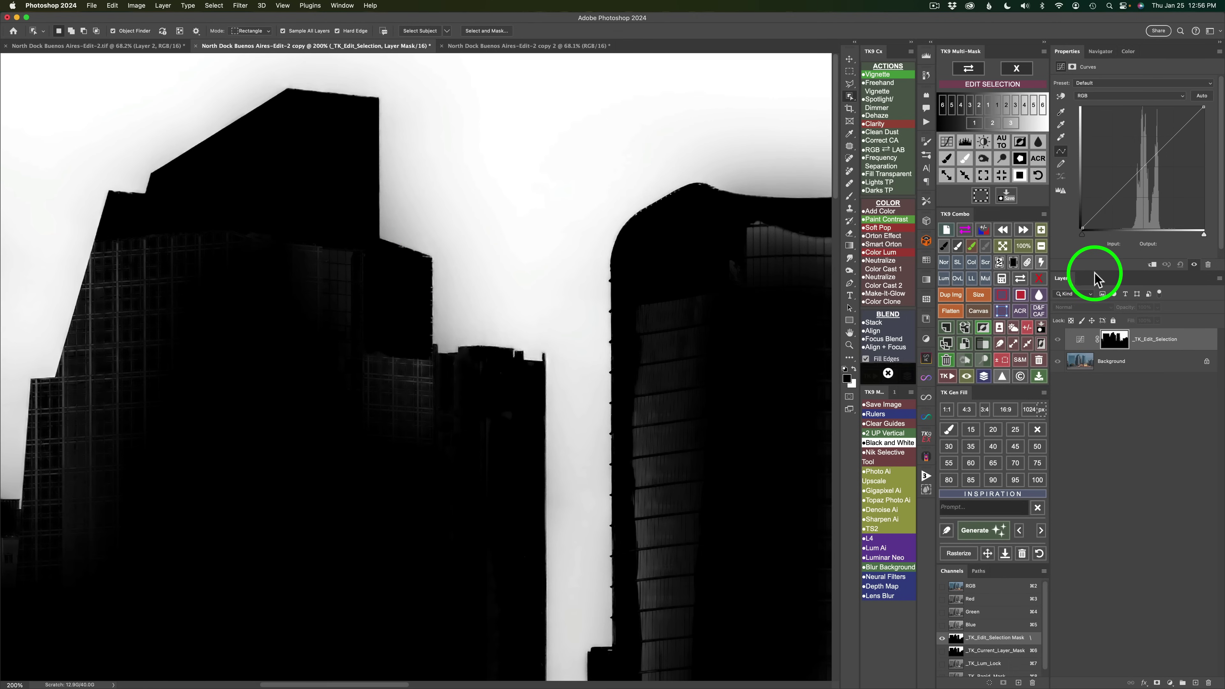
# Paint the ragged light specks along the filled wing's side and sloping top edge black with a small brush at 100% opacity.
pyautogui.click(1041, 230)
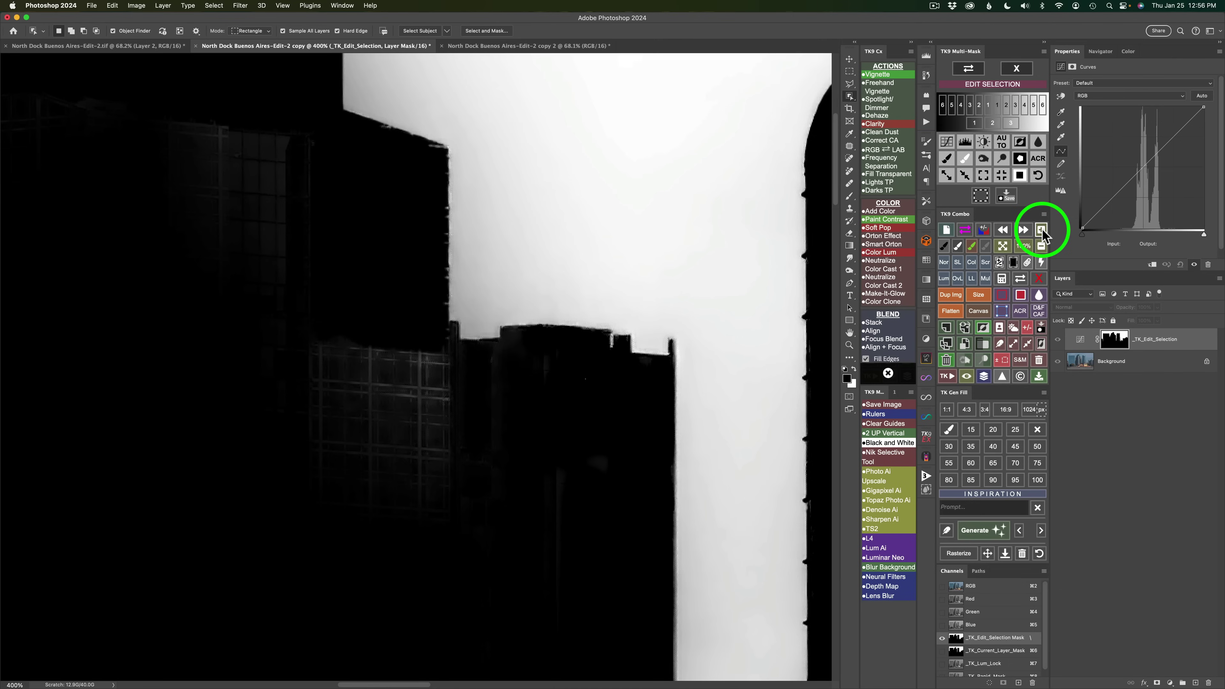
pyautogui.click(947, 159)
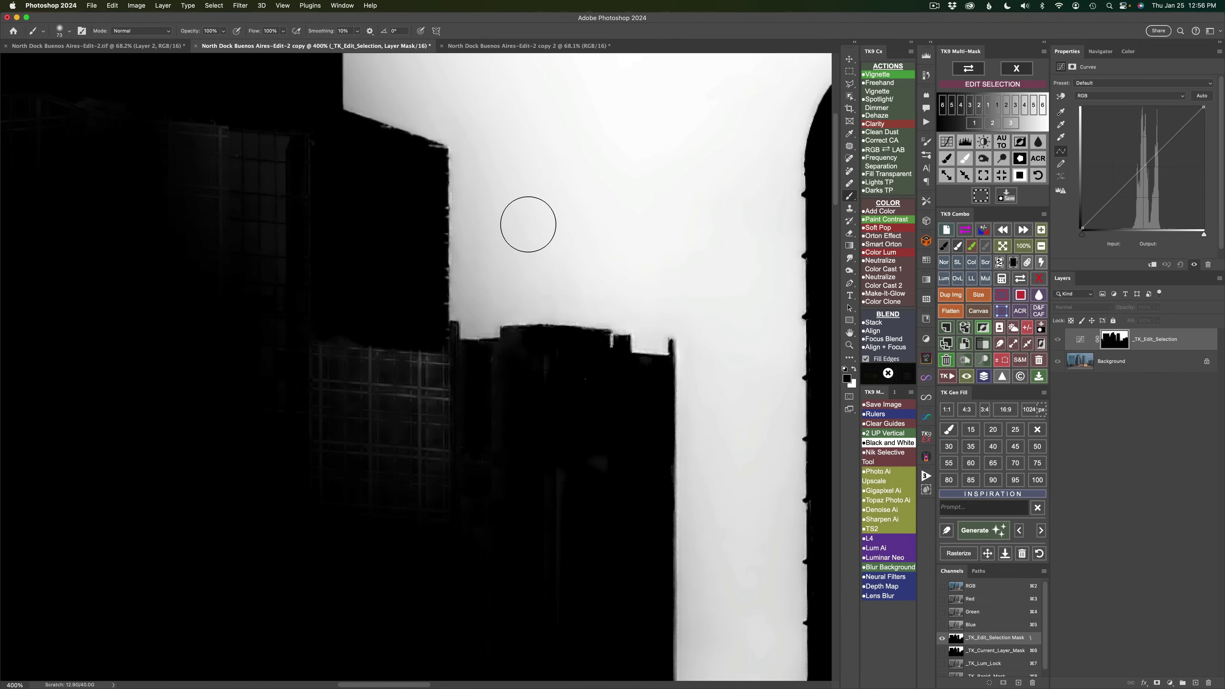
pyautogui.moveTo(416, 213); pyautogui.dragTo(349, 209)
pyautogui.moveTo(432, 265); pyautogui.dragTo(444, 265)
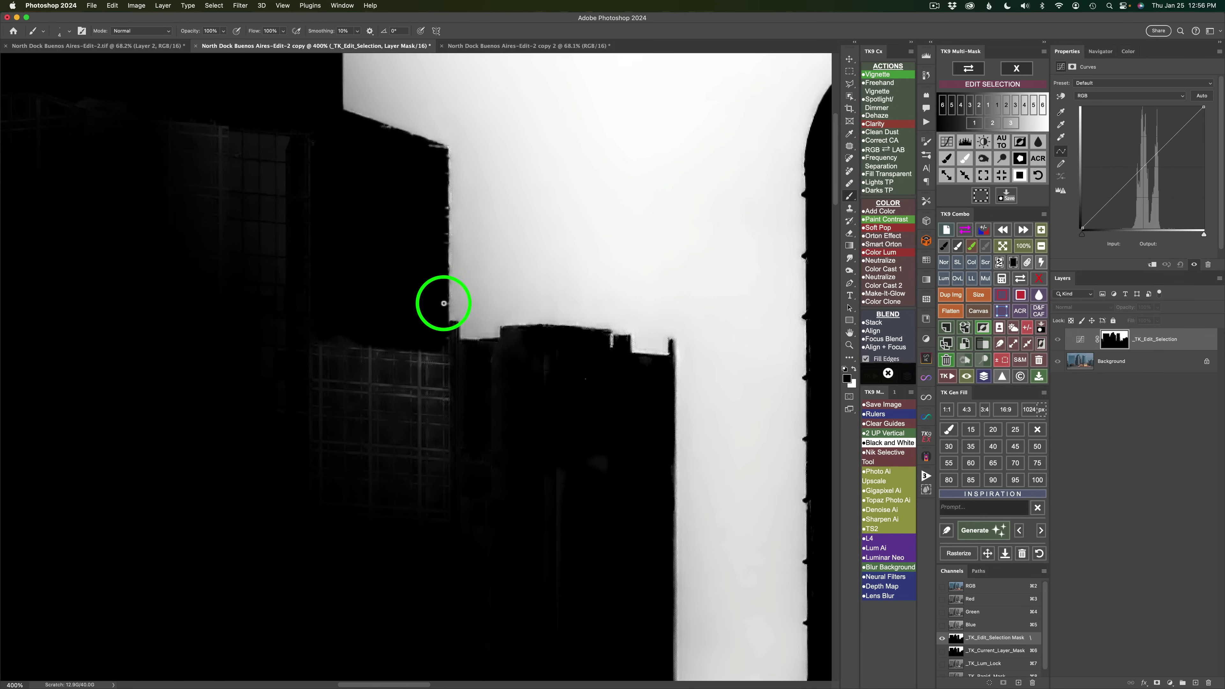
pyautogui.moveTo(426, 257)
pyautogui.mouseDown()
pyautogui.moveTo(430, 212)
pyautogui.moveTo(444, 202)
pyautogui.moveTo(445, 242)
pyautogui.moveTo(432, 146)
pyautogui.moveTo(445, 147)
pyautogui.moveTo(376, 135)
pyautogui.mouseUp()
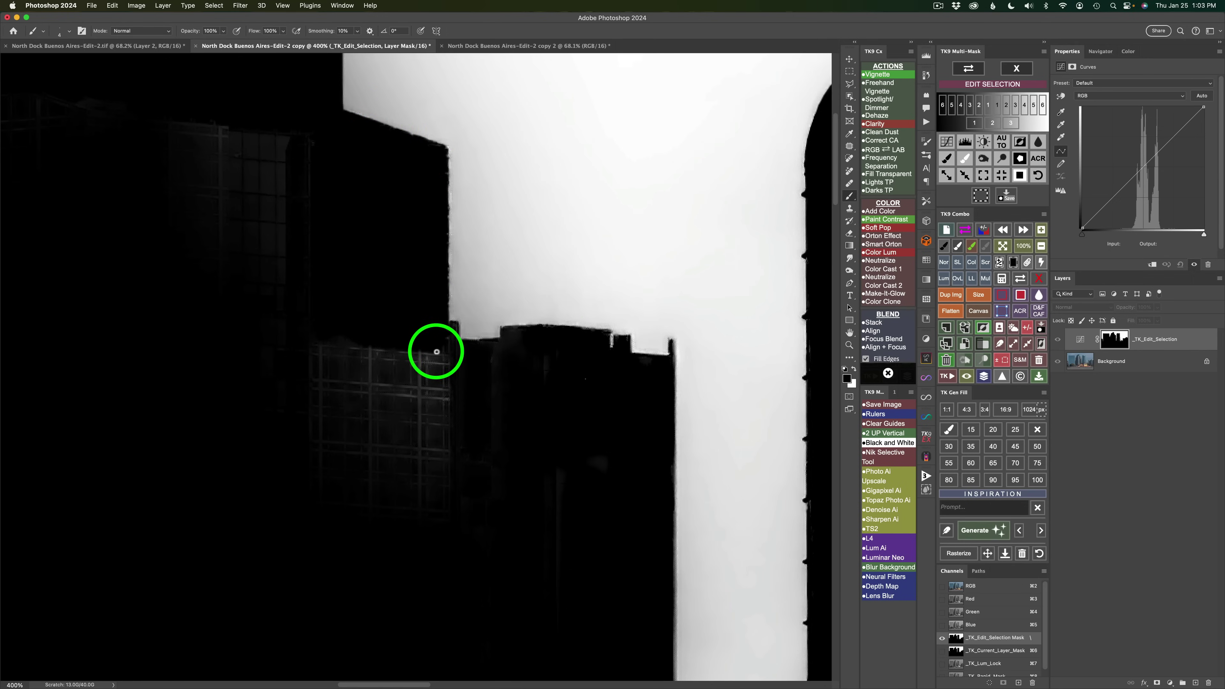
# Paint the gray window grid below the filled wing and the faint gray areas of the adjacent tower black with an enlarged brush.
pyautogui.press(']')
pyautogui.press(']')
pyautogui.press(']')
pyautogui.press(']')
pyautogui.press(']')
pyautogui.moveTo(434, 346)
pyautogui.mouseDown()
pyautogui.moveTo(444, 352)
pyautogui.moveTo(429, 386)
pyautogui.moveTo(396, 361)
pyautogui.moveTo(442, 364)
pyautogui.mouseUp()
pyautogui.moveTo(315, 348)
pyautogui.mouseDown()
pyautogui.moveTo(464, 373)
pyautogui.moveTo(351, 382)
pyautogui.moveTo(427, 394)
pyautogui.moveTo(356, 374)
pyautogui.moveTo(321, 449)
pyautogui.moveTo(376, 424)
pyautogui.moveTo(425, 479)
pyautogui.moveTo(451, 465)
pyautogui.mouseUp()
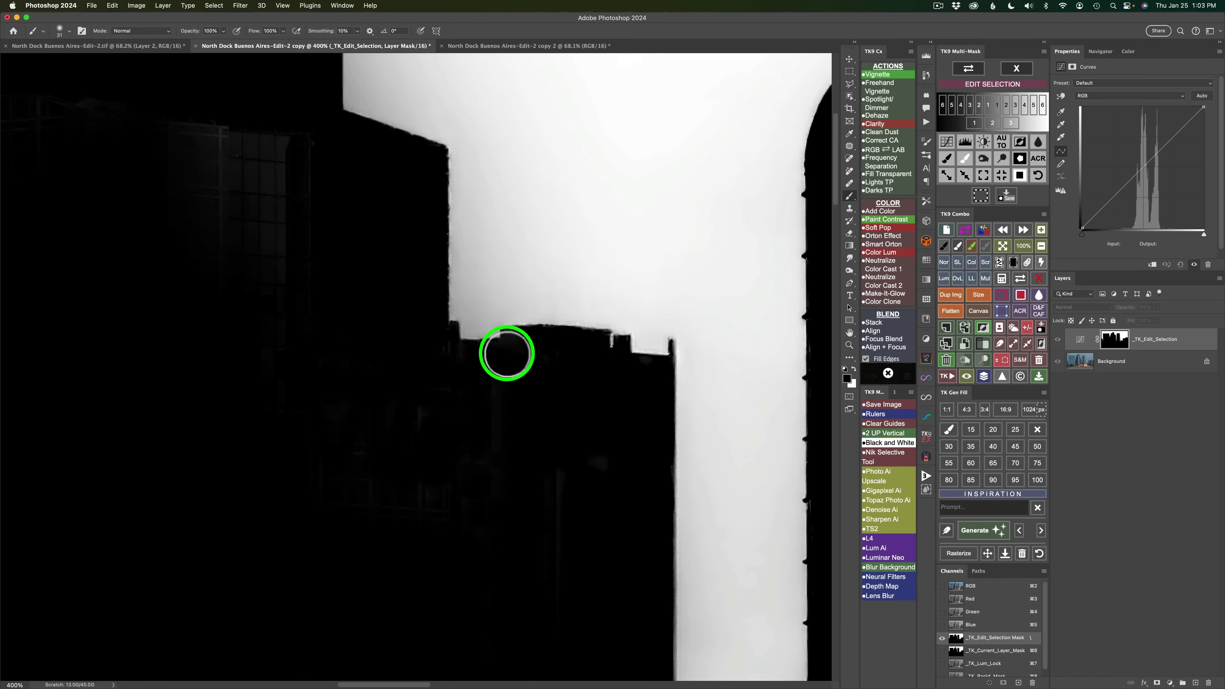
pyautogui.click(533, 407)
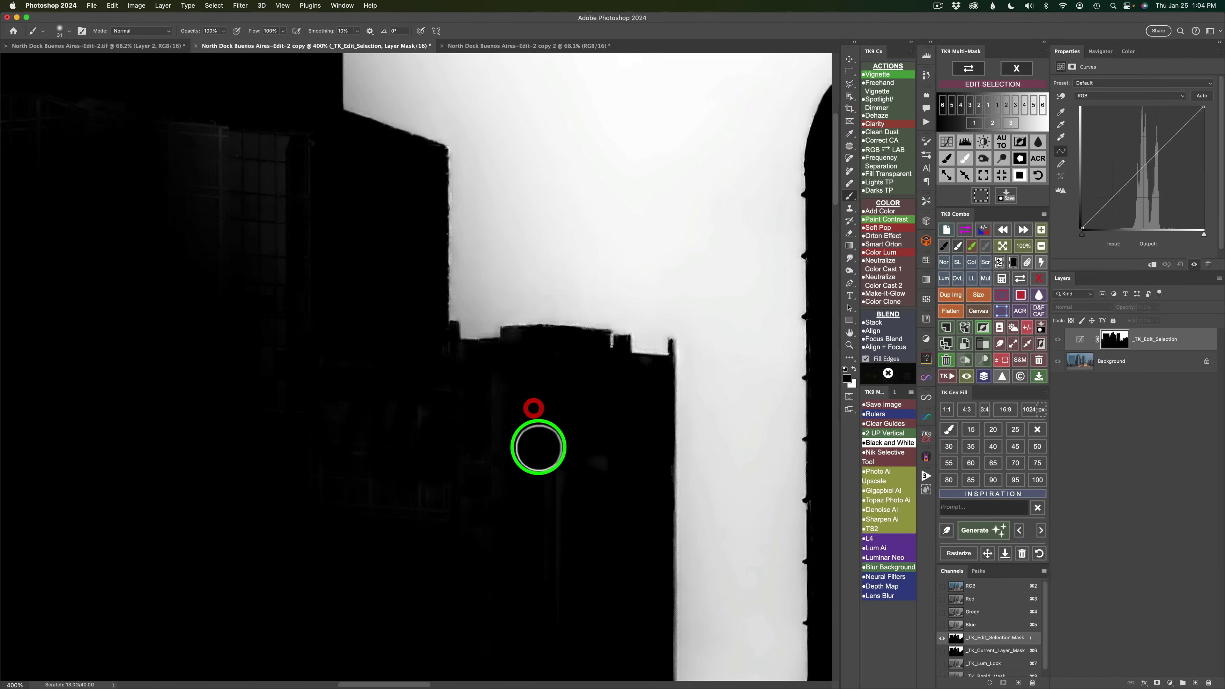
pyautogui.moveTo(520, 446)
pyautogui.mouseDown()
pyautogui.moveTo(547, 490)
pyautogui.moveTo(697, 575)
pyautogui.mouseUp()
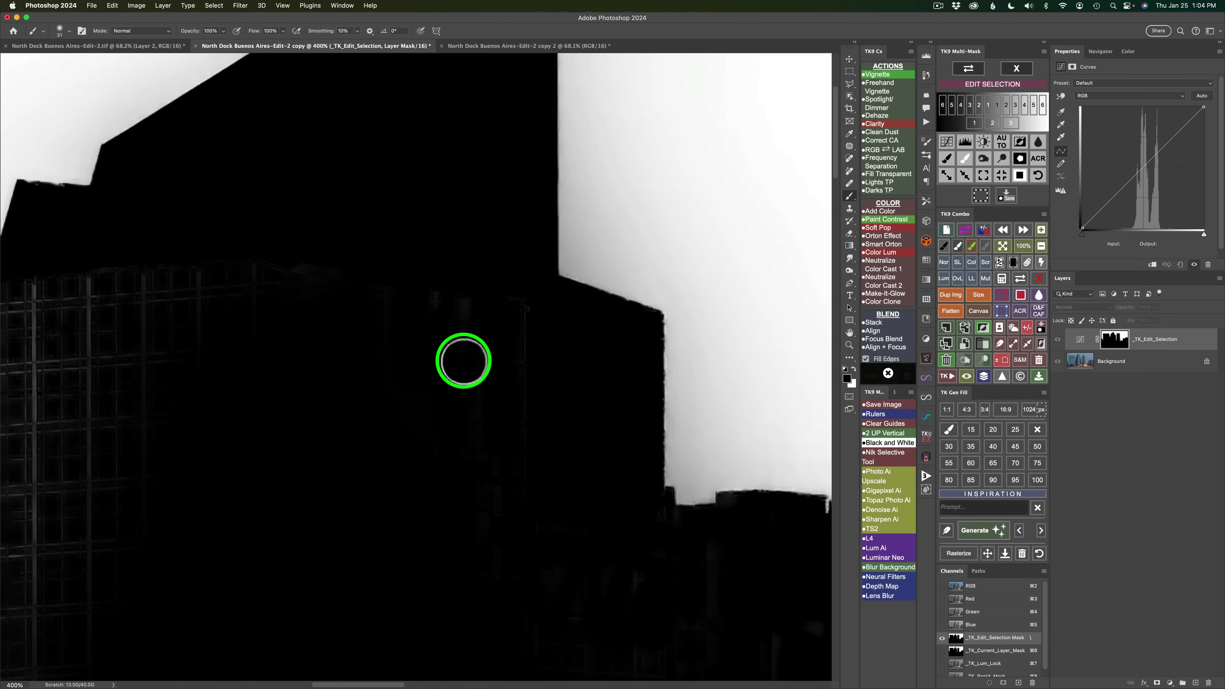
# Outline the peak of the slanted grid tower and its junction with the tower behind in the photo with the Polygonal Lasso.
pyautogui.moveTo(359, 448); pyautogui.dragTo(599, 564)
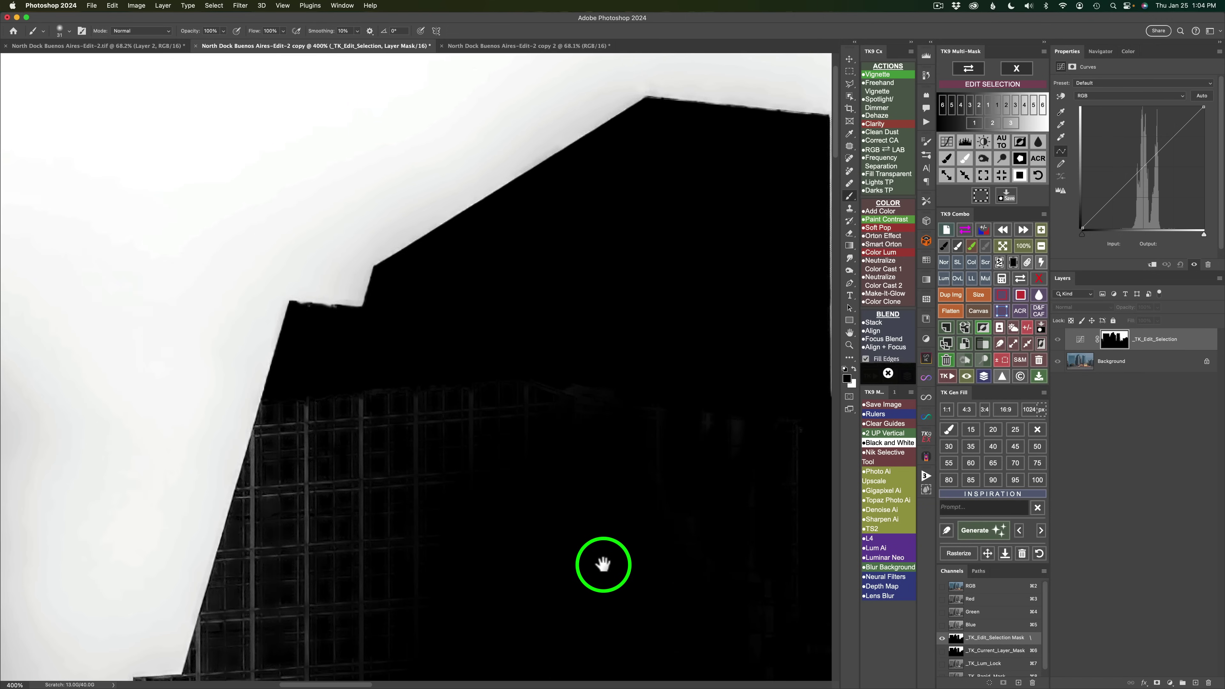
pyautogui.moveTo(607, 512); pyautogui.dragTo(656, 507)
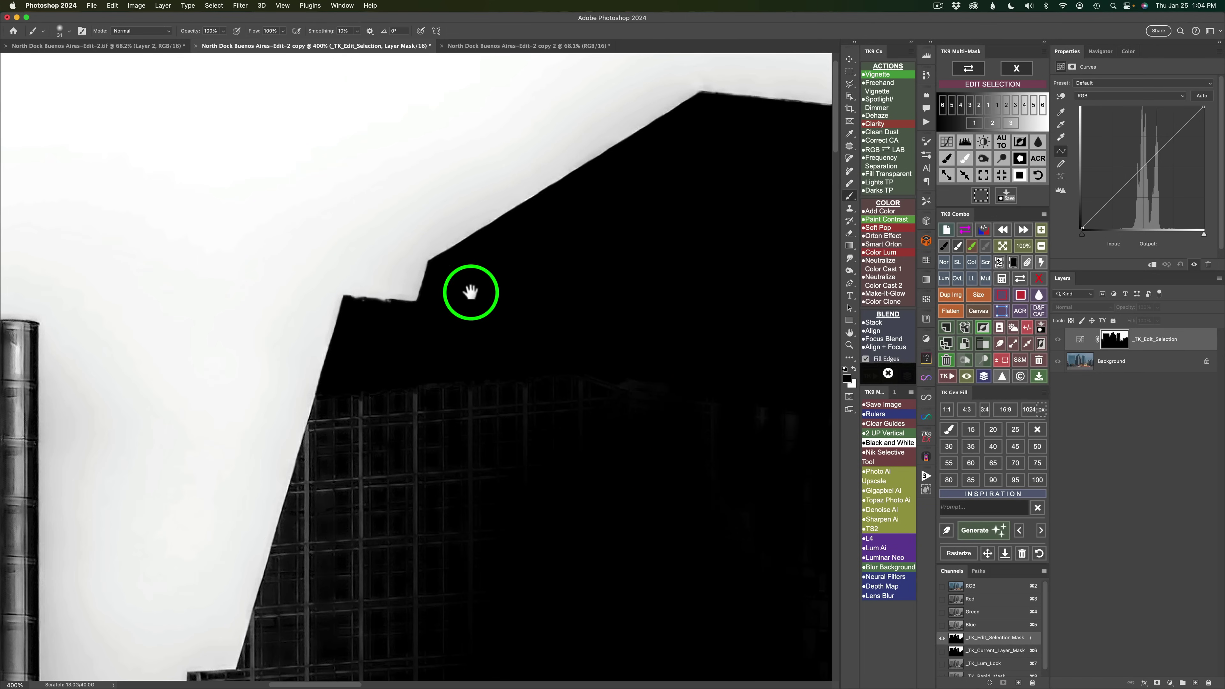
pyautogui.moveTo(511, 471); pyautogui.dragTo(626, 364)
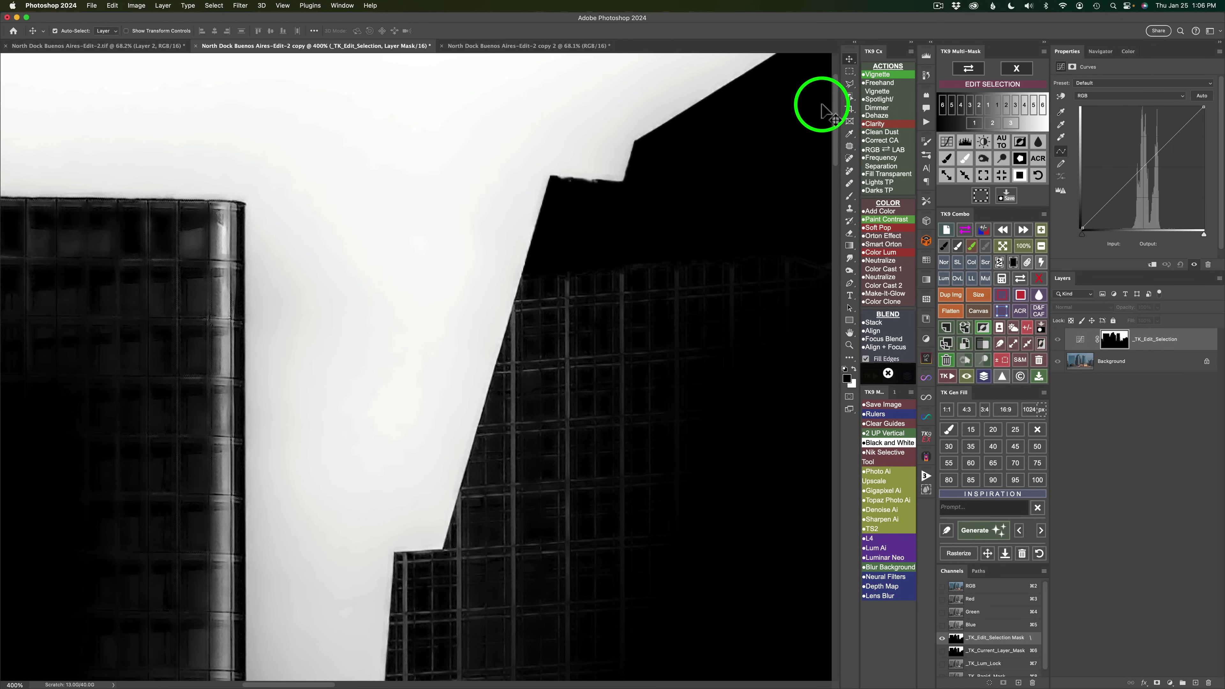
pyautogui.click(851, 85)
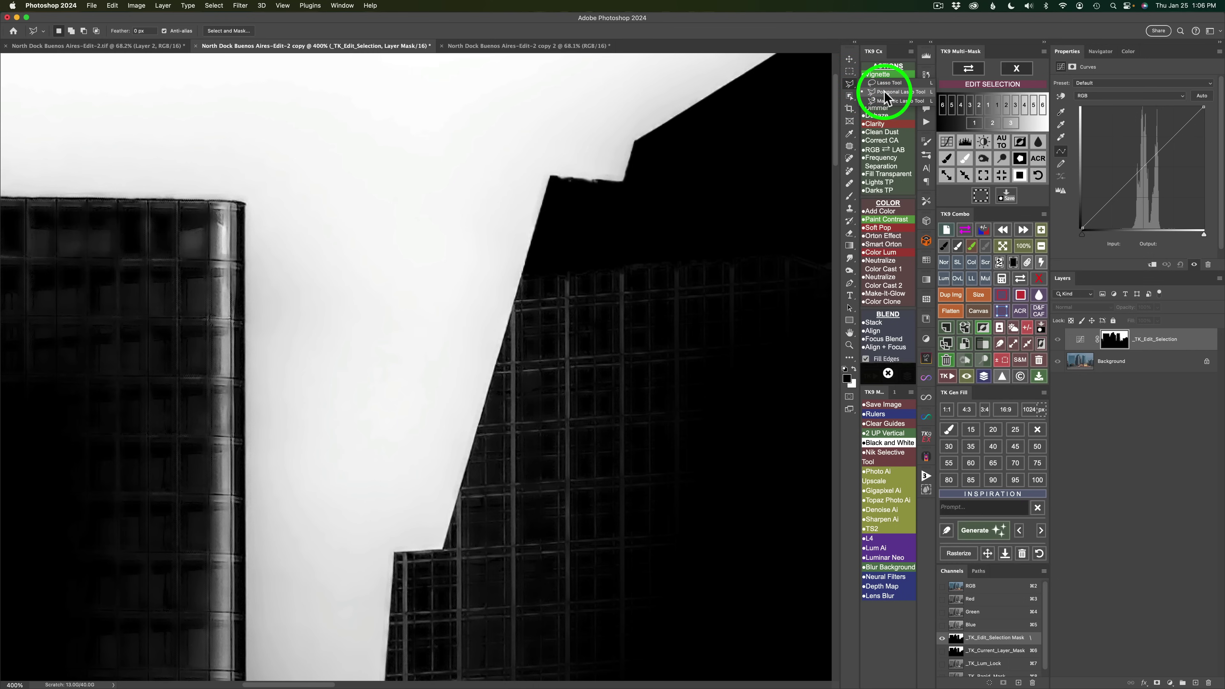
pyautogui.click(884, 92)
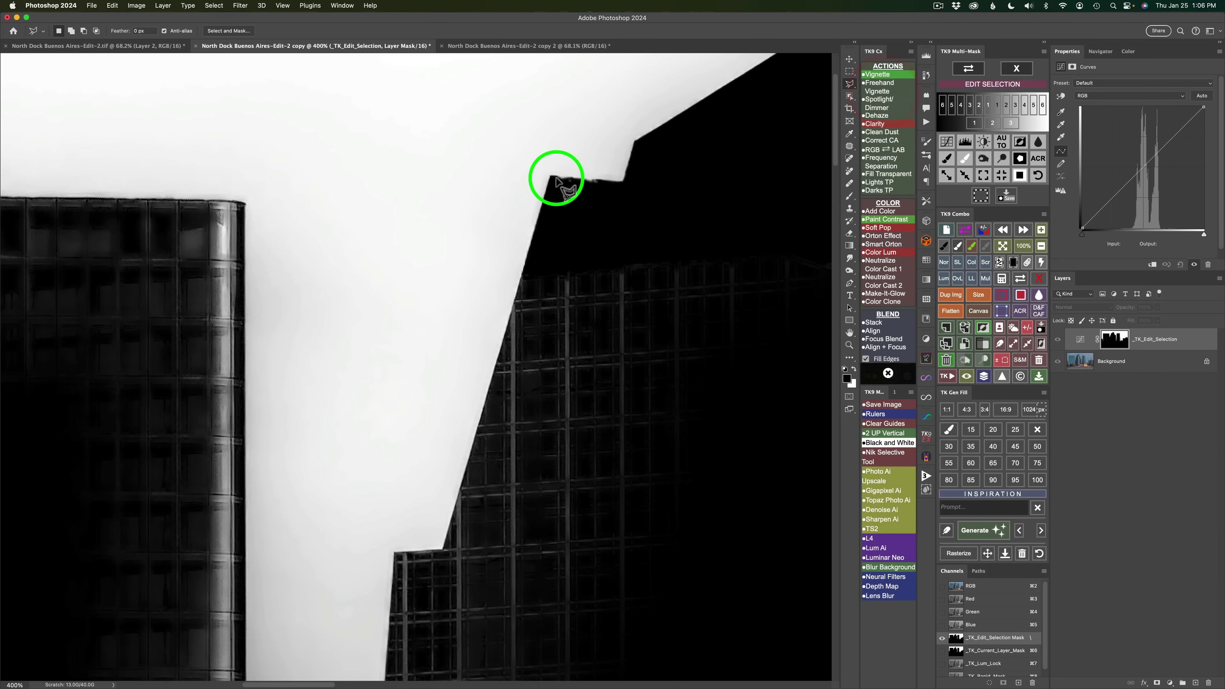
pyautogui.click(969, 68)
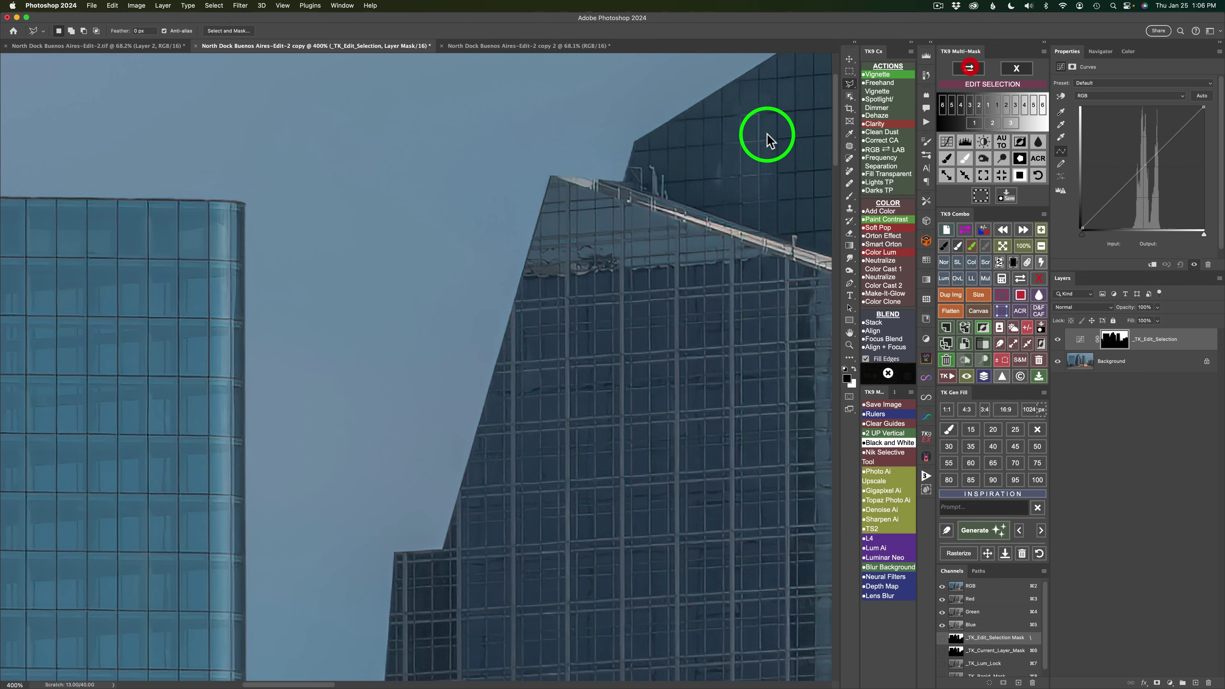
pyautogui.click(550, 177)
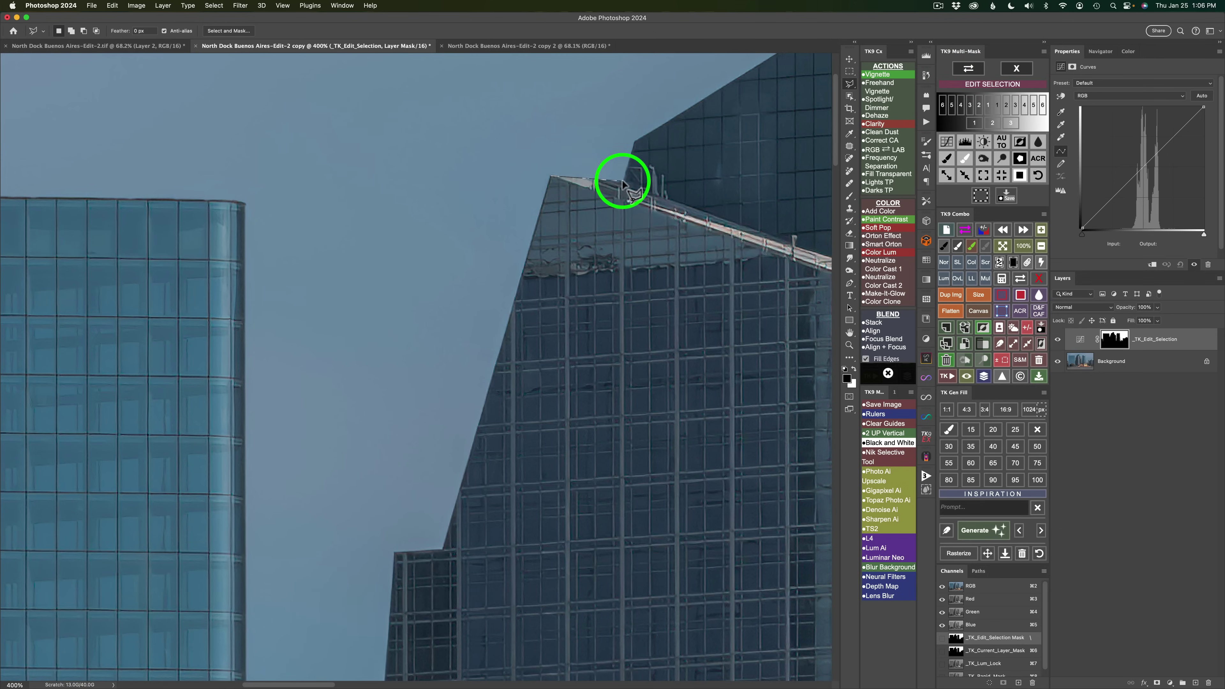
pyautogui.click(666, 185)
pyautogui.click(622, 239)
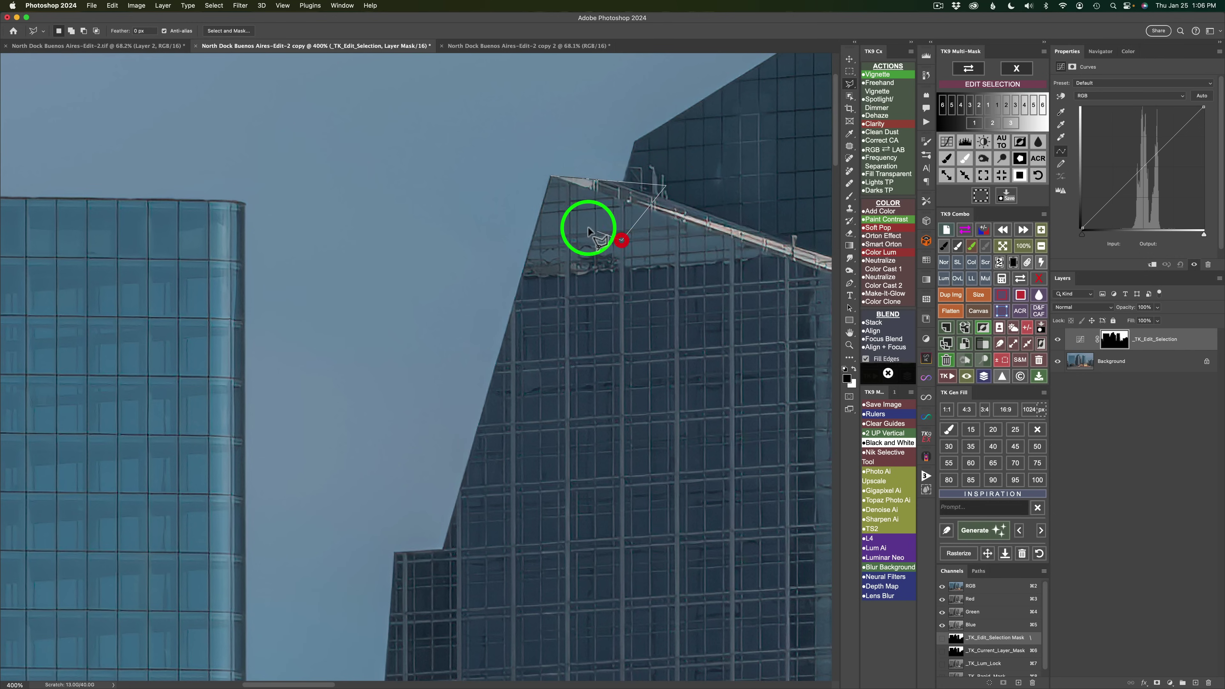
pyautogui.click(552, 177)
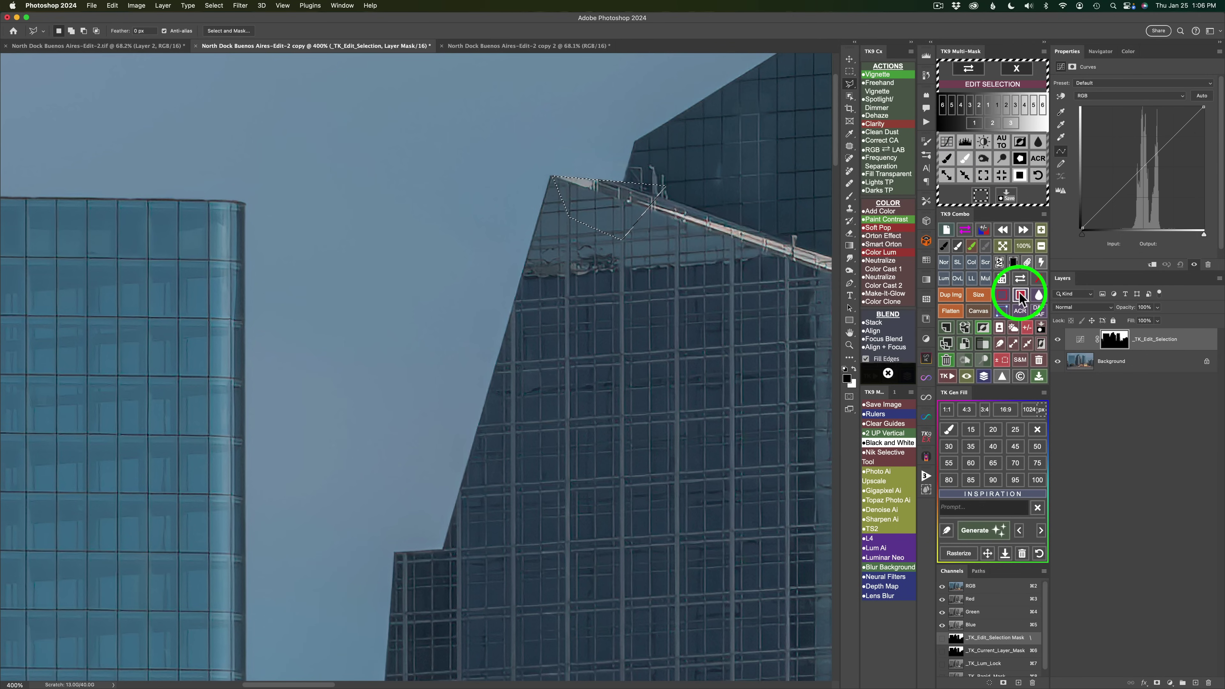
# Fill the lassoed peak area with black at 100% opacity in the mask and deselect.
pyautogui.click(969, 69)
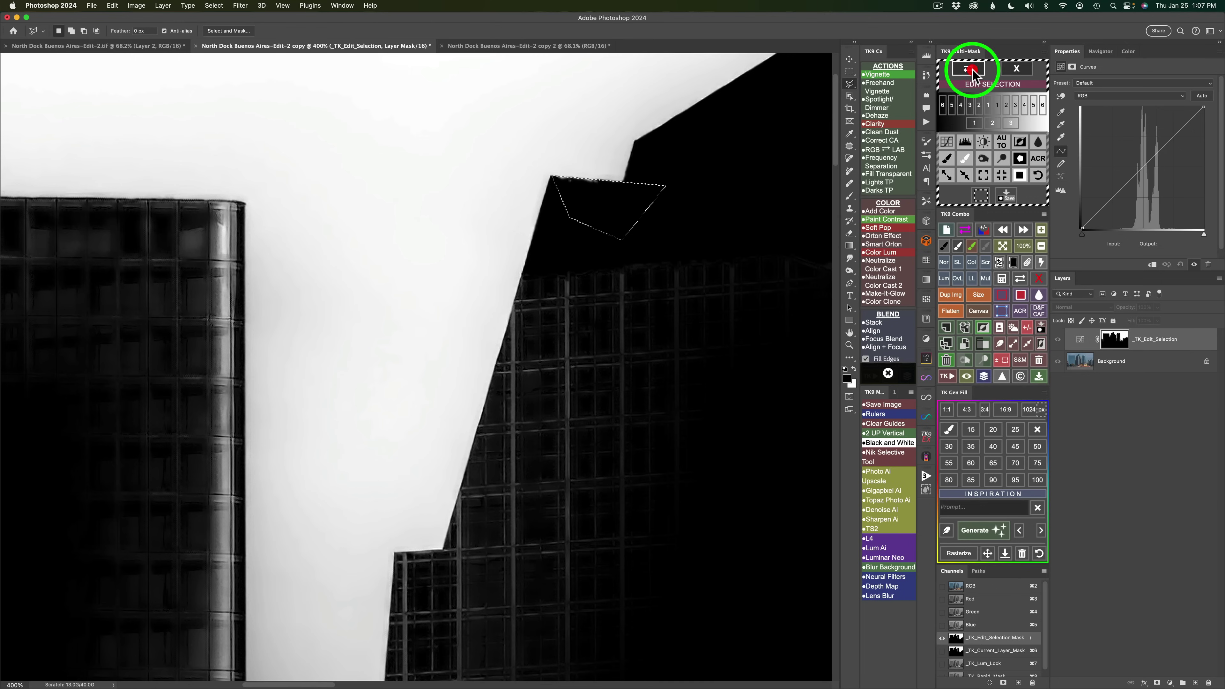
pyautogui.click(1021, 296)
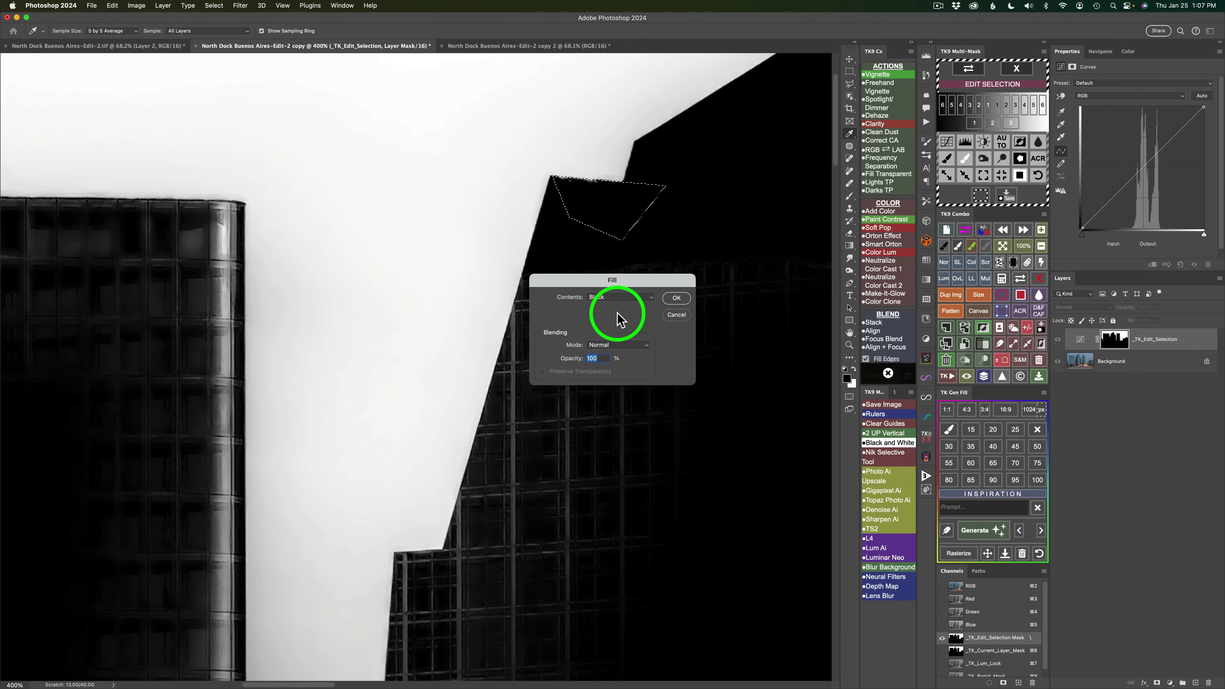
pyautogui.click(676, 298)
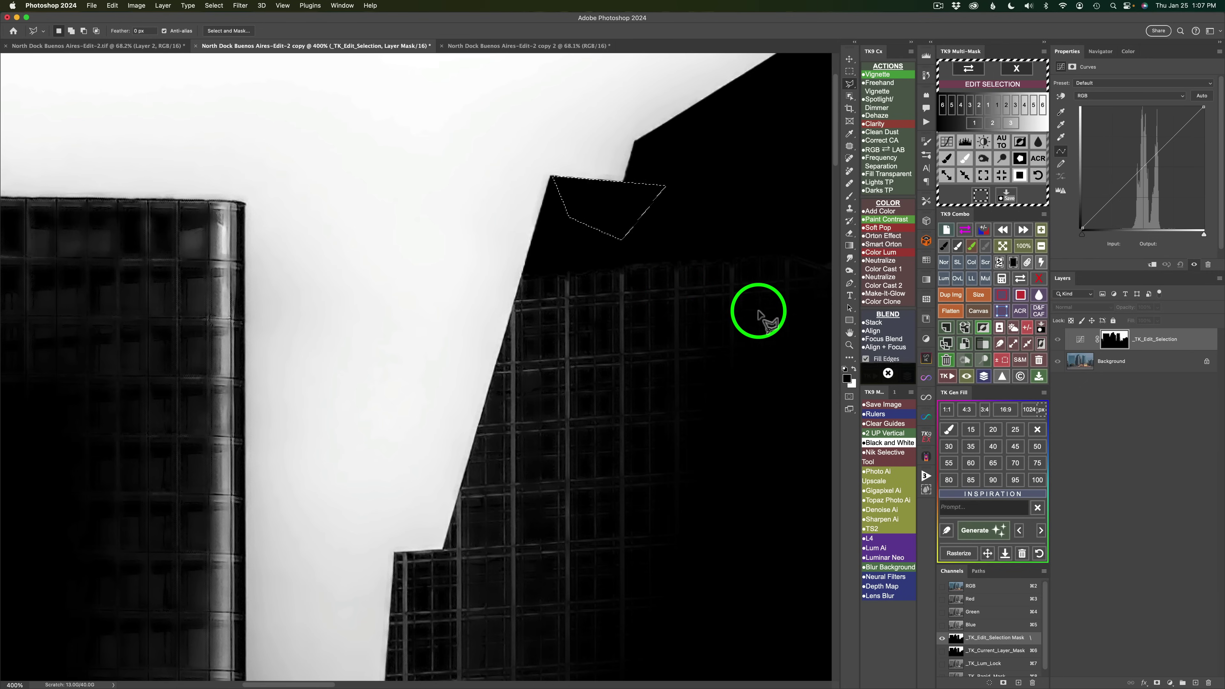
pyautogui.click(1028, 330)
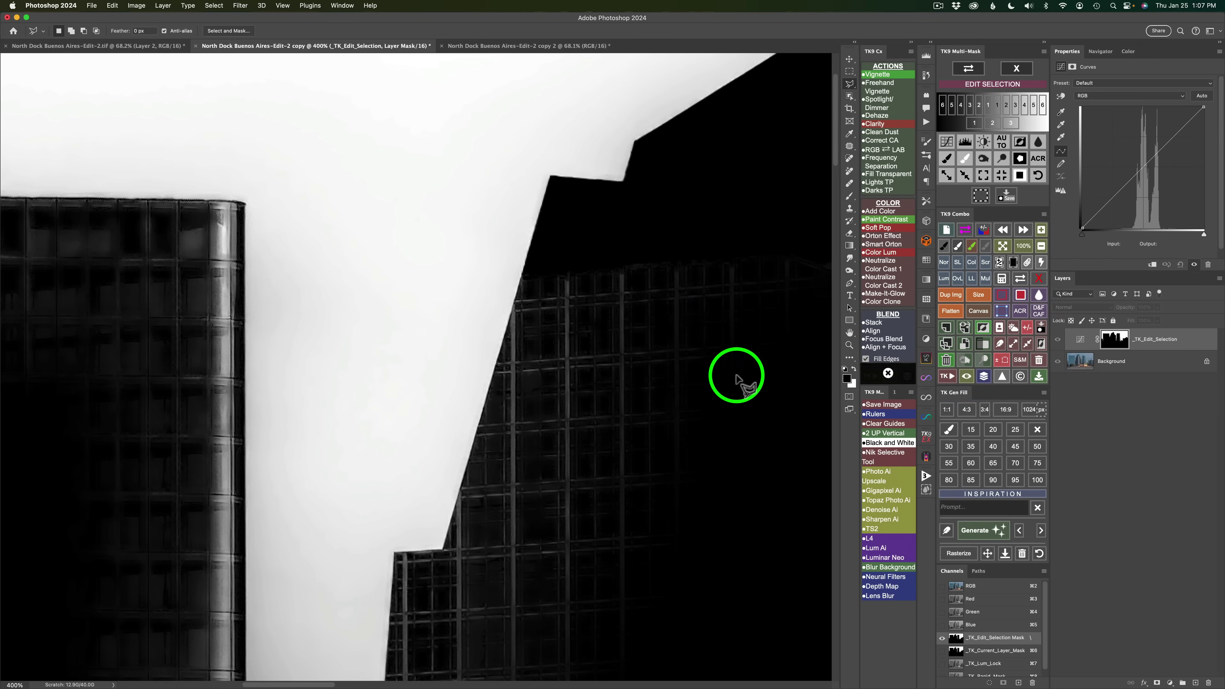
# Burn the shadows at 50% exposure along the slanted grid tower's sky edge, its lower step and the adjoining low building.
pyautogui.click(983, 158)
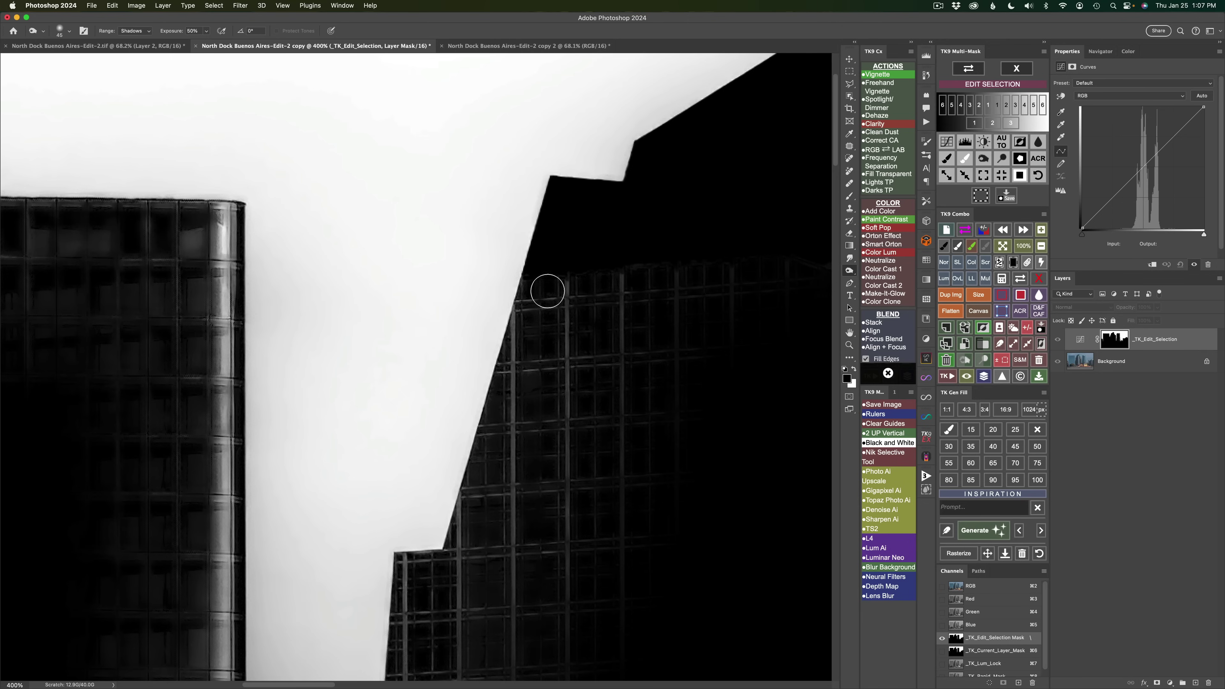
pyautogui.moveTo(548, 278)
pyautogui.mouseDown()
pyautogui.moveTo(477, 490)
pyautogui.moveTo(465, 466)
pyautogui.moveTo(465, 487)
pyautogui.moveTo(474, 478)
pyautogui.moveTo(447, 560)
pyautogui.moveTo(461, 544)
pyautogui.moveTo(408, 562)
pyautogui.moveTo(440, 568)
pyautogui.moveTo(399, 557)
pyautogui.moveTo(446, 563)
pyautogui.moveTo(402, 559)
pyautogui.moveTo(470, 501)
pyautogui.moveTo(493, 365)
pyautogui.moveTo(457, 375)
pyautogui.mouseUp()
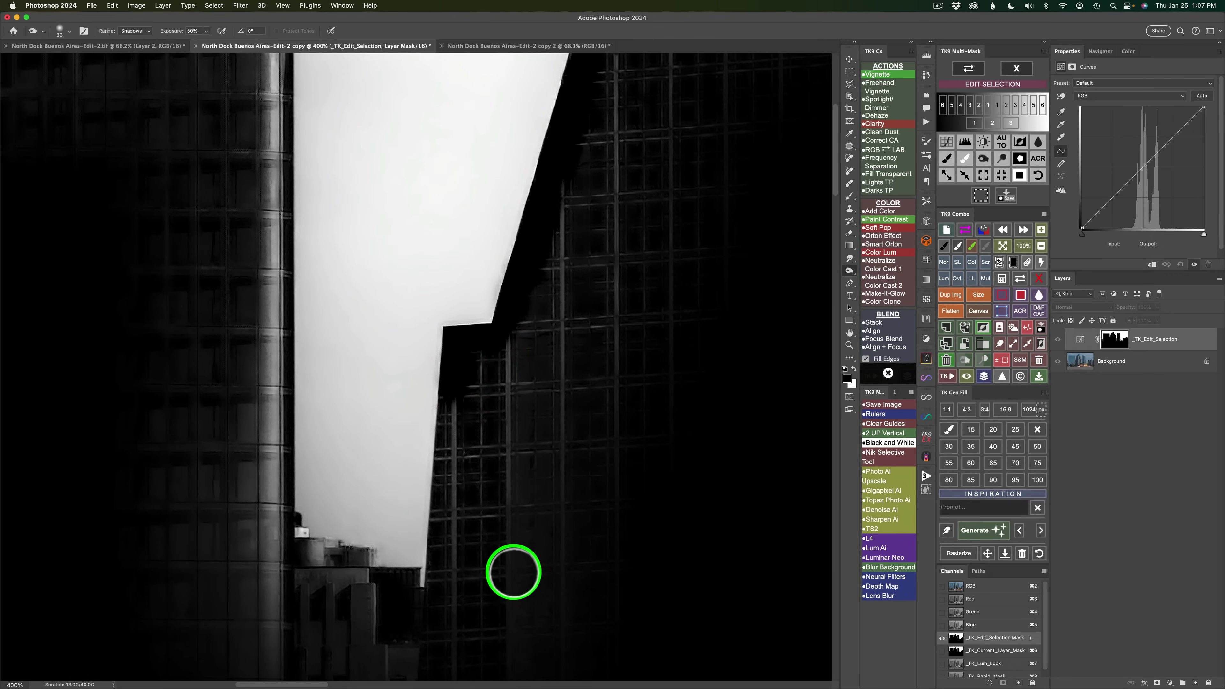
pyautogui.moveTo(517, 570); pyautogui.dragTo(553, 386)
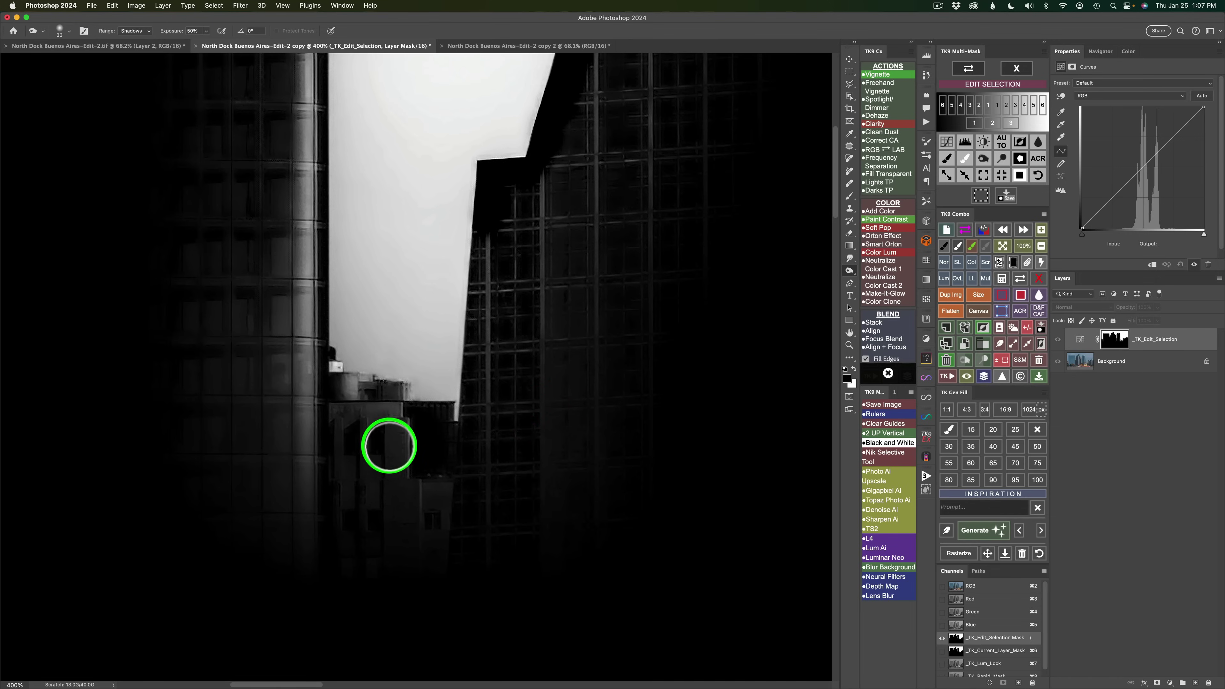
pyautogui.moveTo(381, 399)
pyautogui.mouseDown()
pyautogui.moveTo(342, 391)
pyautogui.moveTo(374, 402)
pyautogui.moveTo(391, 427)
pyautogui.mouseUp()
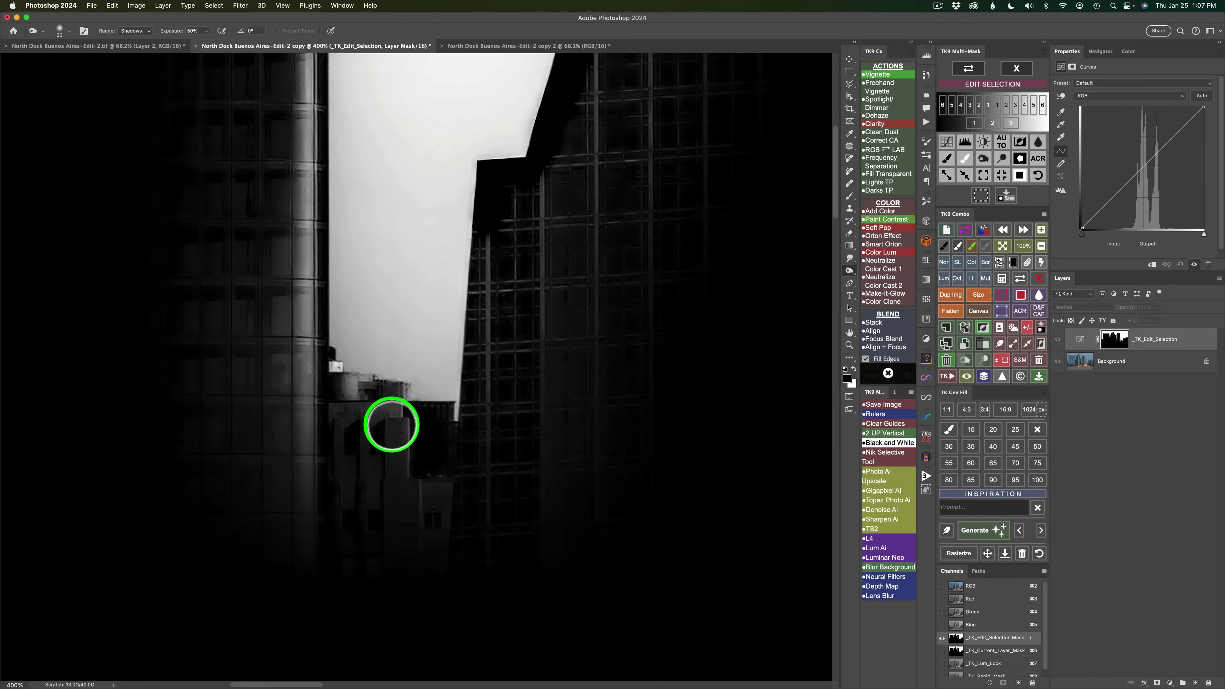
pyautogui.moveTo(487, 238)
pyautogui.mouseDown()
pyautogui.moveTo(459, 495)
pyautogui.moveTo(429, 465)
pyautogui.moveTo(418, 425)
pyautogui.moveTo(339, 418)
pyautogui.moveTo(337, 407)
pyautogui.moveTo(430, 449)
pyautogui.mouseUp()
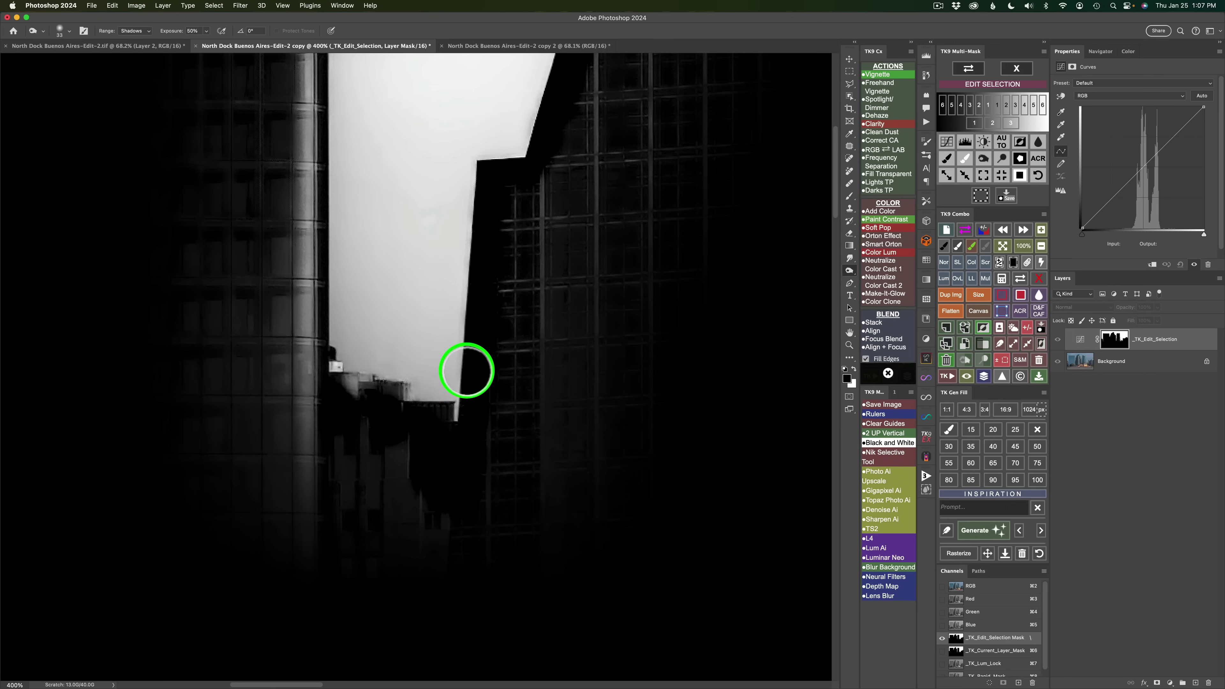
# Check the low building's rooftop against the photo and burn its round tank darker in the mask.
pyautogui.click(970, 69)
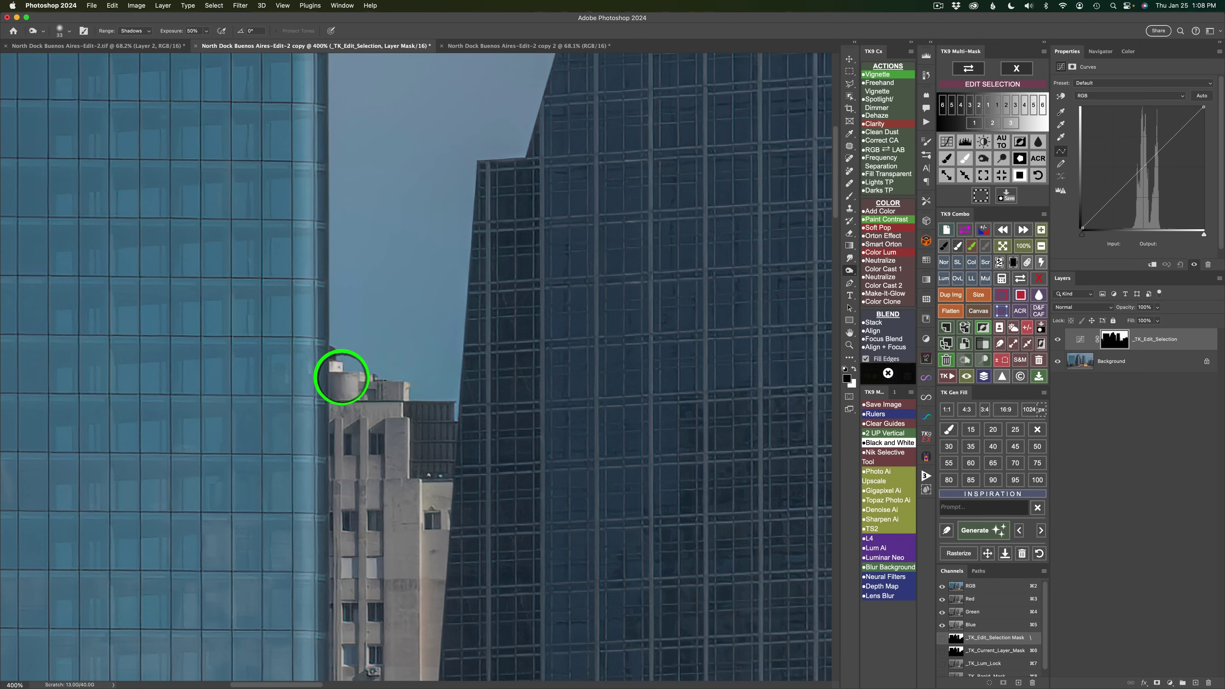
pyautogui.click(969, 68)
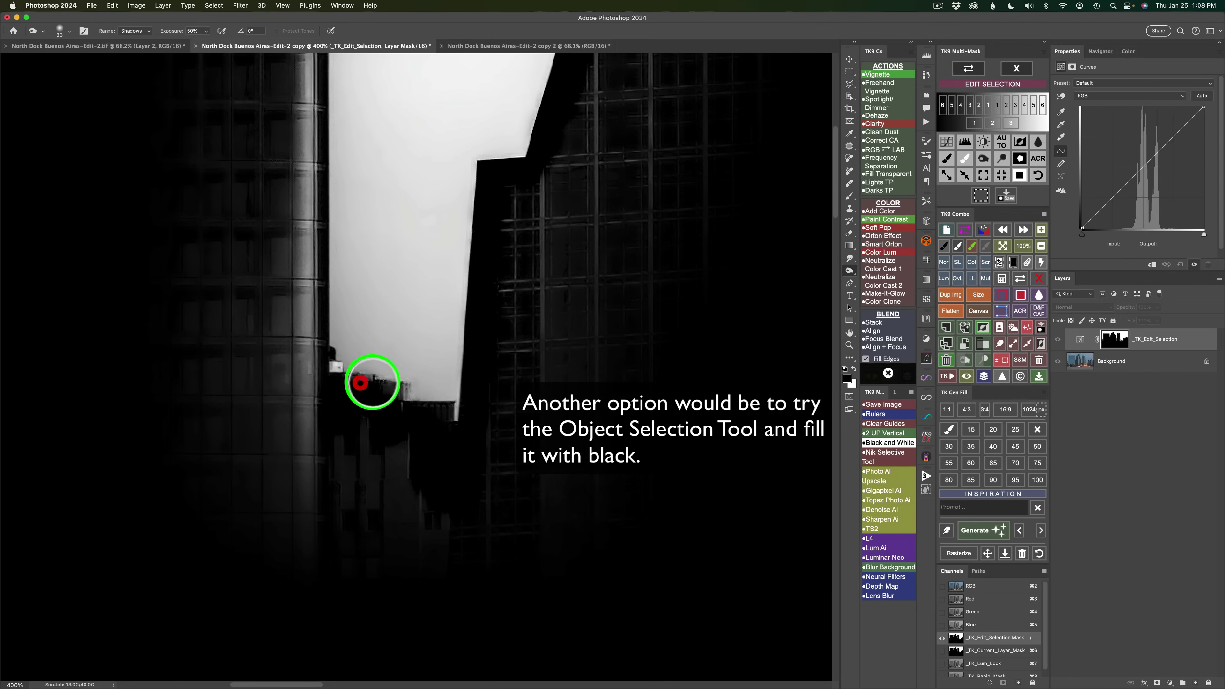
pyautogui.moveTo(358, 388); pyautogui.dragTo(378, 403)
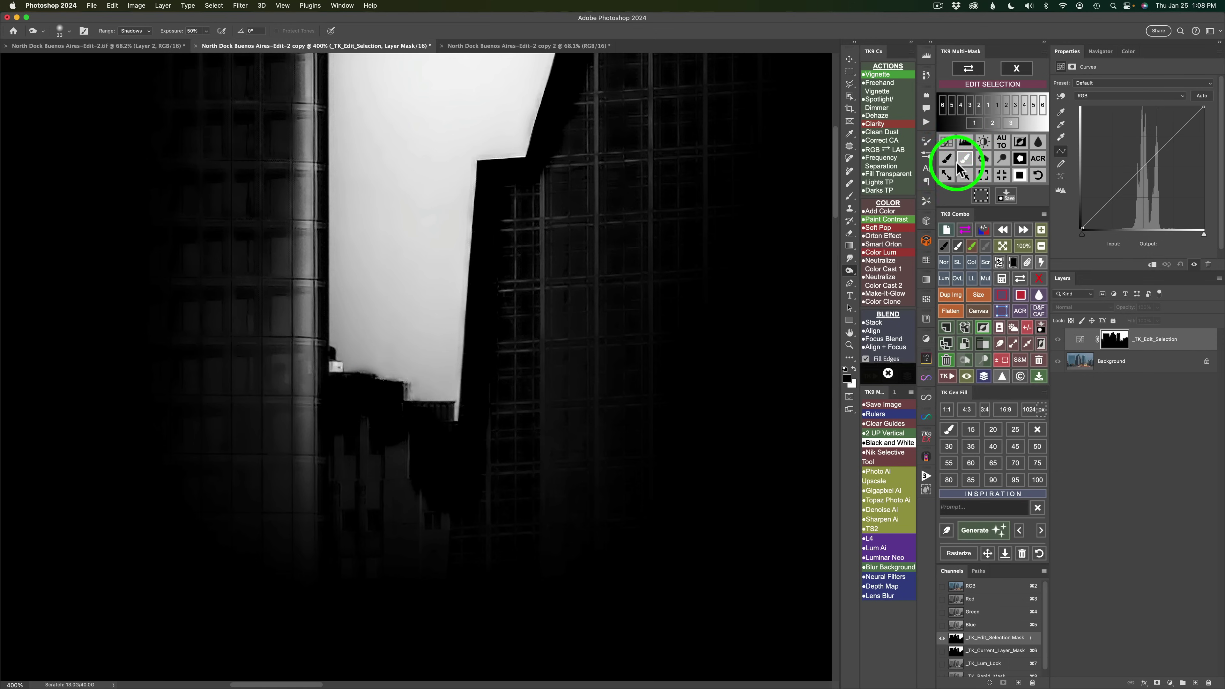
# Paint the light spot at the rooftop tank black with a small brush at 100% opacity and compare the roofline with the photo.
pyautogui.click(947, 158)
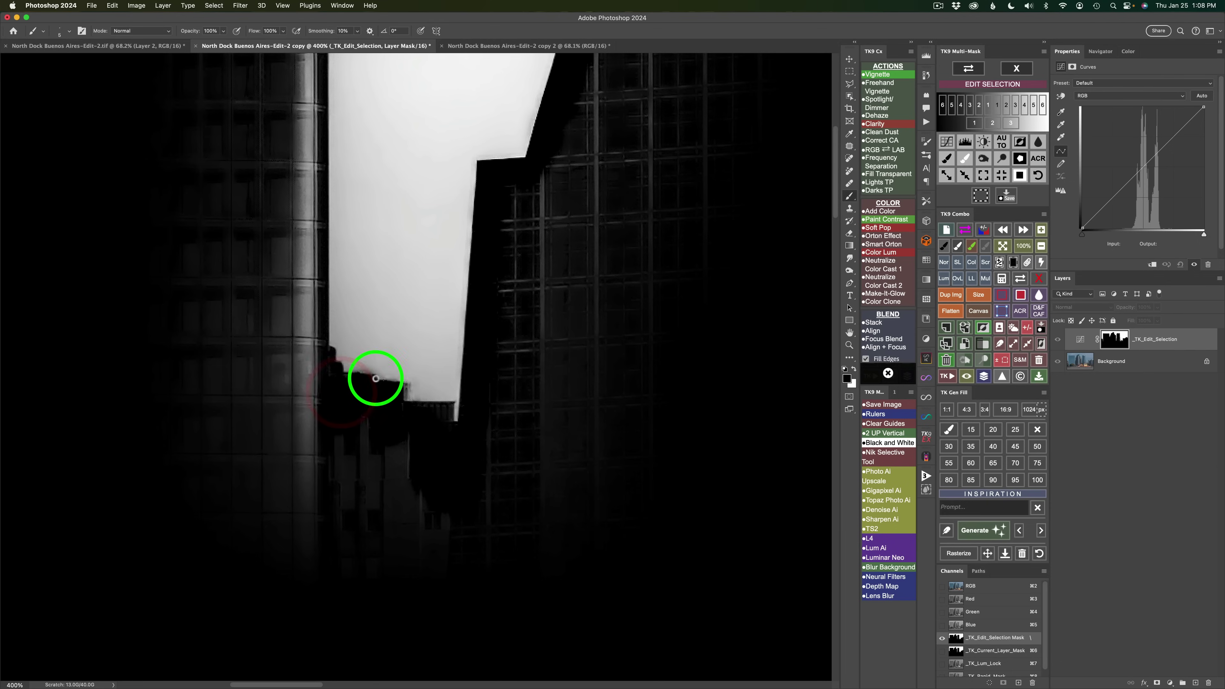
pyautogui.click(372, 401)
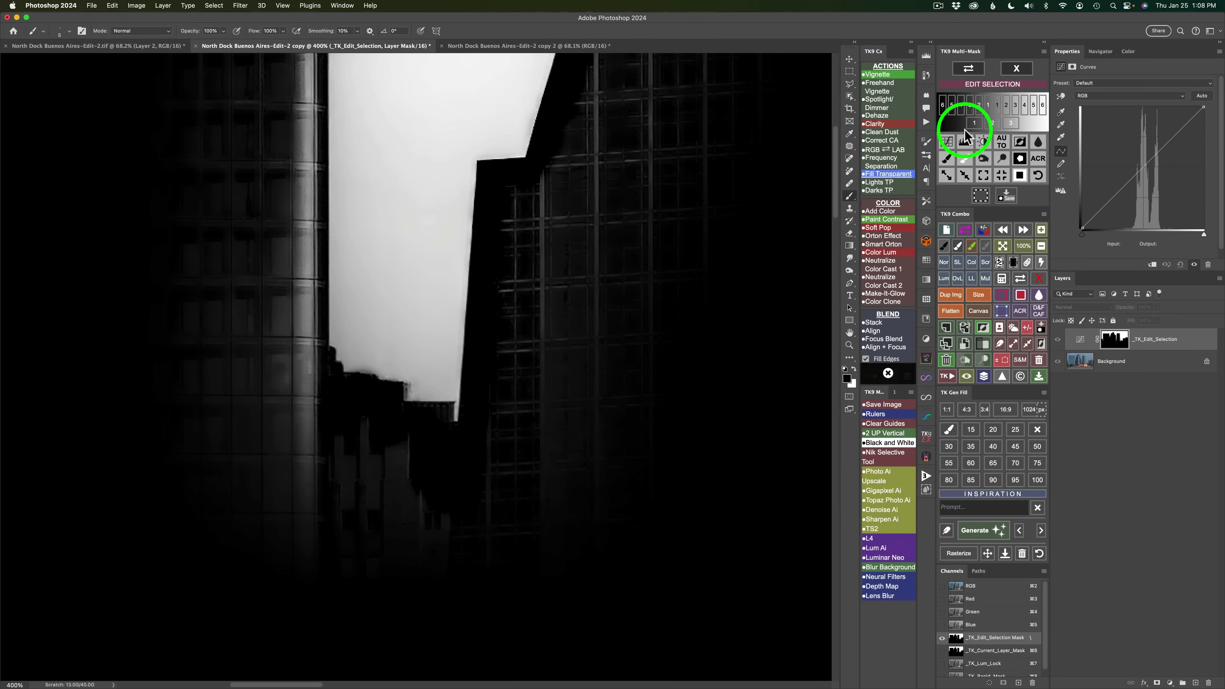
pyautogui.click(970, 70)
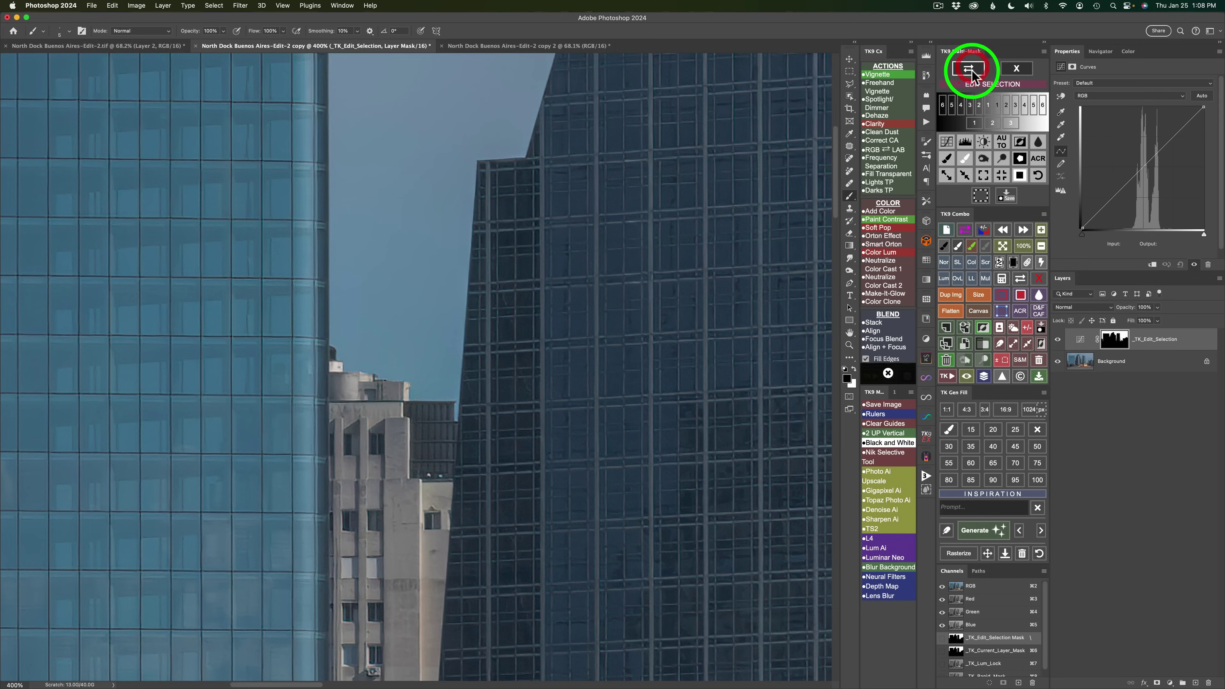
pyautogui.click(971, 70)
pyautogui.click(492, 379)
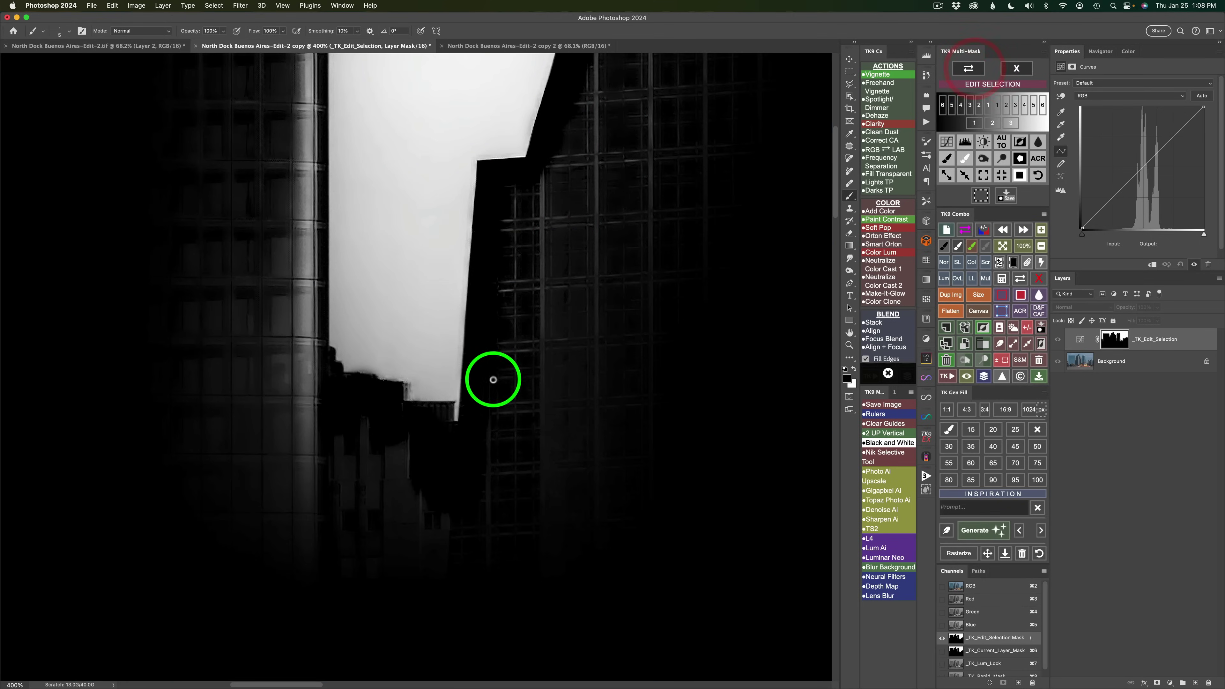
pyautogui.click(471, 378)
# Burn the gray edge at the end of the low building's upper roof block with a smaller brush, using the Shadows range.
pyautogui.click(959, 153)
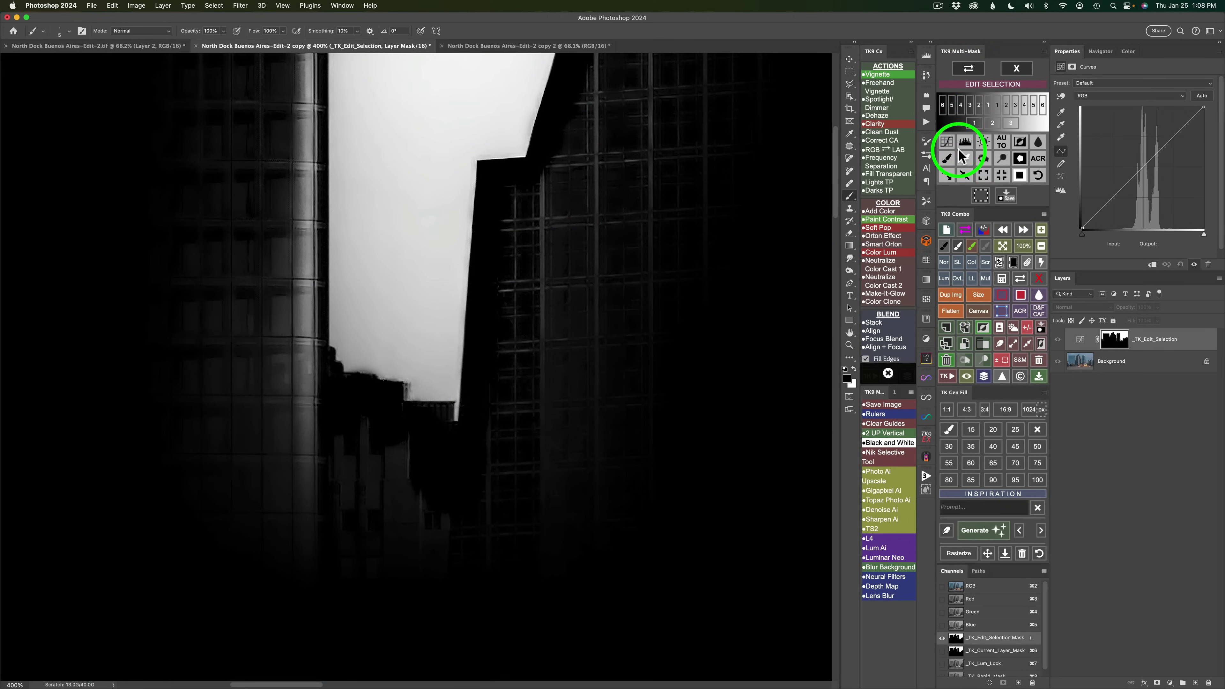
pyautogui.click(984, 158)
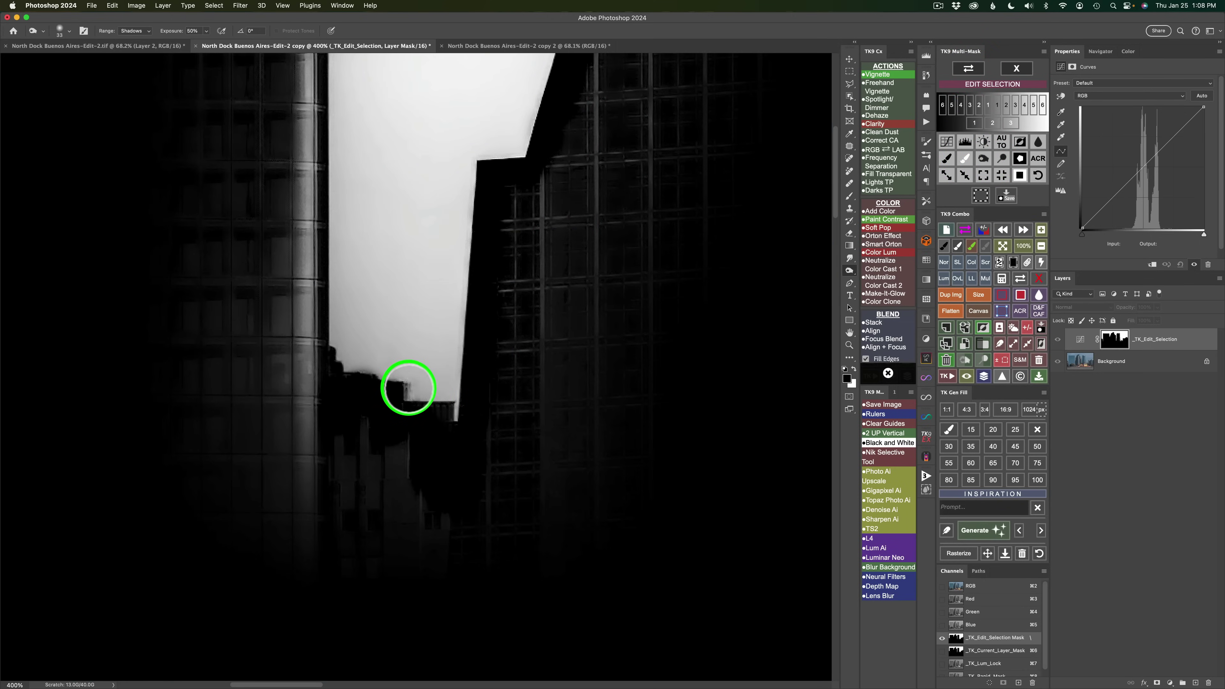
pyautogui.moveTo(402, 390)
pyautogui.mouseDown()
pyautogui.moveTo(383, 397)
pyautogui.moveTo(405, 401)
pyautogui.mouseUp()
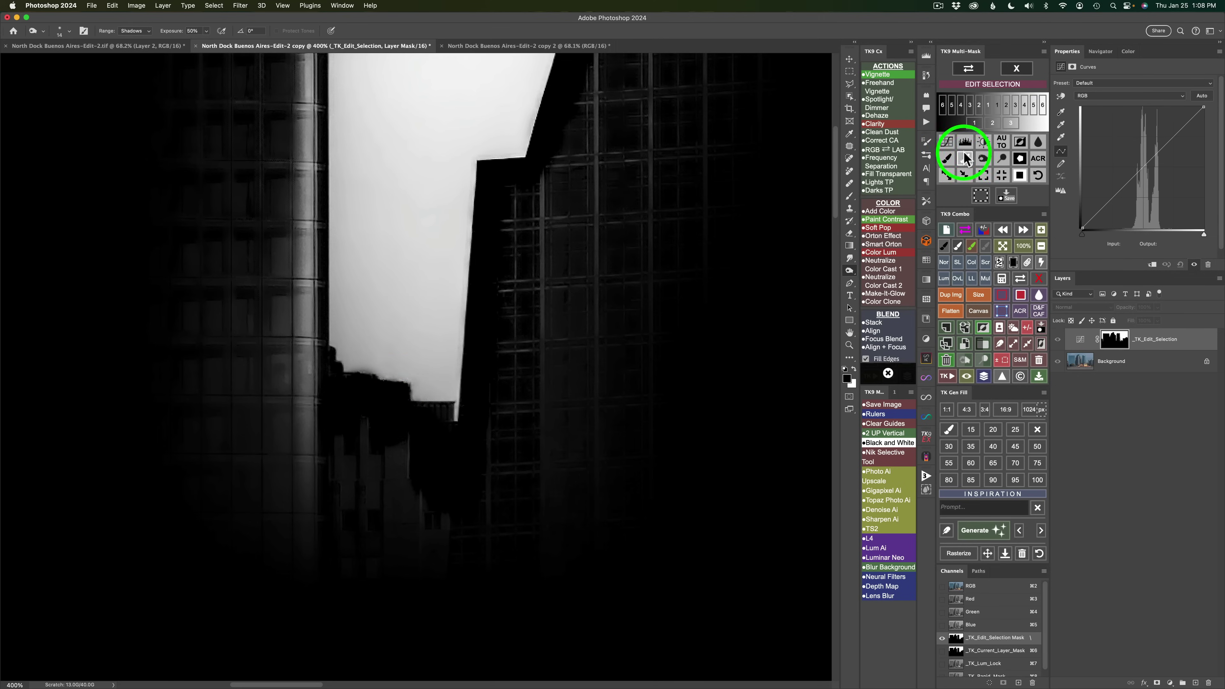
# Dodge the highlights in the lower part of the sky gap between the towers to pure white.
pyautogui.click(993, 164)
pyautogui.click(657, 281)
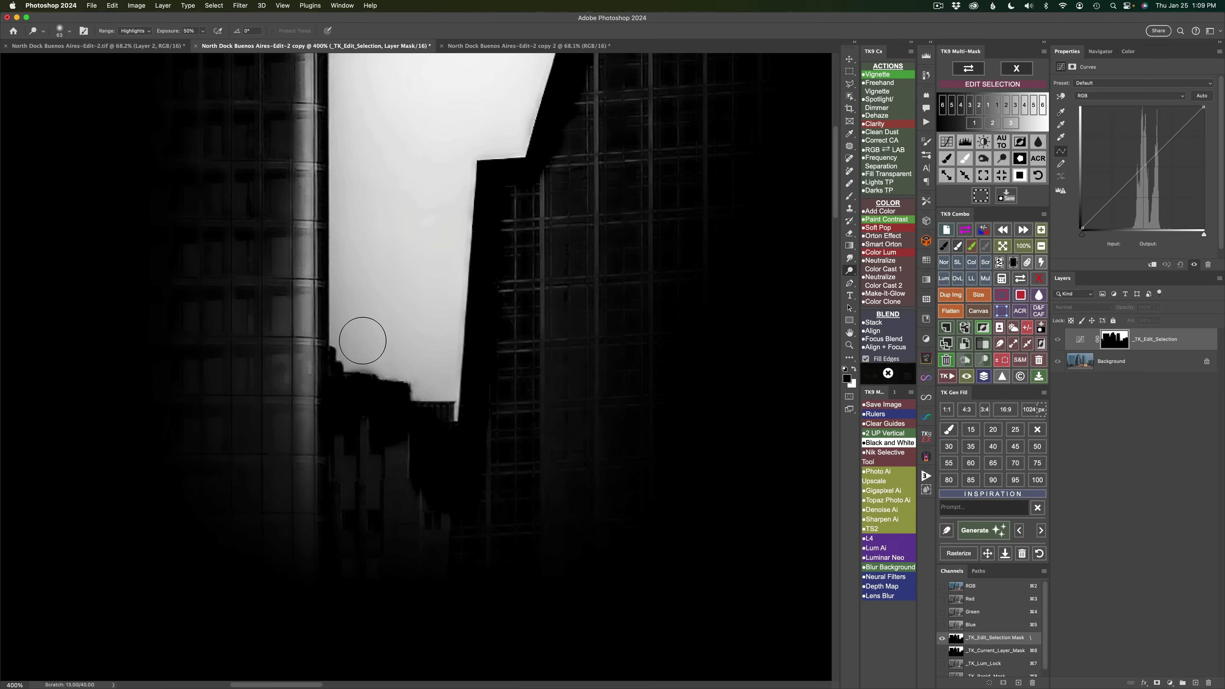
pyautogui.moveTo(357, 328)
pyautogui.mouseDown()
pyautogui.moveTo(338, 349)
pyautogui.moveTo(372, 340)
pyautogui.moveTo(357, 371)
pyautogui.moveTo(373, 362)
pyautogui.moveTo(354, 364)
pyautogui.moveTo(359, 339)
pyautogui.moveTo(382, 379)
pyautogui.moveTo(401, 359)
pyautogui.moveTo(409, 387)
pyautogui.moveTo(430, 376)
pyautogui.moveTo(453, 407)
pyautogui.moveTo(450, 327)
pyautogui.moveTo(435, 316)
pyautogui.moveTo(403, 332)
pyautogui.moveTo(351, 293)
pyautogui.moveTo(349, 271)
pyautogui.moveTo(350, 305)
pyautogui.moveTo(349, 246)
pyautogui.moveTo(415, 294)
pyautogui.moveTo(447, 285)
pyautogui.mouseUp()
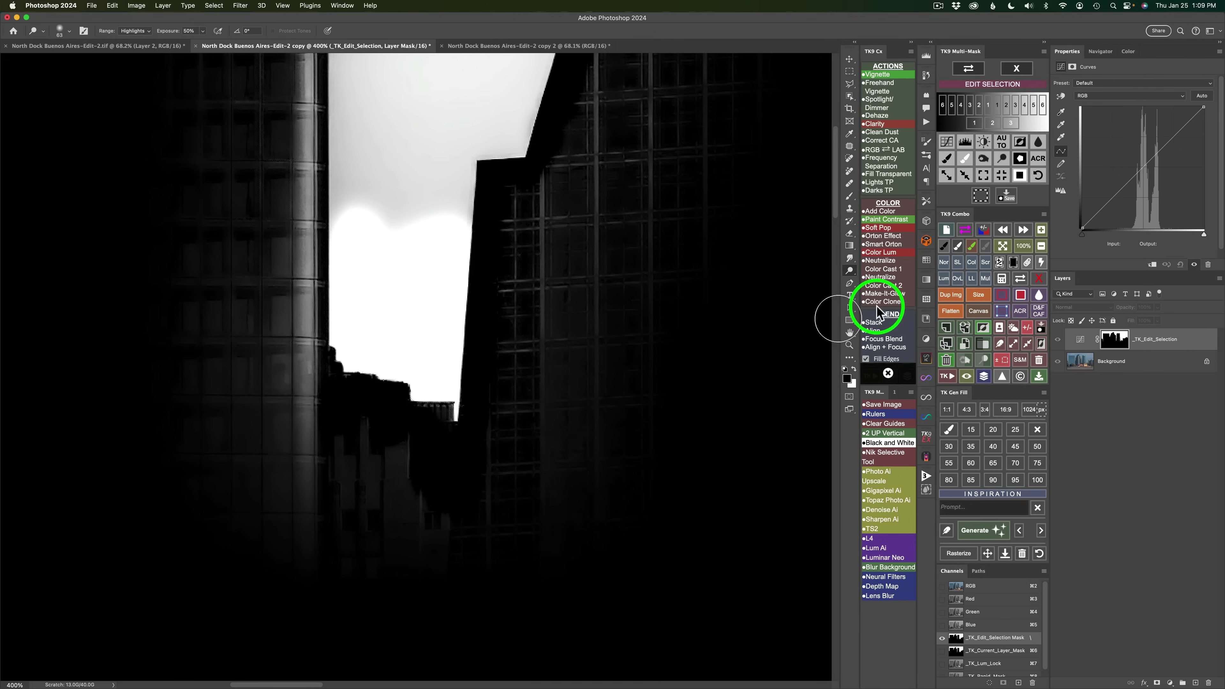
# Burn the remaining gray railing and facade areas of the low building between the towers with a small brush.
pyautogui.click(984, 160)
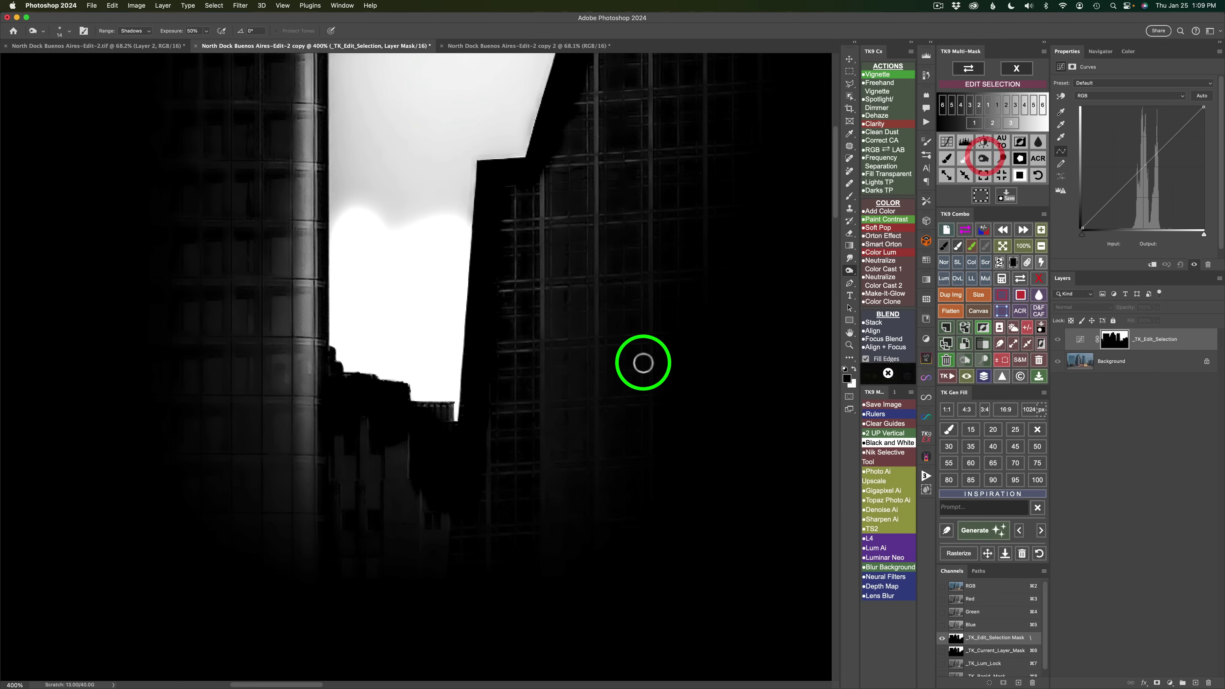
pyautogui.moveTo(433, 409)
pyautogui.mouseDown()
pyautogui.moveTo(448, 416)
pyautogui.moveTo(426, 434)
pyautogui.mouseUp()
pyautogui.moveTo(369, 467)
pyautogui.mouseDown()
pyautogui.moveTo(409, 492)
pyautogui.moveTo(419, 538)
pyautogui.moveTo(461, 492)
pyautogui.moveTo(439, 525)
pyautogui.moveTo(380, 500)
pyautogui.moveTo(344, 447)
pyautogui.mouseUp()
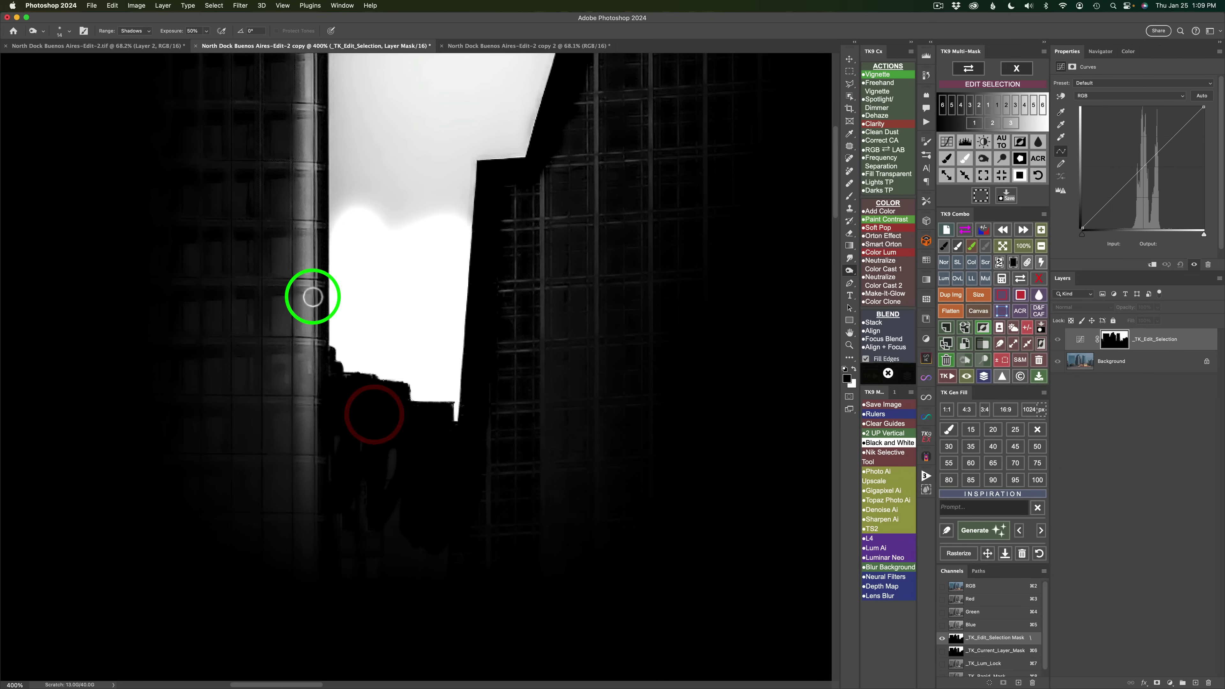
# Select the upper facade of the wide glass tower with Object Selection in the photo view, fill it with black at 100% on the mask, and deselect.
pyautogui.moveTo(446, 391)
pyautogui.mouseDown()
pyautogui.moveTo(485, 559)
pyautogui.moveTo(460, 446)
pyautogui.moveTo(478, 487)
pyautogui.moveTo(500, 437)
pyautogui.moveTo(689, 427)
pyautogui.moveTo(705, 438)
pyautogui.mouseUp()
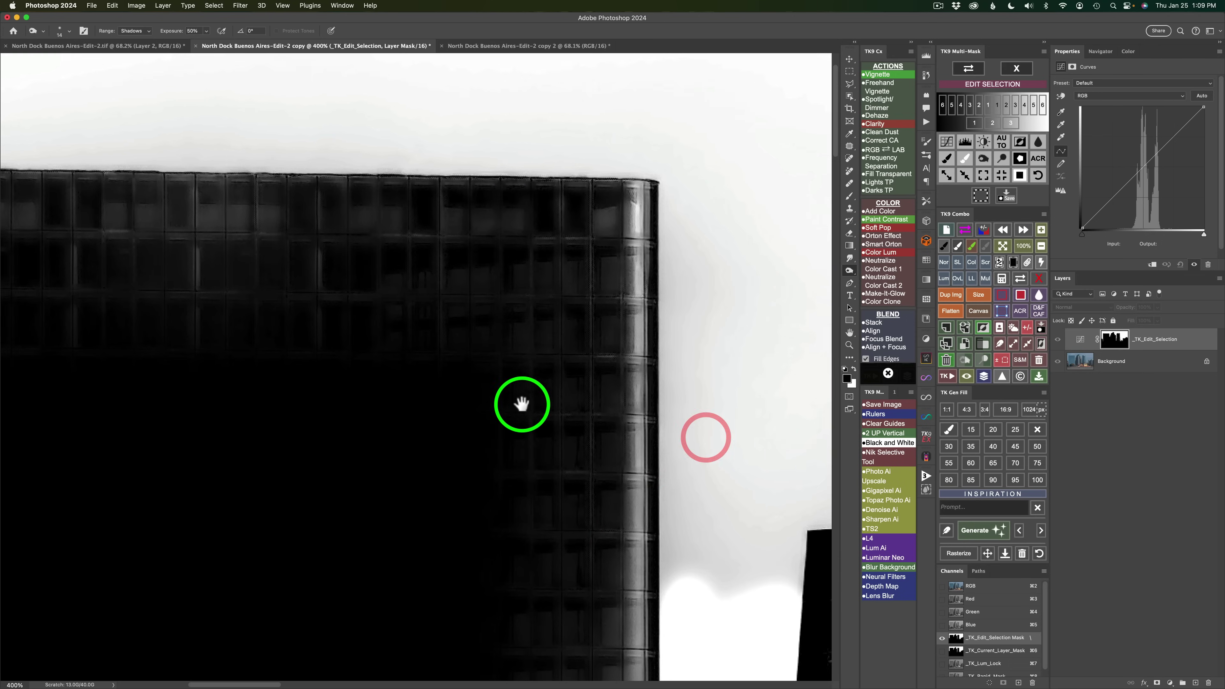
pyautogui.moveTo(520, 405); pyautogui.dragTo(746, 413)
pyautogui.moveTo(649, 390); pyautogui.dragTo(769, 344)
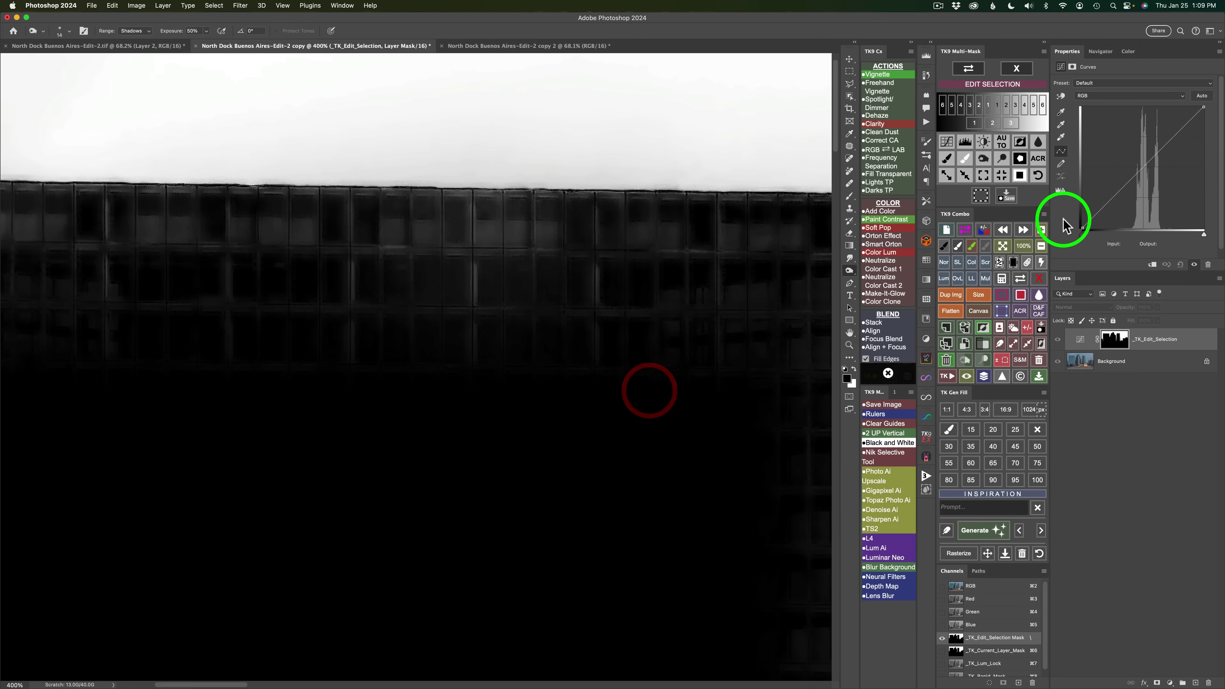
pyautogui.click(1041, 246)
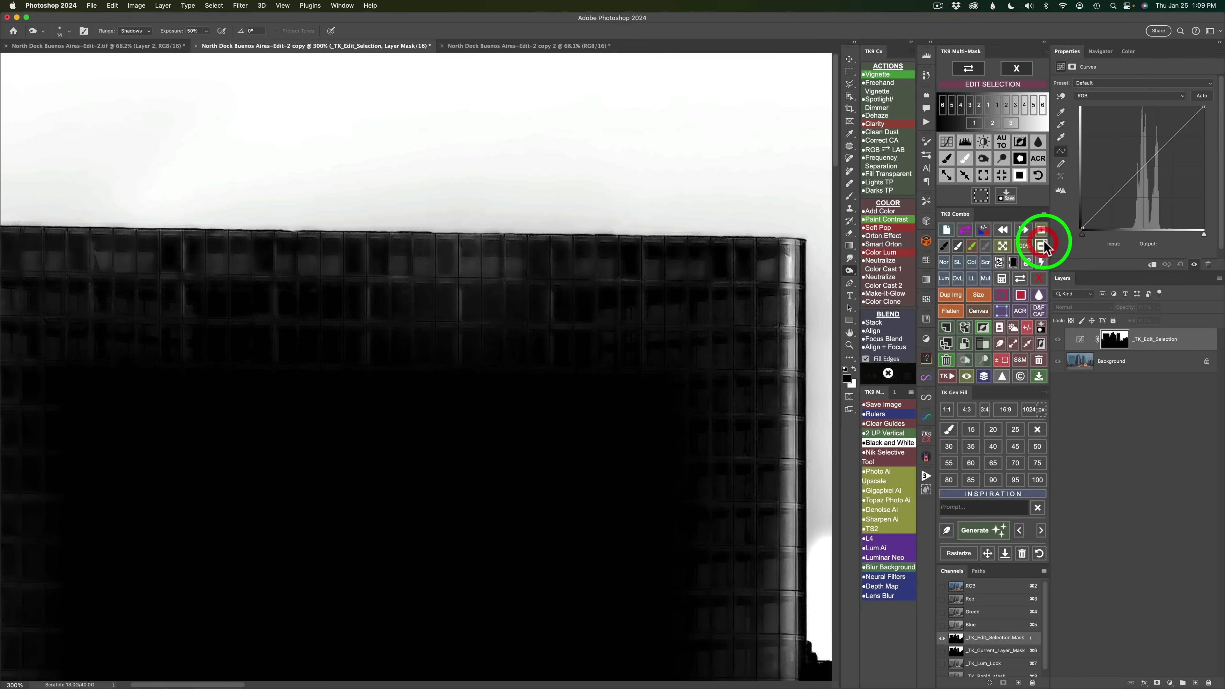
pyautogui.click(968, 69)
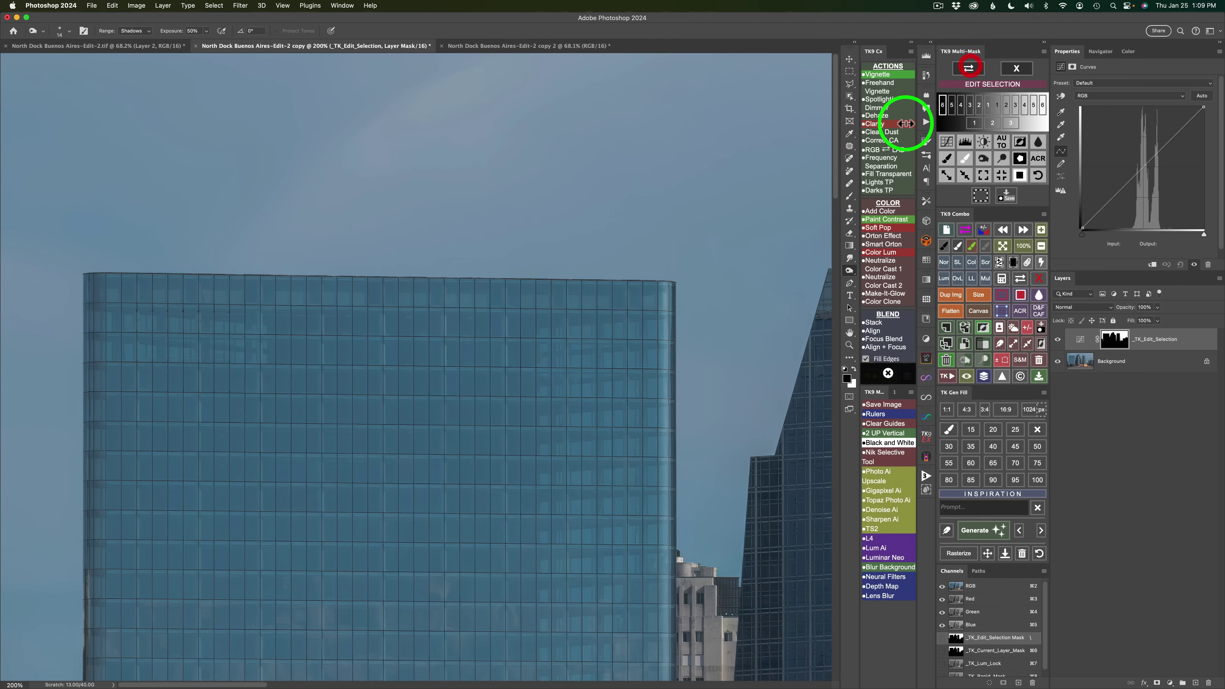
pyautogui.click(849, 96)
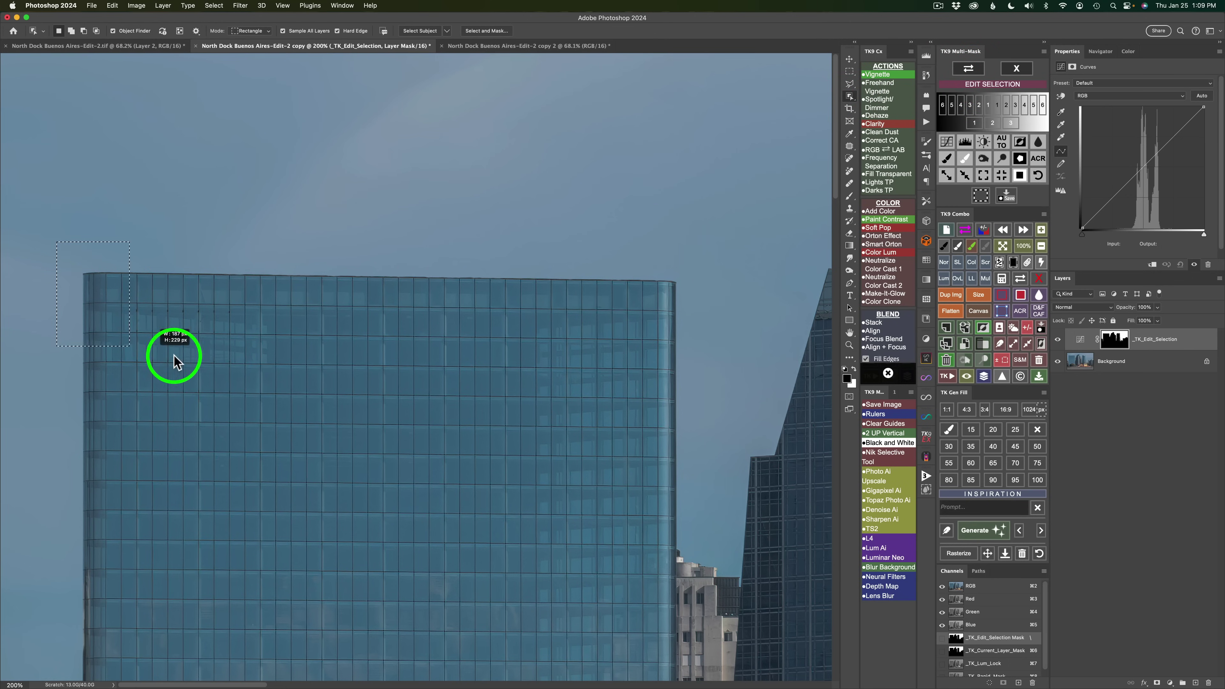
pyautogui.moveTo(672, 401); pyautogui.dragTo(690, 405)
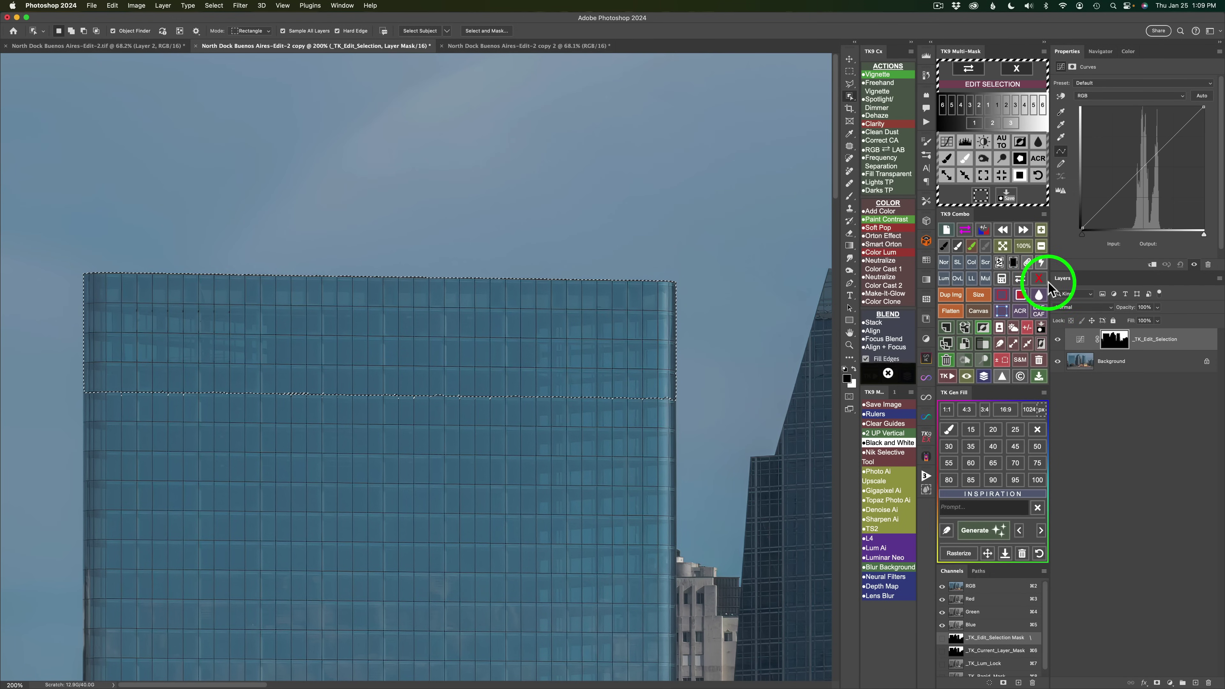
pyautogui.click(971, 104)
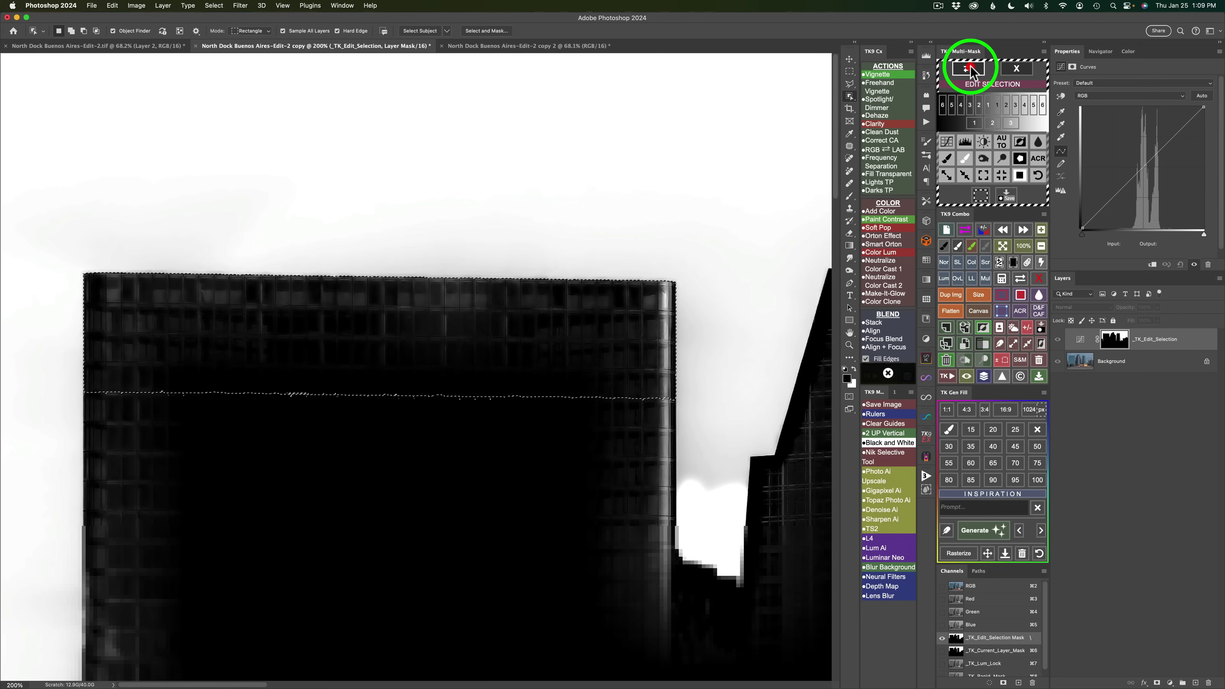
pyautogui.click(1021, 295)
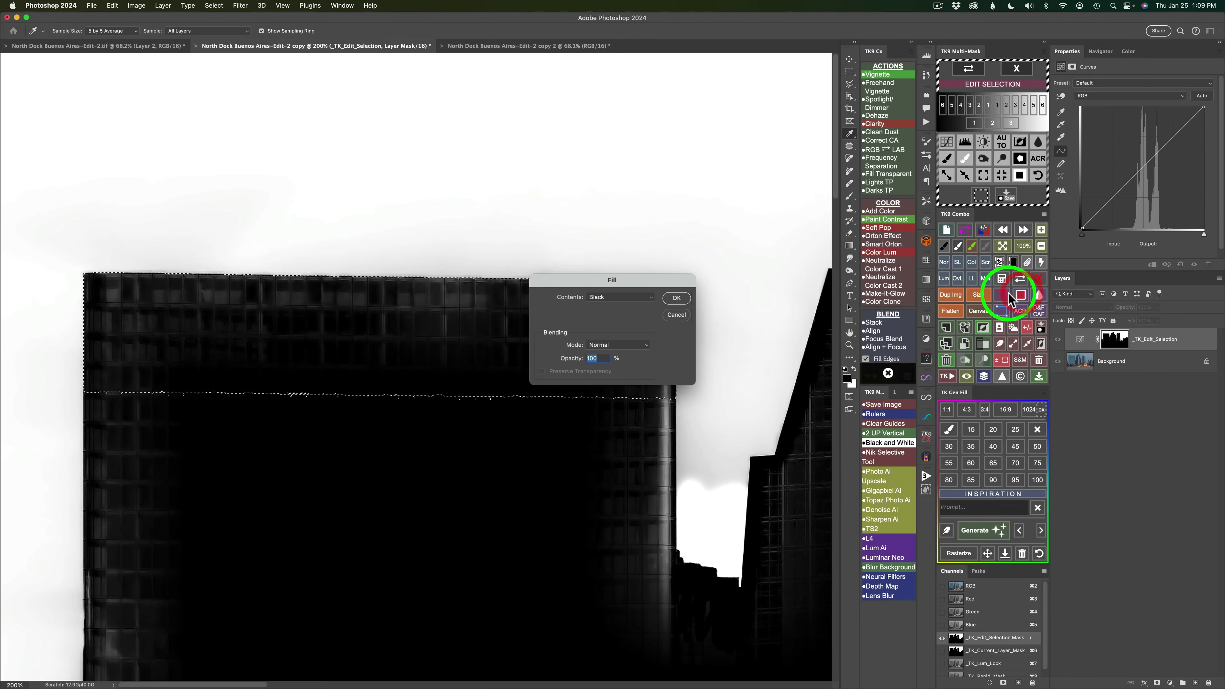
pyautogui.click(677, 299)
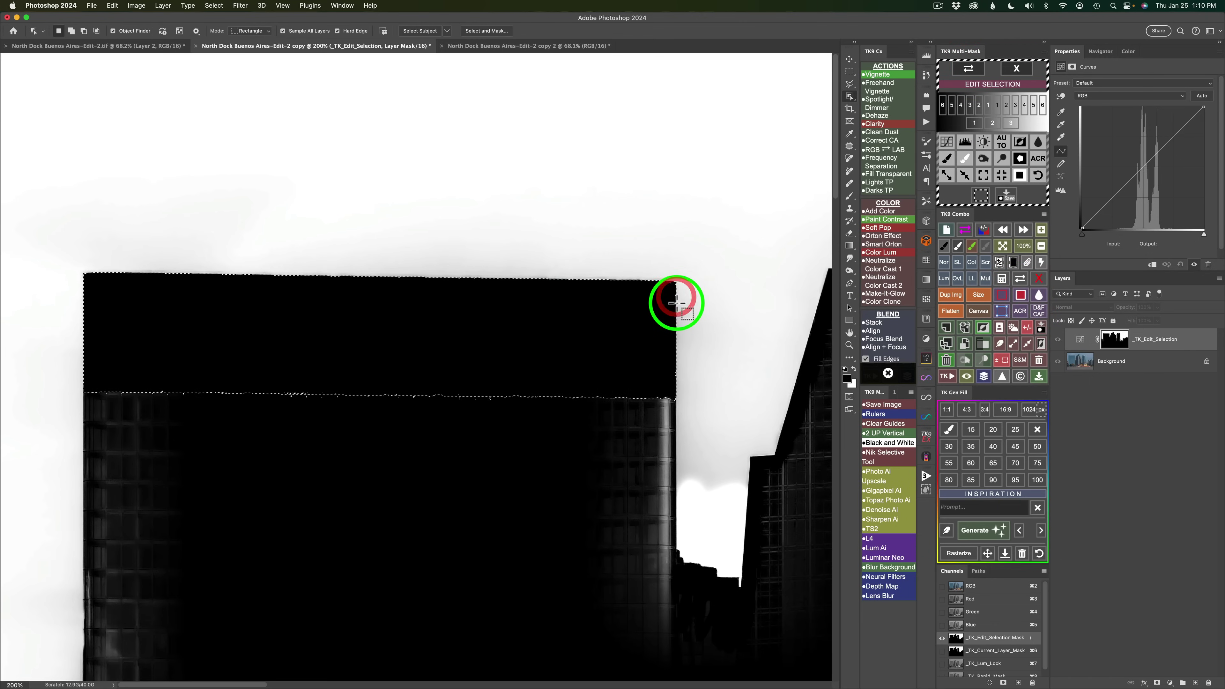
pyautogui.click(1026, 333)
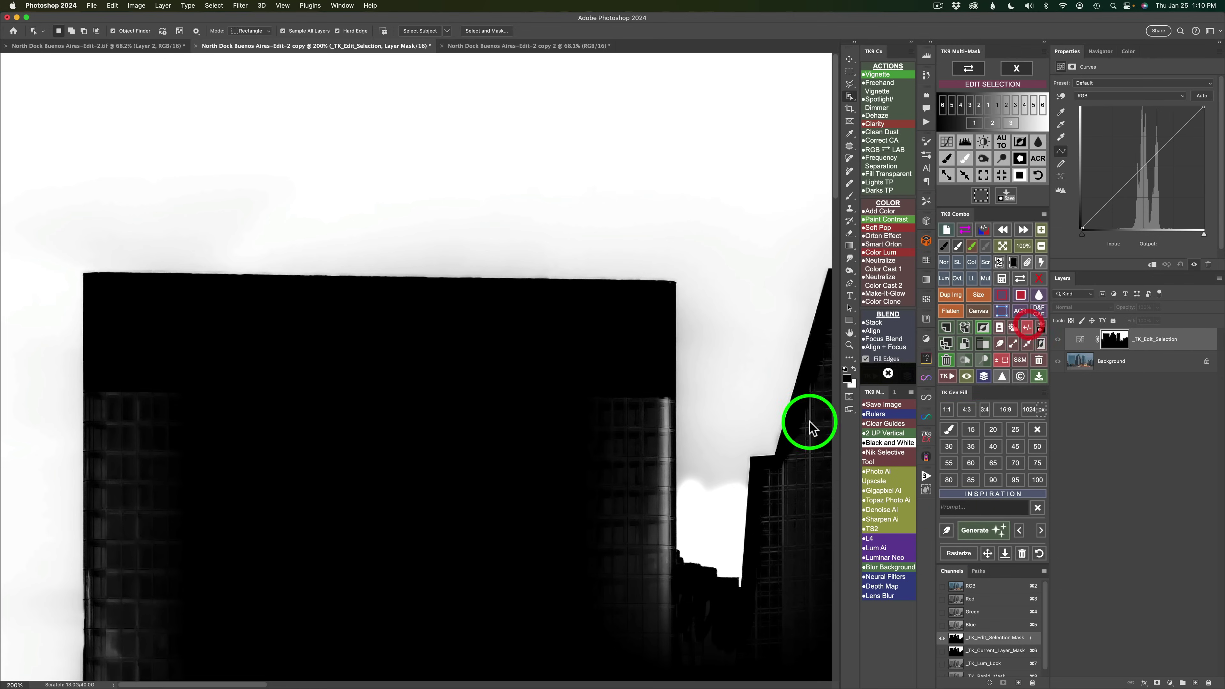
# Burn the light gray strip and window grid along the glass tower's edge facing the neighbouring tower, using the Shadows range.
pyautogui.moveTo(591, 481); pyautogui.dragTo(514, 357)
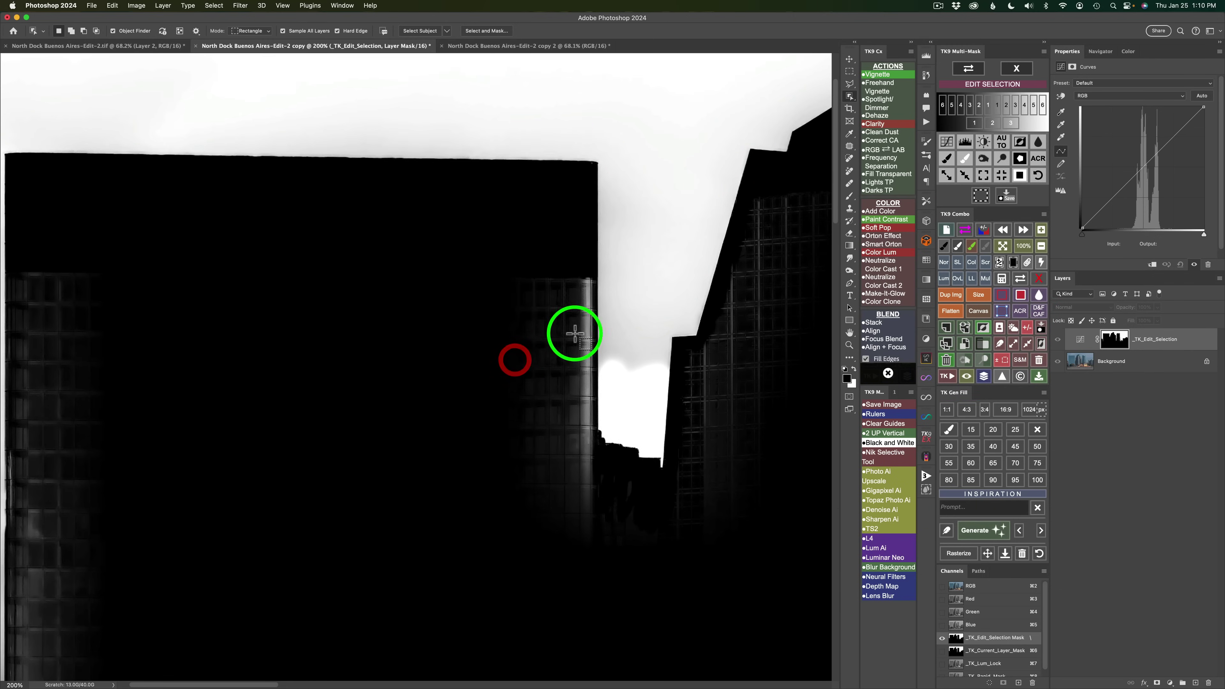
pyautogui.click(983, 159)
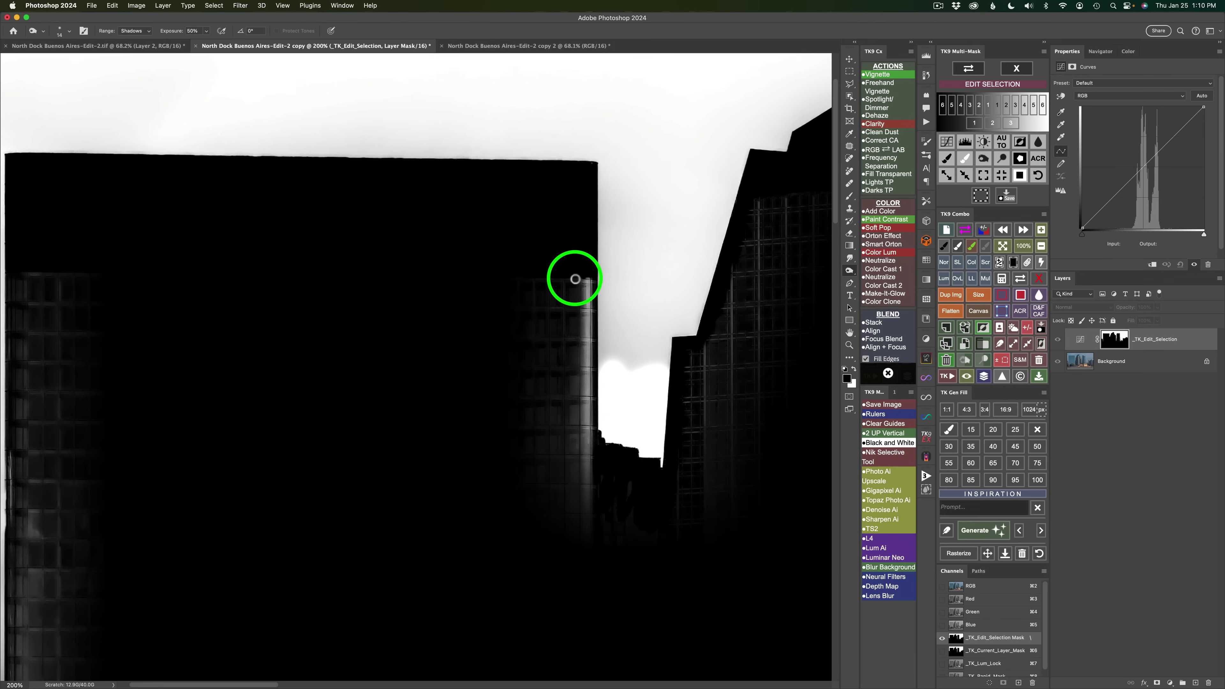
pyautogui.moveTo(575, 278)
pyautogui.mouseDown()
pyautogui.moveTo(582, 266)
pyautogui.moveTo(591, 273)
pyautogui.mouseUp()
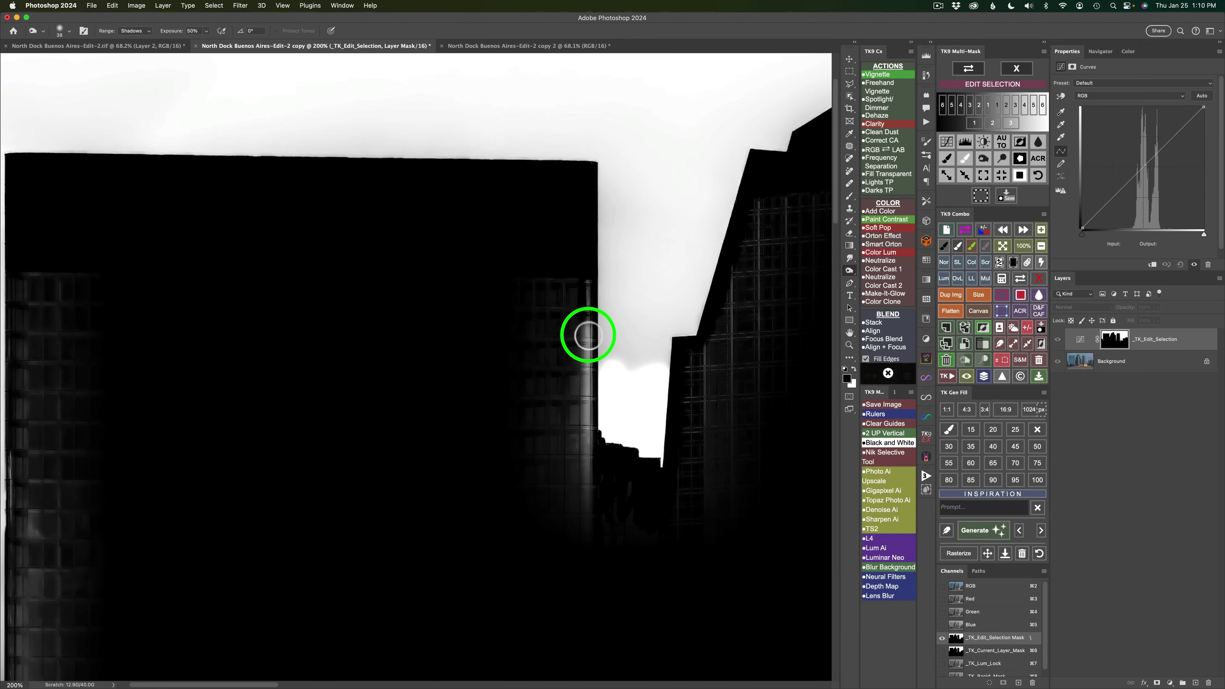
pyautogui.moveTo(588, 334)
pyautogui.mouseDown()
pyautogui.moveTo(587, 264)
pyautogui.moveTo(584, 462)
pyautogui.moveTo(580, 389)
pyautogui.moveTo(589, 478)
pyautogui.moveTo(620, 503)
pyautogui.moveTo(612, 480)
pyautogui.moveTo(659, 496)
pyautogui.moveTo(591, 494)
pyautogui.moveTo(566, 460)
pyautogui.mouseUp()
pyautogui.press('super+z')
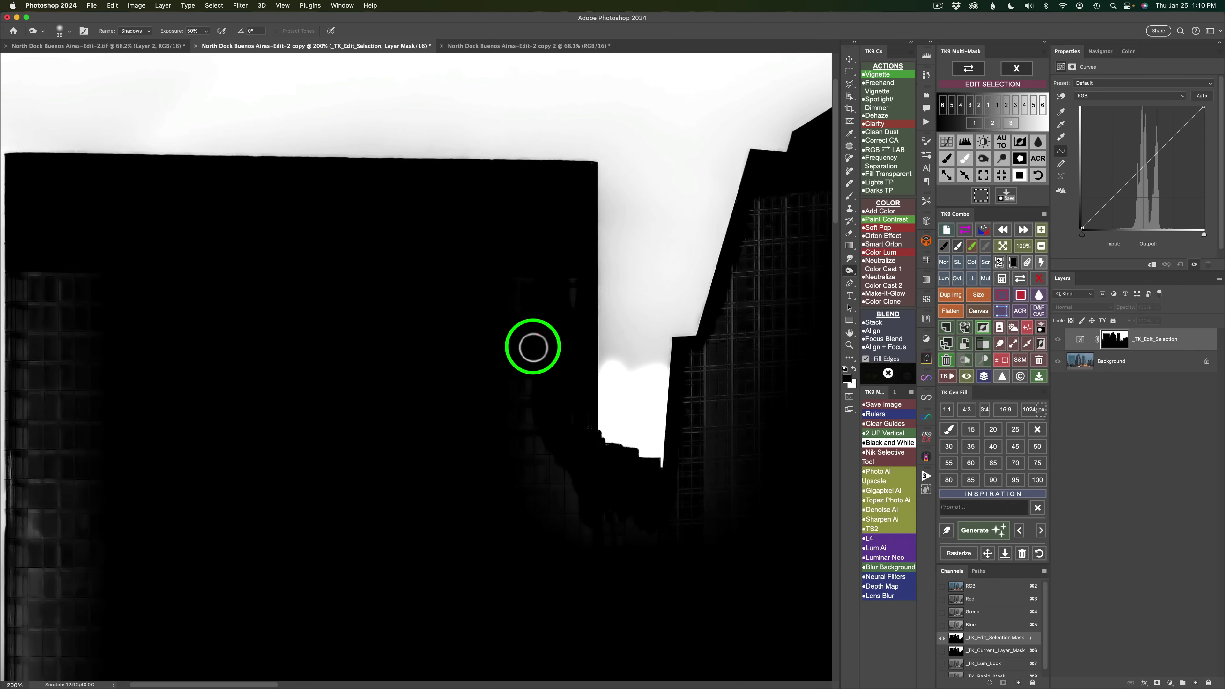
# Burn the gray window grid along the glass tower's opposite edge, down to its base, and the dark facade areas of the adjacent apartment building.
pyautogui.press('space')
pyautogui.moveTo(533, 347); pyautogui.dragTo(809, 374)
pyautogui.moveTo(691, 438); pyautogui.dragTo(709, 314)
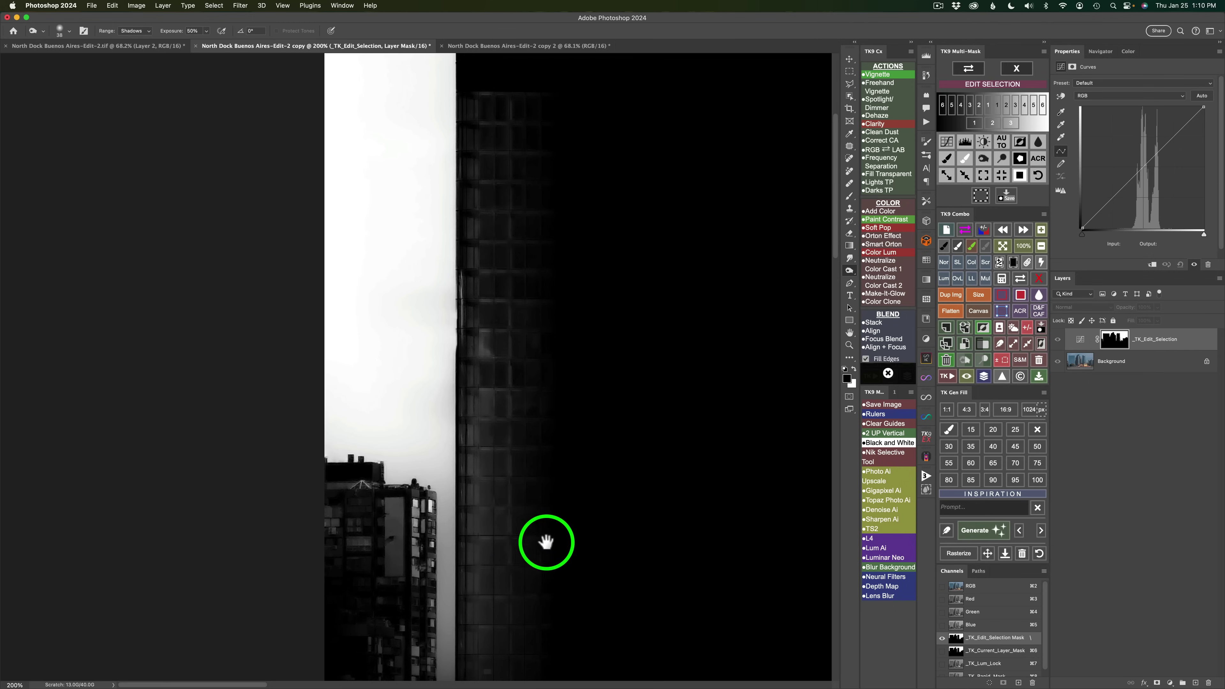
pyautogui.moveTo(546, 542); pyautogui.dragTo(568, 365)
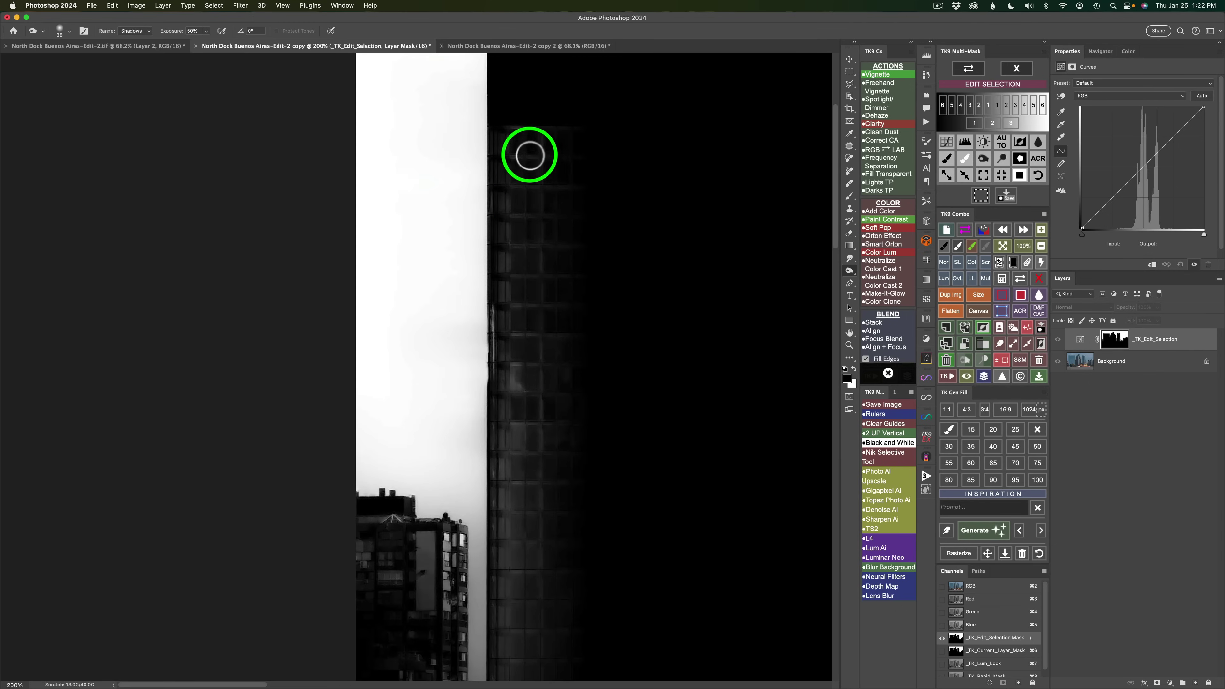
pyautogui.moveTo(530, 155)
pyautogui.mouseDown()
pyautogui.moveTo(521, 144)
pyautogui.moveTo(632, 152)
pyautogui.mouseUp()
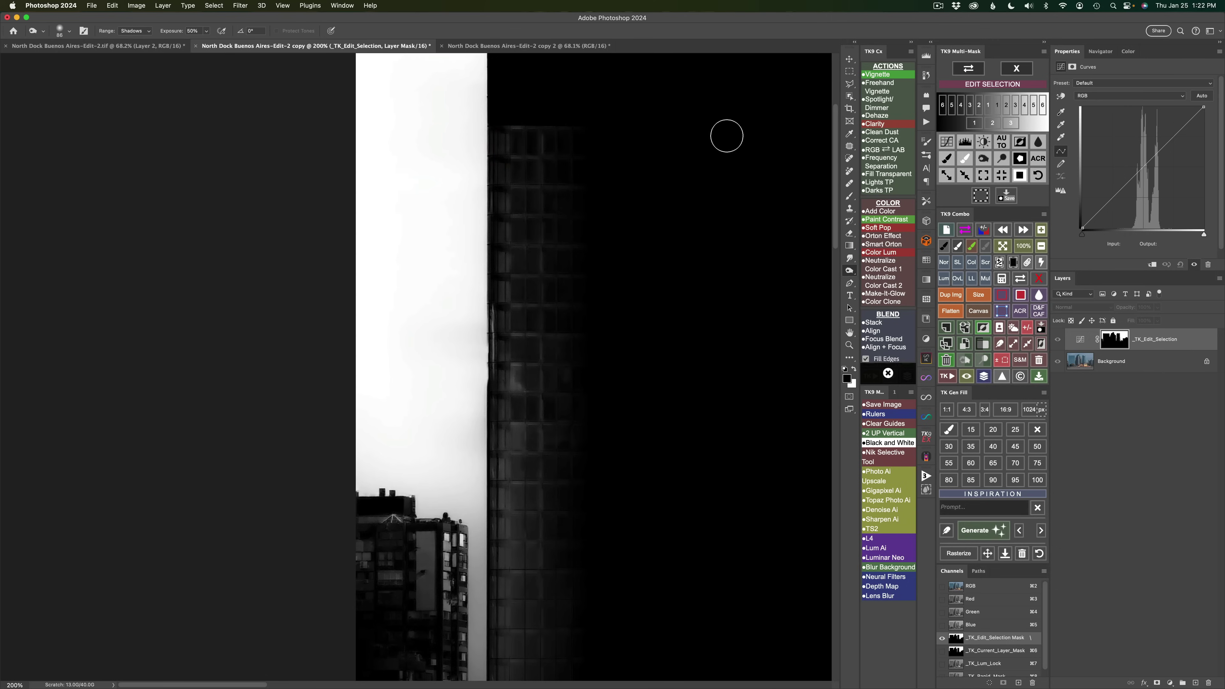
pyautogui.moveTo(511, 131)
pyautogui.mouseDown()
pyautogui.moveTo(514, 228)
pyautogui.moveTo(529, 216)
pyautogui.moveTo(507, 288)
pyautogui.moveTo(506, 355)
pyautogui.moveTo(514, 286)
pyautogui.moveTo(538, 281)
pyautogui.moveTo(535, 403)
pyautogui.mouseUp()
pyautogui.moveTo(539, 459)
pyautogui.mouseDown()
pyautogui.moveTo(515, 388)
pyautogui.moveTo(521, 466)
pyautogui.moveTo(508, 453)
pyautogui.moveTo(542, 487)
pyautogui.moveTo(507, 545)
pyautogui.mouseUp()
pyautogui.scroll(-5, 507, 545)
pyautogui.moveTo(527, 361); pyautogui.dragTo(531, 551)
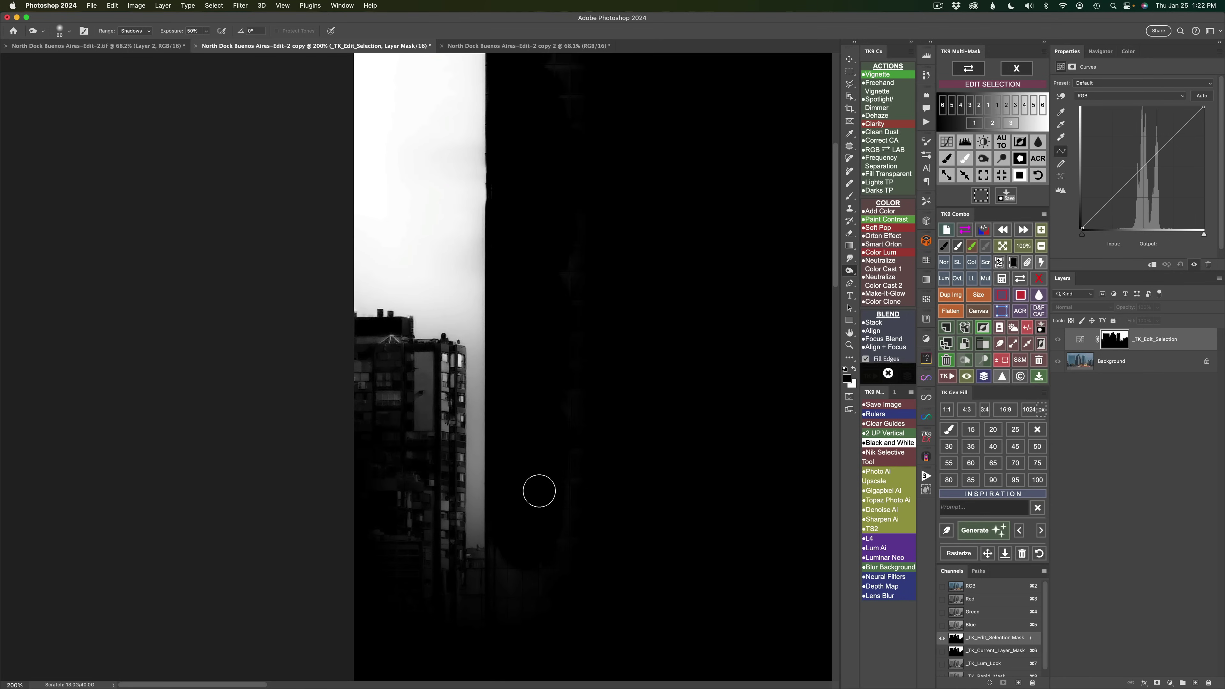
pyautogui.moveTo(563, 479); pyautogui.dragTo(709, 440)
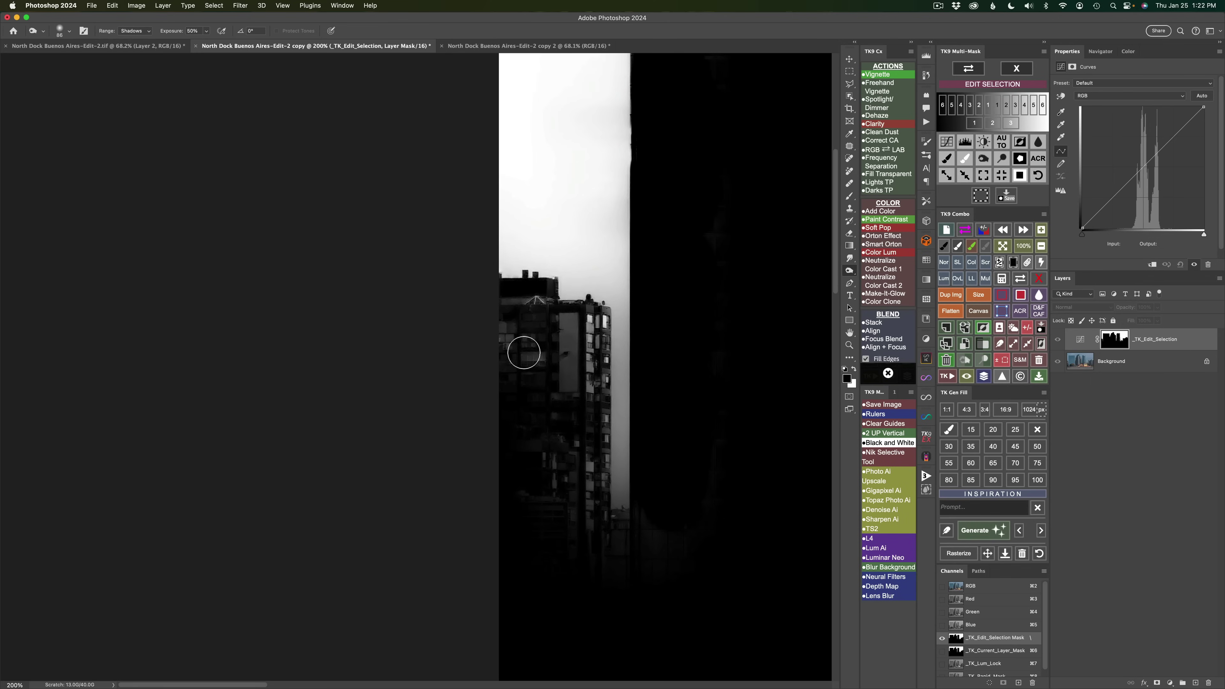
pyautogui.moveTo(523, 353); pyautogui.dragTo(502, 339)
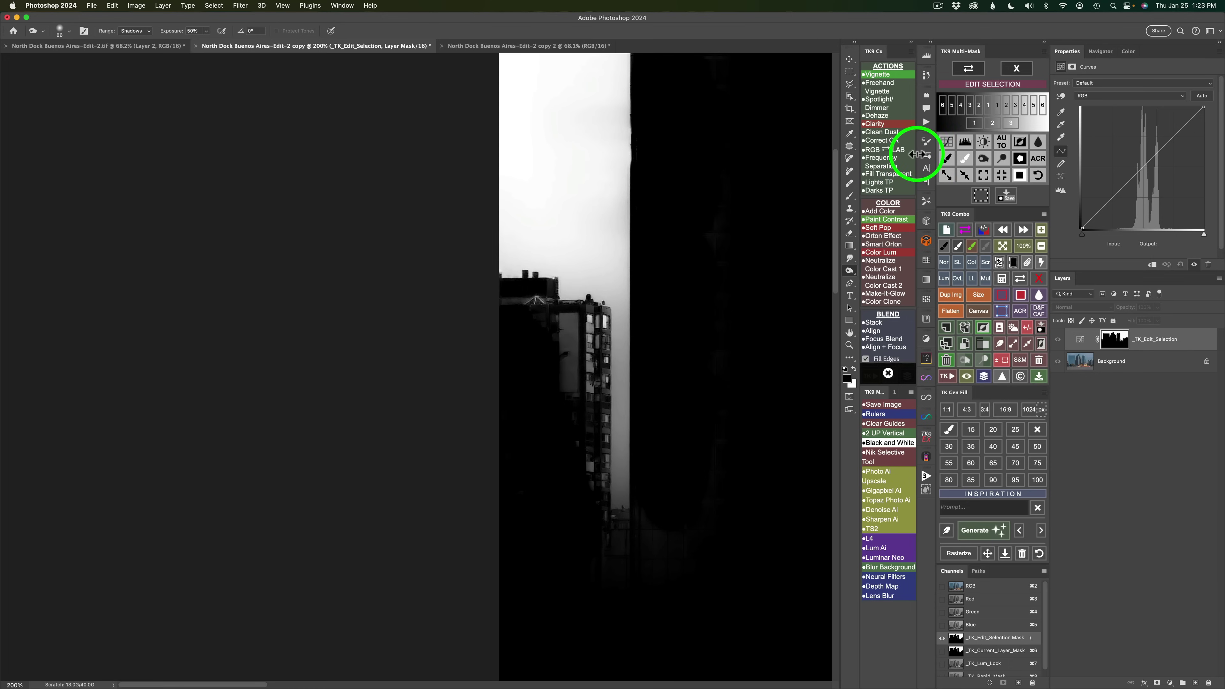
# Select the apartment building with Object Selection in the photo view, fill it with black at 100%, and deselect on the mask view.
pyautogui.click(970, 72)
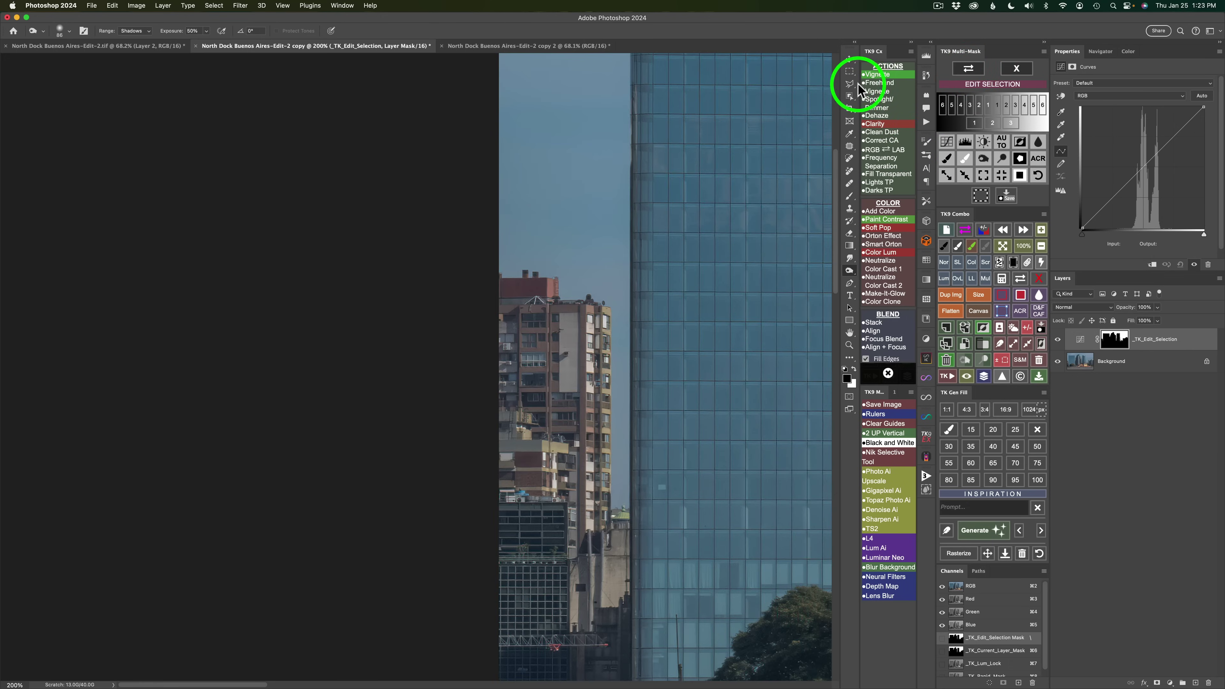
pyautogui.click(850, 95)
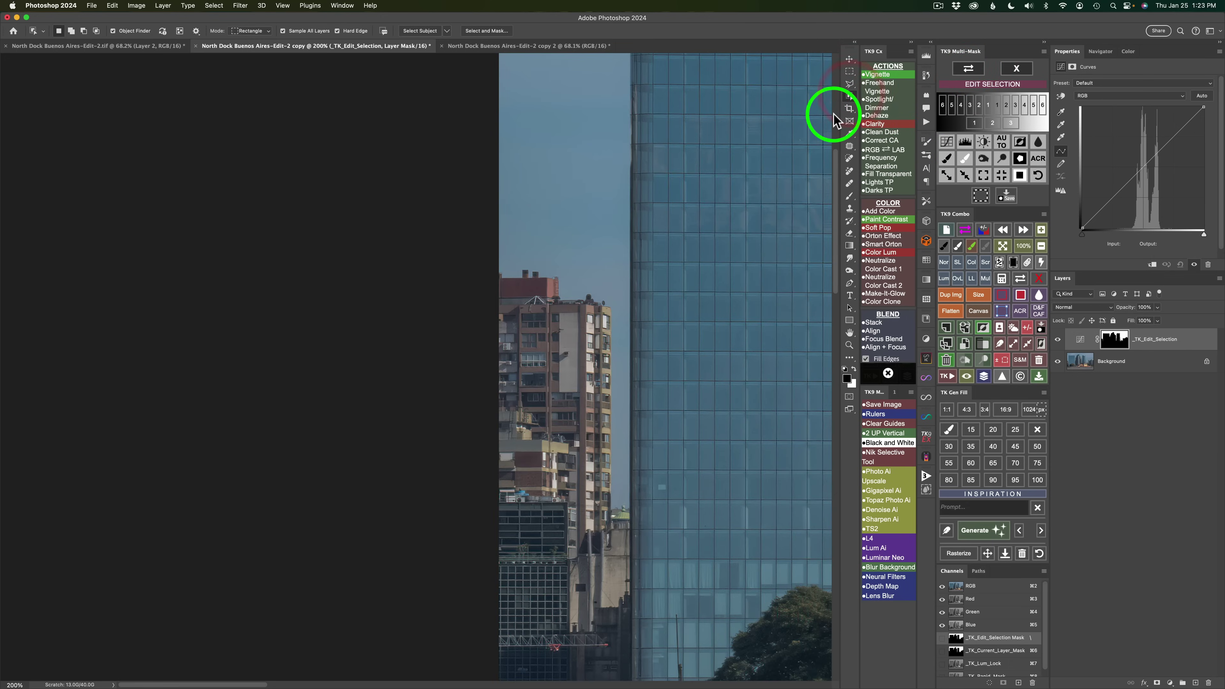
pyautogui.moveTo(610, 230); pyautogui.dragTo(470, 583)
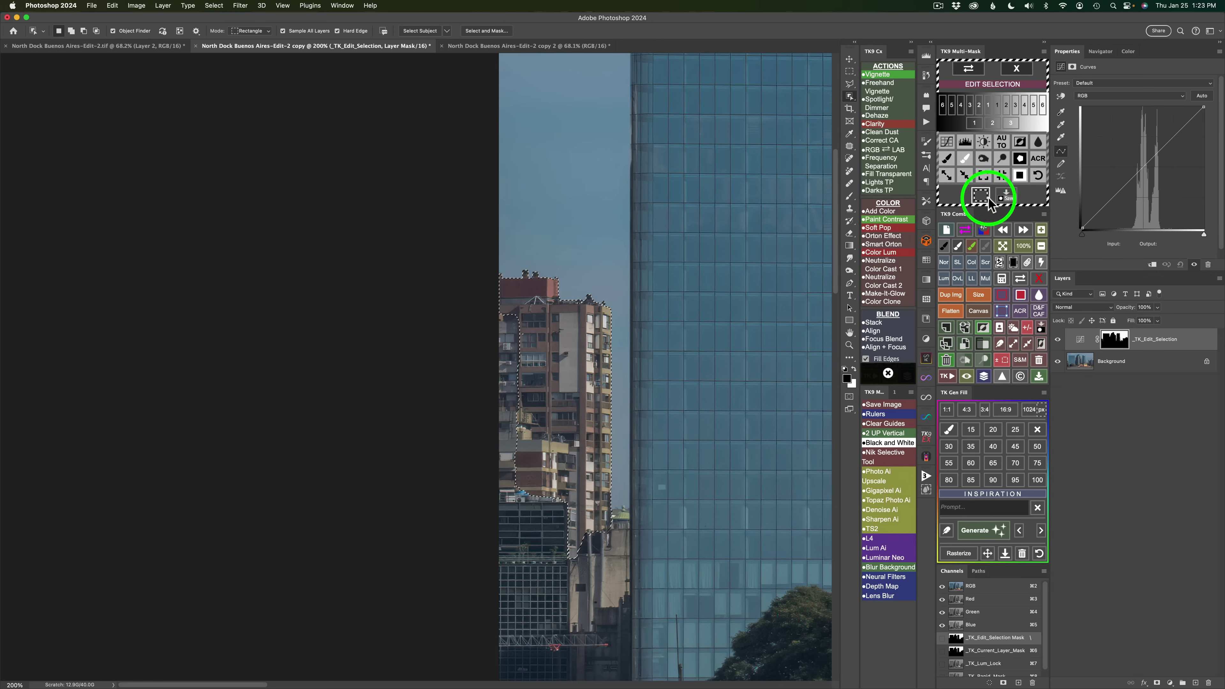
pyautogui.click(1021, 300)
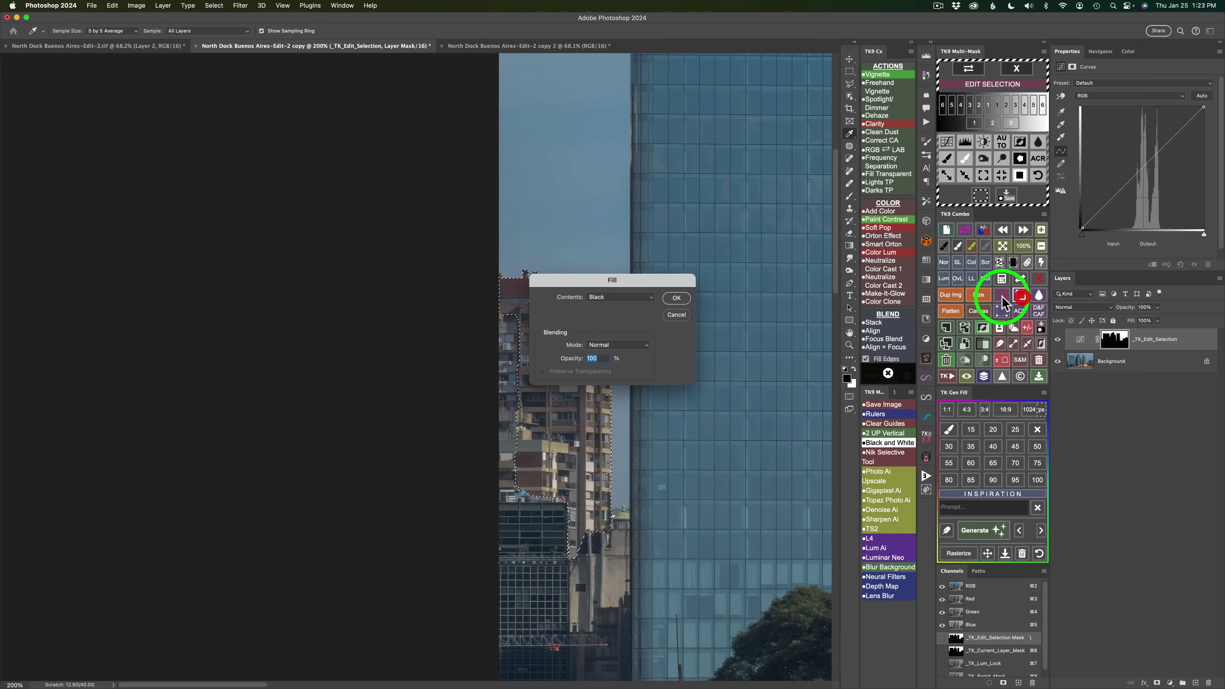
pyautogui.click(678, 297)
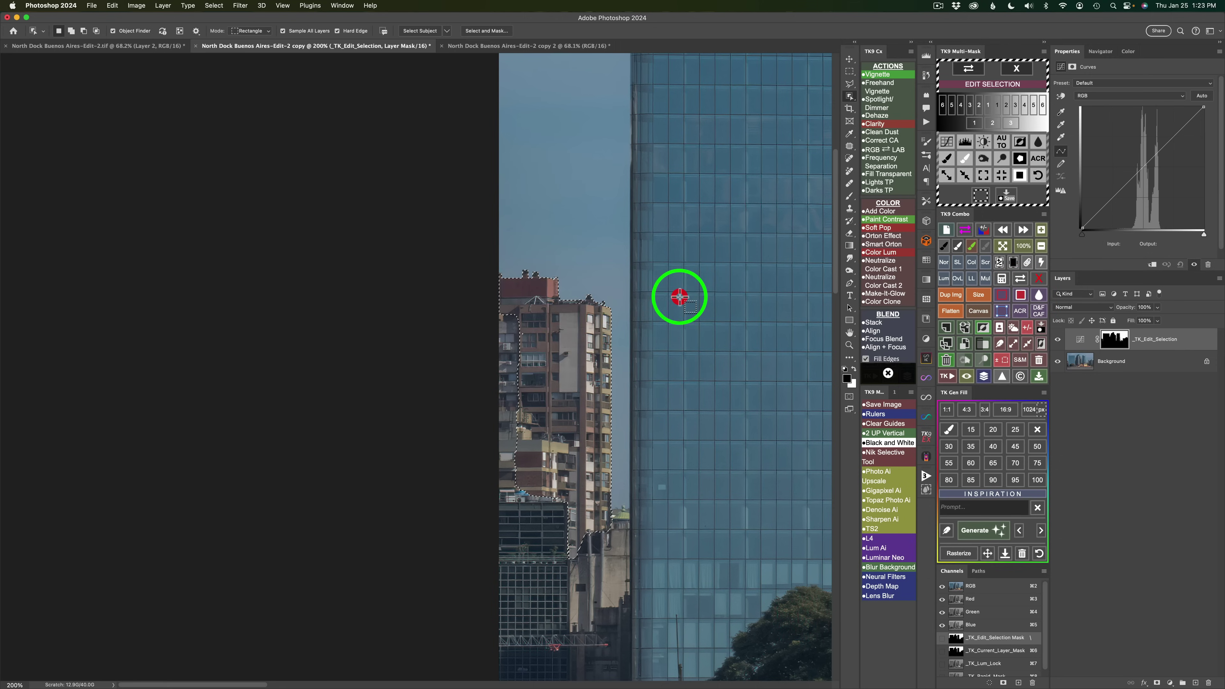
pyautogui.click(970, 69)
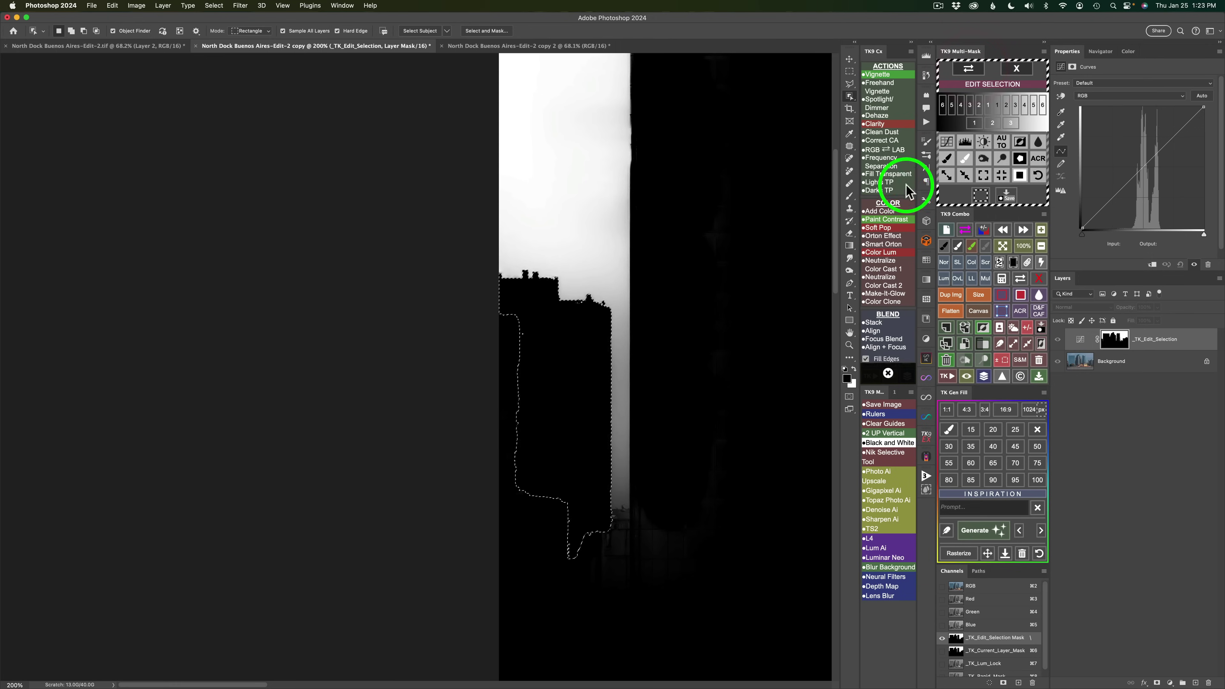
pyautogui.click(1027, 327)
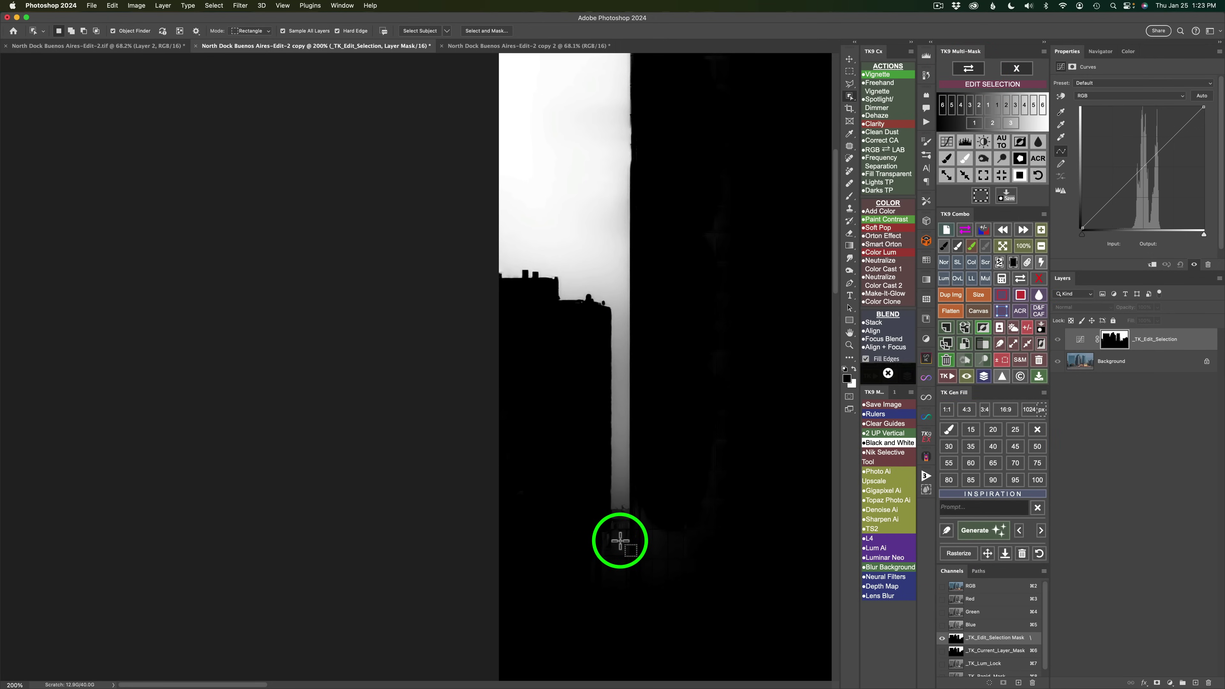
# Burn the gray remnants at the foot of the narrow sky gap and touch up the apartment roofline with a small black brush at 100% opacity.
pyautogui.click(983, 158)
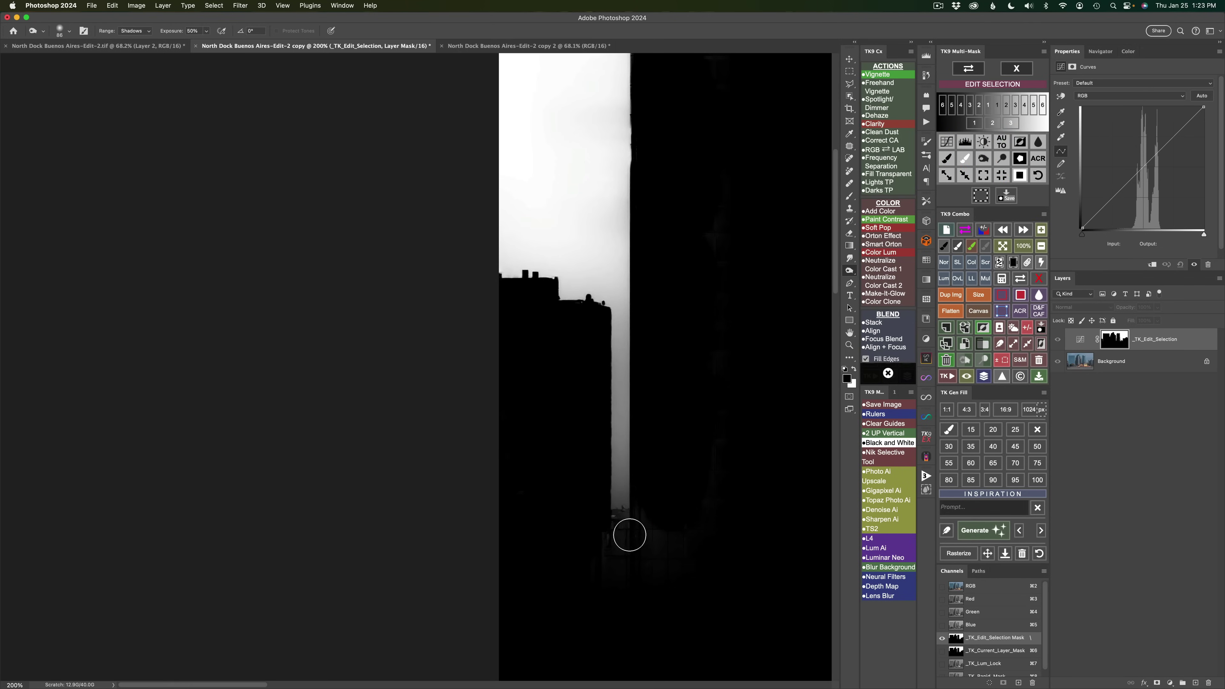
pyautogui.moveTo(608, 529); pyautogui.dragTo(603, 531)
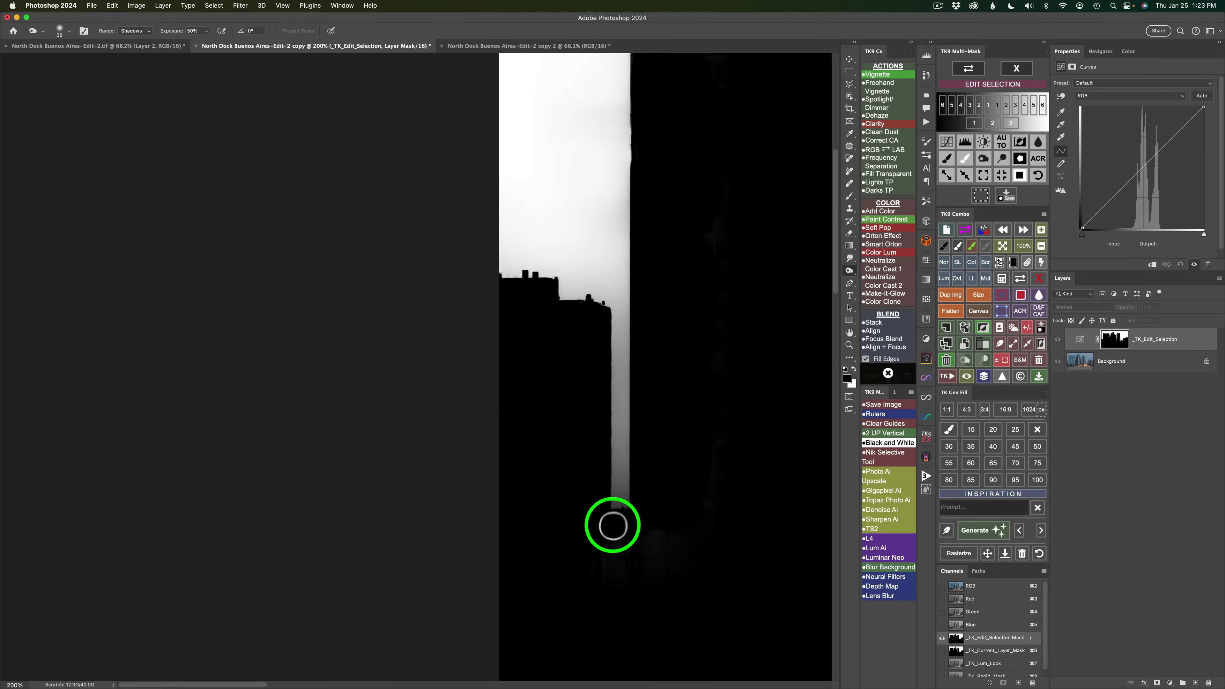
pyautogui.click(618, 501)
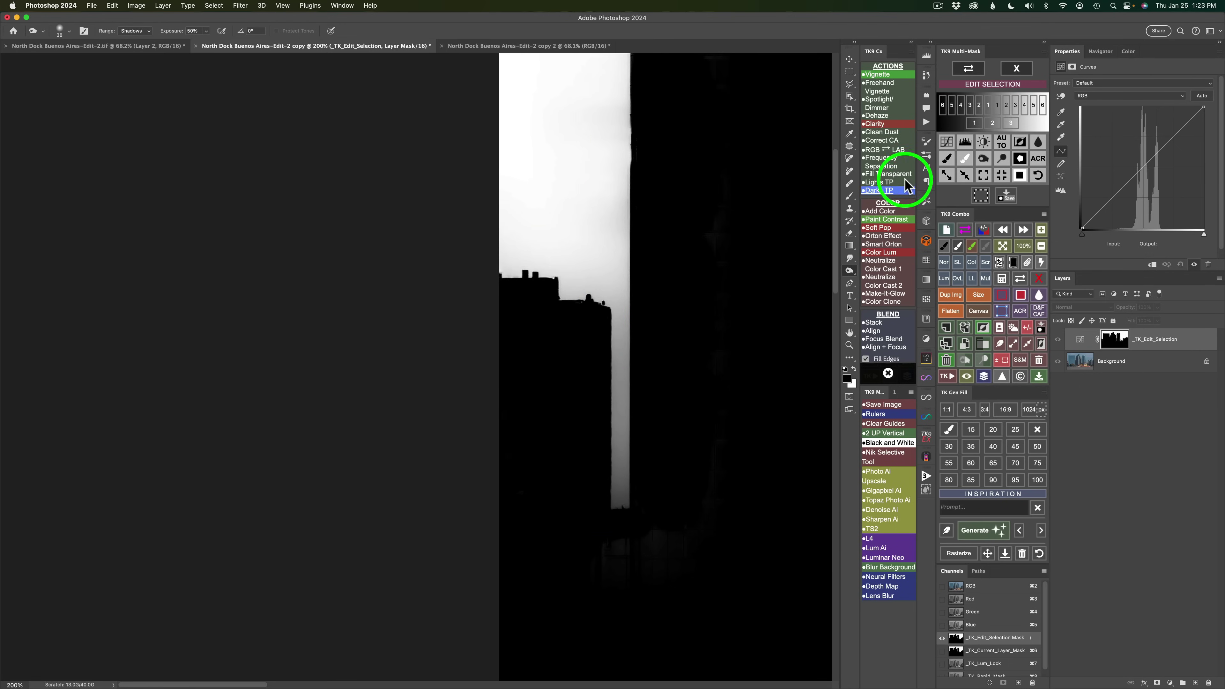
pyautogui.click(946, 158)
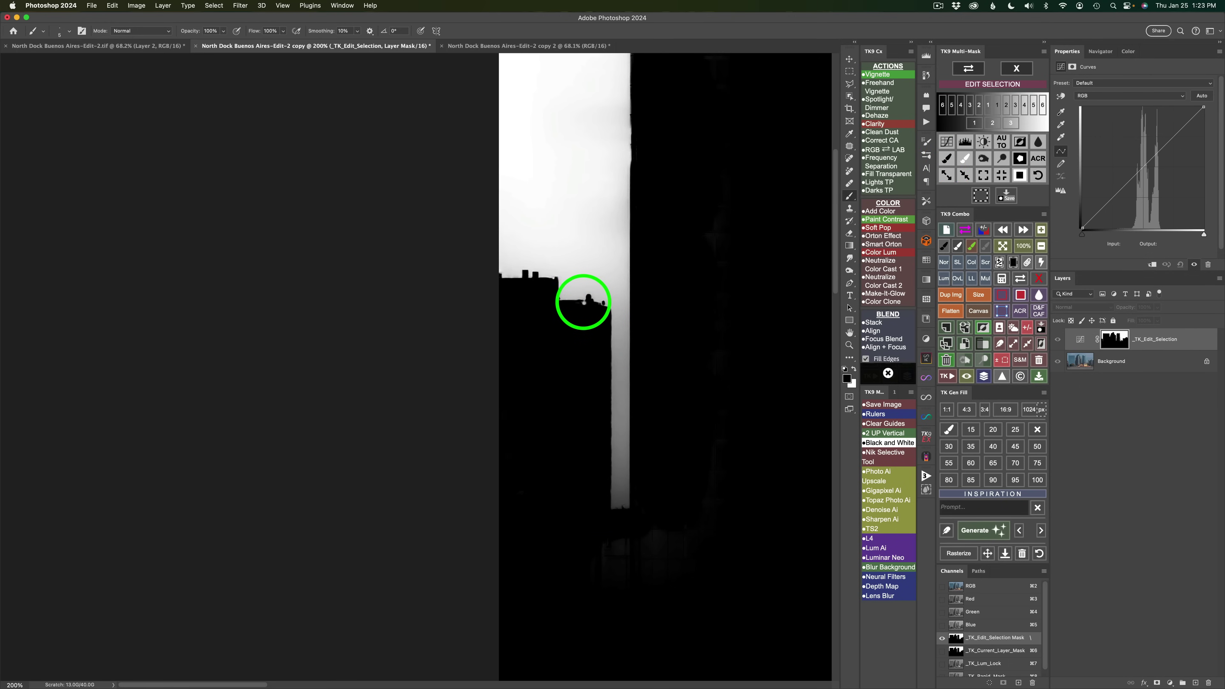
pyautogui.click(583, 300)
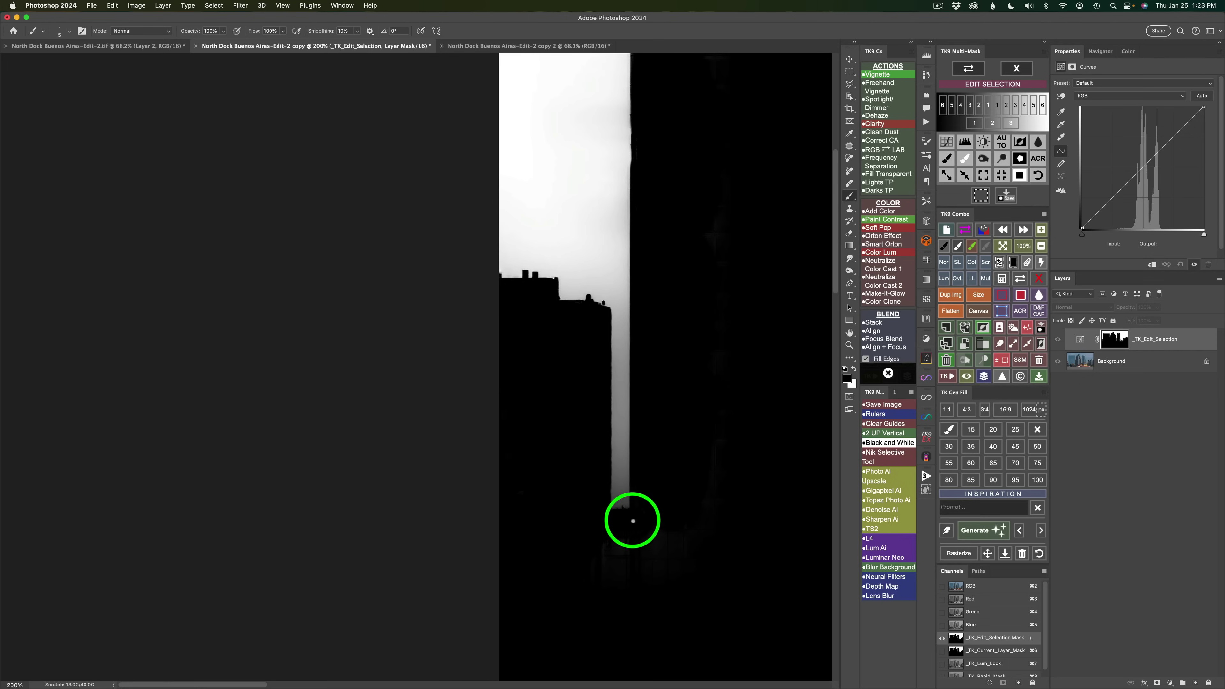
# Dodge the narrow sky gap and the gray sky beside the tall flat-topped tower to white, using the Highlights range.
pyautogui.click(1002, 160)
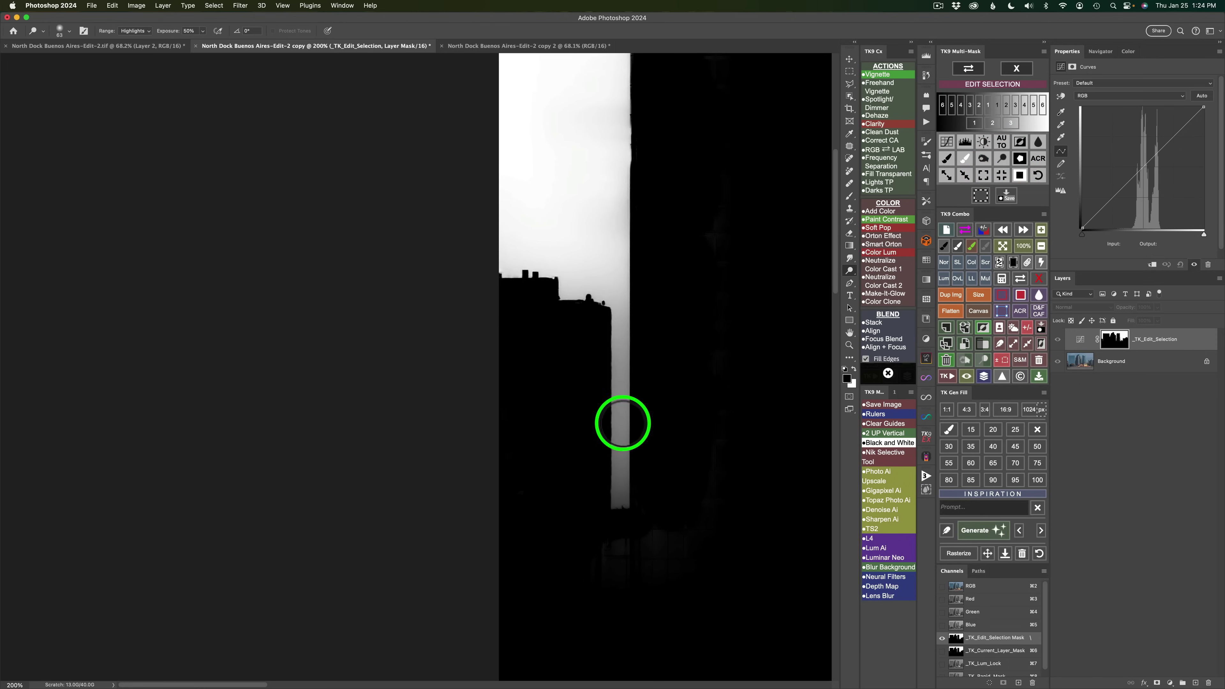
pyautogui.moveTo(619, 413)
pyautogui.mouseDown()
pyautogui.moveTo(623, 507)
pyautogui.moveTo(617, 229)
pyautogui.moveTo(615, 292)
pyautogui.moveTo(596, 276)
pyautogui.moveTo(568, 293)
pyautogui.moveTo(573, 261)
pyautogui.moveTo(603, 318)
pyautogui.moveTo(594, 253)
pyautogui.moveTo(607, 196)
pyautogui.moveTo(568, 285)
pyautogui.moveTo(548, 257)
pyautogui.moveTo(513, 245)
pyautogui.moveTo(489, 275)
pyautogui.moveTo(558, 247)
pyautogui.moveTo(604, 205)
pyautogui.moveTo(623, 143)
pyautogui.moveTo(622, 223)
pyautogui.moveTo(608, 97)
pyautogui.moveTo(612, 189)
pyautogui.moveTo(618, 73)
pyautogui.moveTo(626, 139)
pyautogui.moveTo(606, 254)
pyautogui.mouseUp()
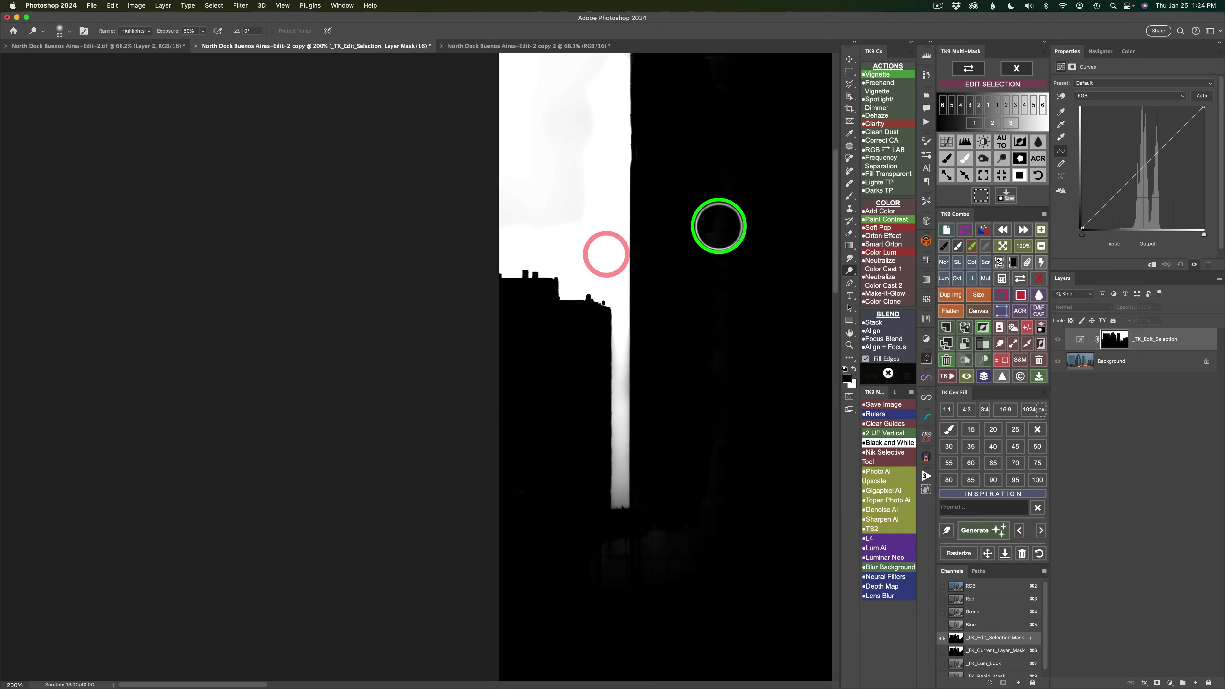
pyautogui.moveTo(718, 225); pyautogui.dragTo(700, 482)
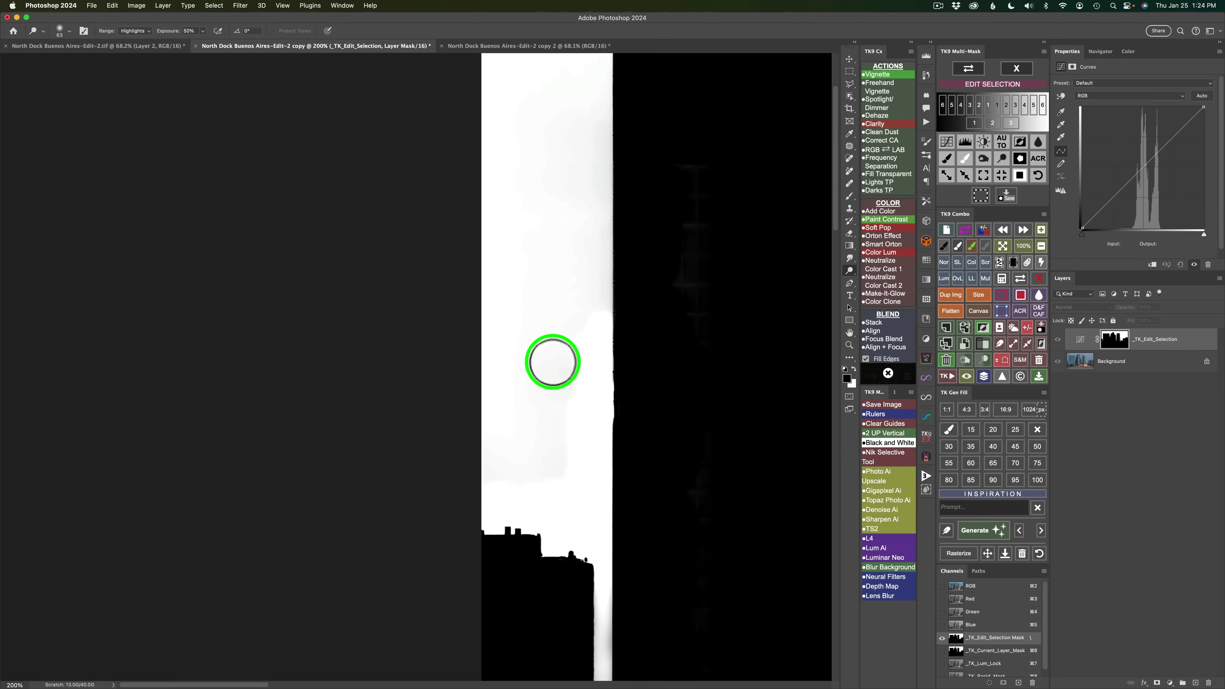
pyautogui.moveTo(547, 356); pyautogui.dragTo(549, 385)
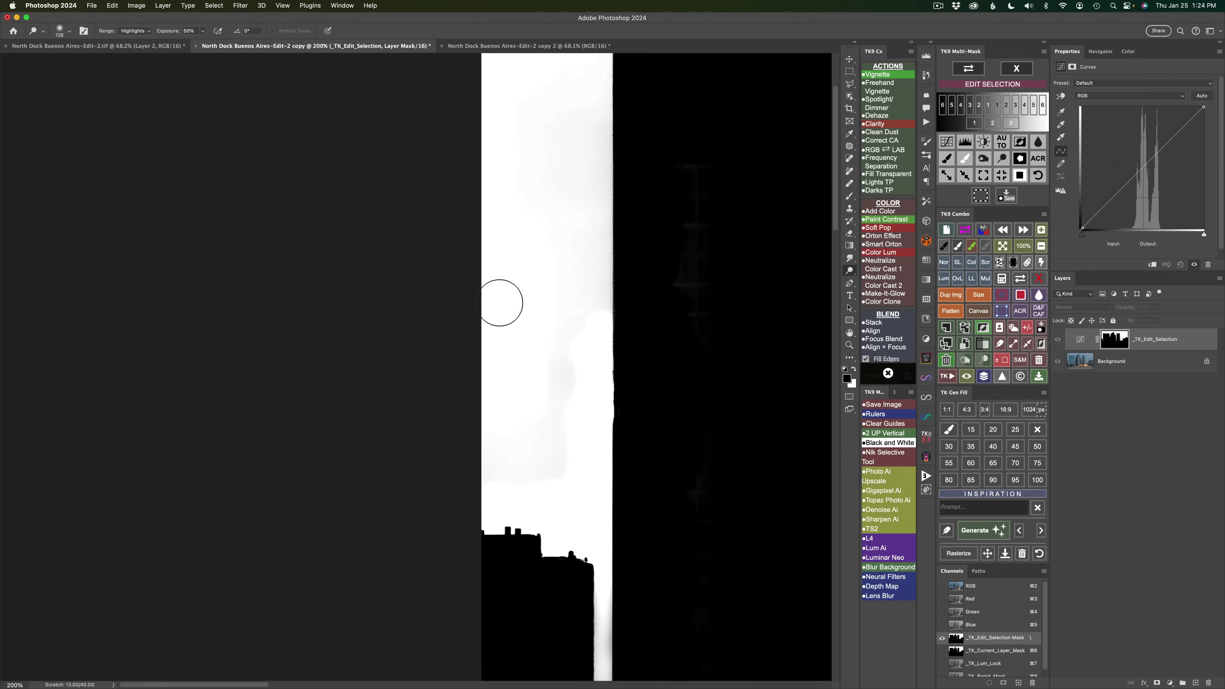
pyautogui.moveTo(578, 228)
pyautogui.mouseDown()
pyautogui.moveTo(585, 199)
pyautogui.moveTo(584, 222)
pyautogui.mouseUp()
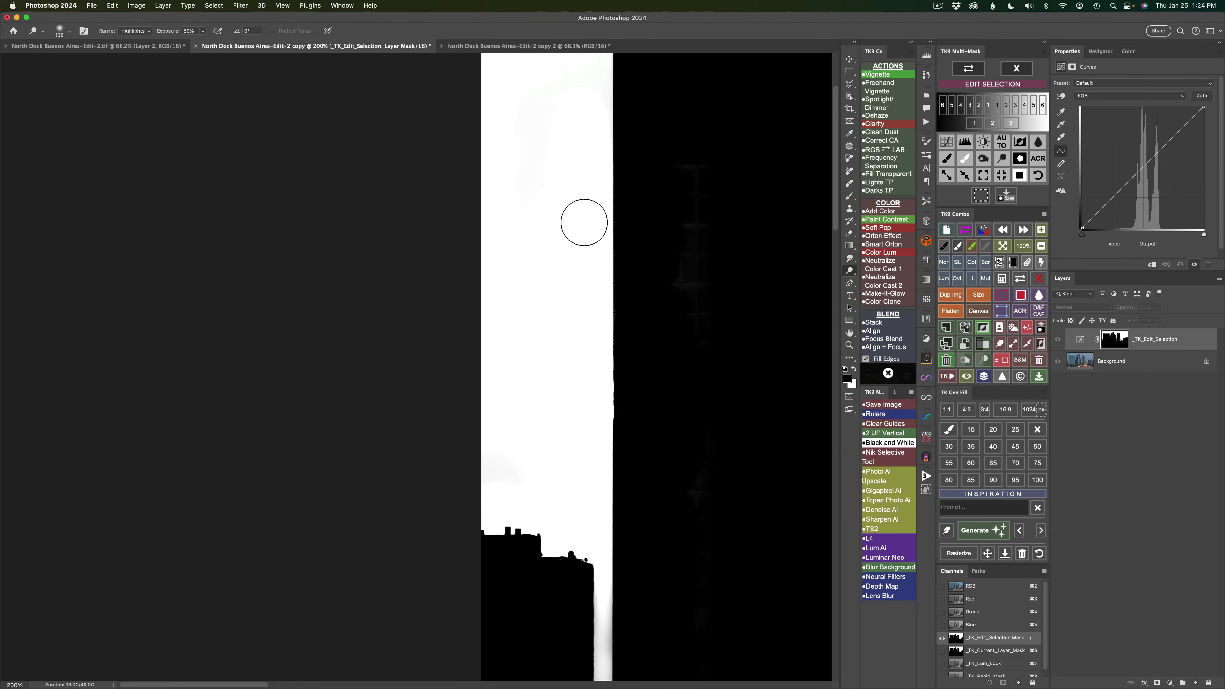
# Dodge the gray sky haze above the roofline of the flat-topped tower to white.
pyautogui.moveTo(592, 280); pyautogui.dragTo(561, 478)
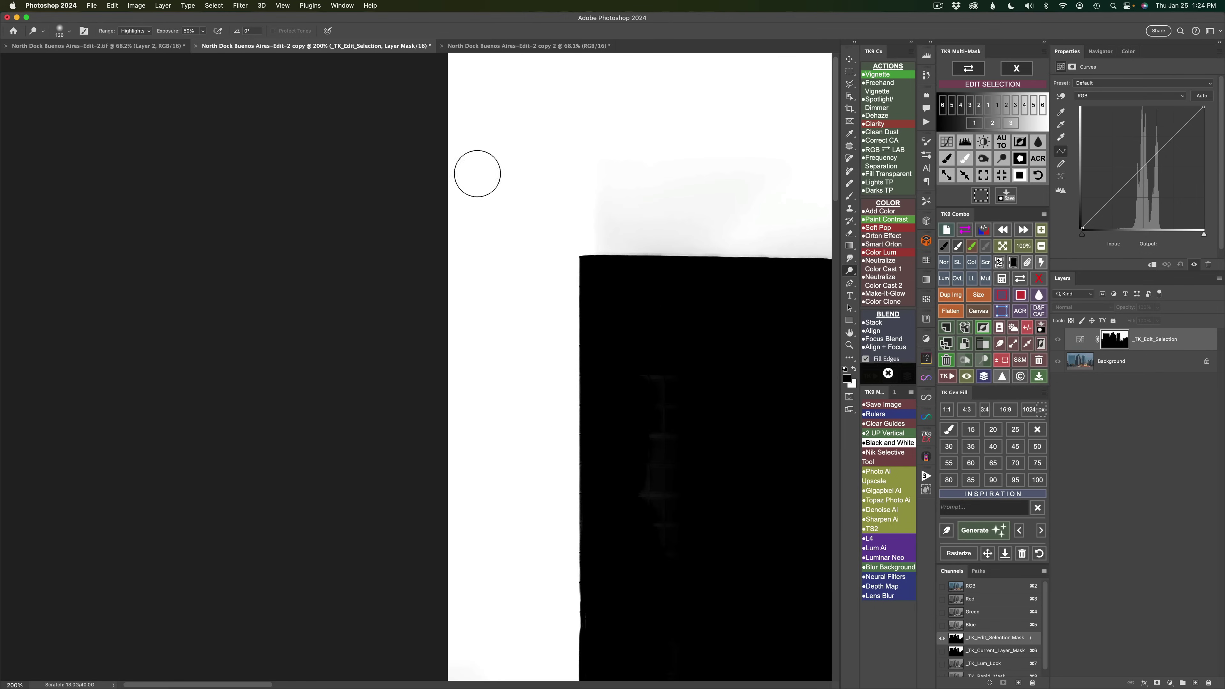
pyautogui.moveTo(570, 204)
pyautogui.mouseDown()
pyautogui.moveTo(570, 228)
pyautogui.moveTo(682, 244)
pyautogui.mouseUp()
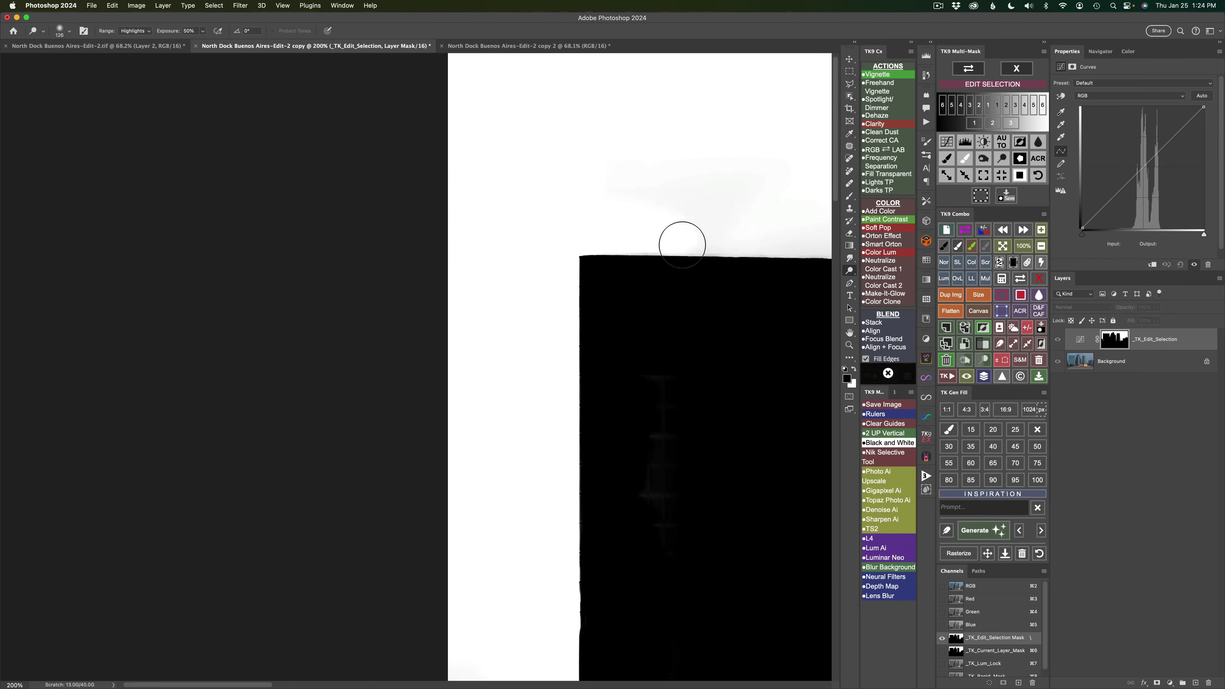
pyautogui.moveTo(741, 275); pyautogui.dragTo(505, 281)
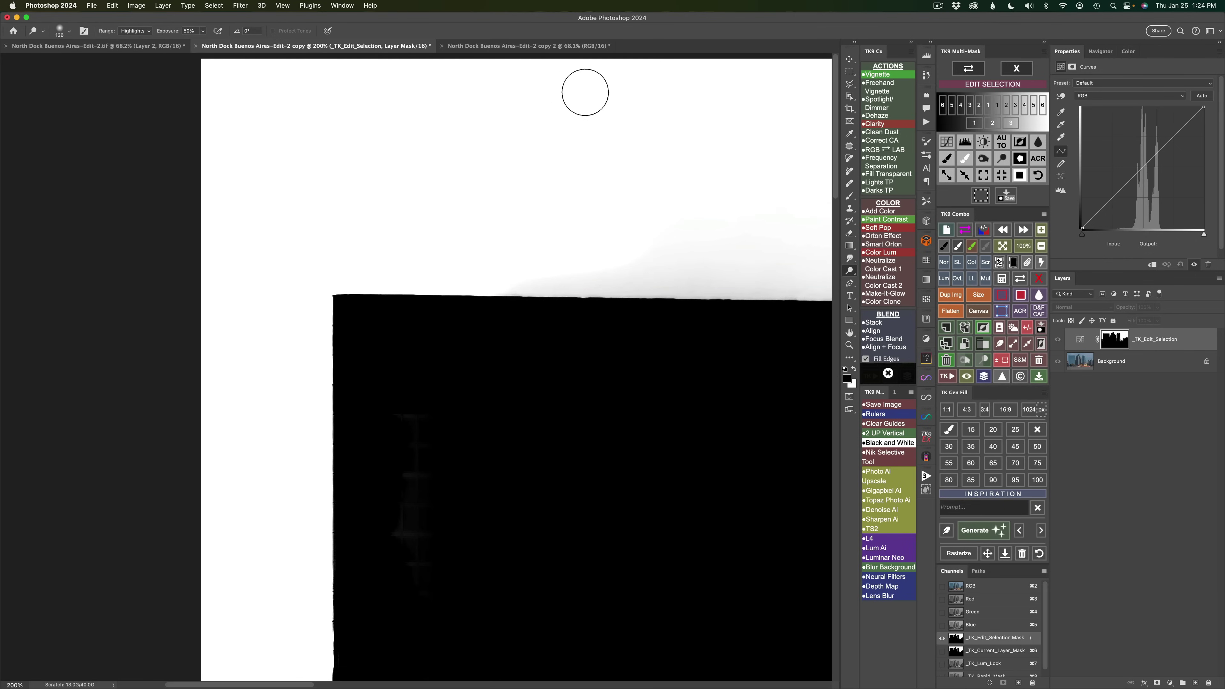
pyautogui.moveTo(651, 174); pyautogui.dragTo(634, 232)
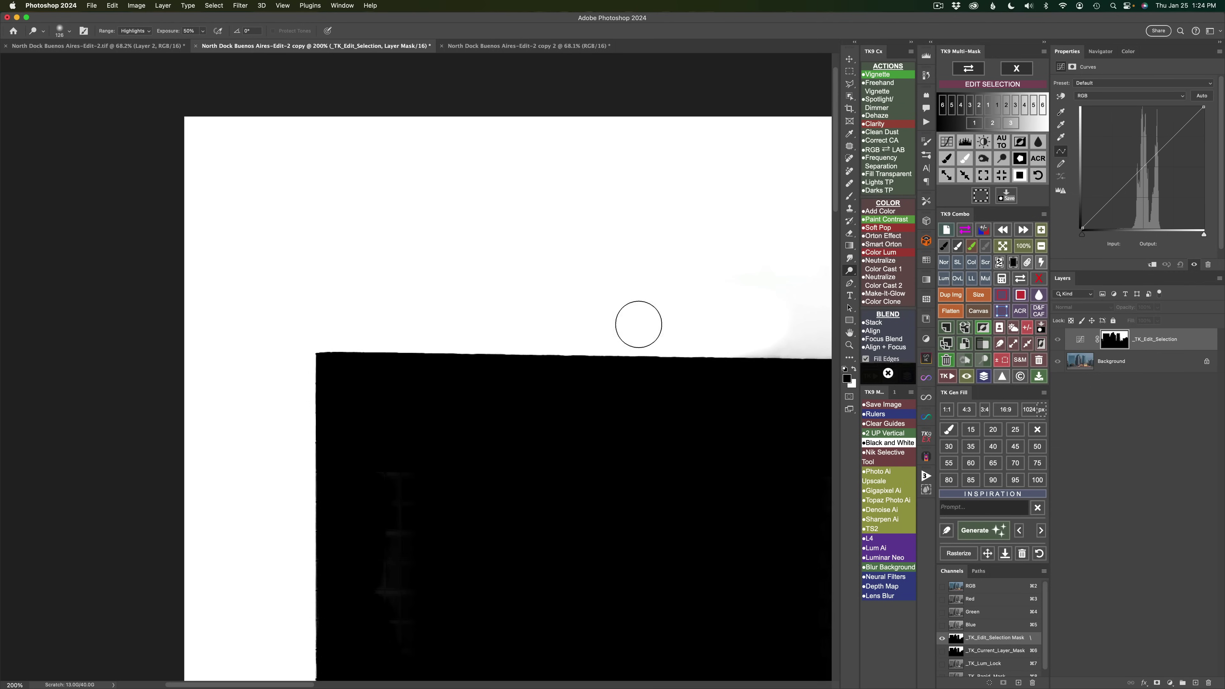
# Dodge the gray sky between the flat-topped tower and the slanted, stepped building, down to the bottom of the gap.
pyautogui.moveTo(749, 333); pyautogui.dragTo(522, 325)
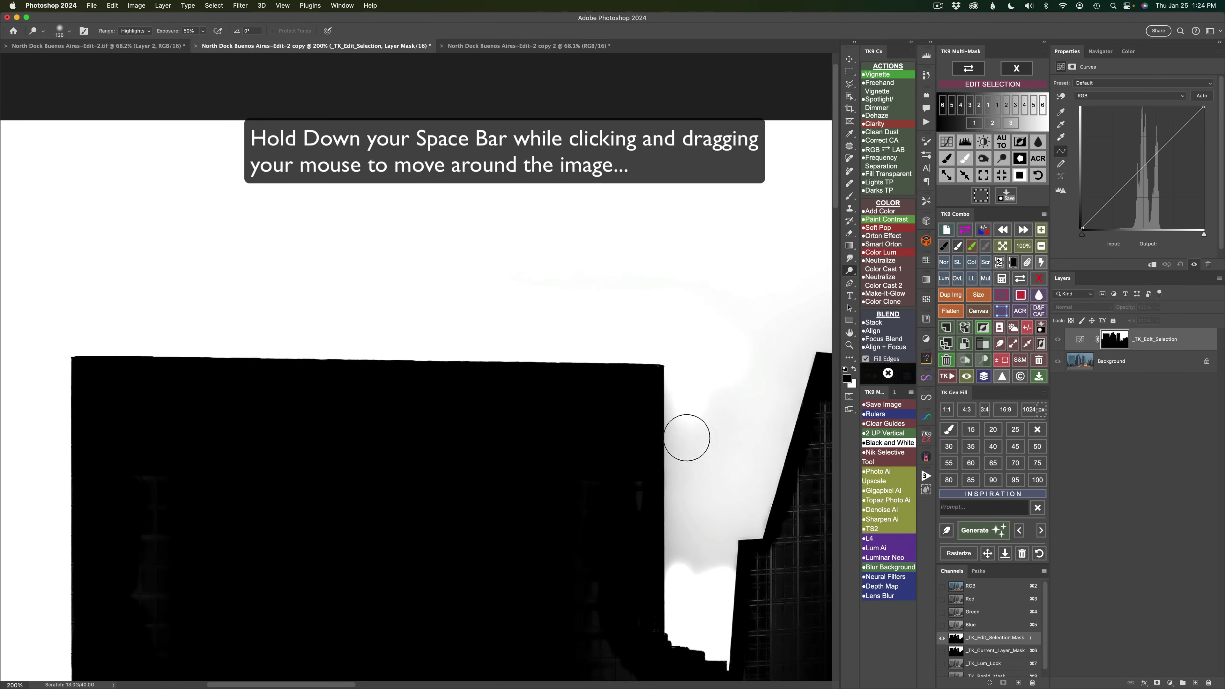
pyautogui.moveTo(743, 425); pyautogui.dragTo(588, 307)
pyautogui.moveTo(543, 357)
pyautogui.mouseDown()
pyautogui.moveTo(542, 435)
pyautogui.moveTo(554, 383)
pyautogui.mouseUp()
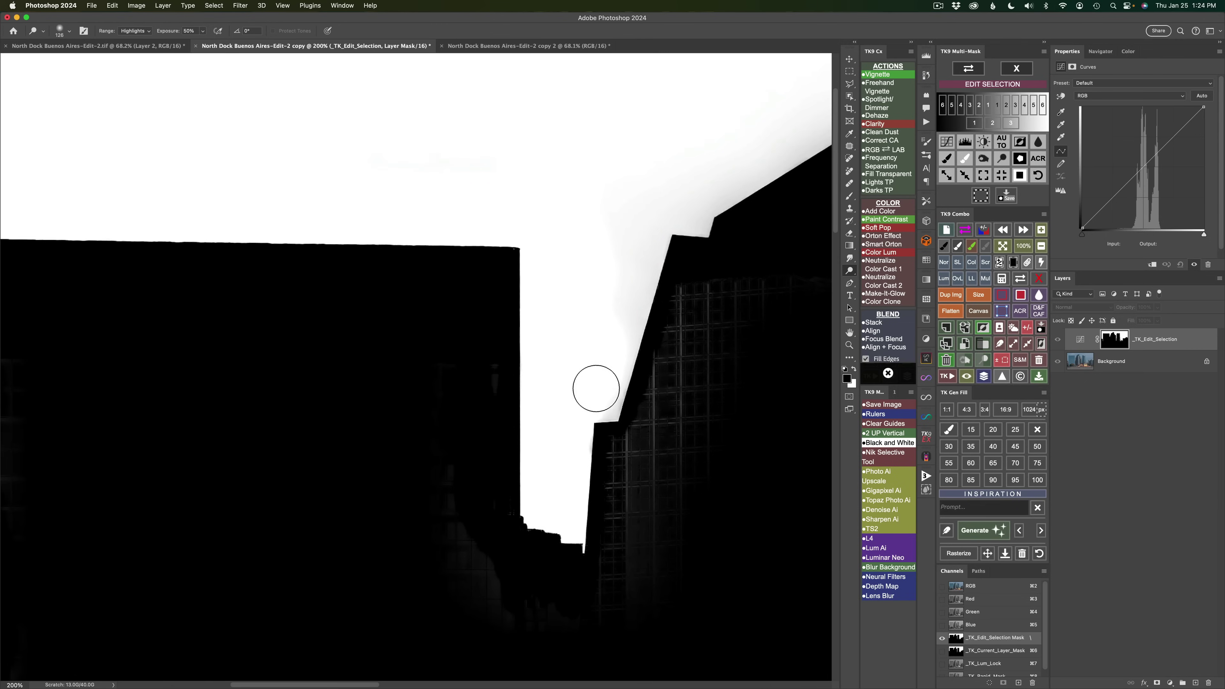
pyautogui.moveTo(607, 365); pyautogui.dragTo(645, 235)
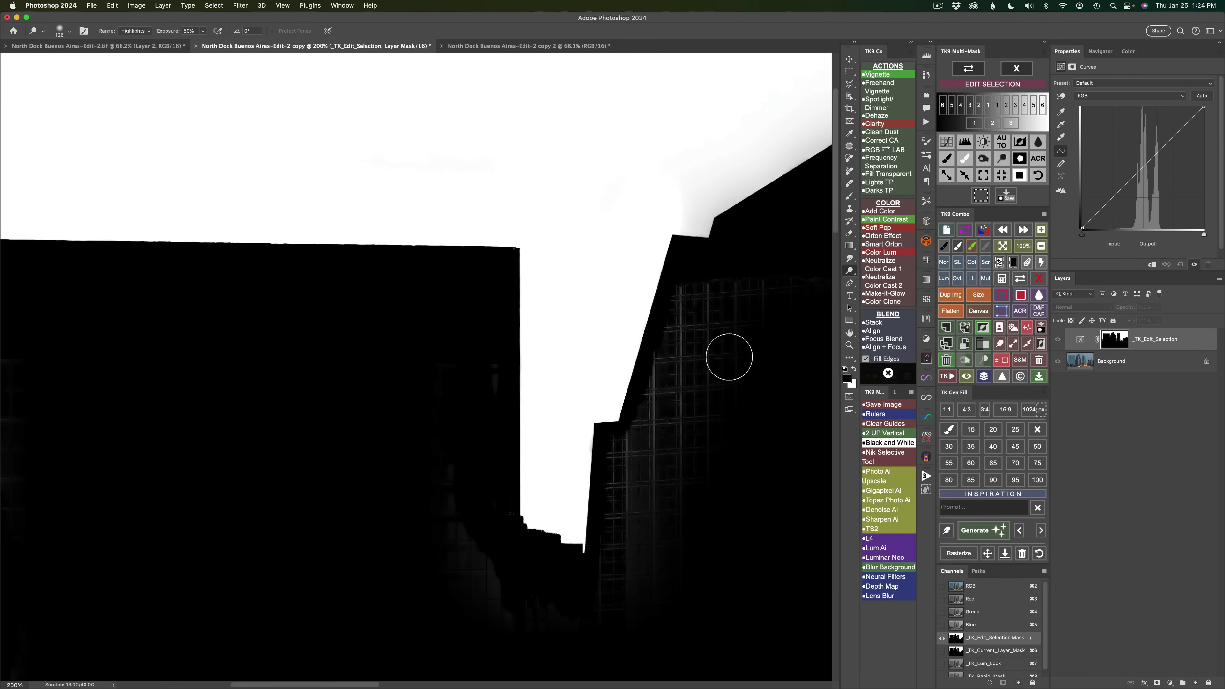
# Outline the stepped building's gray window grid just inside its edge with the Polygonal Lasso and fill it with black at 100% opacity.
pyautogui.moveTo(732, 443); pyautogui.dragTo(647, 328)
pyautogui.click(966, 229)
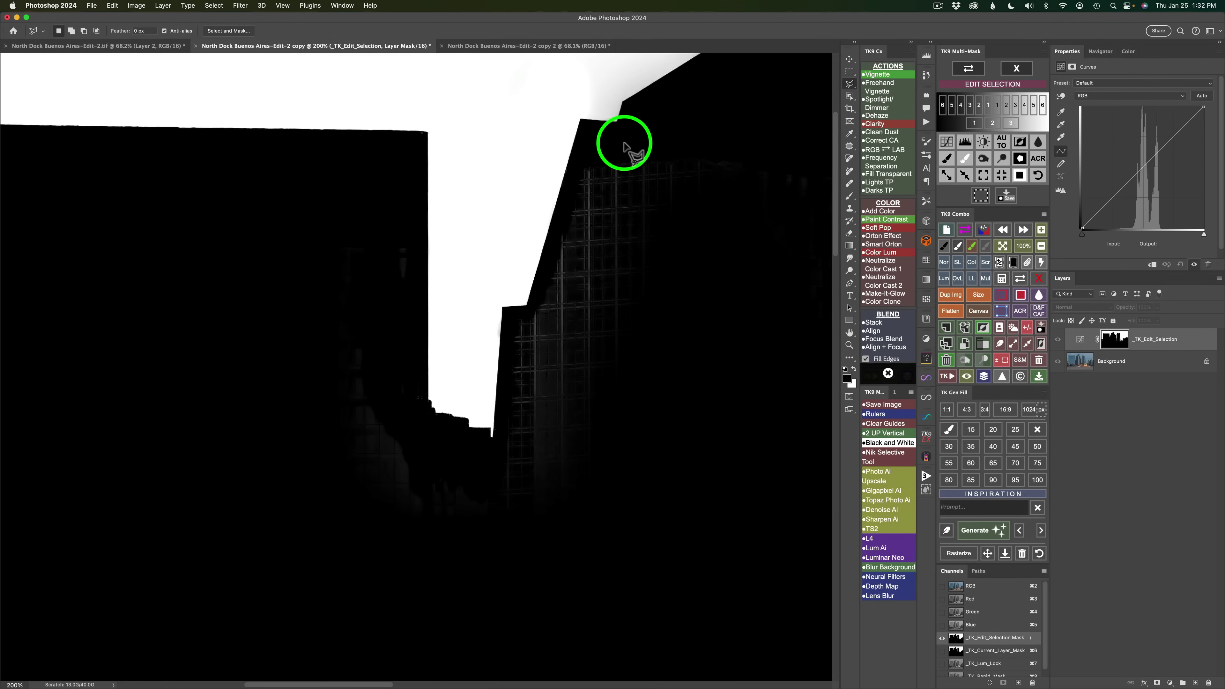
pyautogui.click(582, 152)
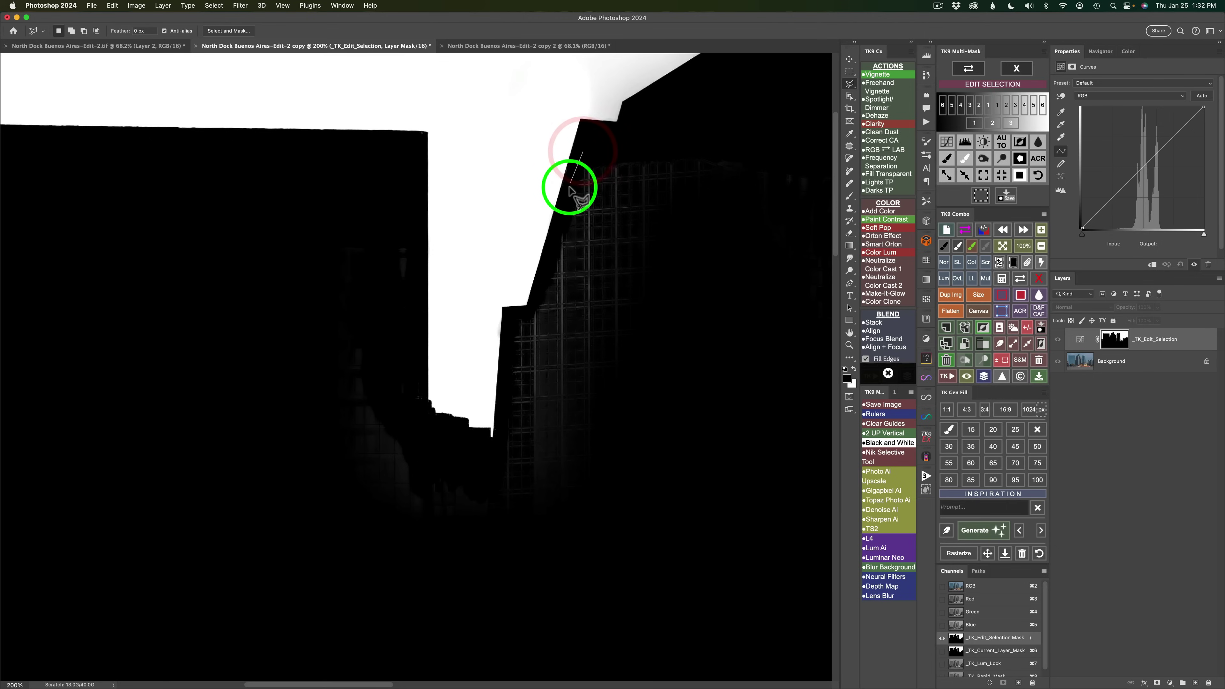
pyautogui.click(528, 315)
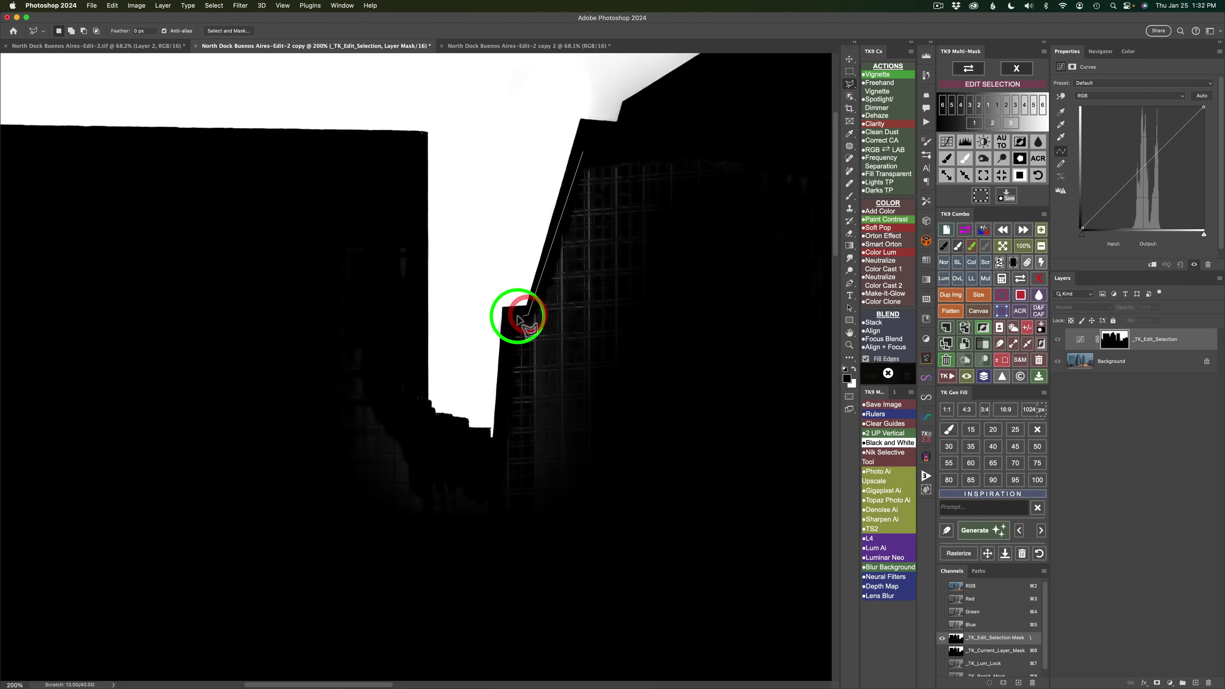
pyautogui.click(509, 318)
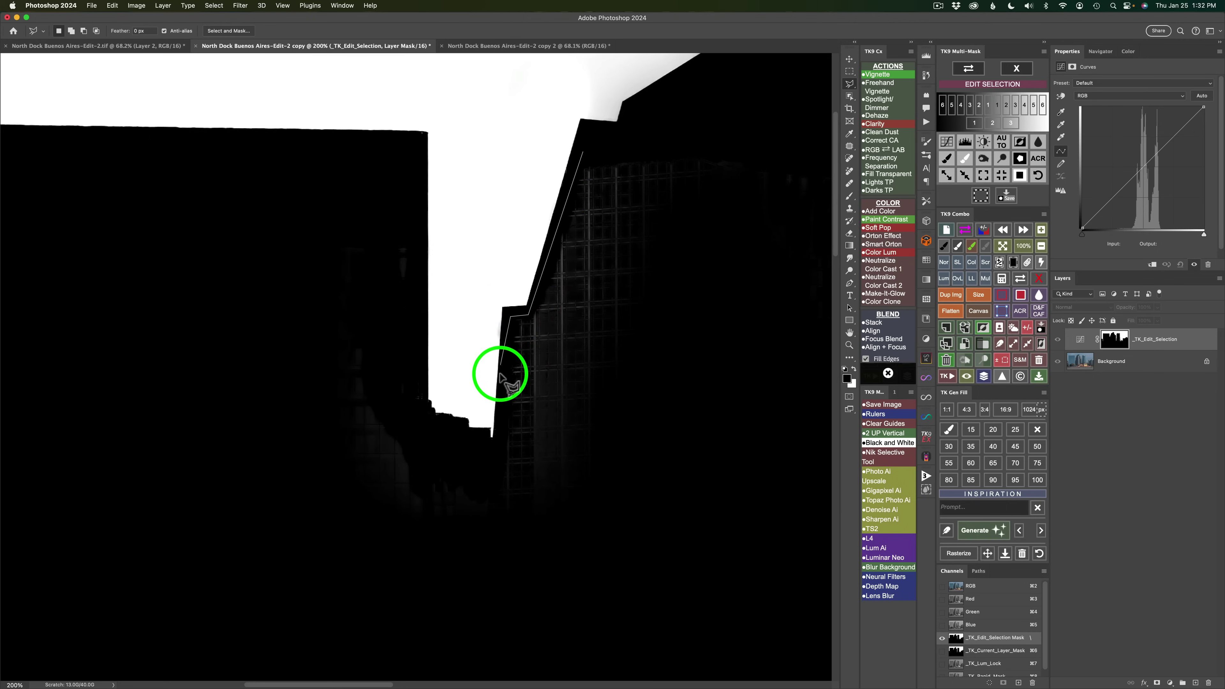
pyautogui.click(500, 484)
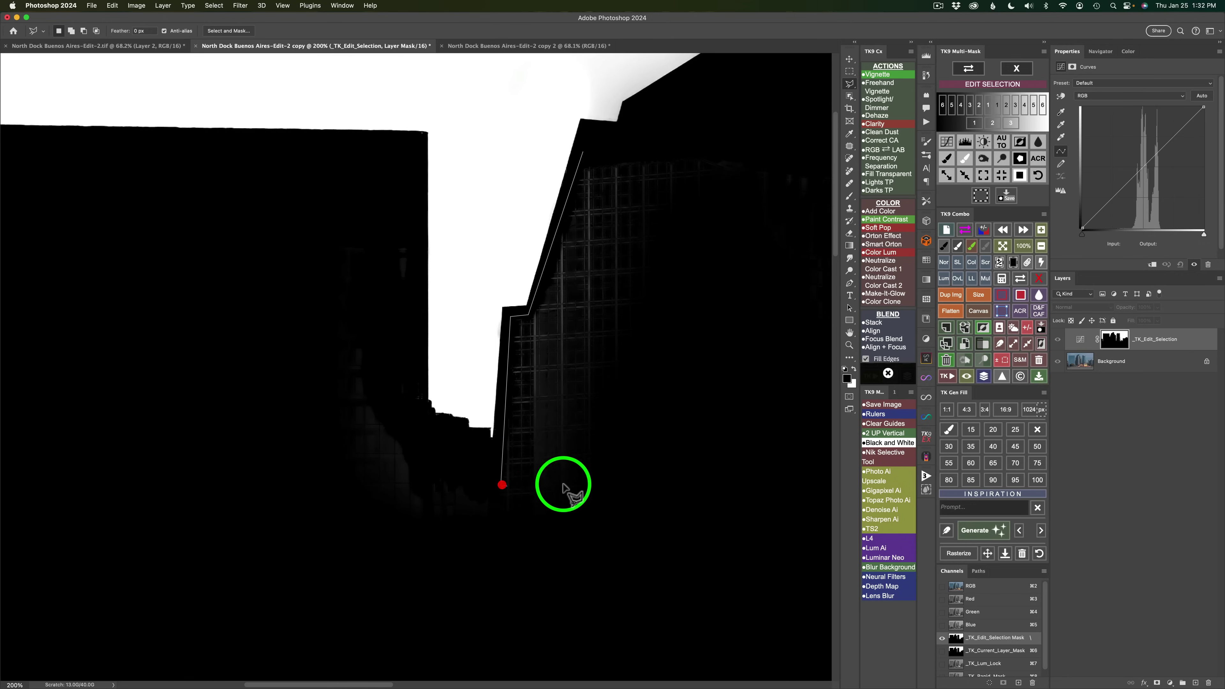
pyautogui.click(700, 466)
pyautogui.click(692, 124)
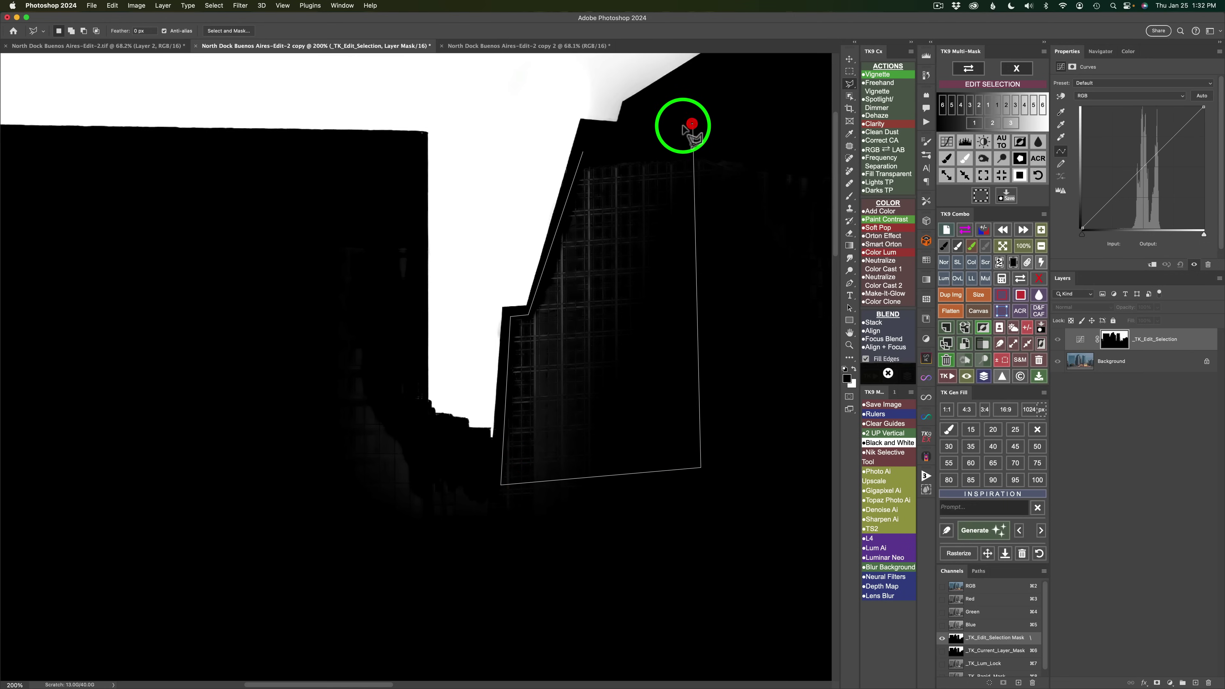
pyautogui.click(583, 154)
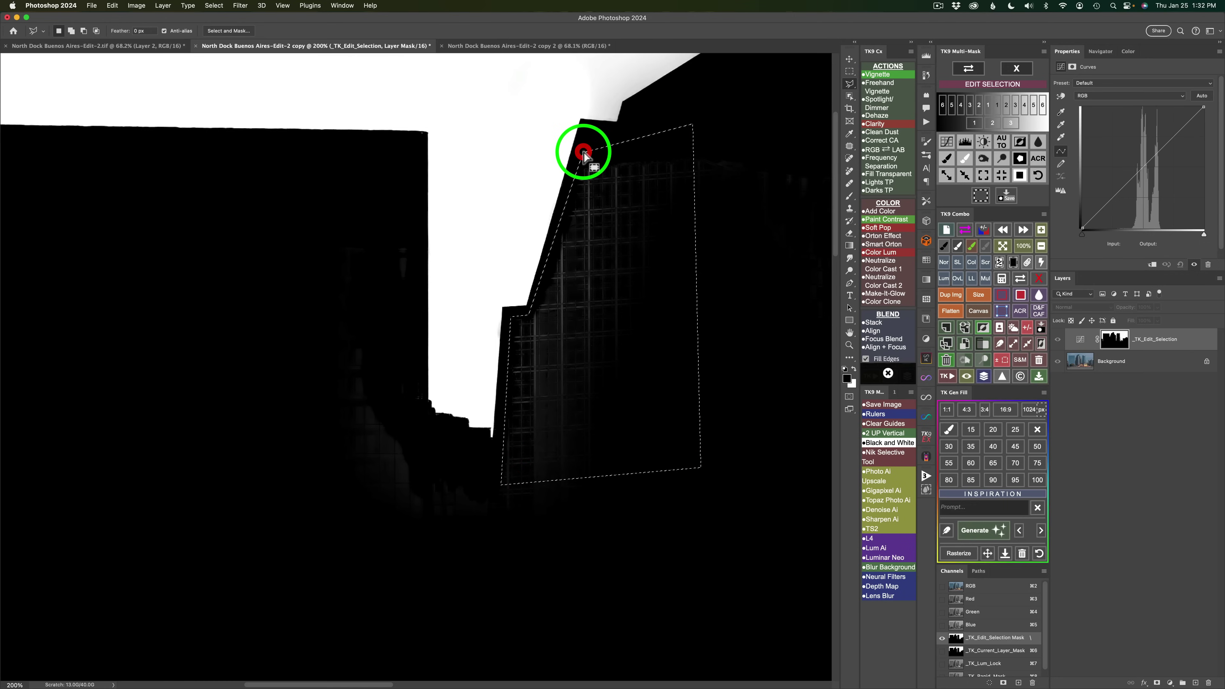
pyautogui.click(1039, 297)
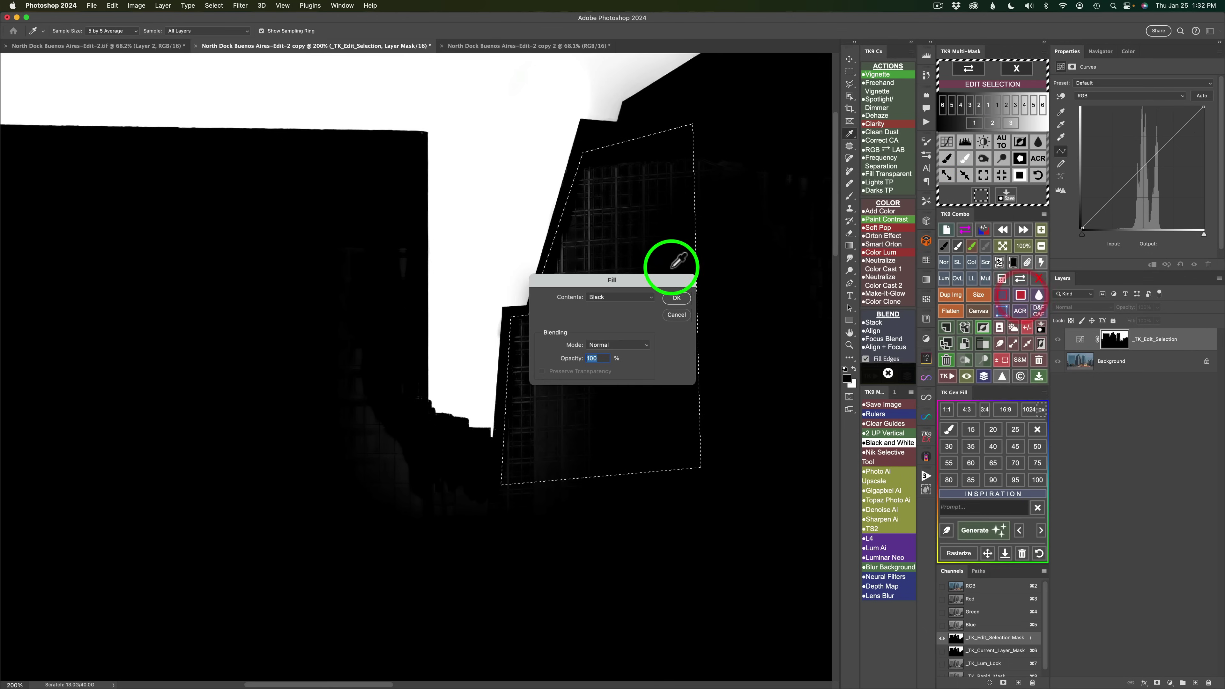
pyautogui.click(681, 299)
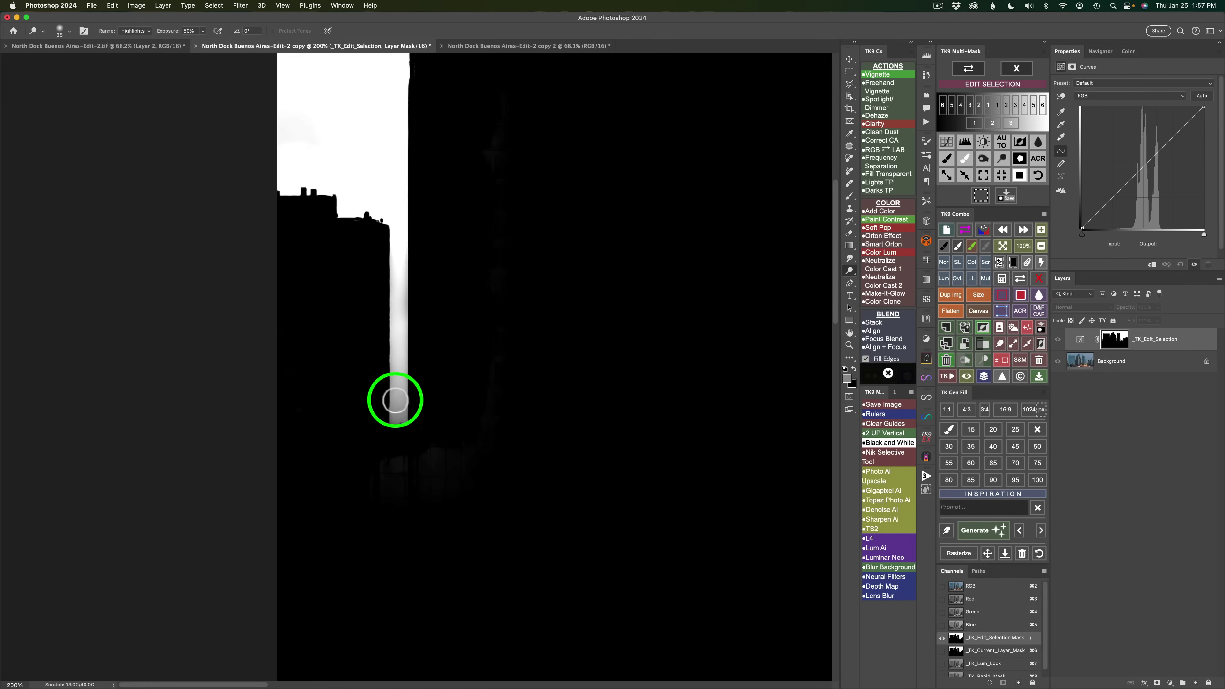
# Dodge the remaining gray in the narrow sky gap beside the tower, down to its foot.
pyautogui.moveTo(395, 400)
pyautogui.mouseDown()
pyautogui.moveTo(405, 319)
pyautogui.moveTo(380, 350)
pyautogui.moveTo(385, 422)
pyautogui.moveTo(405, 448)
pyautogui.moveTo(393, 408)
pyautogui.moveTo(822, 211)
pyautogui.mouseUp()
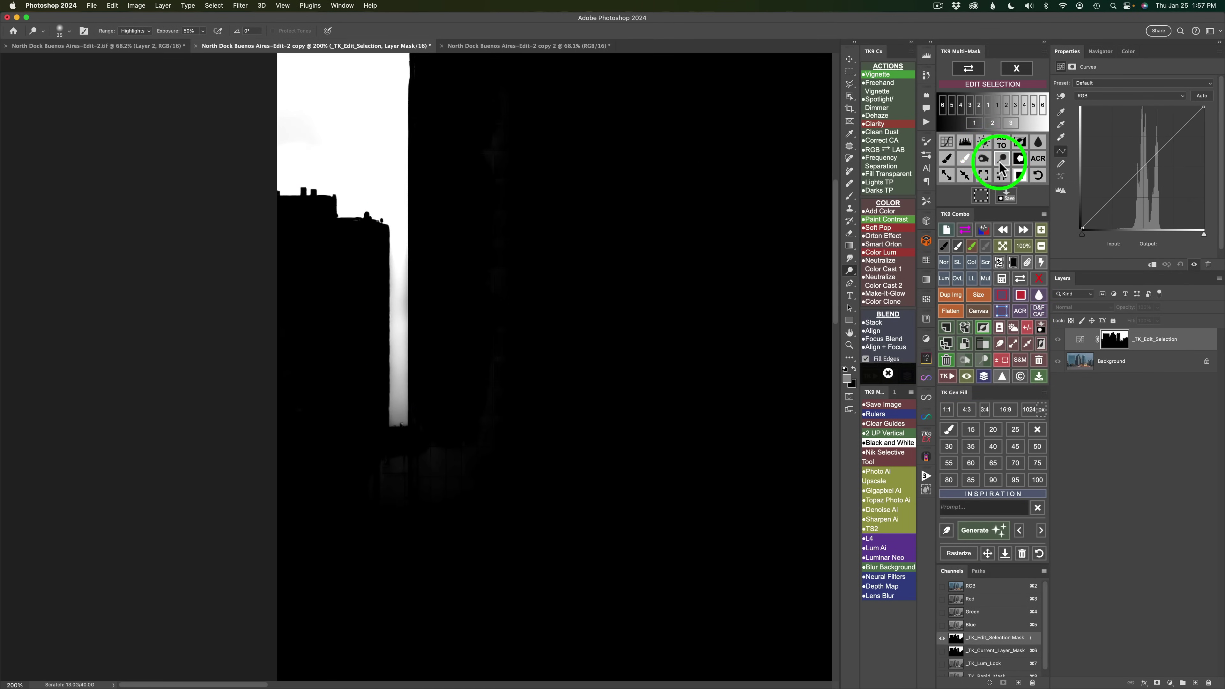
pyautogui.moveTo(399, 284)
pyautogui.mouseDown()
pyautogui.moveTo(416, 290)
pyautogui.moveTo(399, 254)
pyautogui.moveTo(396, 384)
pyautogui.moveTo(392, 204)
pyautogui.mouseUp()
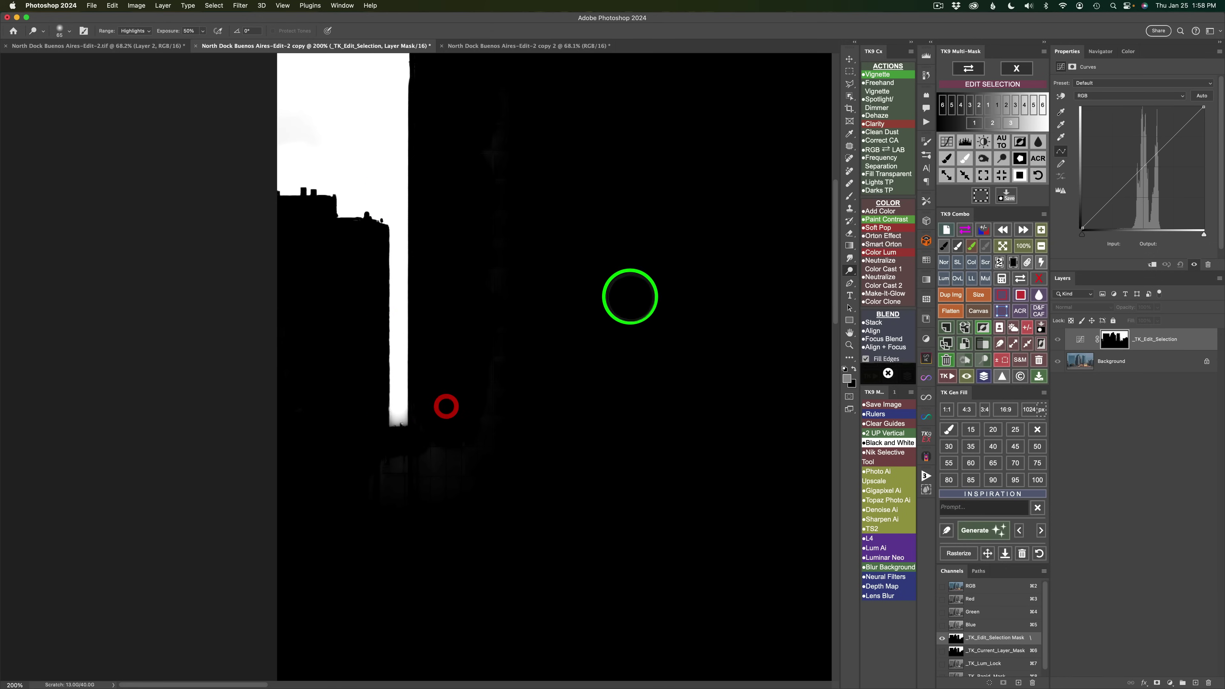
# Examine the rest of the mask across the skyline, from the stepped building past the curved tower and ship masts to the opposite image edge.
pyautogui.moveTo(678, 282); pyautogui.dragTo(404, 500)
pyautogui.moveTo(680, 479); pyautogui.dragTo(421, 557)
pyautogui.moveTo(576, 589); pyautogui.dragTo(418, 539)
pyautogui.moveTo(517, 599); pyautogui.dragTo(519, 601)
pyautogui.moveTo(506, 274); pyautogui.dragTo(485, 274)
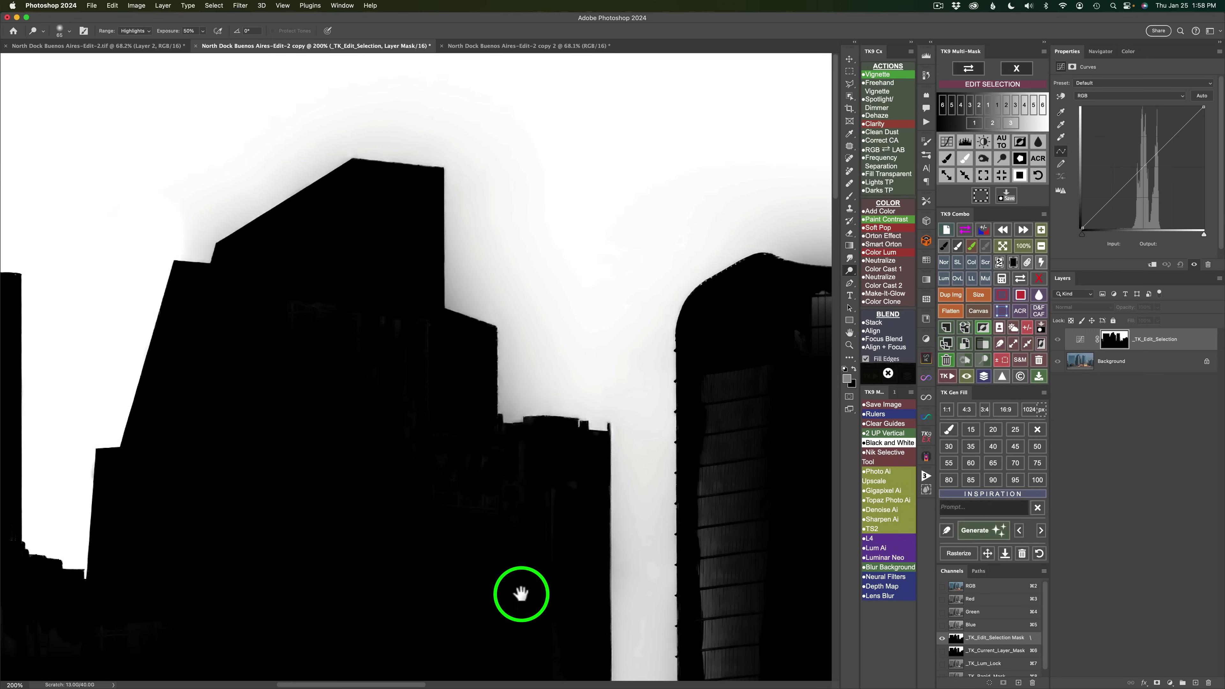
pyautogui.moveTo(519, 591); pyautogui.dragTo(451, 459)
pyautogui.moveTo(484, 601); pyautogui.dragTo(444, 423)
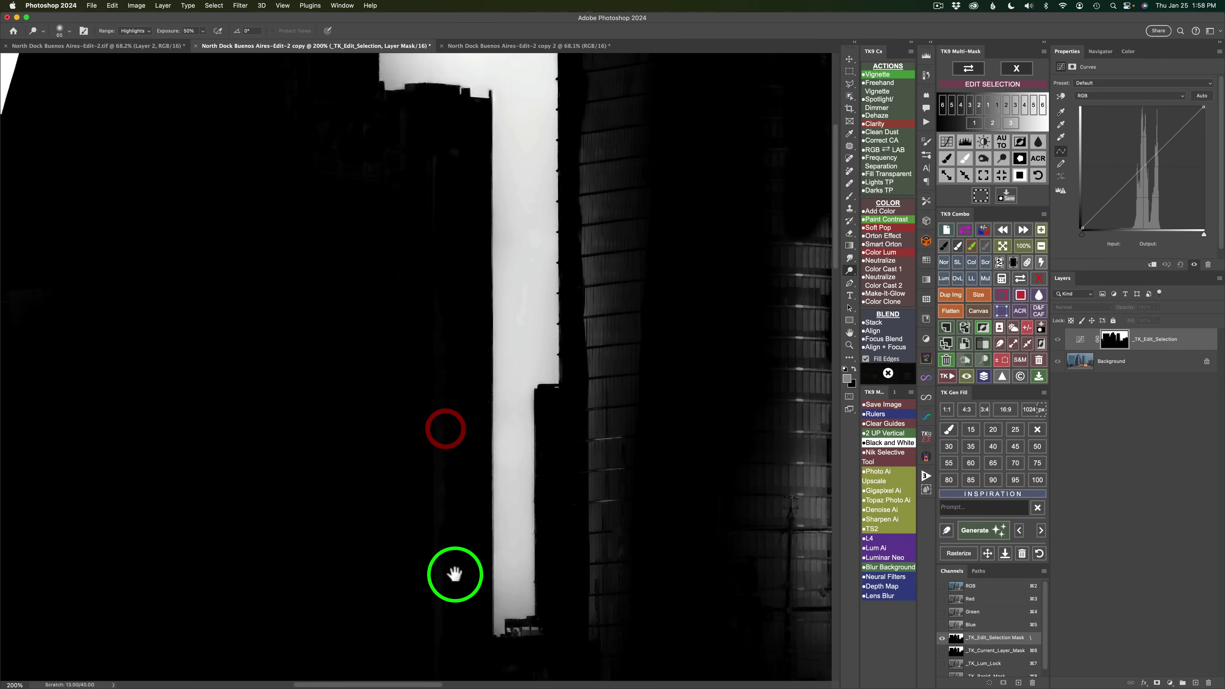
pyautogui.moveTo(457, 574); pyautogui.dragTo(415, 509)
pyautogui.moveTo(588, 451); pyautogui.dragTo(351, 495)
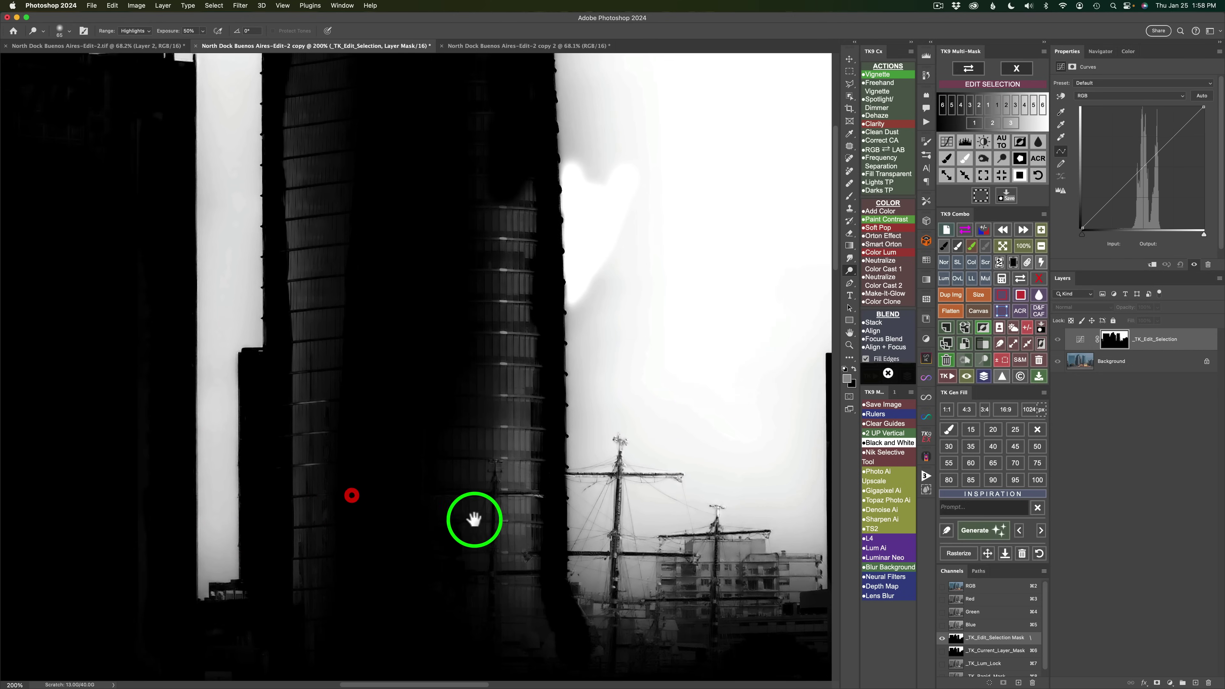
pyautogui.moveTo(610, 528); pyautogui.dragTo(432, 443)
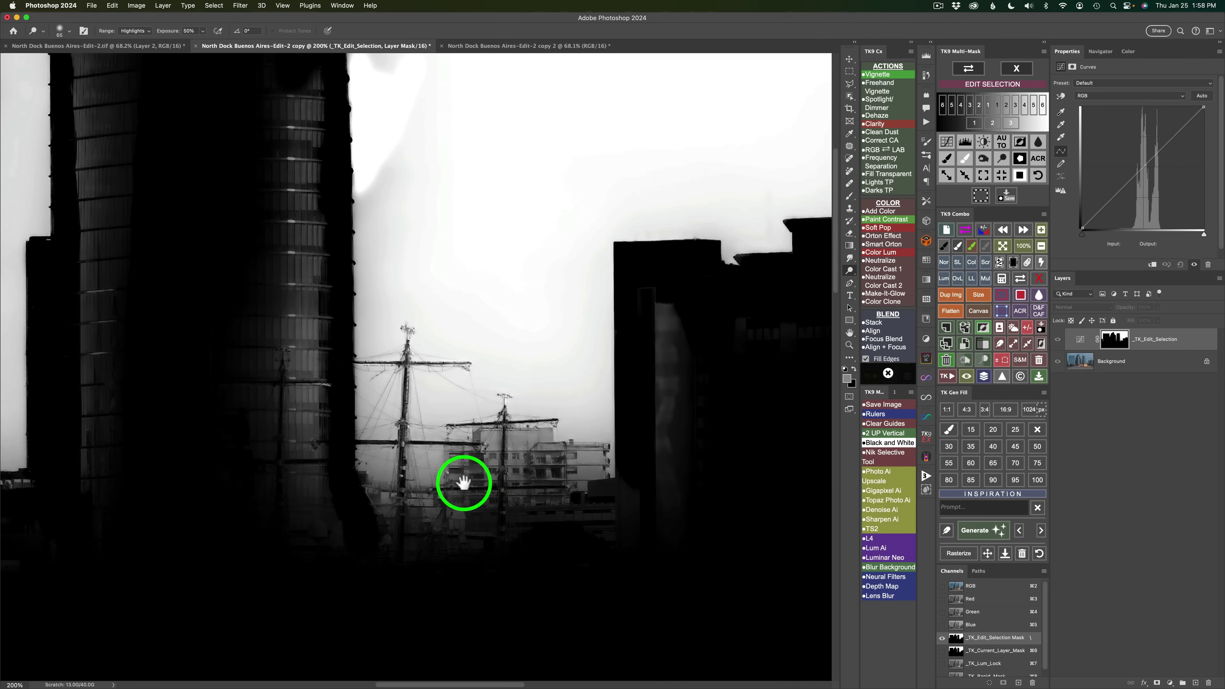
pyautogui.moveTo(574, 487); pyautogui.dragTo(331, 507)
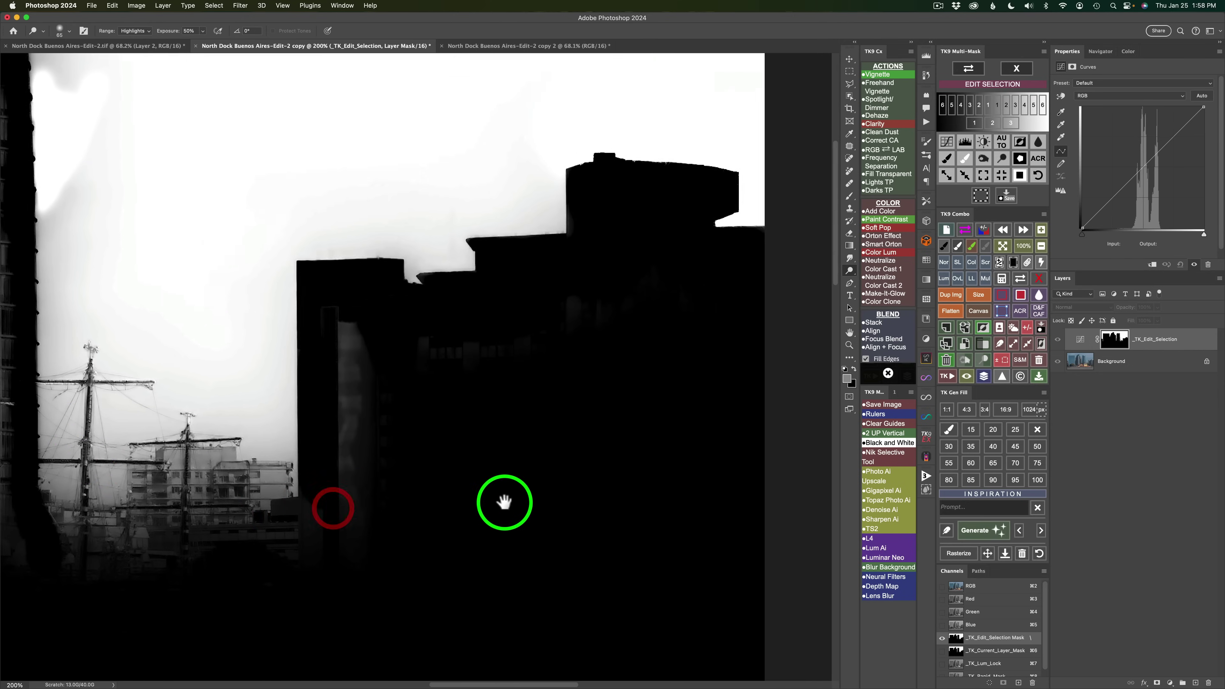
pyautogui.moveTo(503, 503); pyautogui.dragTo(745, 408)
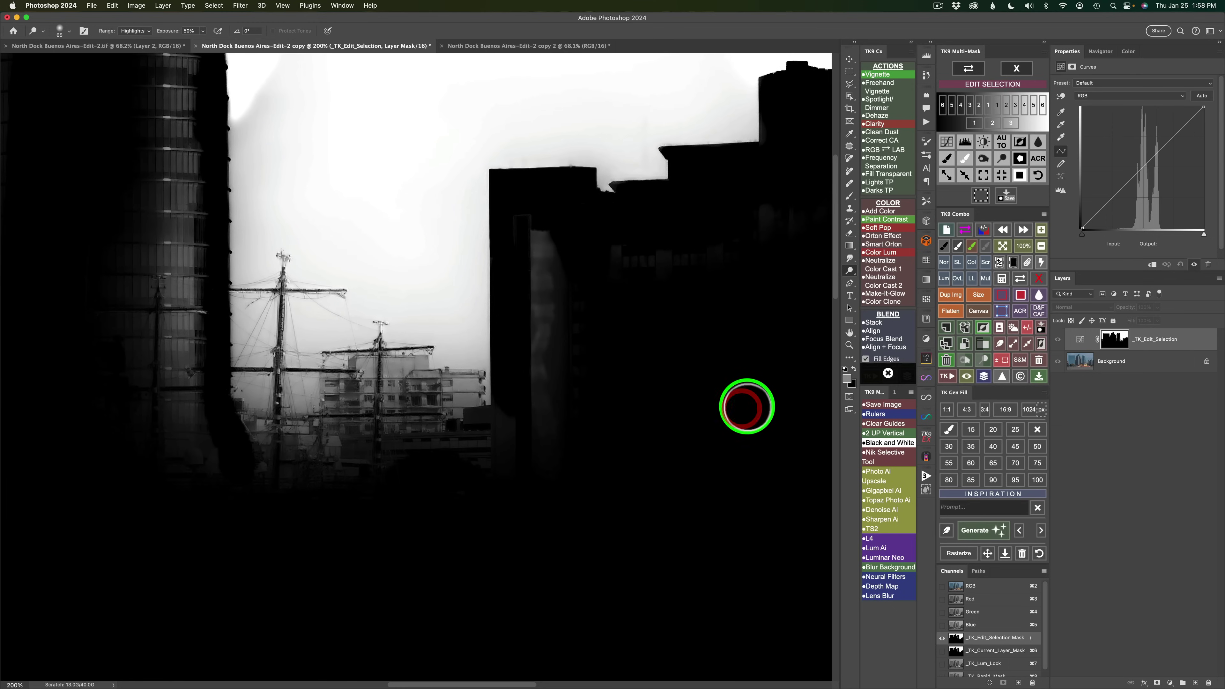
# Outline the gray facade strip of the building beside the ship masts with the Polygonal Lasso.
pyautogui.click(1002, 246)
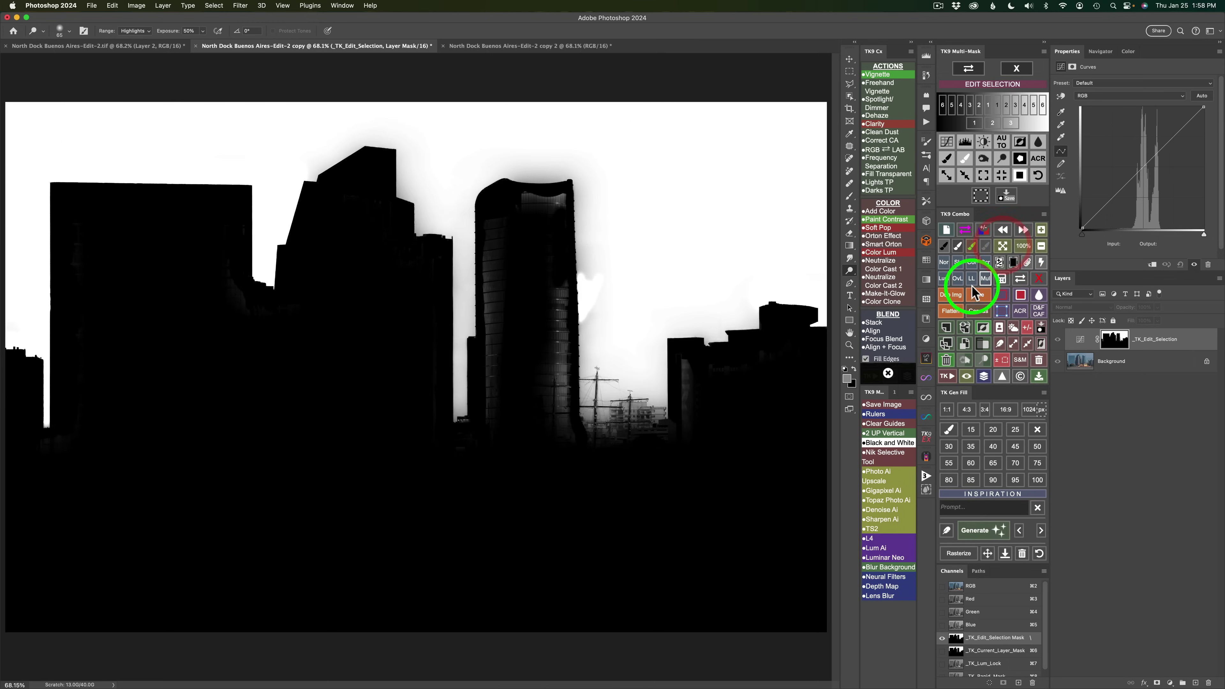
pyautogui.click(850, 84)
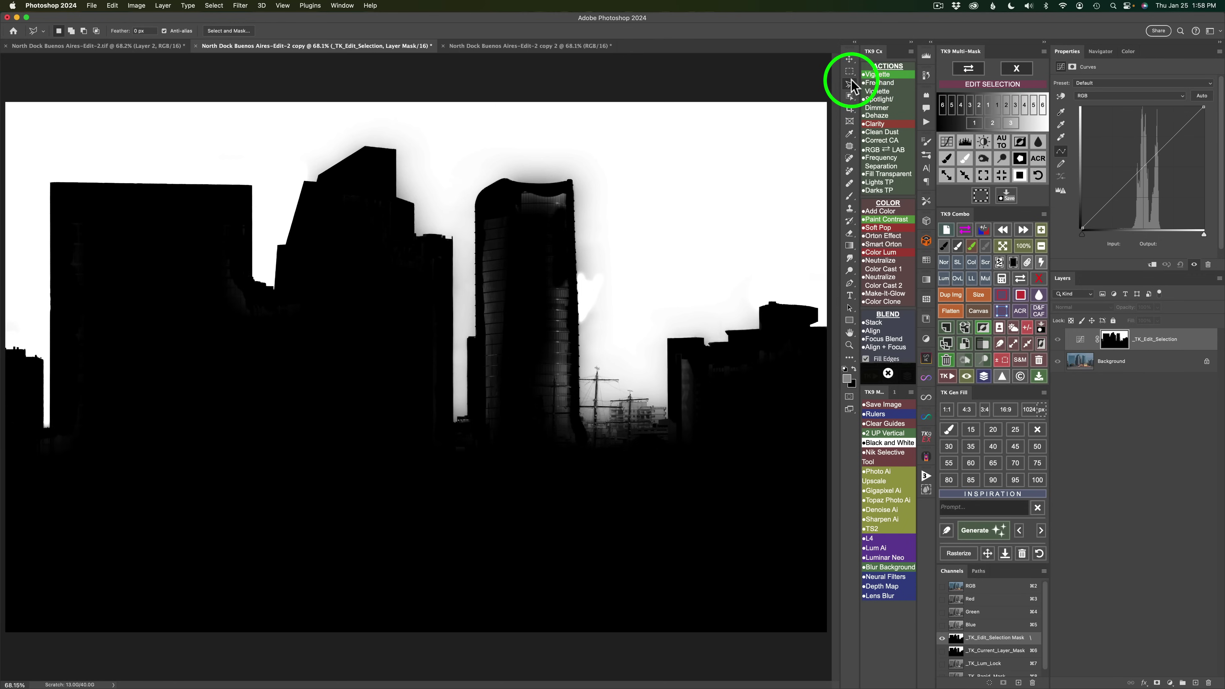
pyautogui.click(675, 351)
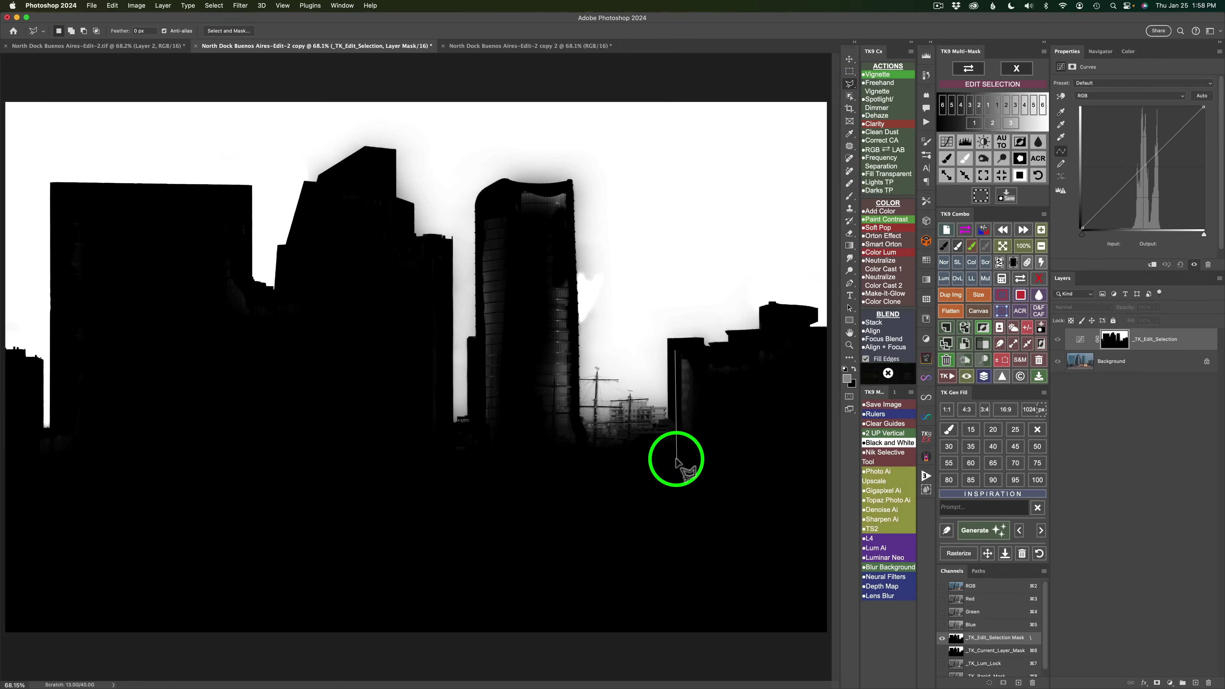
pyautogui.click(674, 455)
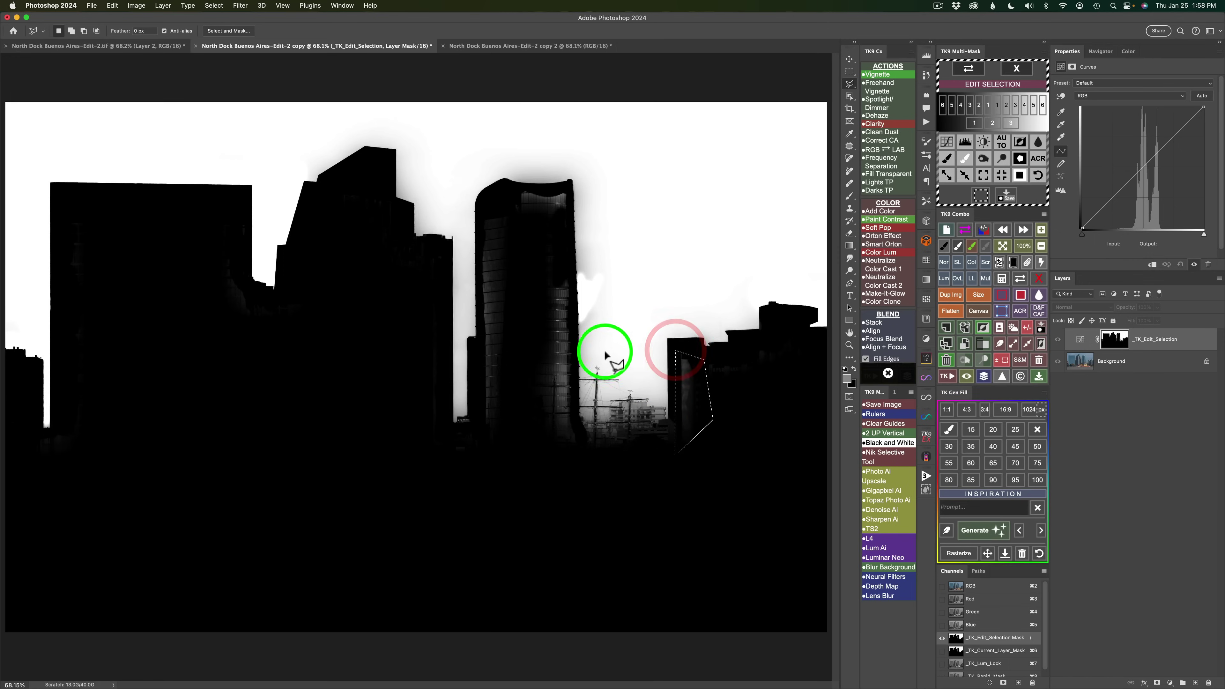
# Add Polygonal Lasso outlines around the curved tower's gray crown opening and the gray facade strips along both sides to the existing selection.
pyautogui.press('shift')
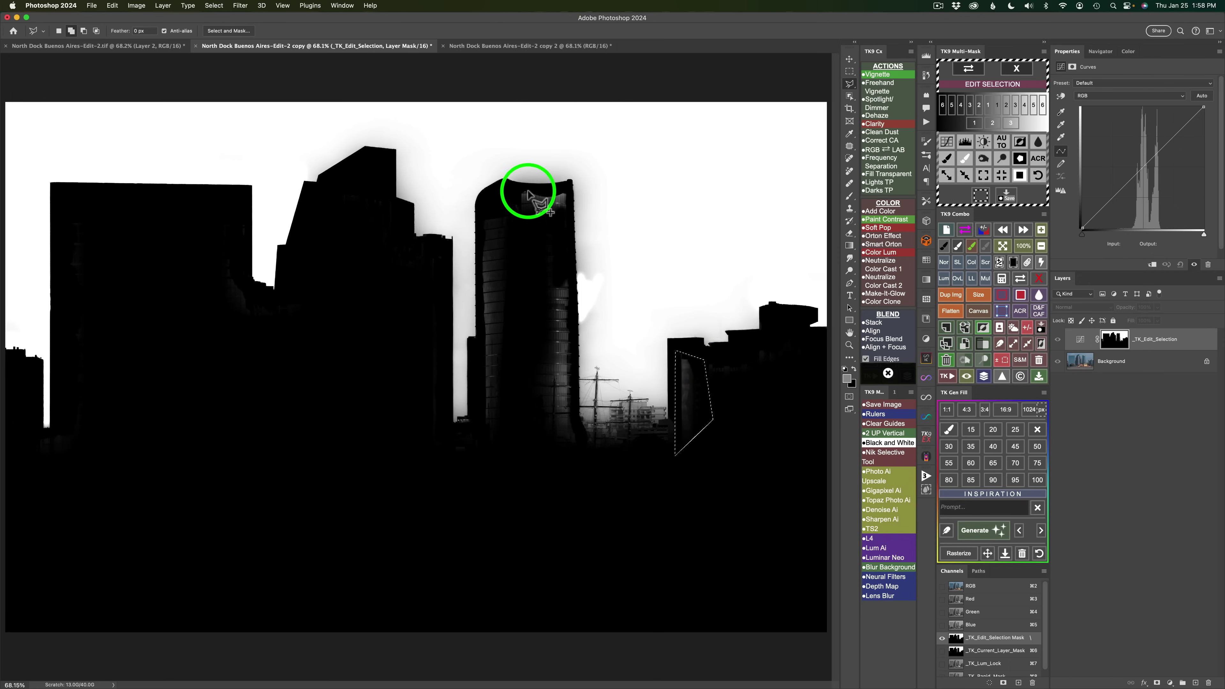
pyautogui.click(515, 188)
pyautogui.click(569, 188)
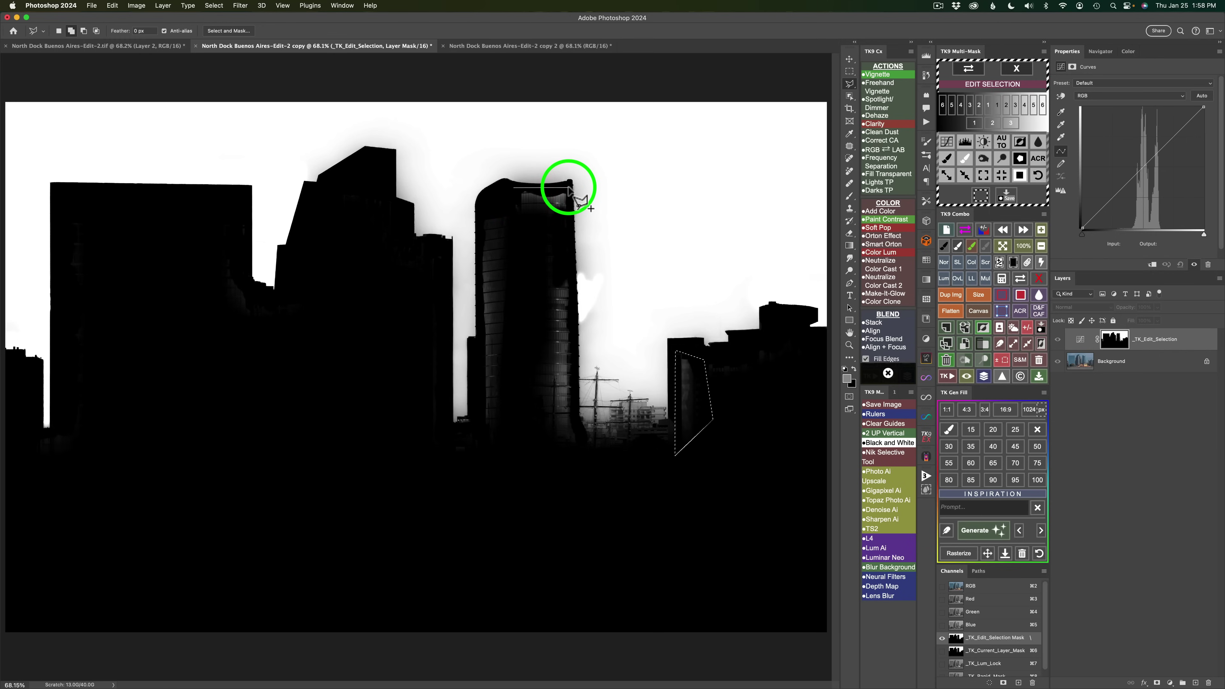
pyautogui.click(568, 214)
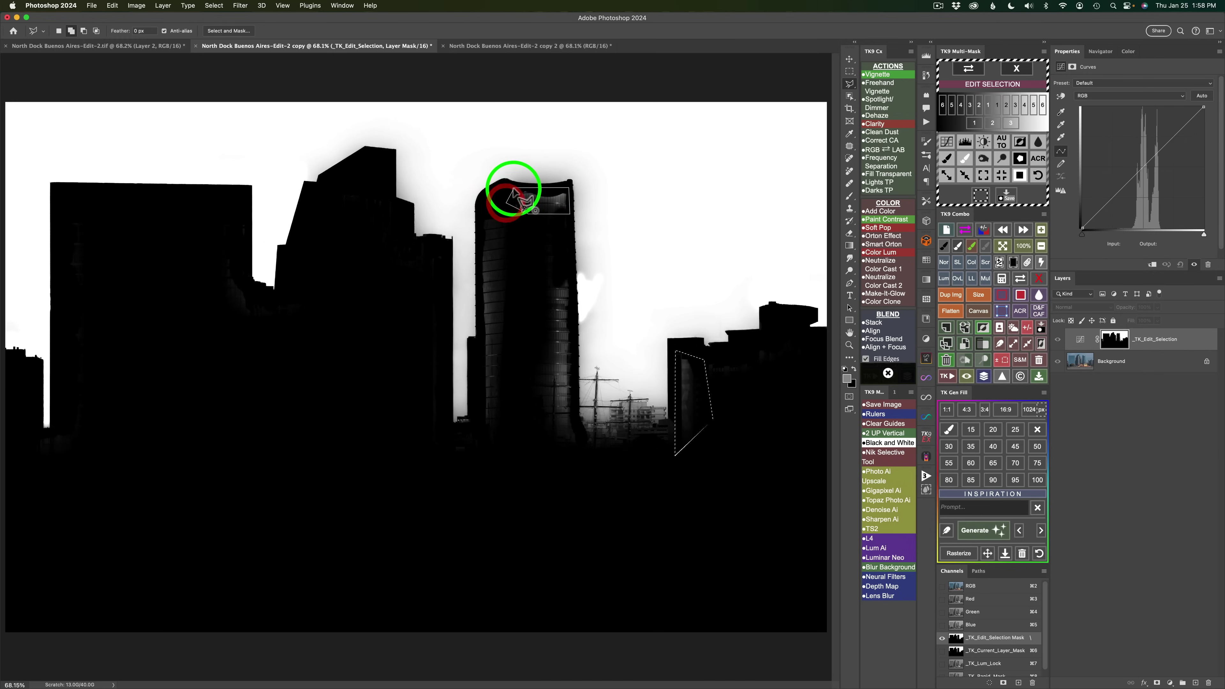
pyautogui.click(569, 269)
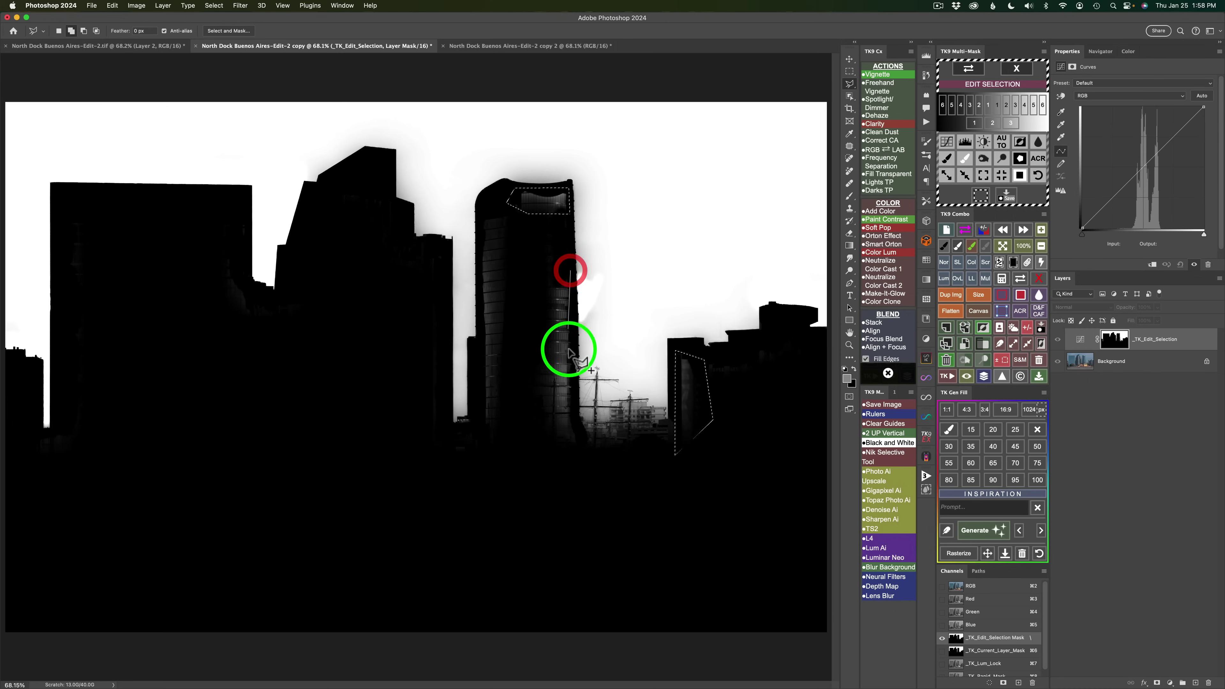
pyautogui.click(574, 439)
pyautogui.click(539, 422)
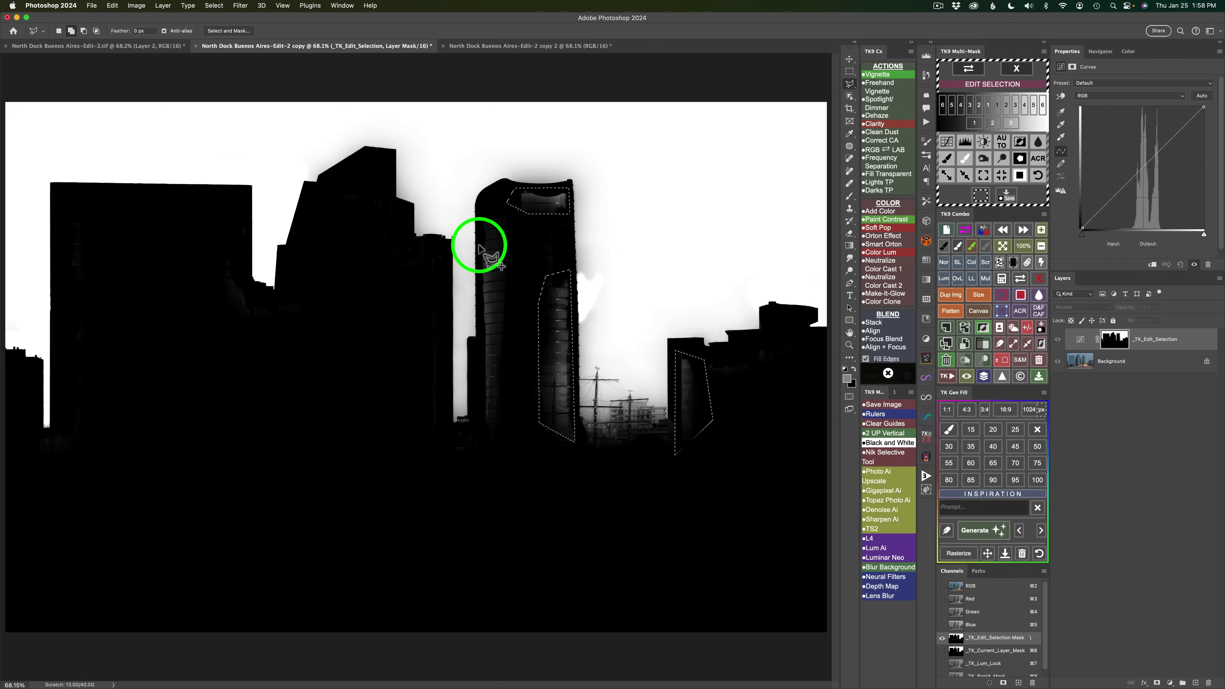
pyautogui.click(483, 444)
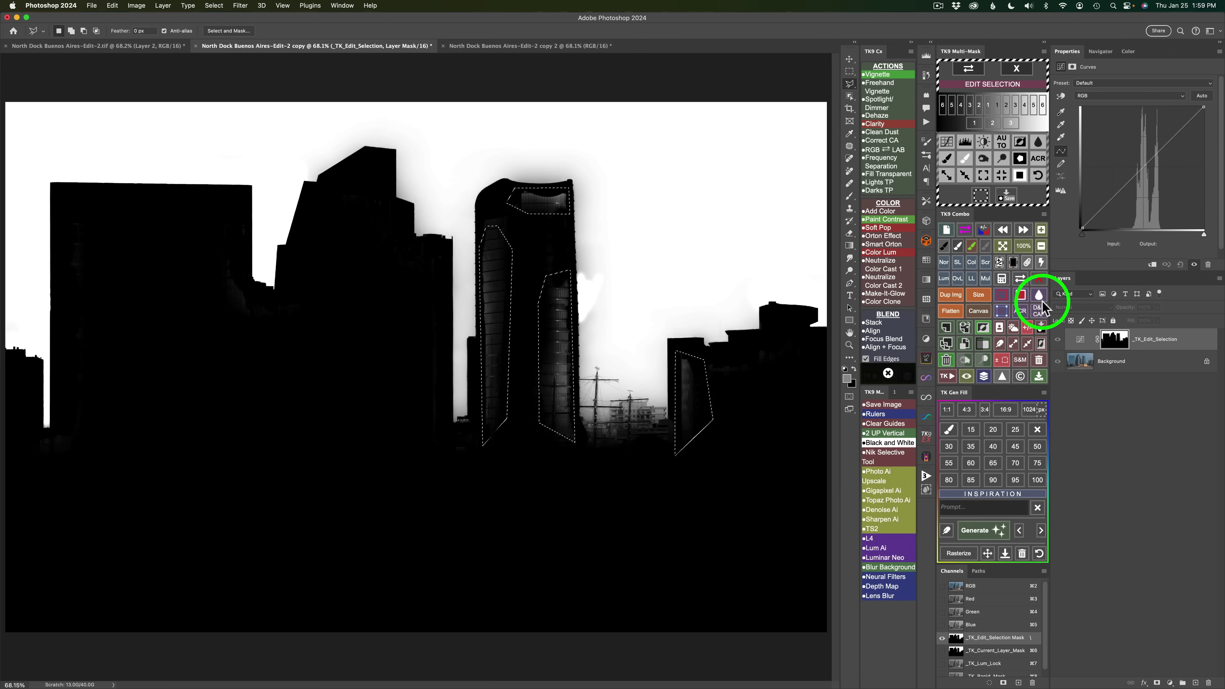
# Fill the outlined gray facade areas with black in Normal mode at 100% opacity and deselect.
pyautogui.click(1021, 296)
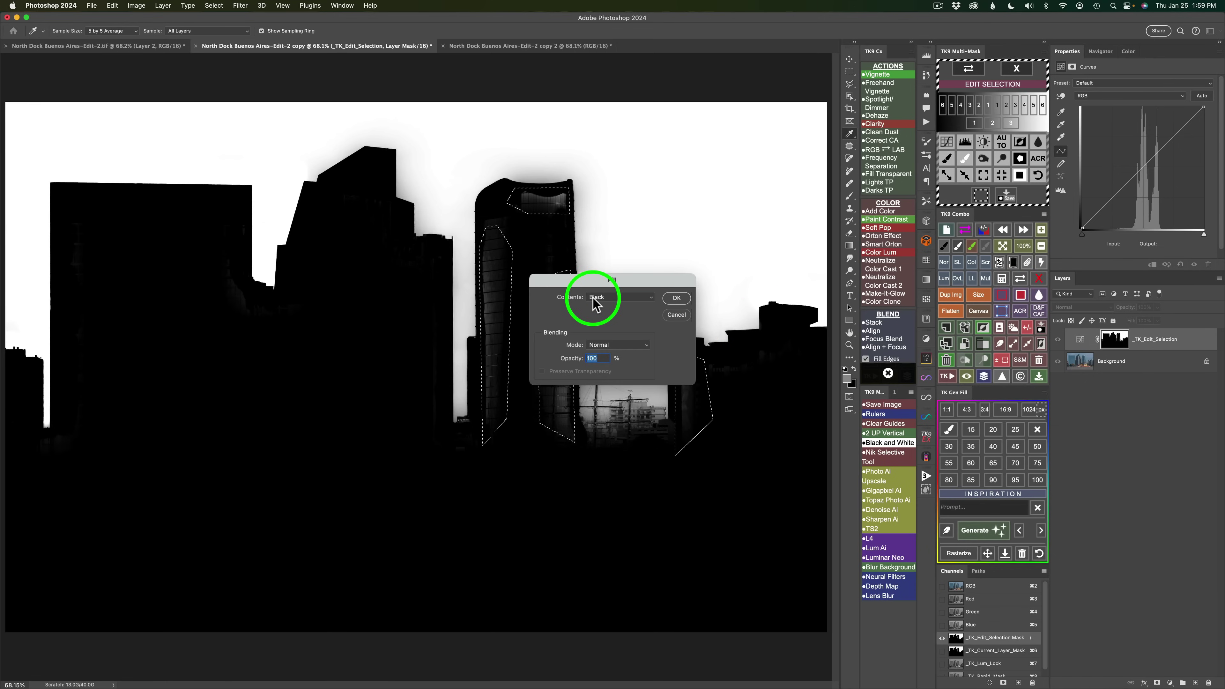
pyautogui.click(651, 302)
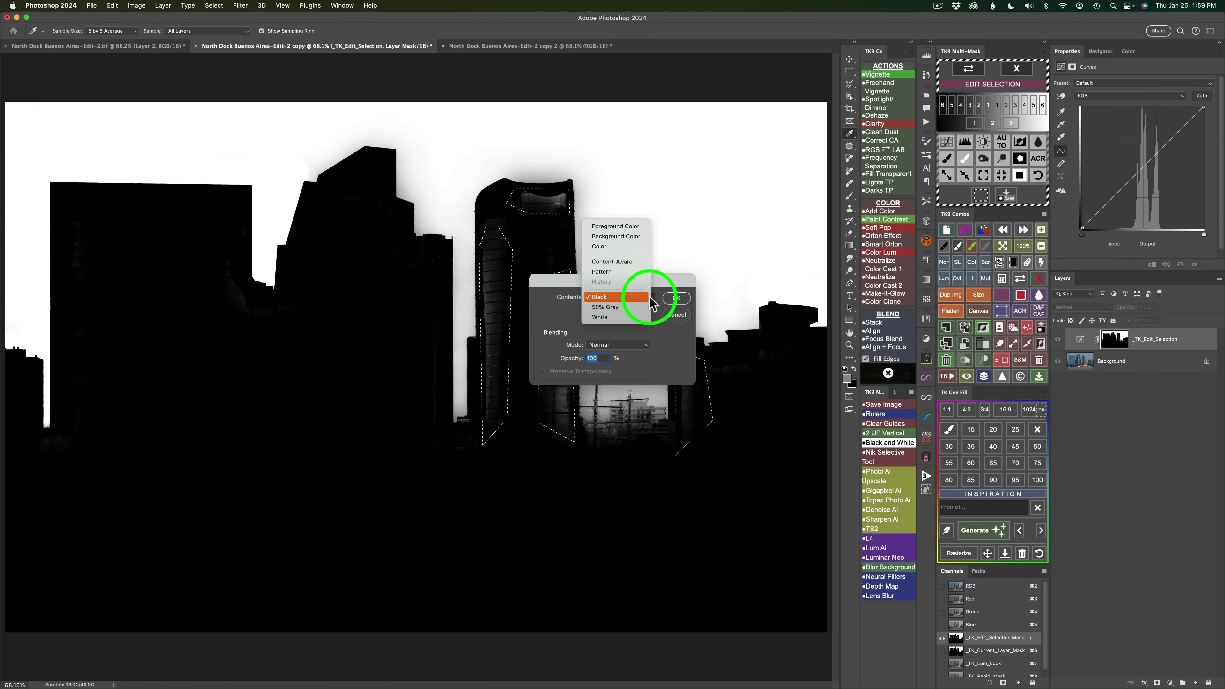
pyautogui.click(668, 338)
pyautogui.click(676, 297)
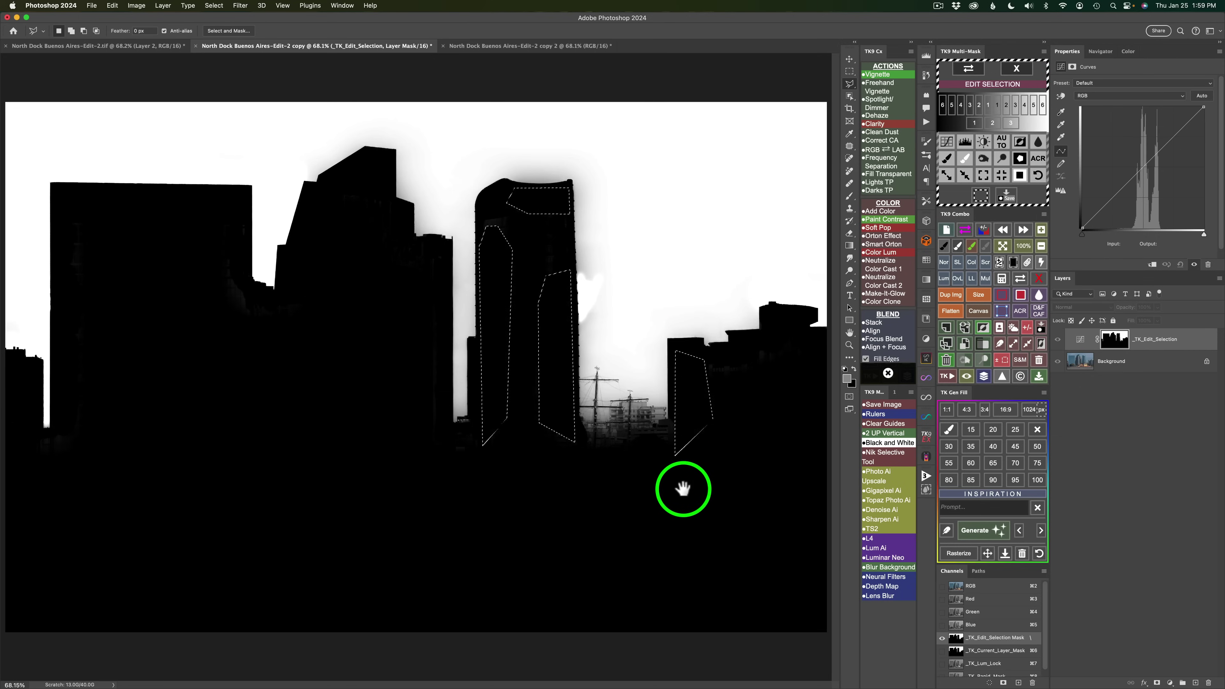
pyautogui.click(1027, 332)
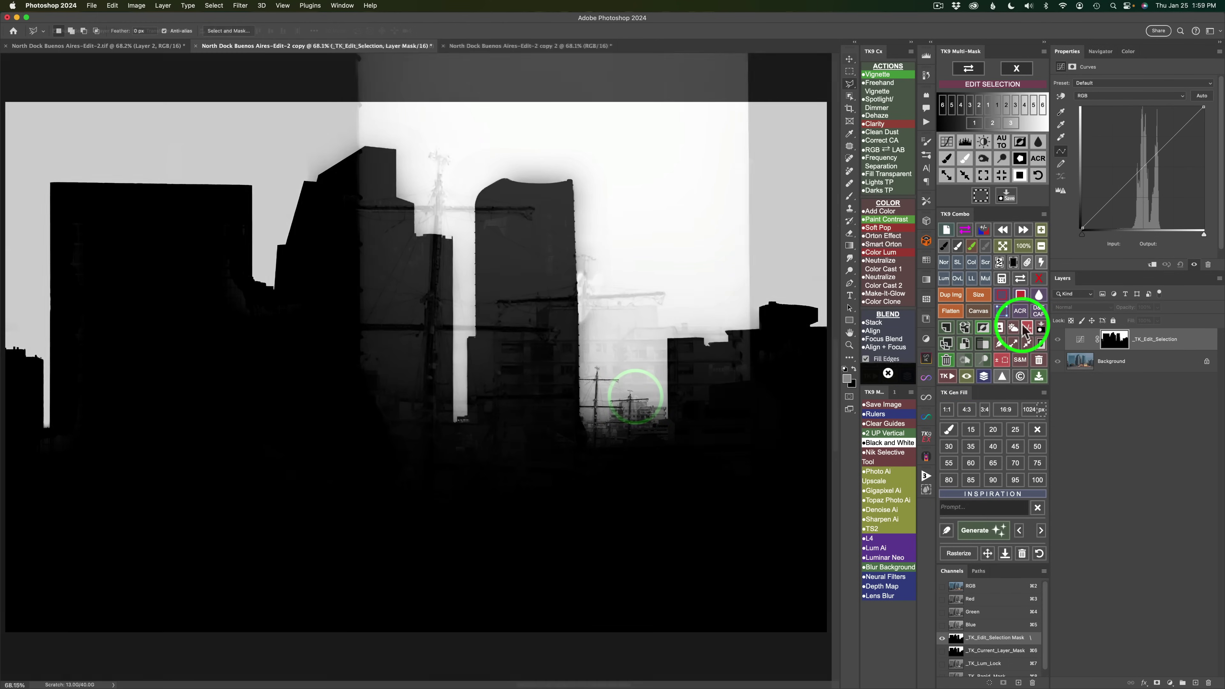
# Burn the top block of the apartment building behind the shorter mast to black, using Shadows range at 50% exposure and checking against the photo.
pyautogui.moveTo(623, 399)
pyautogui.mouseDown()
pyautogui.moveTo(634, 406)
pyautogui.moveTo(636, 394)
pyautogui.mouseUp()
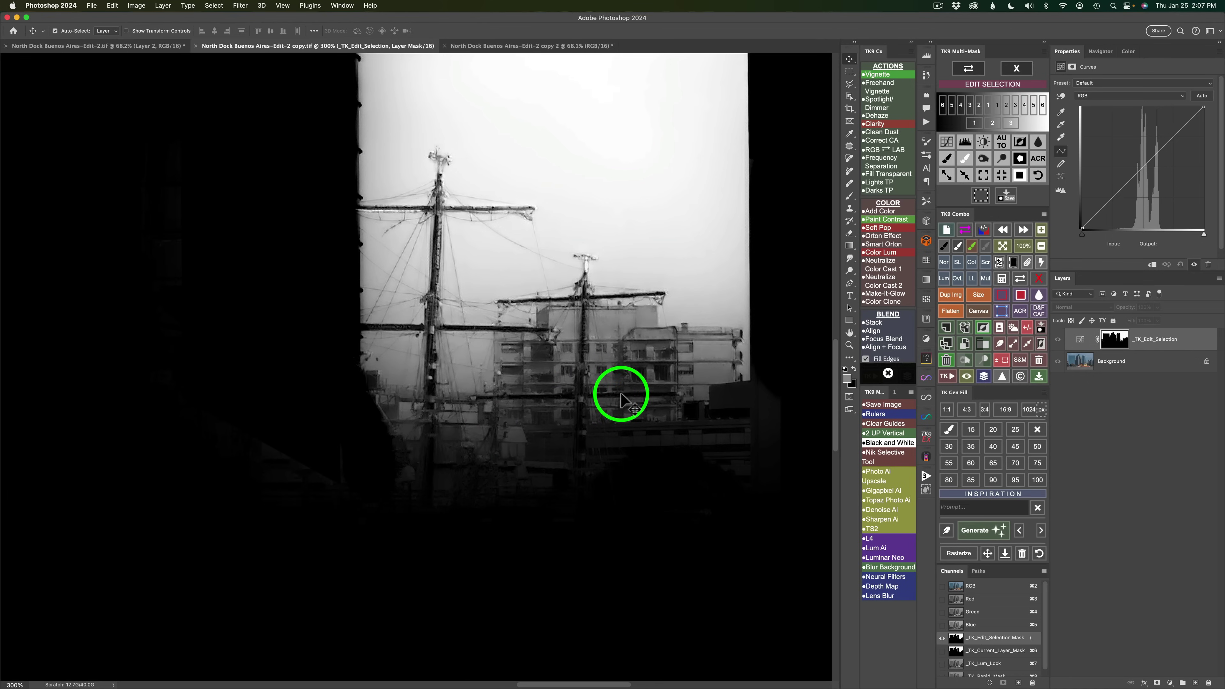
pyautogui.click(968, 69)
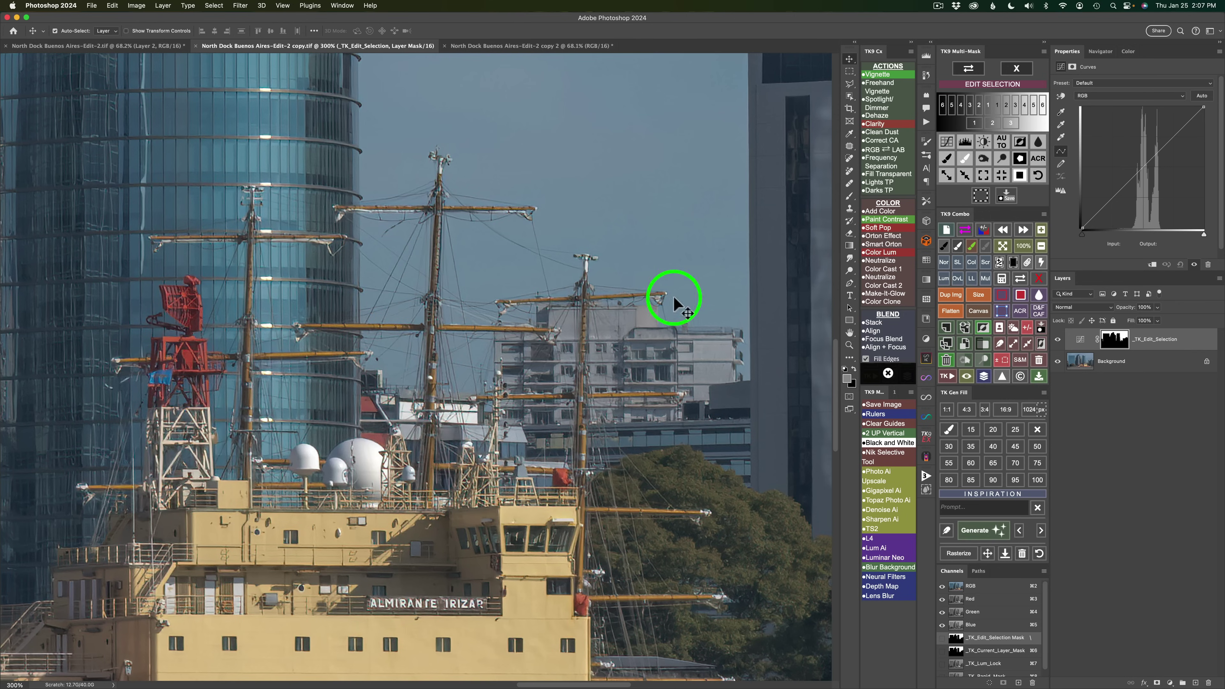
pyautogui.click(971, 70)
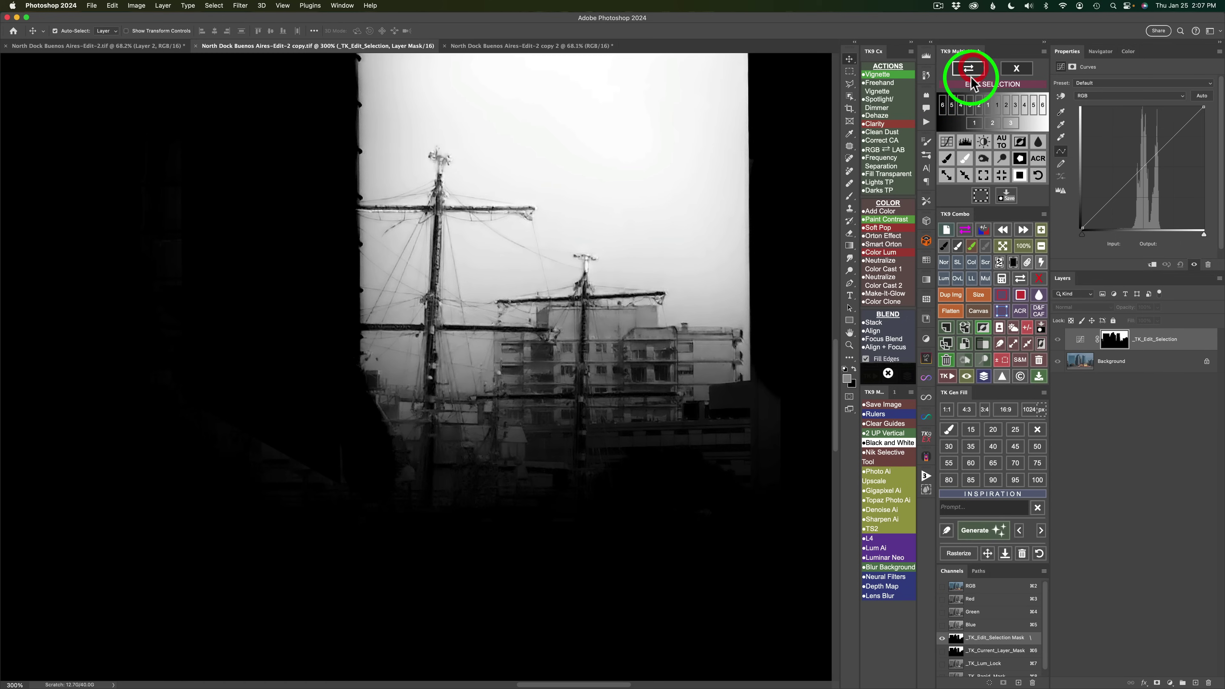
pyautogui.click(982, 159)
pyautogui.moveTo(555, 321)
pyautogui.mouseDown()
pyautogui.moveTo(542, 323)
pyautogui.moveTo(545, 341)
pyautogui.mouseUp()
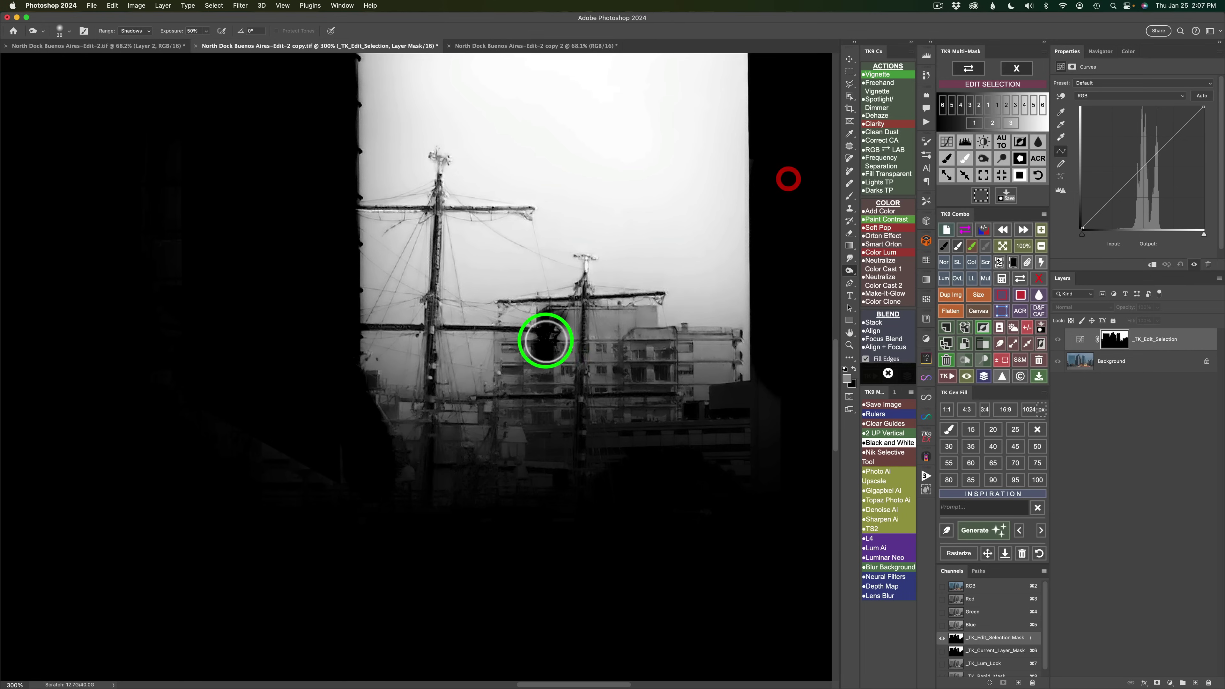
pyautogui.click(968, 70)
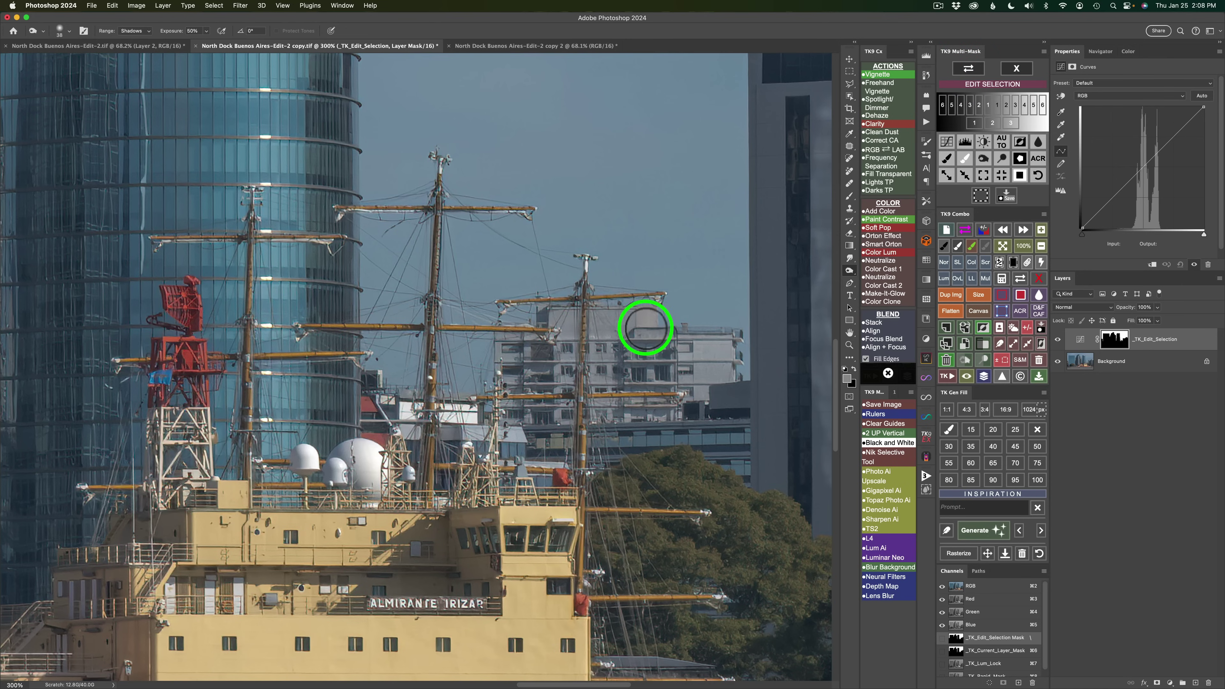
pyautogui.click(968, 70)
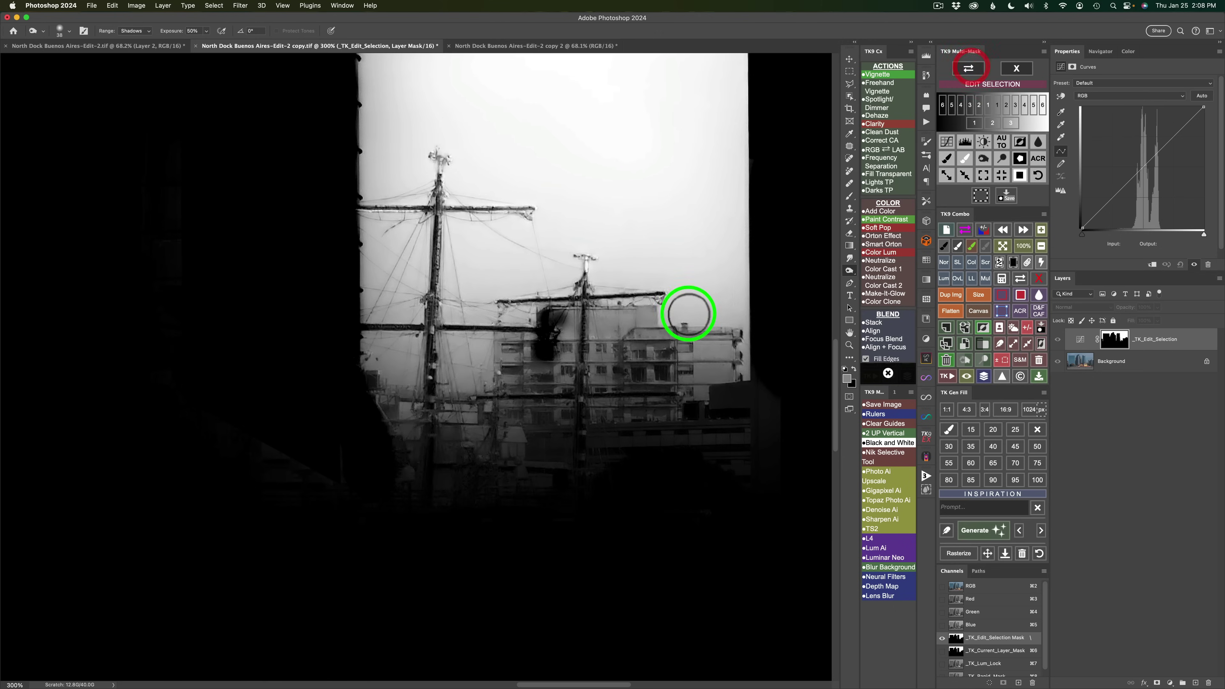
pyautogui.moveTo(646, 327)
pyautogui.mouseDown()
pyautogui.moveTo(626, 312)
pyautogui.moveTo(643, 323)
pyautogui.moveTo(558, 318)
pyautogui.moveTo(625, 320)
pyautogui.moveTo(577, 328)
pyautogui.mouseUp()
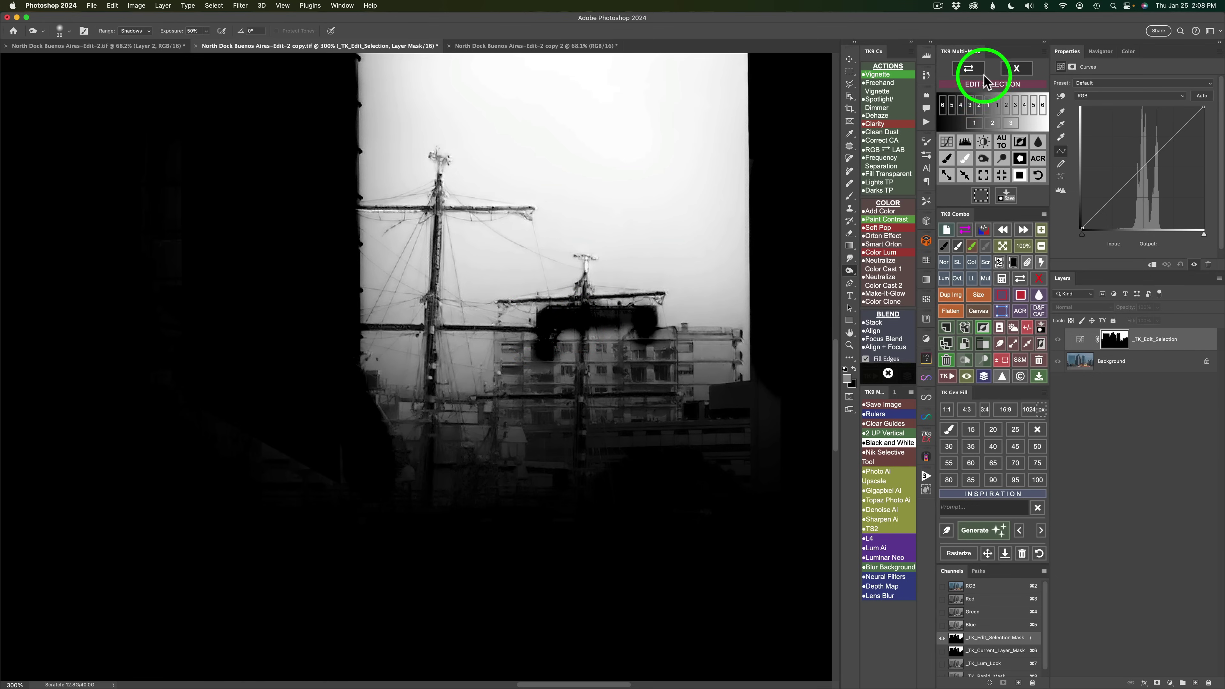
# Compare the mask with the photo and burn the apartment building's left wing to black down to its lower floors.
pyautogui.click(969, 70)
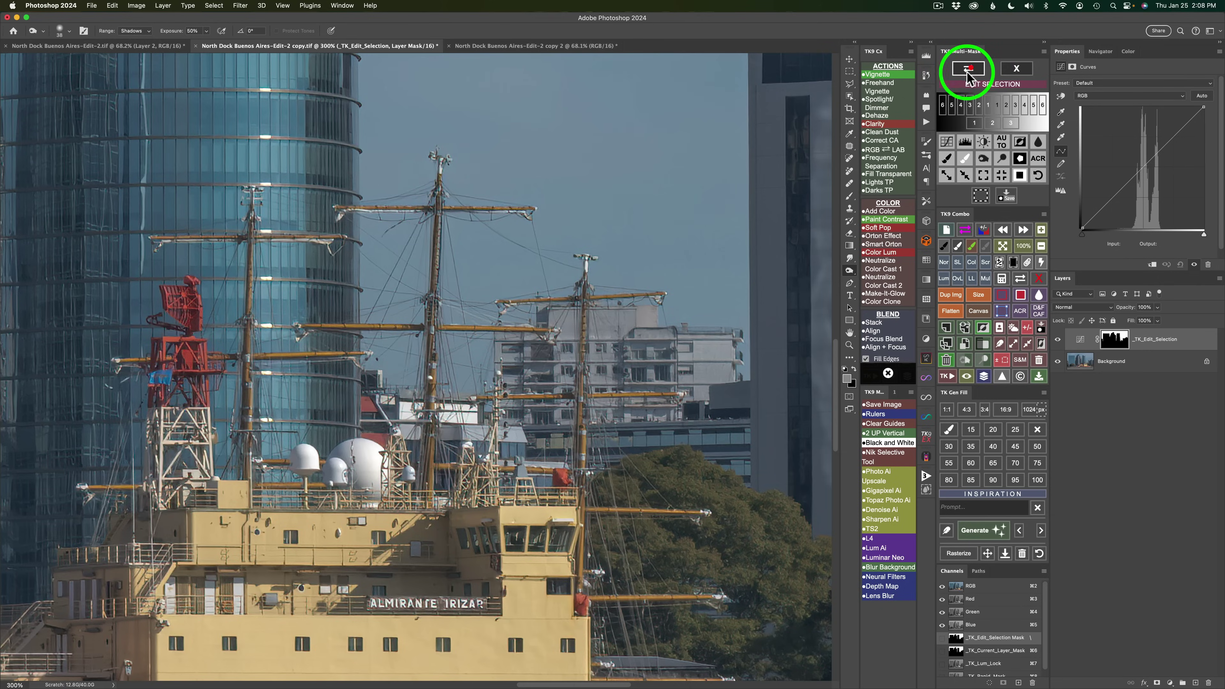
pyautogui.click(969, 71)
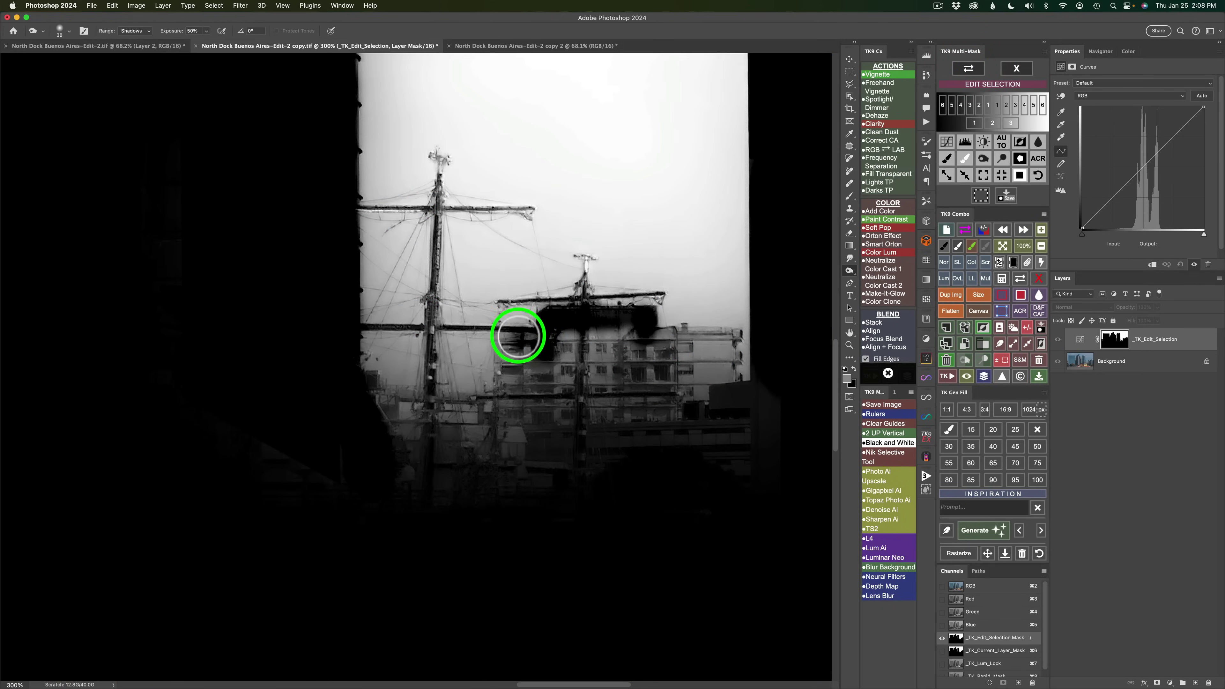
pyautogui.moveTo(517, 335)
pyautogui.mouseDown()
pyautogui.moveTo(505, 333)
pyautogui.moveTo(519, 331)
pyautogui.moveTo(506, 391)
pyautogui.moveTo(527, 352)
pyautogui.moveTo(549, 369)
pyautogui.moveTo(631, 334)
pyautogui.moveTo(547, 342)
pyautogui.moveTo(508, 361)
pyautogui.moveTo(519, 432)
pyautogui.mouseUp()
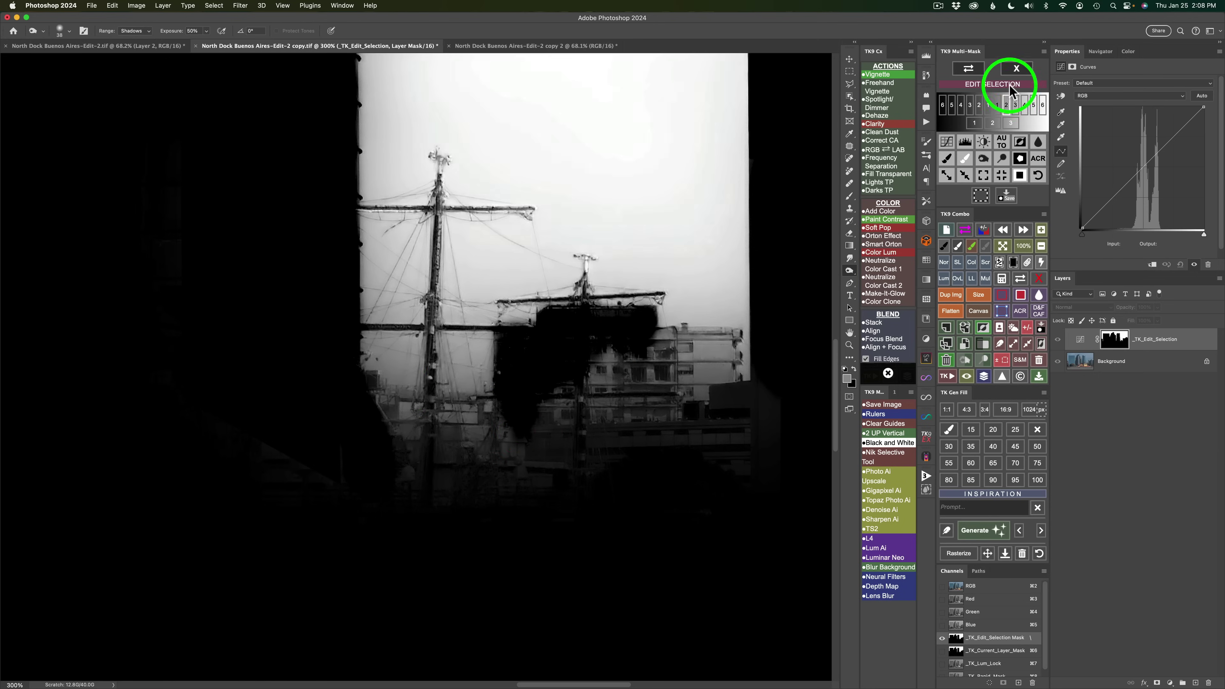
# Burn the low rooftops behind the taller mast and the rest of the apartment building's facade to black, following the roofline in the photo.
pyautogui.click(979, 73)
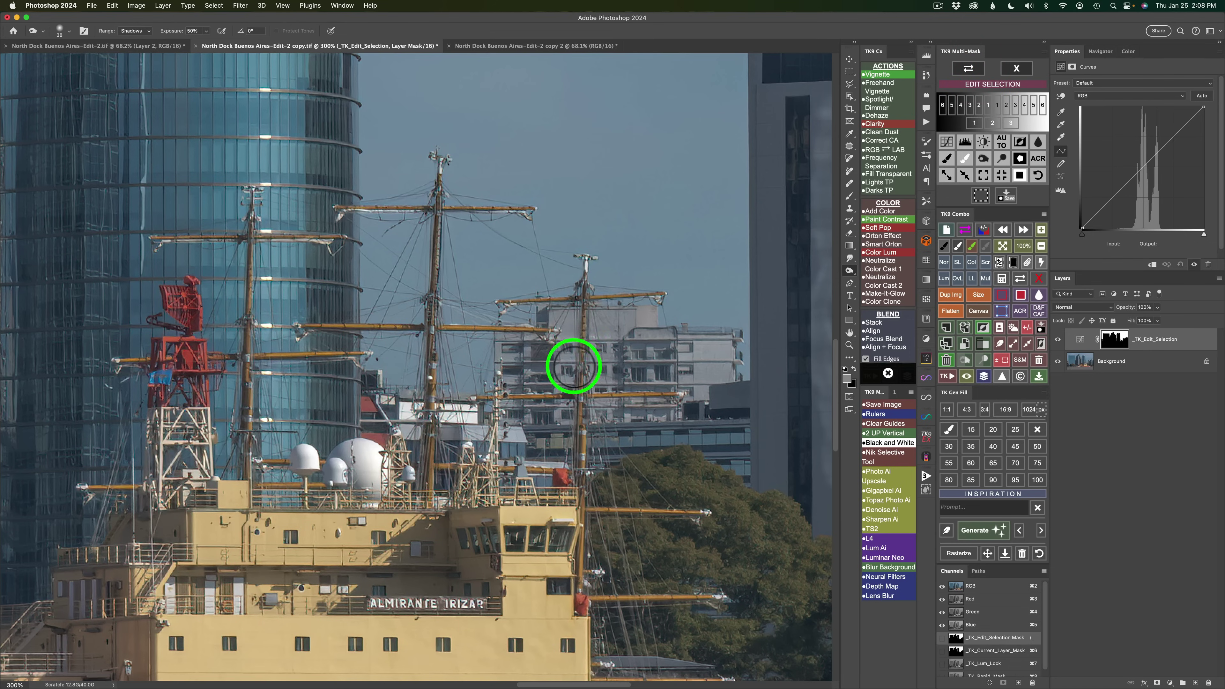
pyautogui.click(968, 69)
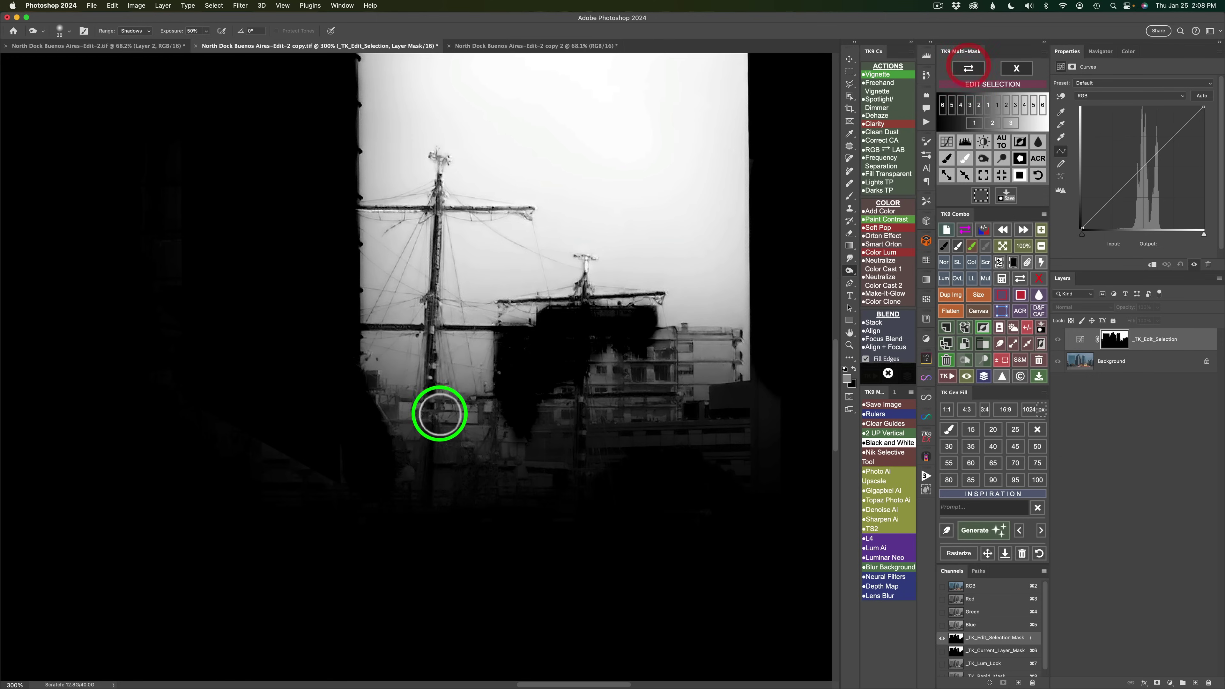
pyautogui.moveTo(435, 412)
pyautogui.mouseDown()
pyautogui.moveTo(390, 405)
pyautogui.moveTo(513, 408)
pyautogui.moveTo(411, 447)
pyautogui.moveTo(473, 436)
pyautogui.moveTo(395, 432)
pyautogui.moveTo(375, 413)
pyautogui.moveTo(493, 442)
pyautogui.moveTo(405, 449)
pyautogui.moveTo(496, 472)
pyautogui.moveTo(561, 396)
pyautogui.moveTo(364, 486)
pyautogui.moveTo(470, 422)
pyautogui.moveTo(465, 438)
pyautogui.moveTo(532, 420)
pyautogui.moveTo(657, 338)
pyautogui.moveTo(724, 341)
pyautogui.mouseUp()
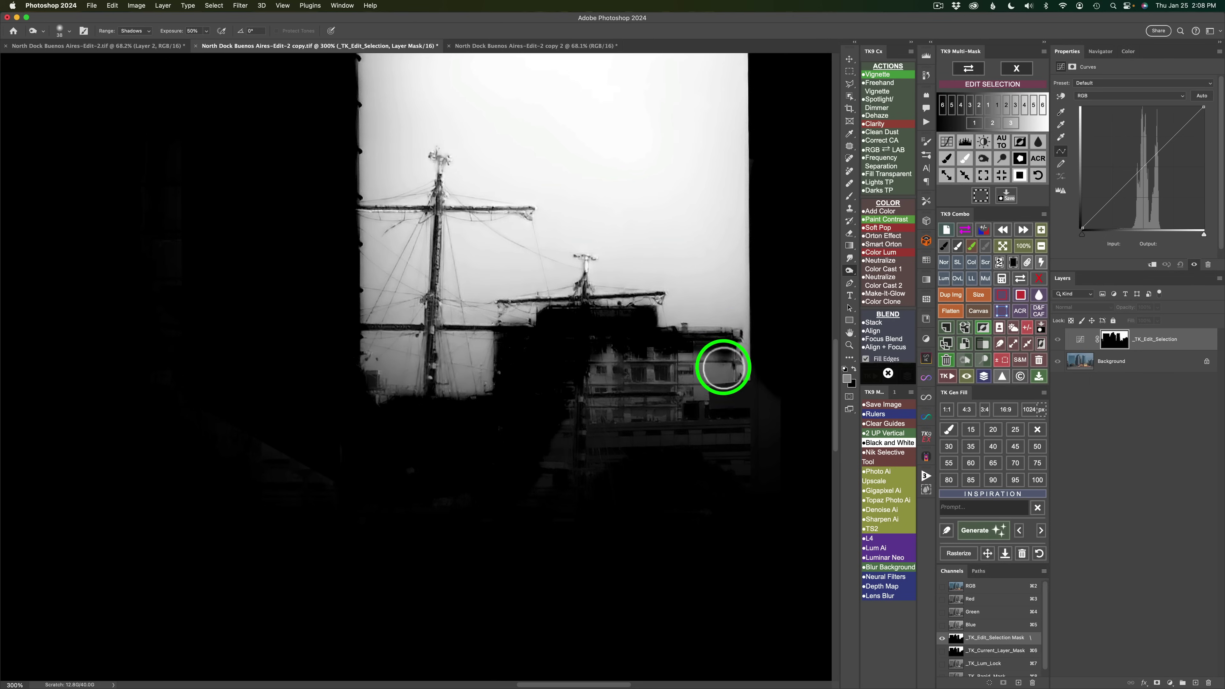
pyautogui.moveTo(698, 348)
pyautogui.mouseDown()
pyautogui.moveTo(582, 343)
pyautogui.moveTo(721, 368)
pyautogui.mouseUp()
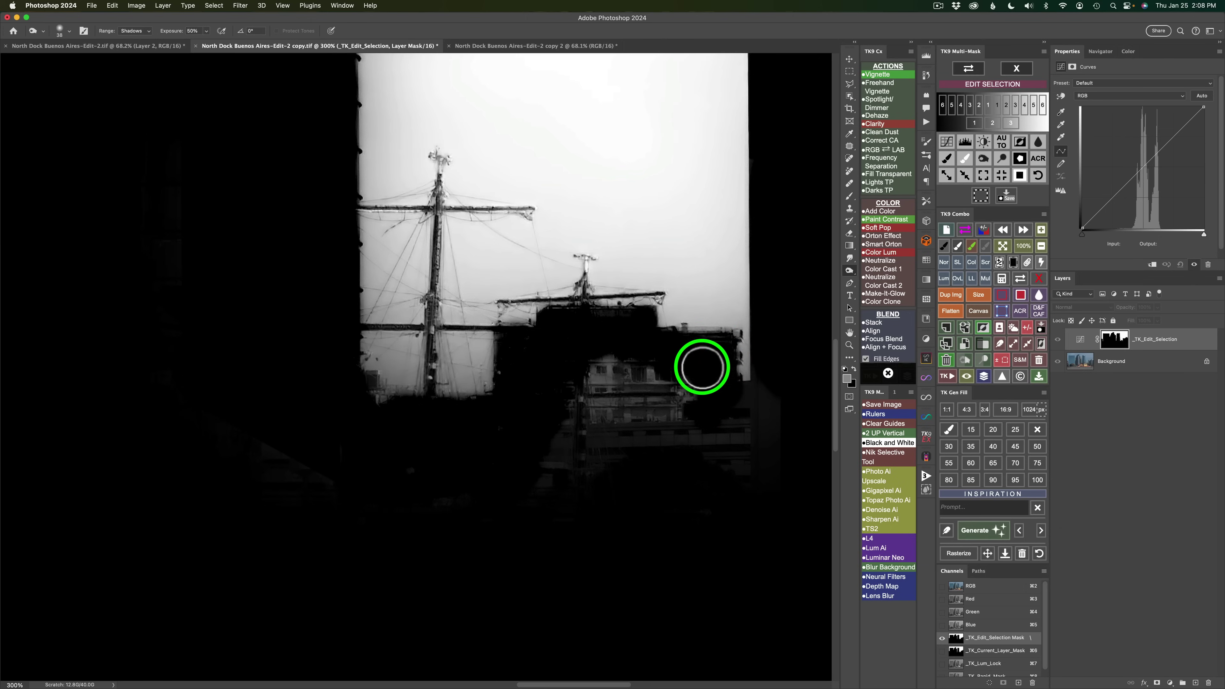
pyautogui.moveTo(702, 366)
pyautogui.mouseDown()
pyautogui.moveTo(572, 378)
pyautogui.moveTo(582, 372)
pyautogui.mouseUp()
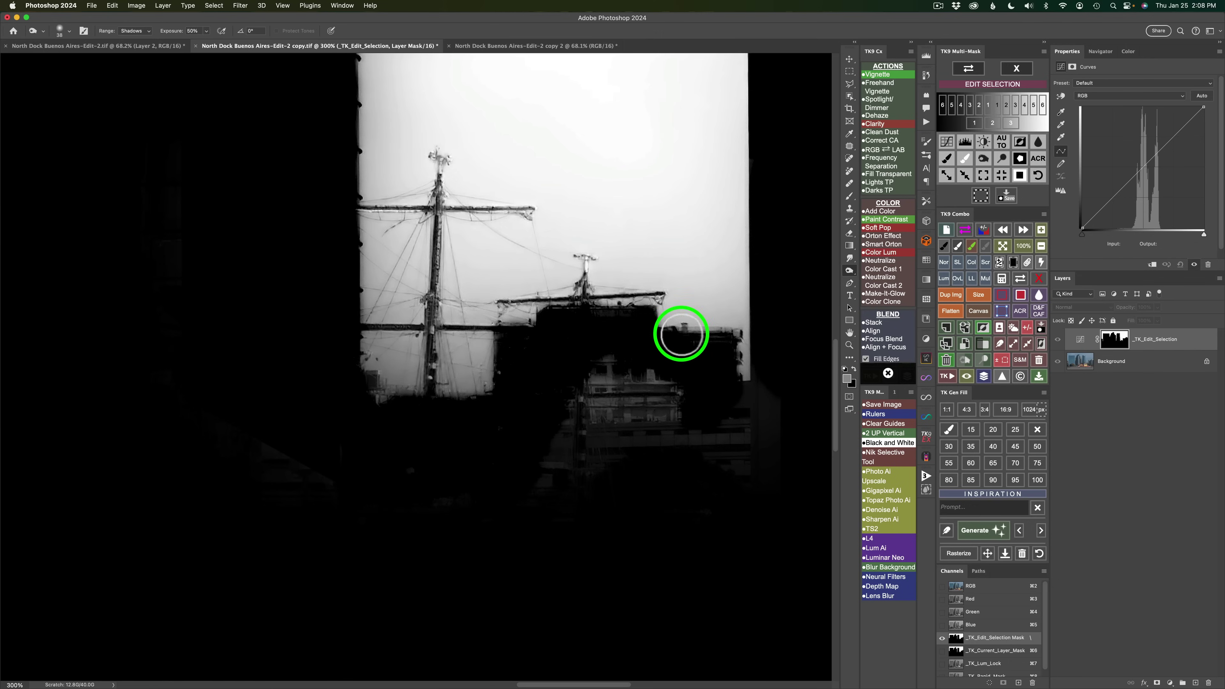
pyautogui.moveTo(682, 326)
pyautogui.mouseDown()
pyautogui.moveTo(673, 398)
pyautogui.moveTo(671, 376)
pyautogui.moveTo(553, 381)
pyautogui.moveTo(668, 364)
pyautogui.moveTo(606, 364)
pyautogui.moveTo(579, 387)
pyautogui.moveTo(669, 388)
pyautogui.moveTo(519, 452)
pyautogui.moveTo(636, 373)
pyautogui.moveTo(648, 410)
pyautogui.moveTo(723, 388)
pyautogui.moveTo(719, 417)
pyautogui.moveTo(749, 428)
pyautogui.moveTo(708, 453)
pyautogui.moveTo(725, 469)
pyautogui.moveTo(721, 447)
pyautogui.moveTo(543, 436)
pyautogui.moveTo(385, 470)
pyautogui.mouseUp()
pyautogui.click(410, 451)
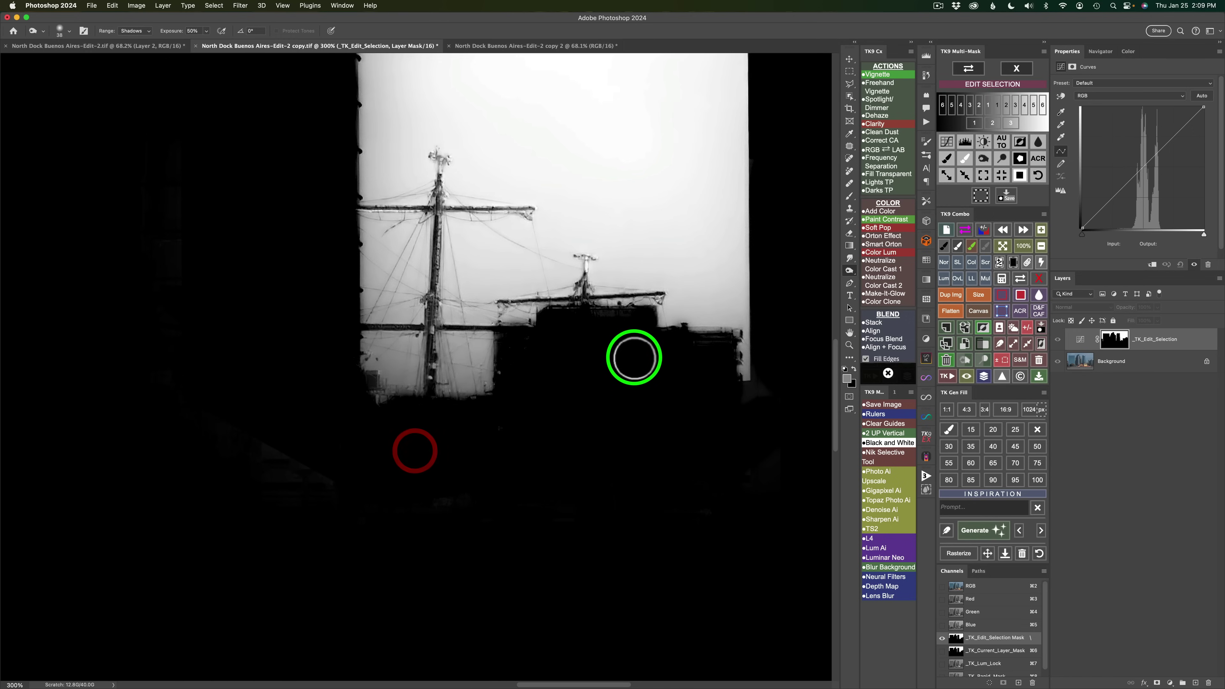
# Burn the apartment building's left edge and the adjoining low rooftops with a smaller brush, after checking their outline in the photo.
pyautogui.click(969, 69)
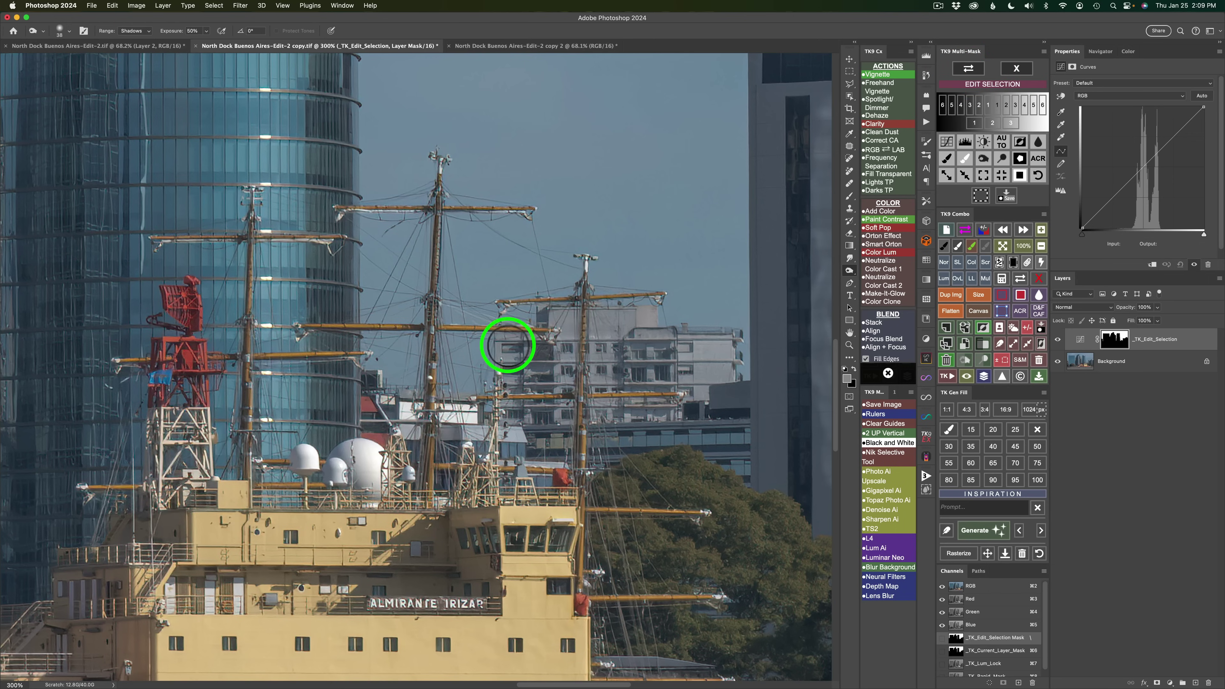
pyautogui.click(969, 68)
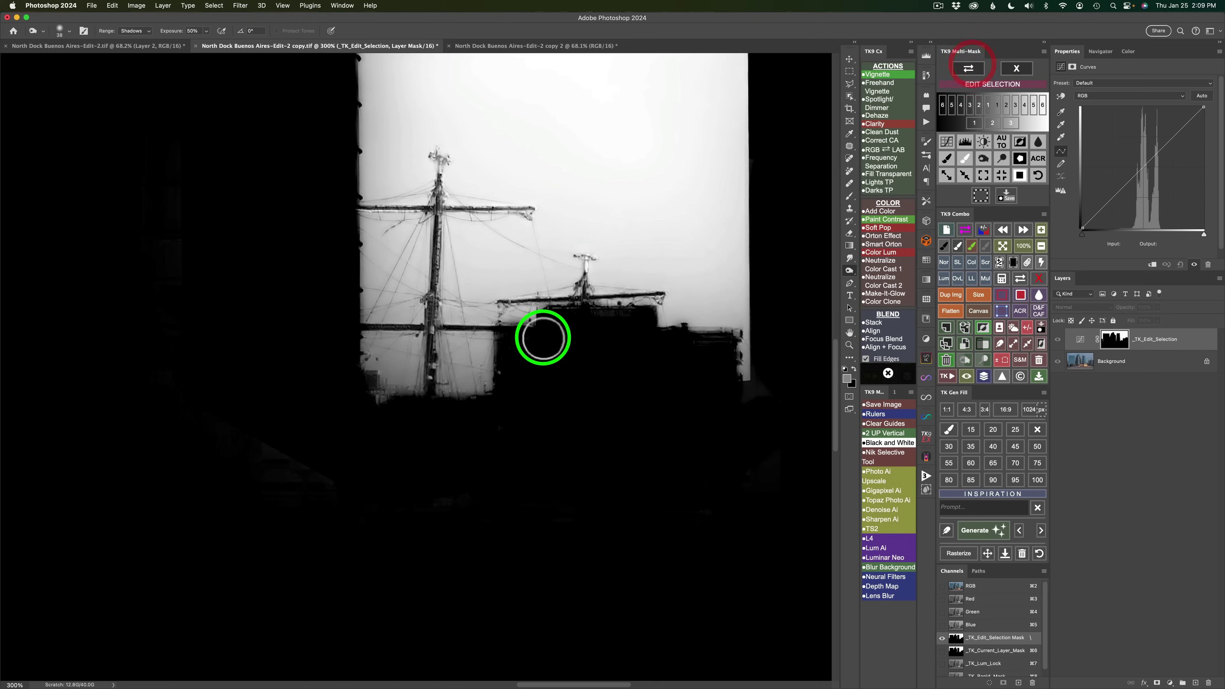
pyautogui.moveTo(523, 337); pyautogui.dragTo(501, 345)
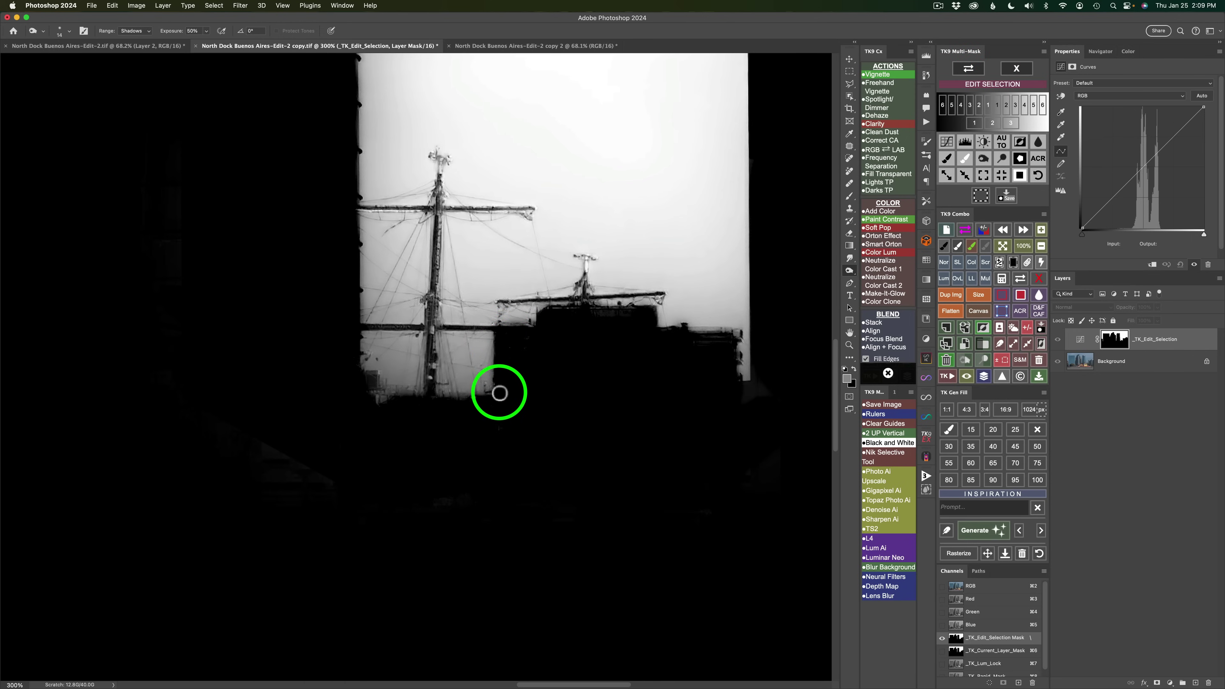
pyautogui.click(477, 365)
pyautogui.click(380, 398)
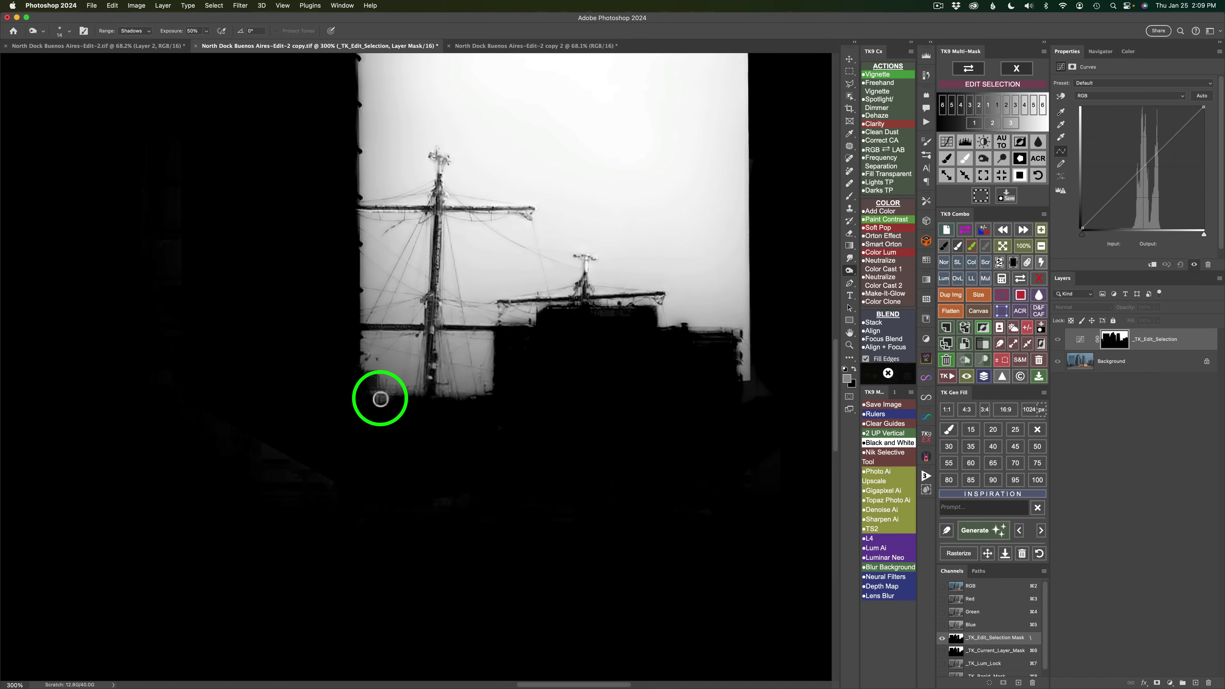
# Burn the remaining gray along the rooftops at the taller mast's foot and on the apartment building's right wing, using the photo as reference.
pyautogui.click(968, 67)
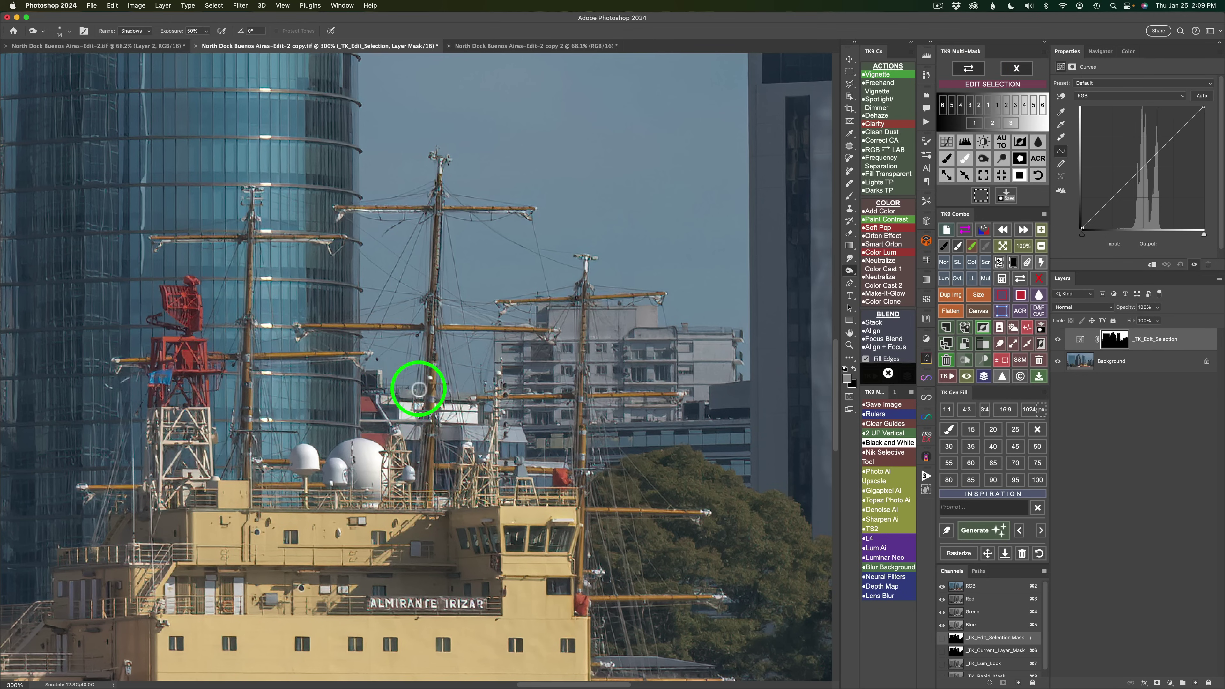
pyautogui.click(968, 66)
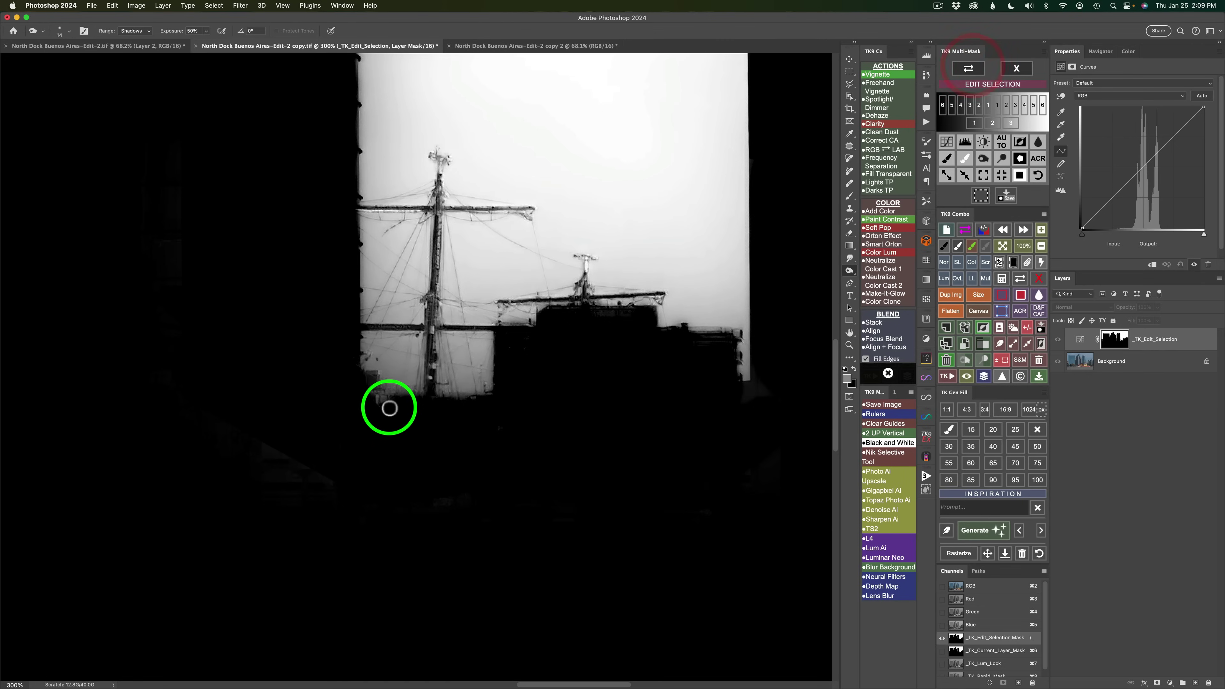
pyautogui.moveTo(389, 408)
pyautogui.mouseDown()
pyautogui.moveTo(376, 375)
pyautogui.moveTo(376, 393)
pyautogui.moveTo(365, 389)
pyautogui.moveTo(377, 391)
pyautogui.moveTo(376, 377)
pyautogui.moveTo(364, 392)
pyautogui.moveTo(363, 378)
pyautogui.moveTo(370, 400)
pyautogui.moveTo(482, 421)
pyautogui.mouseUp()
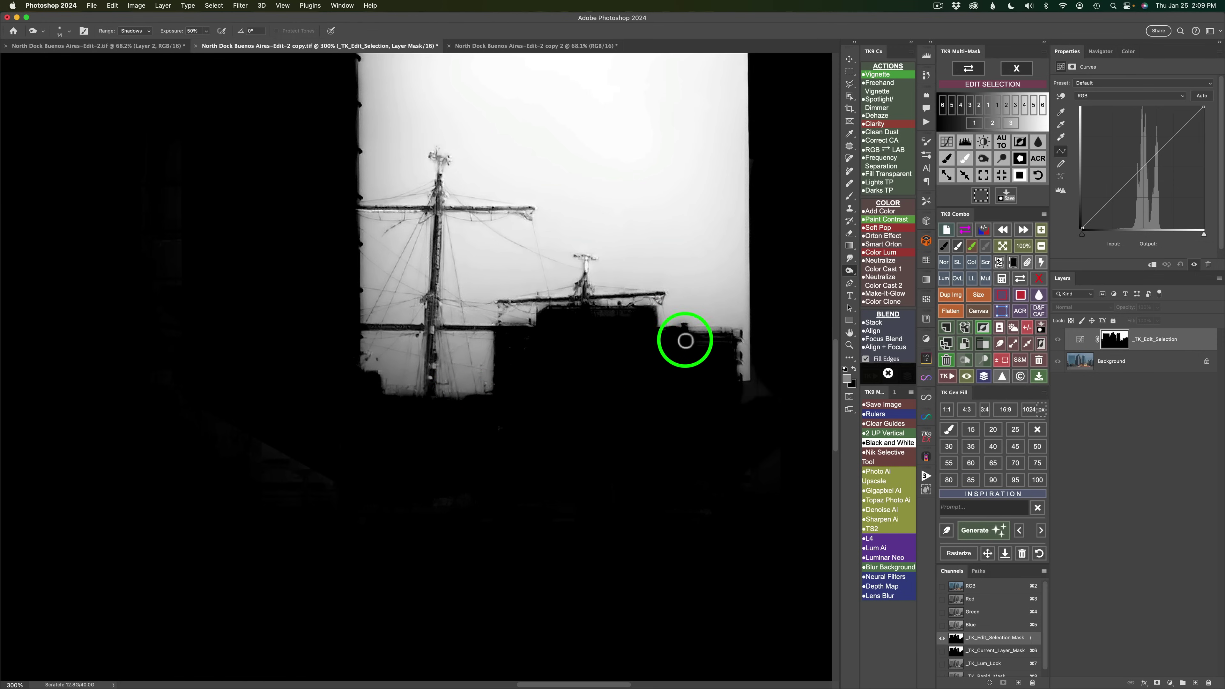
pyautogui.moveTo(684, 340)
pyautogui.mouseDown()
pyautogui.moveTo(724, 349)
pyautogui.moveTo(681, 449)
pyautogui.moveTo(671, 416)
pyautogui.moveTo(641, 387)
pyautogui.moveTo(652, 314)
pyautogui.moveTo(726, 331)
pyautogui.moveTo(743, 315)
pyautogui.moveTo(701, 325)
pyautogui.moveTo(672, 356)
pyautogui.moveTo(687, 443)
pyautogui.mouseUp()
# Dodge the gray sky around the ship's masts and rigging toward white, using the Highlights range at 20% exposure.
pyautogui.click(998, 161)
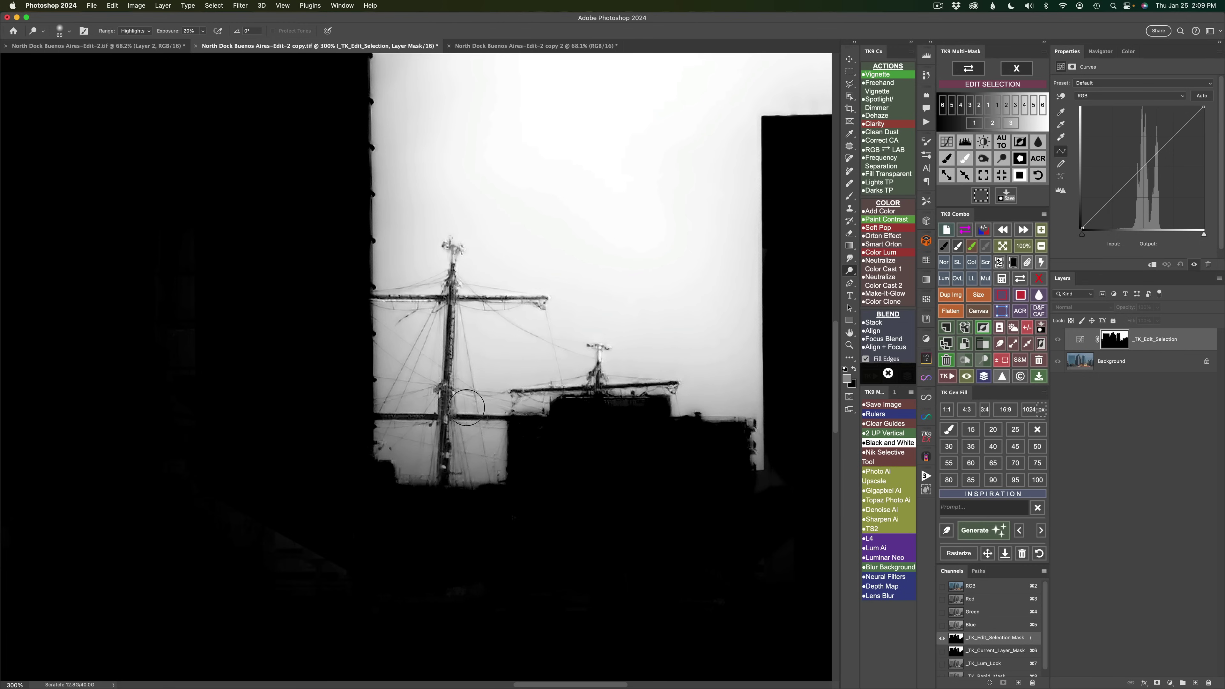
pyautogui.moveTo(424, 399); pyautogui.dragTo(459, 405)
pyautogui.moveTo(402, 355)
pyautogui.mouseDown()
pyautogui.moveTo(391, 298)
pyautogui.moveTo(400, 279)
pyautogui.moveTo(404, 374)
pyautogui.moveTo(421, 280)
pyautogui.moveTo(410, 420)
pyautogui.moveTo(385, 429)
pyautogui.moveTo(416, 458)
pyautogui.mouseUp()
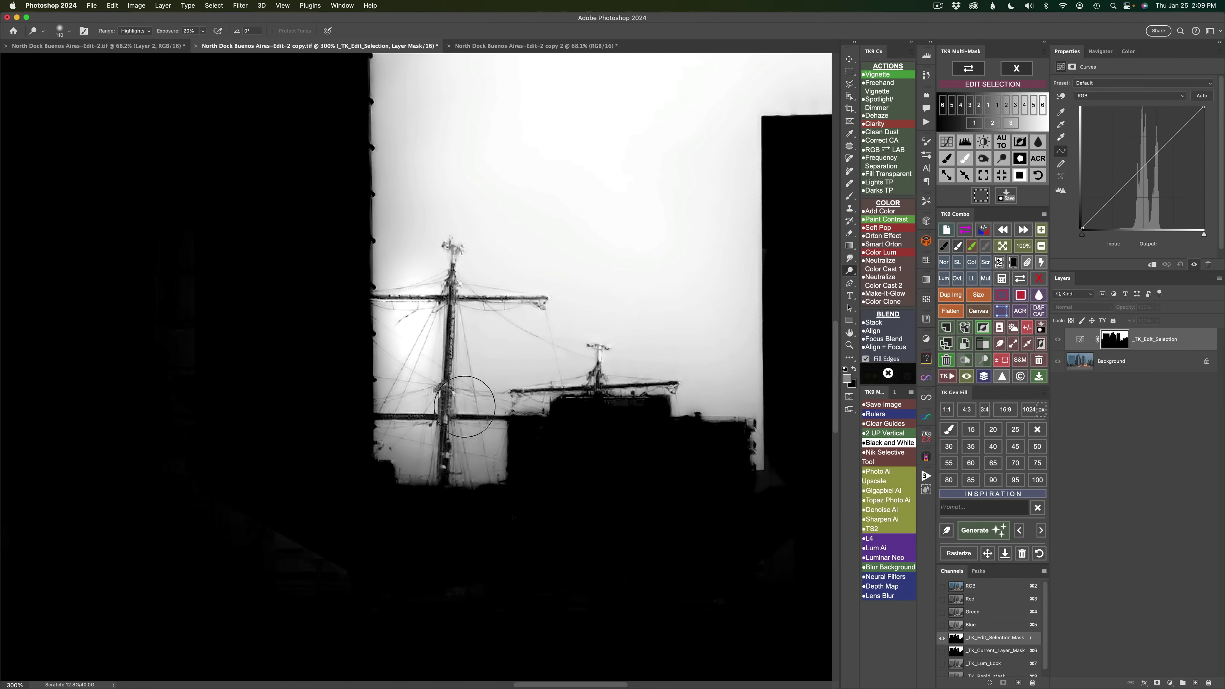
pyautogui.moveTo(464, 406)
pyautogui.mouseDown()
pyautogui.moveTo(487, 457)
pyautogui.moveTo(526, 398)
pyautogui.moveTo(504, 400)
pyautogui.moveTo(484, 437)
pyautogui.moveTo(501, 442)
pyautogui.moveTo(491, 399)
pyautogui.moveTo(457, 417)
pyautogui.moveTo(412, 303)
pyautogui.moveTo(391, 398)
pyautogui.moveTo(377, 368)
pyautogui.moveTo(387, 327)
pyautogui.moveTo(376, 409)
pyautogui.mouseUp()
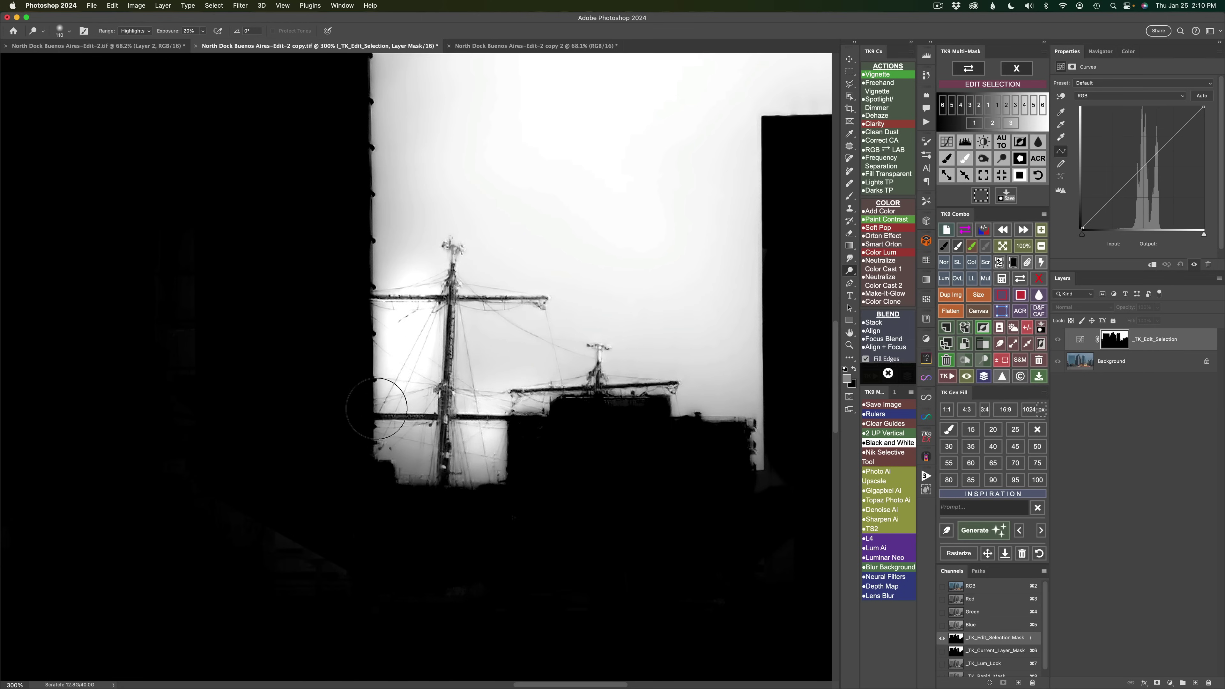
pyautogui.moveTo(447, 341)
pyautogui.mouseDown()
pyautogui.moveTo(538, 329)
pyautogui.moveTo(554, 351)
pyautogui.moveTo(557, 314)
pyautogui.moveTo(511, 322)
pyautogui.moveTo(623, 322)
pyautogui.moveTo(532, 362)
pyautogui.moveTo(598, 351)
pyautogui.mouseUp()
pyautogui.moveTo(483, 391)
pyautogui.mouseDown()
pyautogui.moveTo(633, 371)
pyautogui.moveTo(729, 393)
pyautogui.moveTo(758, 451)
pyautogui.moveTo(759, 388)
pyautogui.moveTo(687, 389)
pyautogui.moveTo(747, 278)
pyautogui.moveTo(742, 295)
pyautogui.moveTo(738, 133)
pyautogui.moveTo(744, 190)
pyautogui.moveTo(731, 187)
pyautogui.moveTo(716, 270)
pyautogui.mouseUp()
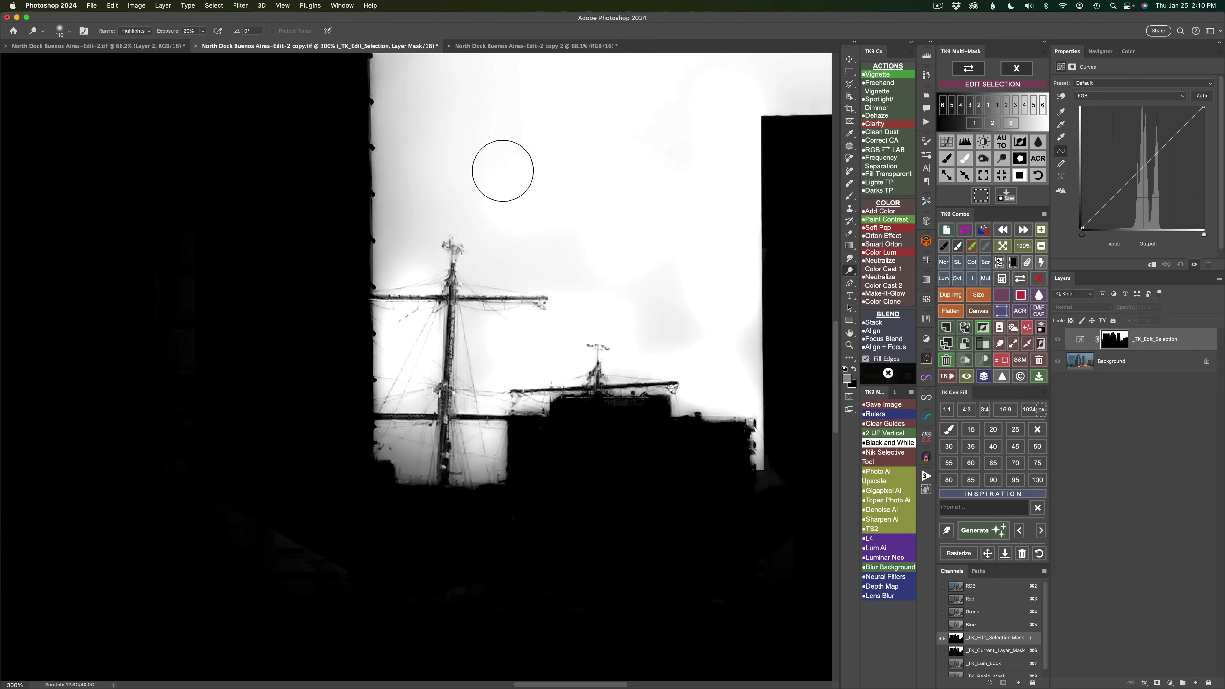
# Dodge the open sky above the masts and the patches behind the taller mast's lower rigging to white.
pyautogui.moveTo(502, 170)
pyautogui.mouseDown()
pyautogui.moveTo(441, 187)
pyautogui.moveTo(416, 144)
pyautogui.moveTo(389, 193)
pyautogui.moveTo(378, 168)
pyautogui.moveTo(405, 135)
pyautogui.mouseUp()
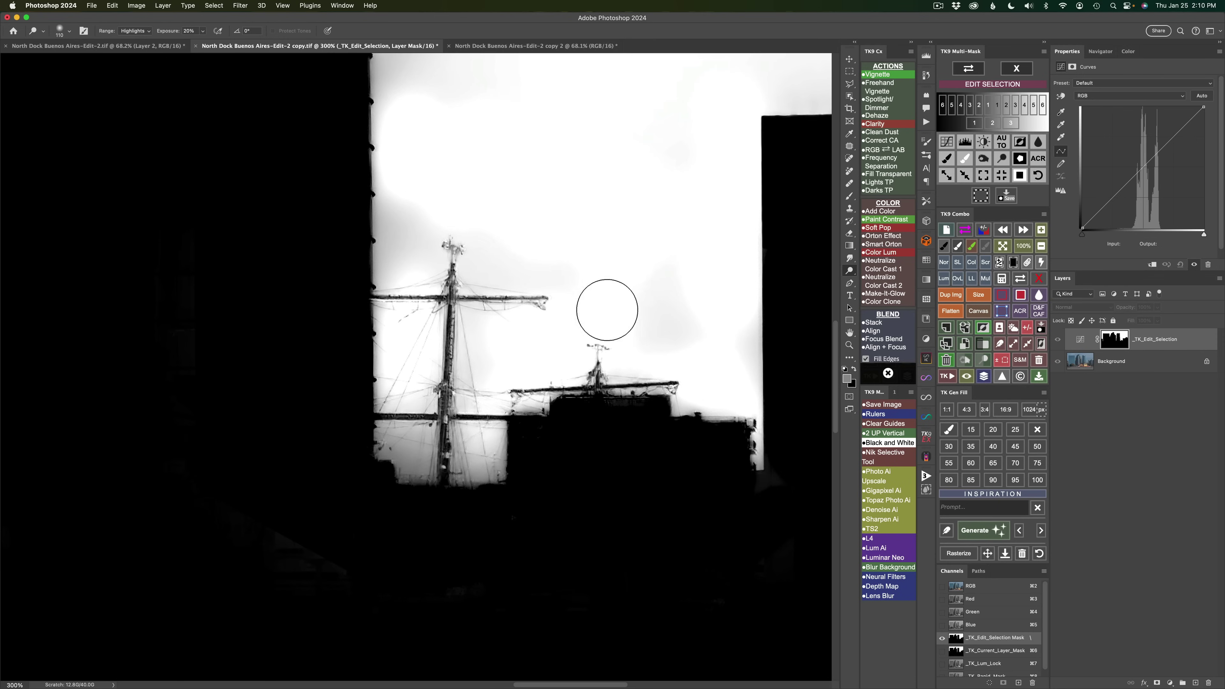
pyautogui.moveTo(607, 309); pyautogui.dragTo(719, 294)
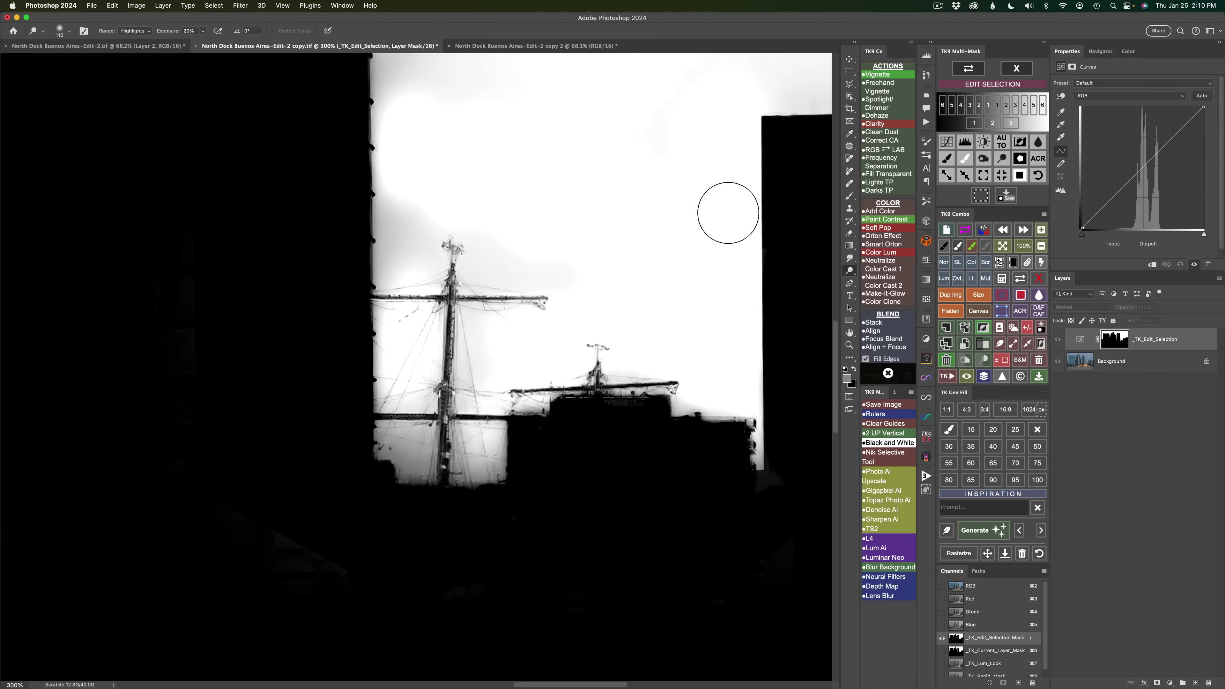
pyautogui.moveTo(413, 167)
pyautogui.mouseDown()
pyautogui.moveTo(388, 225)
pyautogui.moveTo(391, 179)
pyautogui.moveTo(390, 205)
pyautogui.moveTo(475, 221)
pyautogui.mouseUp()
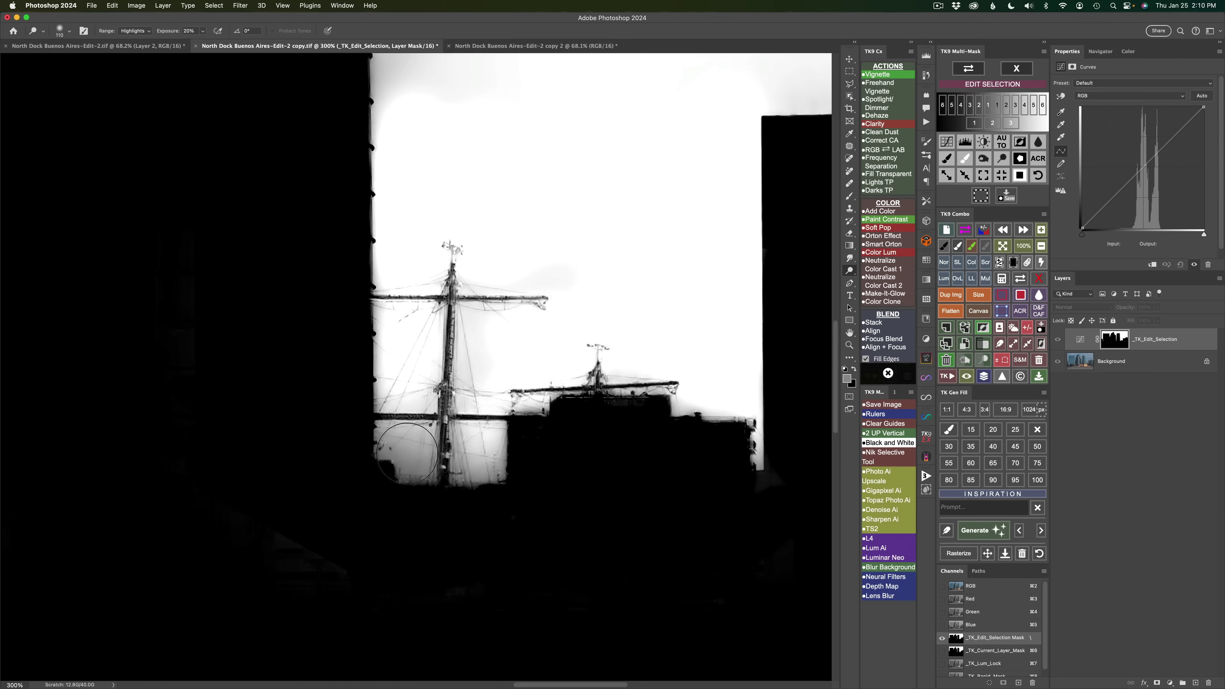
pyautogui.moveTo(379, 412); pyautogui.dragTo(436, 453)
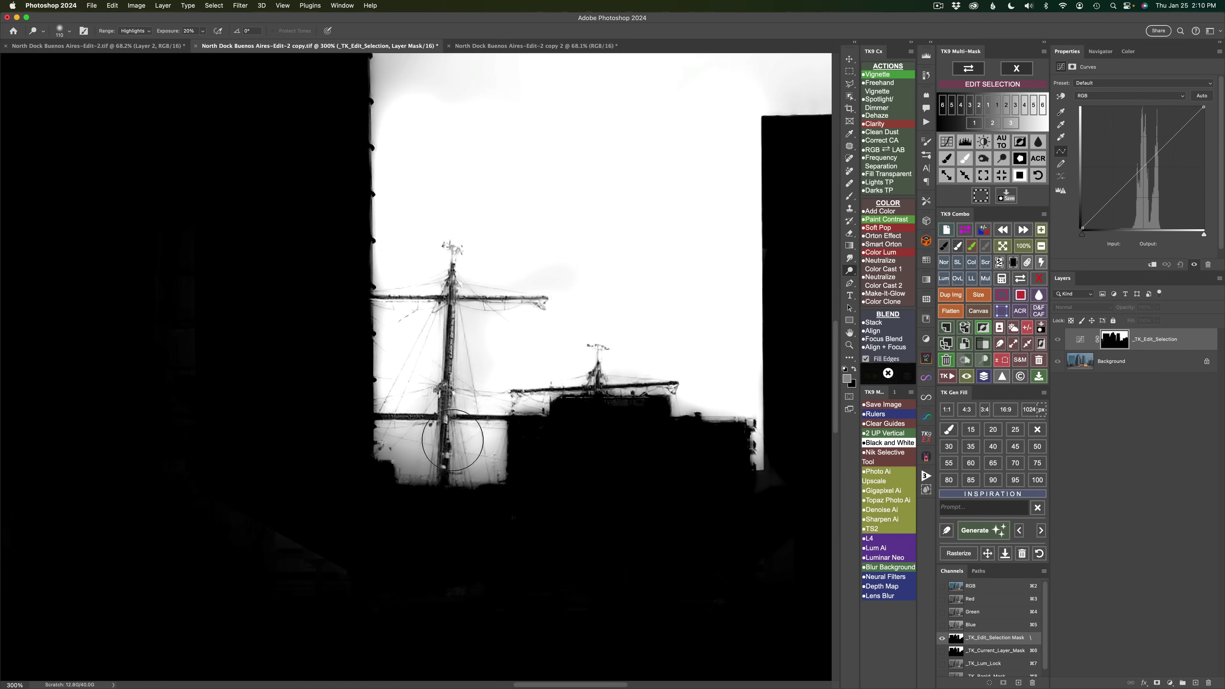
# Dodge the remaining gray sky to white above the masts, along the curved tower's right edge and around its top.
pyautogui.moveTo(629, 209)
pyautogui.mouseDown()
pyautogui.moveTo(596, 347)
pyautogui.moveTo(558, 405)
pyautogui.mouseUp()
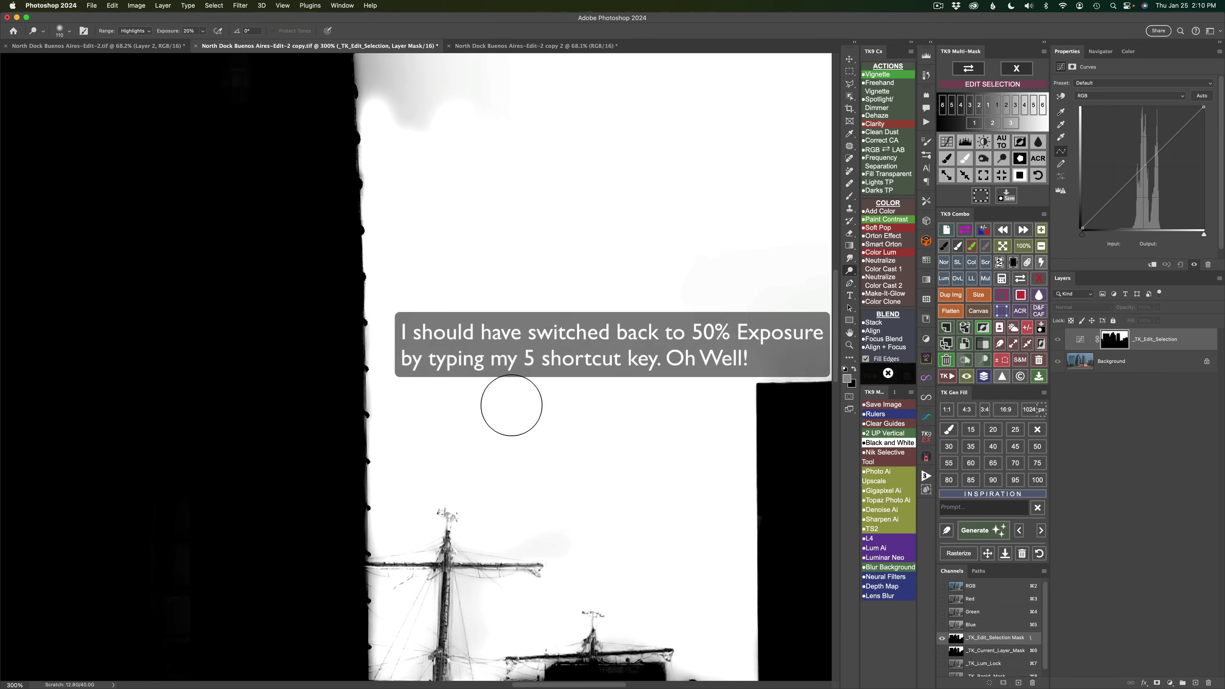
pyautogui.moveTo(596, 265); pyautogui.dragTo(545, 562)
pyautogui.moveTo(413, 254)
pyautogui.mouseDown()
pyautogui.moveTo(380, 265)
pyautogui.moveTo(334, 350)
pyautogui.moveTo(328, 269)
pyautogui.moveTo(340, 437)
pyautogui.moveTo(325, 289)
pyautogui.moveTo(325, 439)
pyautogui.moveTo(326, 277)
pyautogui.moveTo(346, 305)
pyautogui.moveTo(348, 166)
pyautogui.moveTo(411, 142)
pyautogui.mouseUp()
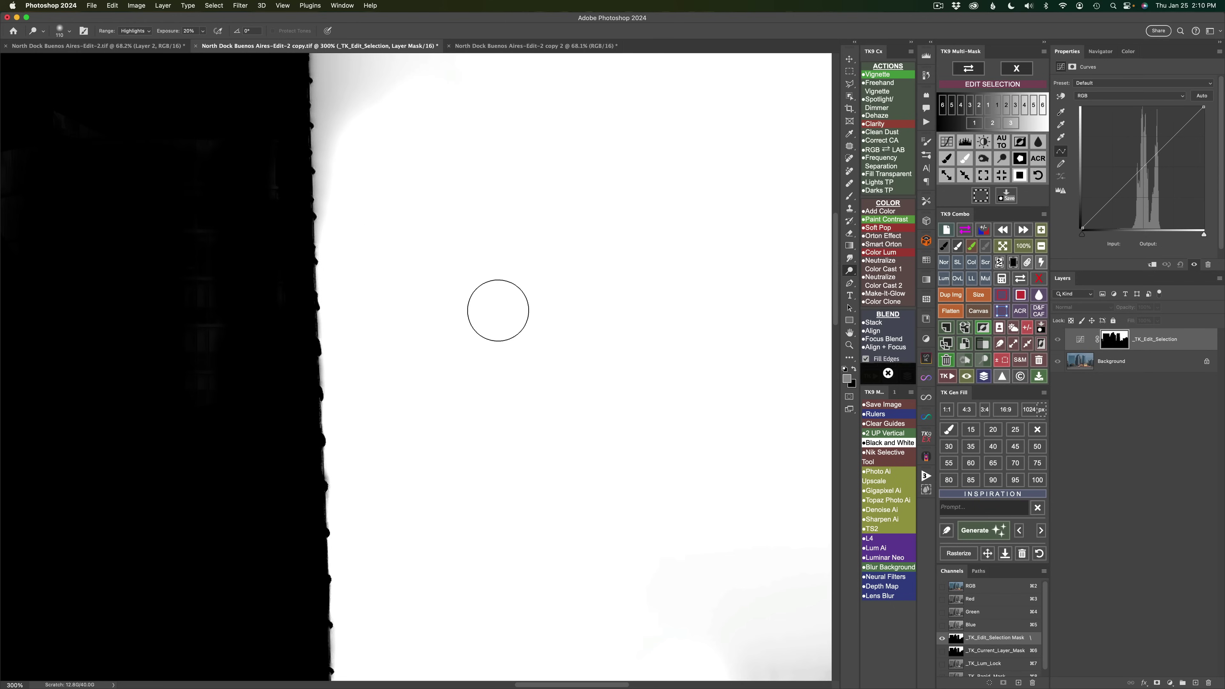
pyautogui.moveTo(536, 252); pyautogui.dragTo(536, 486)
pyautogui.moveTo(410, 386)
pyautogui.mouseDown()
pyautogui.moveTo(388, 440)
pyautogui.moveTo(350, 282)
pyautogui.mouseUp()
pyautogui.moveTo(383, 465); pyautogui.dragTo(607, 532)
pyautogui.moveTo(545, 338)
pyautogui.mouseDown()
pyautogui.moveTo(276, 328)
pyautogui.moveTo(350, 339)
pyautogui.moveTo(344, 307)
pyautogui.mouseUp()
pyautogui.moveTo(521, 282); pyautogui.dragTo(812, 198)
pyautogui.moveTo(415, 289)
pyautogui.mouseDown()
pyautogui.moveTo(372, 244)
pyautogui.moveTo(411, 41)
pyautogui.mouseUp()
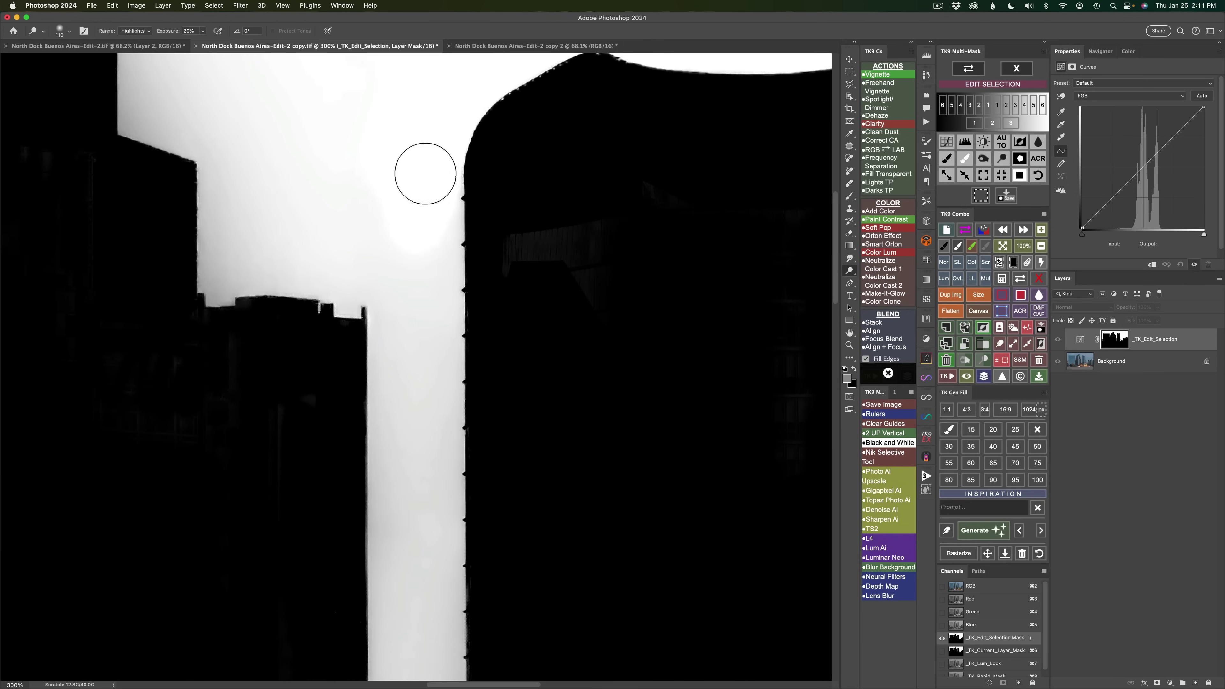
# Dodge the upper sky gap left of the curved tower to white and burn the gray patches on the tower's upper facade to black.
pyautogui.moveTo(425, 174)
pyautogui.mouseDown()
pyautogui.moveTo(342, 296)
pyautogui.moveTo(197, 156)
pyautogui.moveTo(437, 424)
pyautogui.moveTo(415, 501)
pyautogui.mouseUp()
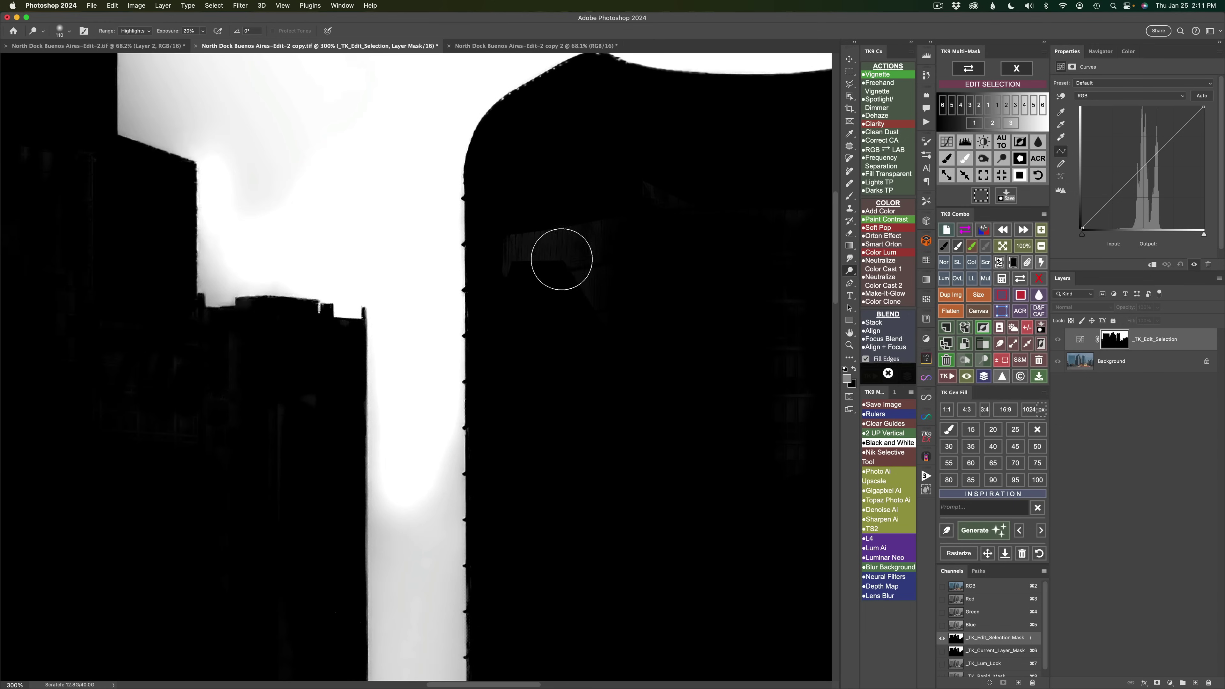
pyautogui.click(982, 158)
pyautogui.moveTo(760, 216)
pyautogui.mouseDown()
pyautogui.moveTo(565, 231)
pyautogui.moveTo(556, 314)
pyautogui.moveTo(523, 242)
pyautogui.mouseUp()
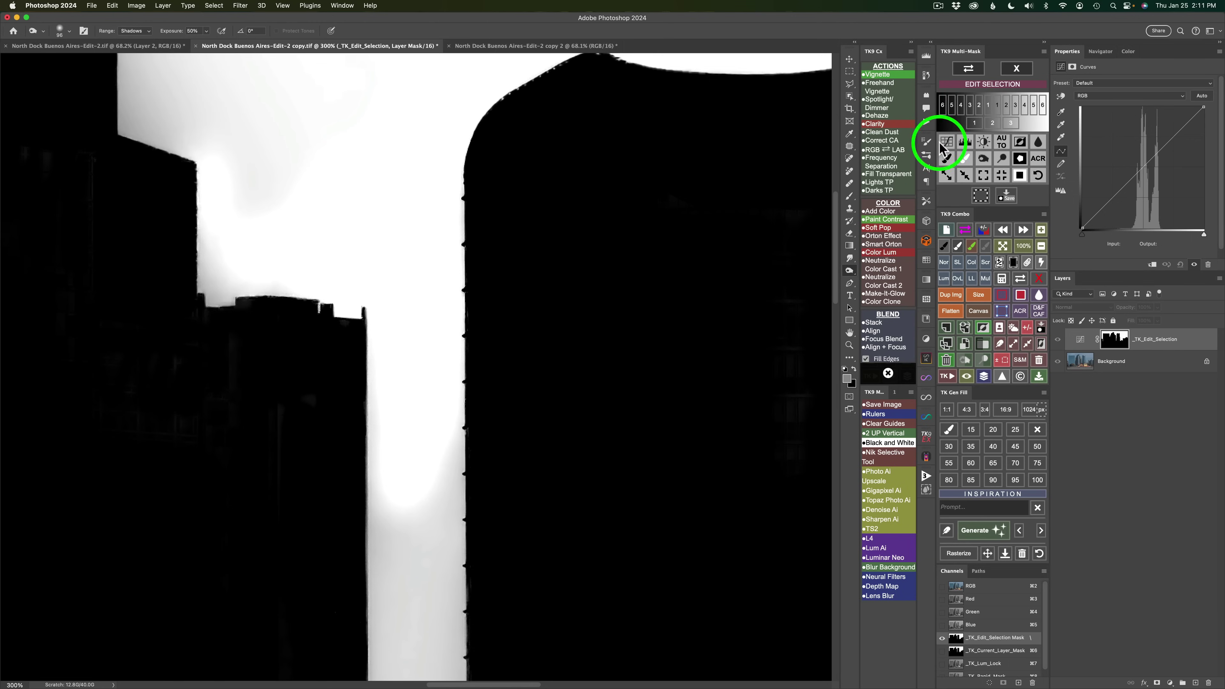
# Dodge the rest of the sky gap left of the curved tower to white down to the low rooftops, at 50% exposure.
pyautogui.moveTo(448, 475)
pyautogui.mouseDown()
pyautogui.moveTo(445, 238)
pyautogui.moveTo(454, 271)
pyautogui.moveTo(474, 246)
pyautogui.moveTo(437, 265)
pyautogui.moveTo(418, 493)
pyautogui.moveTo(479, 437)
pyautogui.moveTo(402, 211)
pyautogui.mouseUp()
pyautogui.click(1001, 158)
pyautogui.scroll(-5, 443, 301)
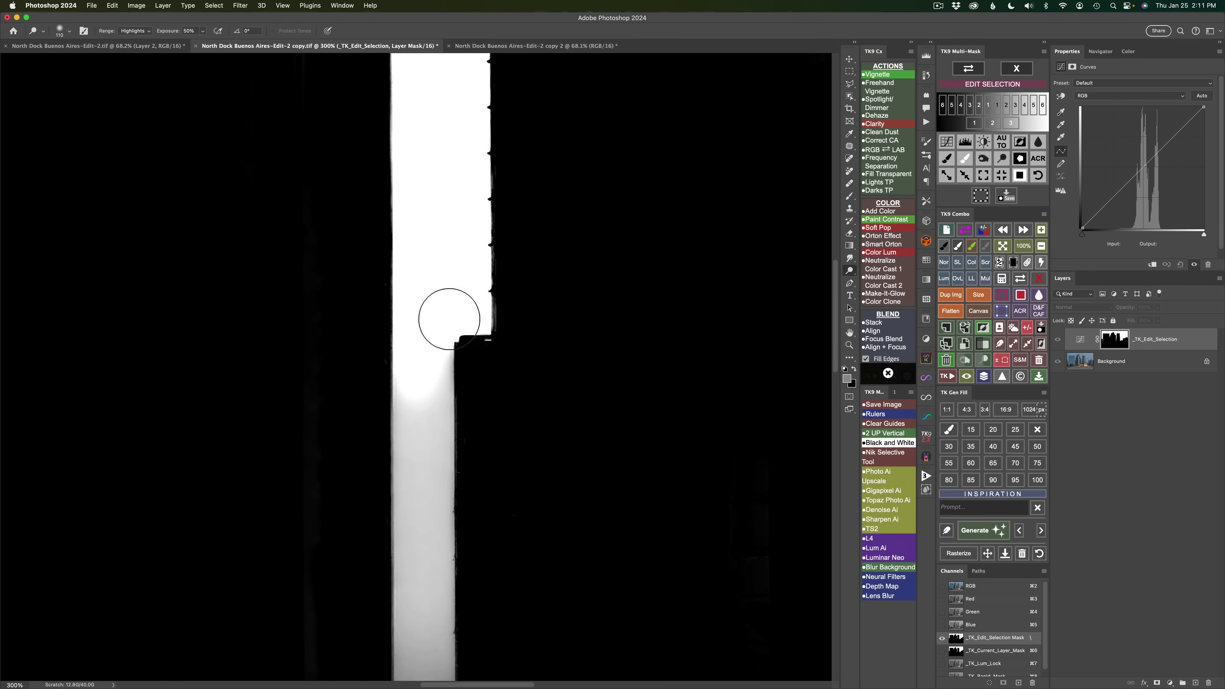
pyautogui.moveTo(449, 319); pyautogui.dragTo(427, 459)
pyautogui.click(982, 158)
pyautogui.scroll(-5, 506, 315)
pyautogui.hscroll(-2, 507, 315)
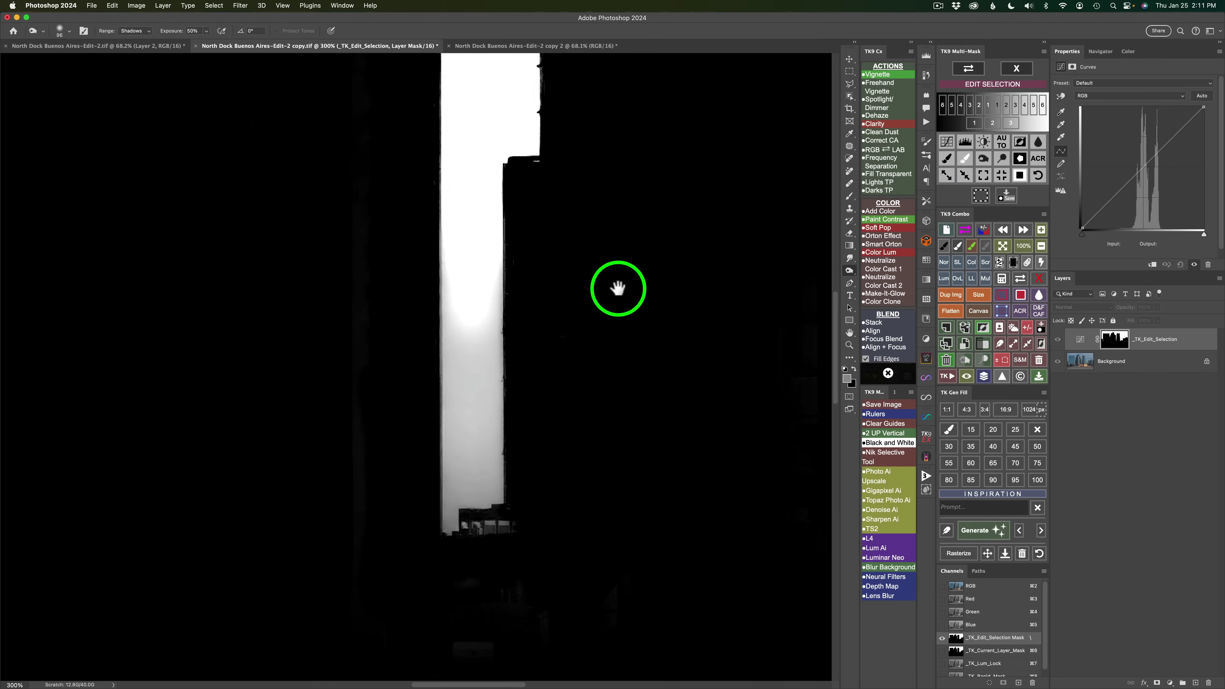
pyautogui.click(1001, 158)
pyautogui.moveTo(454, 301)
pyautogui.mouseDown()
pyautogui.moveTo(455, 503)
pyautogui.moveTo(498, 484)
pyautogui.moveTo(507, 445)
pyautogui.moveTo(497, 415)
pyautogui.moveTo(458, 505)
pyautogui.mouseUp()
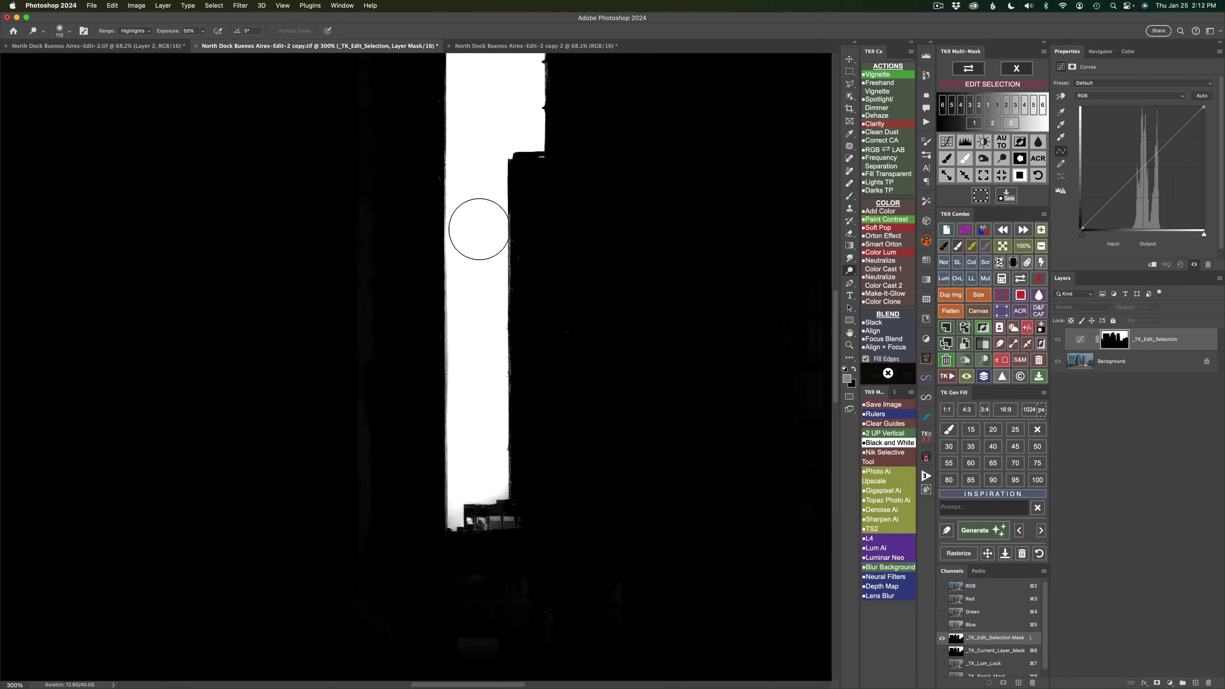
# Burn the gray fringe to black along the building edge on the right side of the narrow sky gap.
pyautogui.click(983, 158)
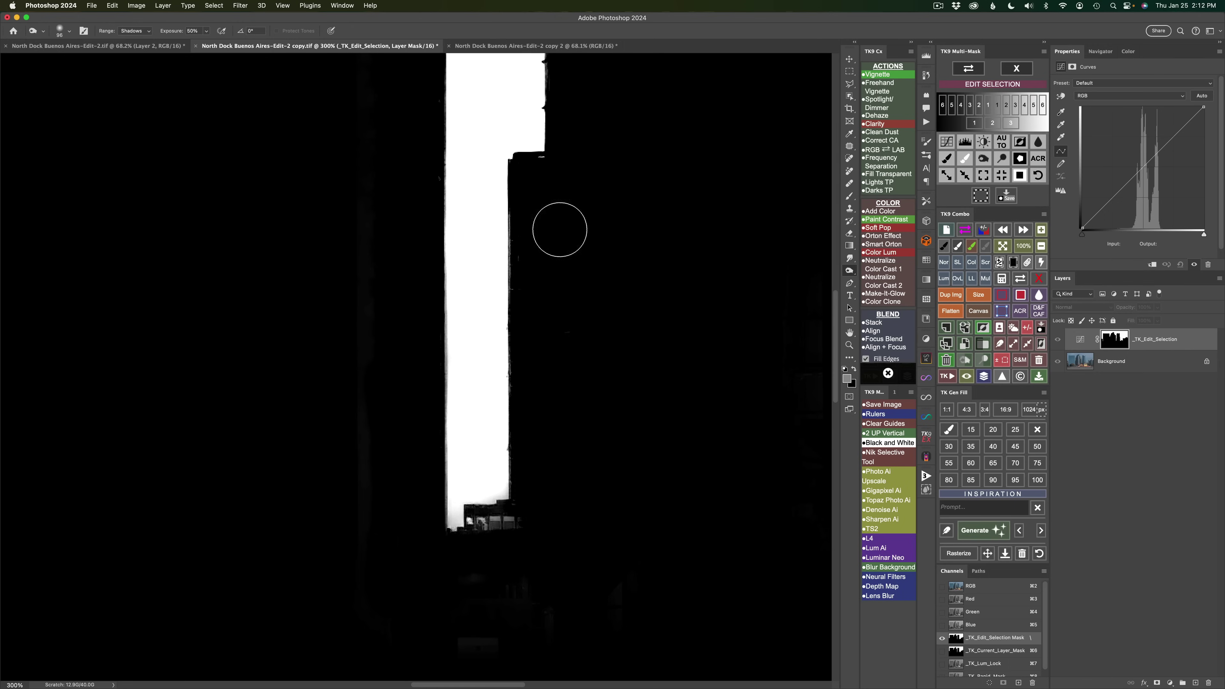
pyautogui.moveTo(559, 229)
pyautogui.mouseDown()
pyautogui.moveTo(519, 213)
pyautogui.moveTo(508, 241)
pyautogui.moveTo(520, 284)
pyautogui.moveTo(512, 470)
pyautogui.moveTo(523, 441)
pyautogui.mouseUp()
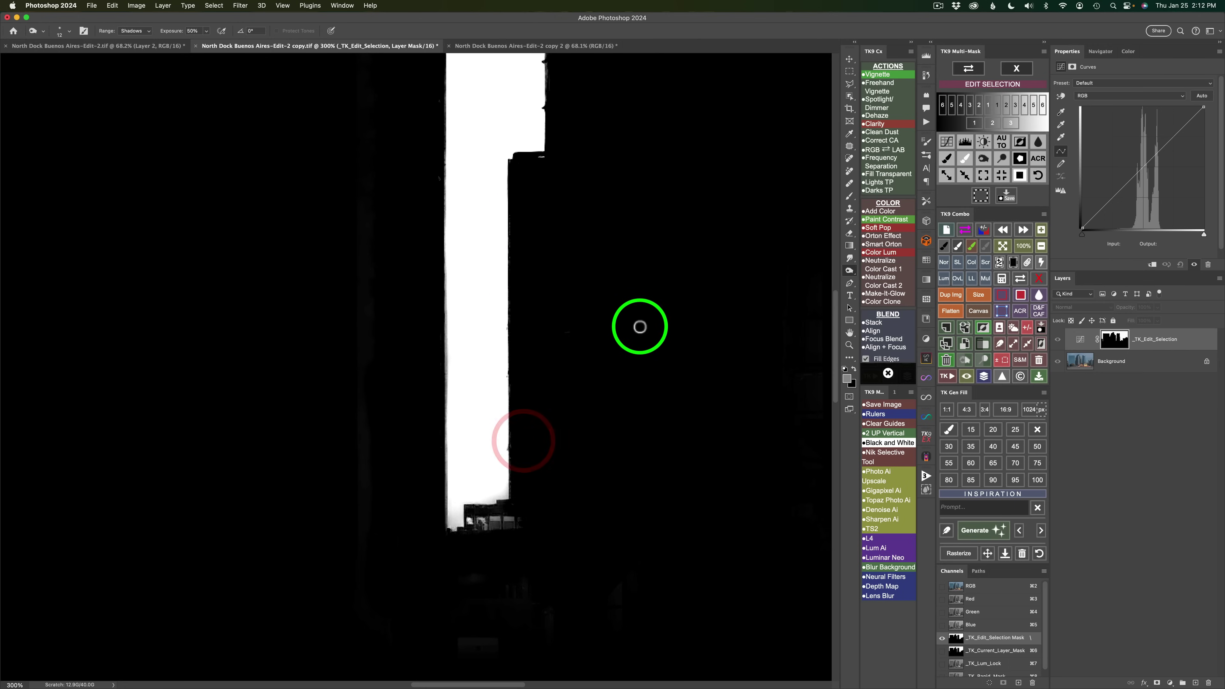
pyautogui.moveTo(640, 327); pyautogui.dragTo(525, 621)
# Dodge the light gray sky above the stepped buildings at the photo's right side to pure white.
pyautogui.moveTo(632, 621); pyautogui.dragTo(402, 388)
pyautogui.moveTo(629, 468); pyautogui.dragTo(656, 170)
pyautogui.moveTo(724, 391); pyautogui.dragTo(594, 303)
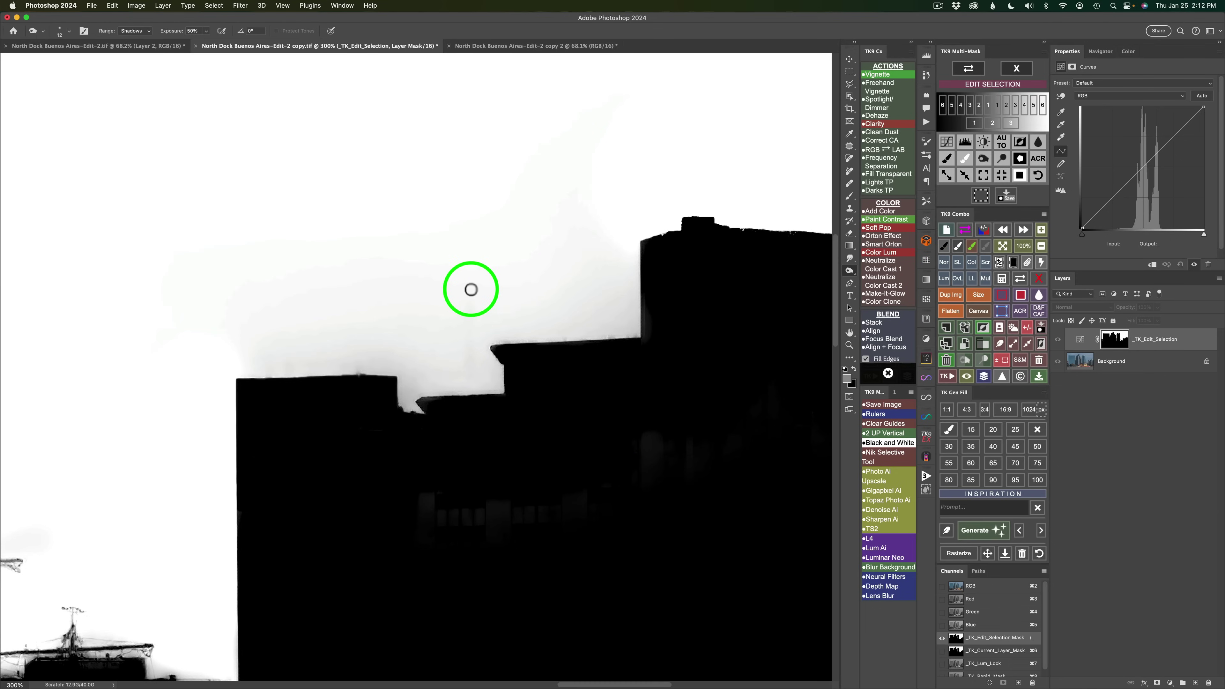
pyautogui.click(1001, 158)
pyautogui.moveTo(355, 308)
pyautogui.mouseDown()
pyautogui.moveTo(422, 323)
pyautogui.moveTo(251, 339)
pyautogui.moveTo(598, 247)
pyautogui.moveTo(412, 384)
pyautogui.moveTo(598, 245)
pyautogui.moveTo(717, 219)
pyautogui.mouseUp()
# Burn the gray window patches on the right-hand stepped buildings to black with a larger brush.
pyautogui.click(982, 158)
pyautogui.click(982, 159)
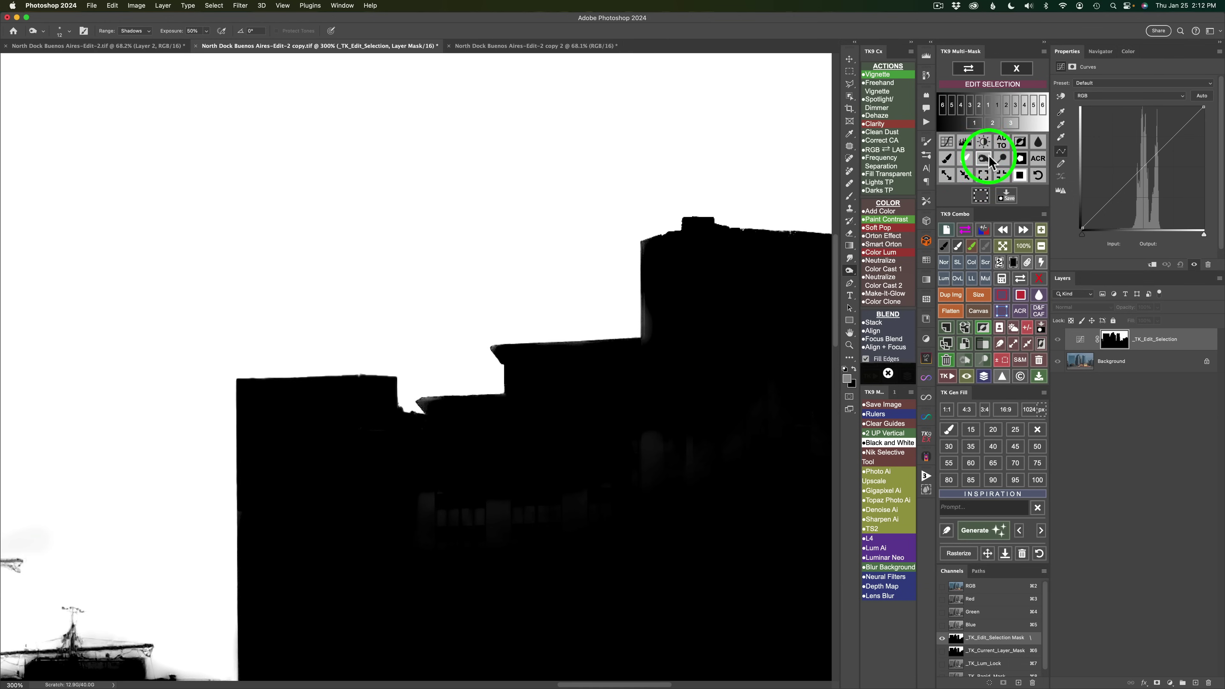
pyautogui.moveTo(561, 486); pyautogui.dragTo(412, 473)
pyautogui.moveTo(662, 473); pyautogui.dragTo(388, 497)
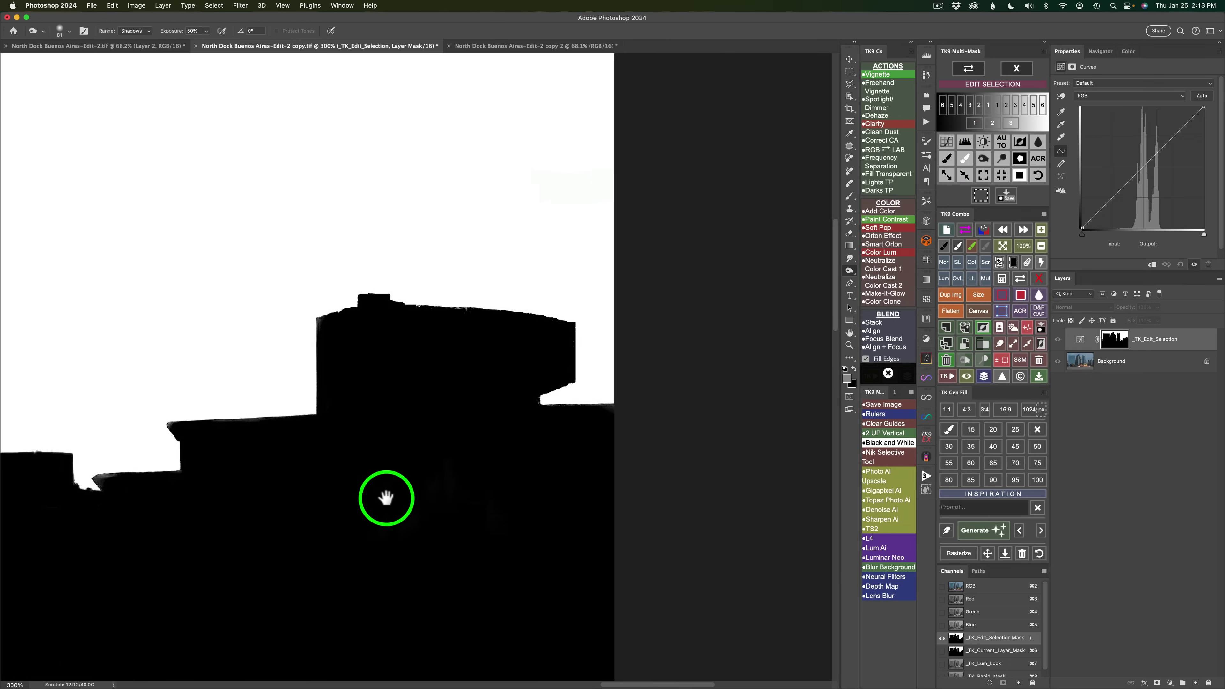
pyautogui.moveTo(524, 509); pyautogui.dragTo(653, 574)
# Check the whole mask and clean up the gray left around the central towers, burning the buildings black and dodging the sky white.
pyautogui.click(1027, 187)
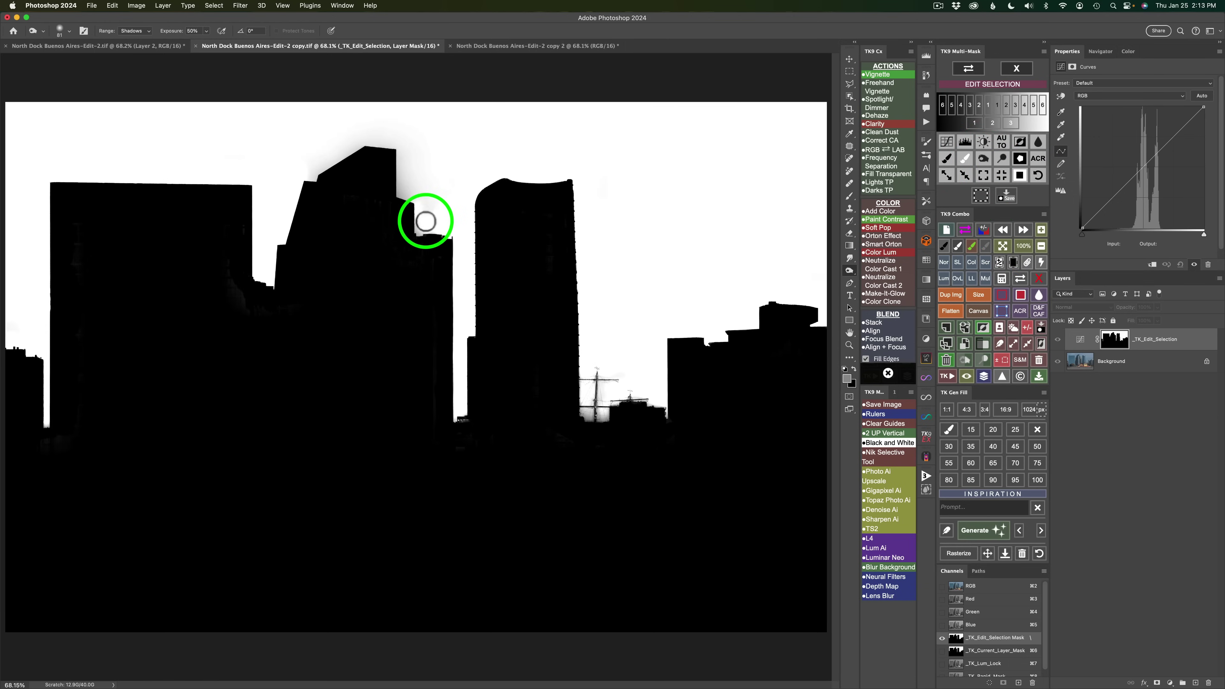
pyautogui.moveTo(424, 219)
pyautogui.mouseDown()
pyautogui.moveTo(409, 233)
pyautogui.moveTo(429, 213)
pyautogui.moveTo(507, 206)
pyautogui.mouseUp()
pyautogui.click(1001, 159)
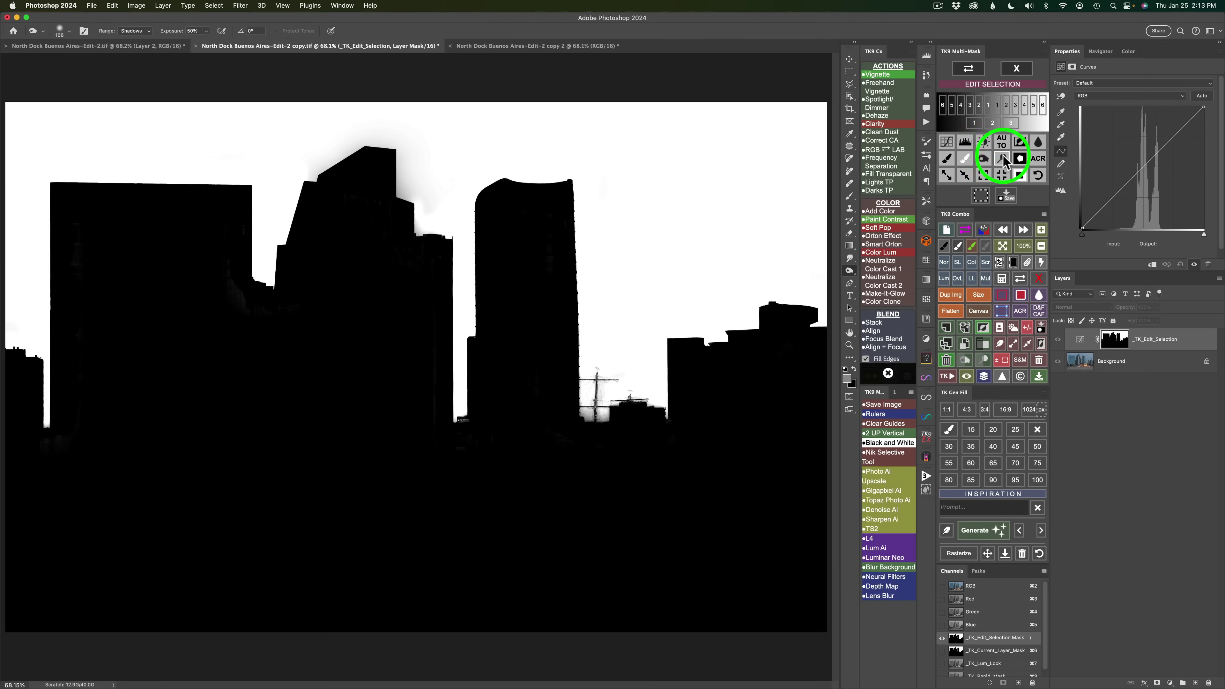
pyautogui.moveTo(415, 227)
pyautogui.mouseDown()
pyautogui.moveTo(404, 191)
pyautogui.moveTo(483, 135)
pyautogui.moveTo(640, 115)
pyautogui.moveTo(828, 310)
pyautogui.moveTo(558, 151)
pyautogui.moveTo(380, 129)
pyautogui.moveTo(276, 200)
pyautogui.moveTo(206, 126)
pyautogui.moveTo(694, 213)
pyautogui.moveTo(20, 262)
pyautogui.moveTo(44, 399)
pyautogui.moveTo(22, 131)
pyautogui.moveTo(591, 101)
pyautogui.moveTo(801, 173)
pyautogui.mouseUp()
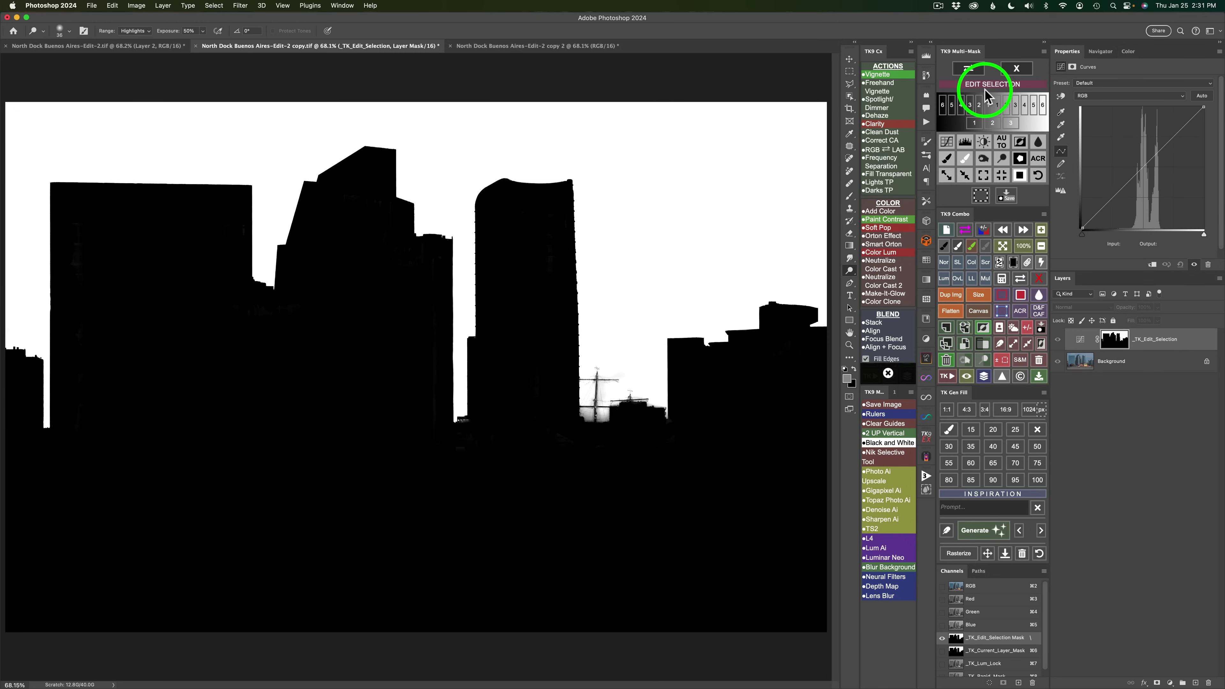
# Save the finished mask as a channel named Sky.
pyautogui.click(1009, 199)
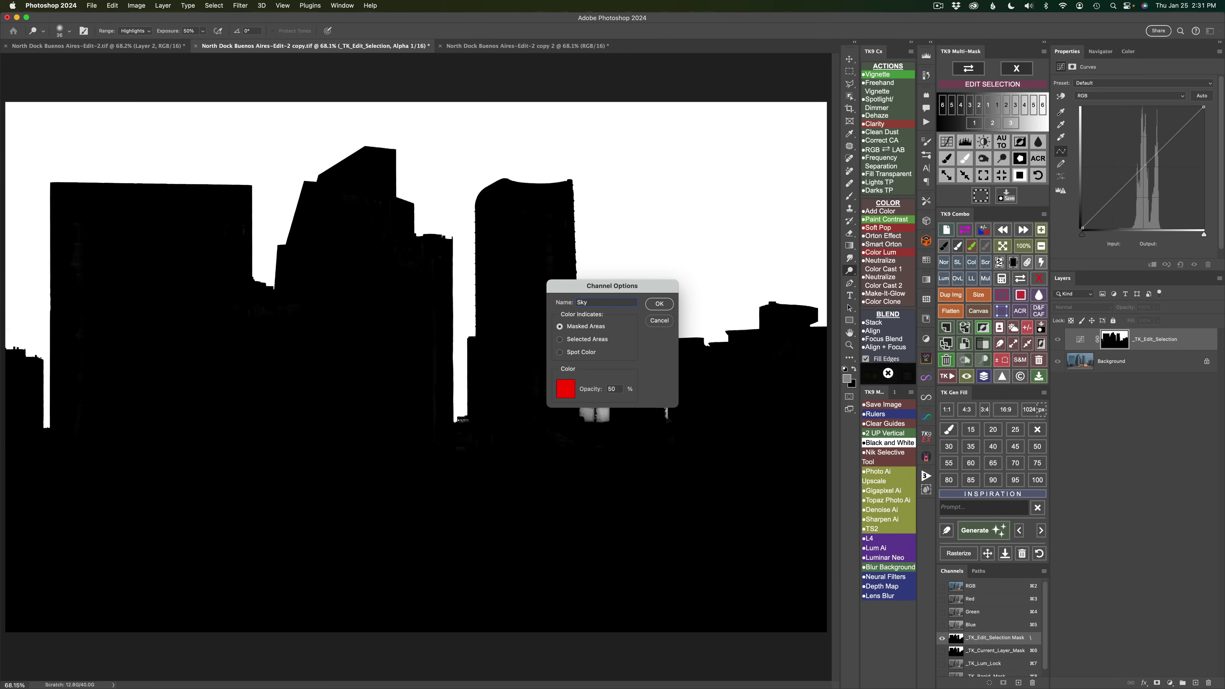
pyautogui.click(659, 304)
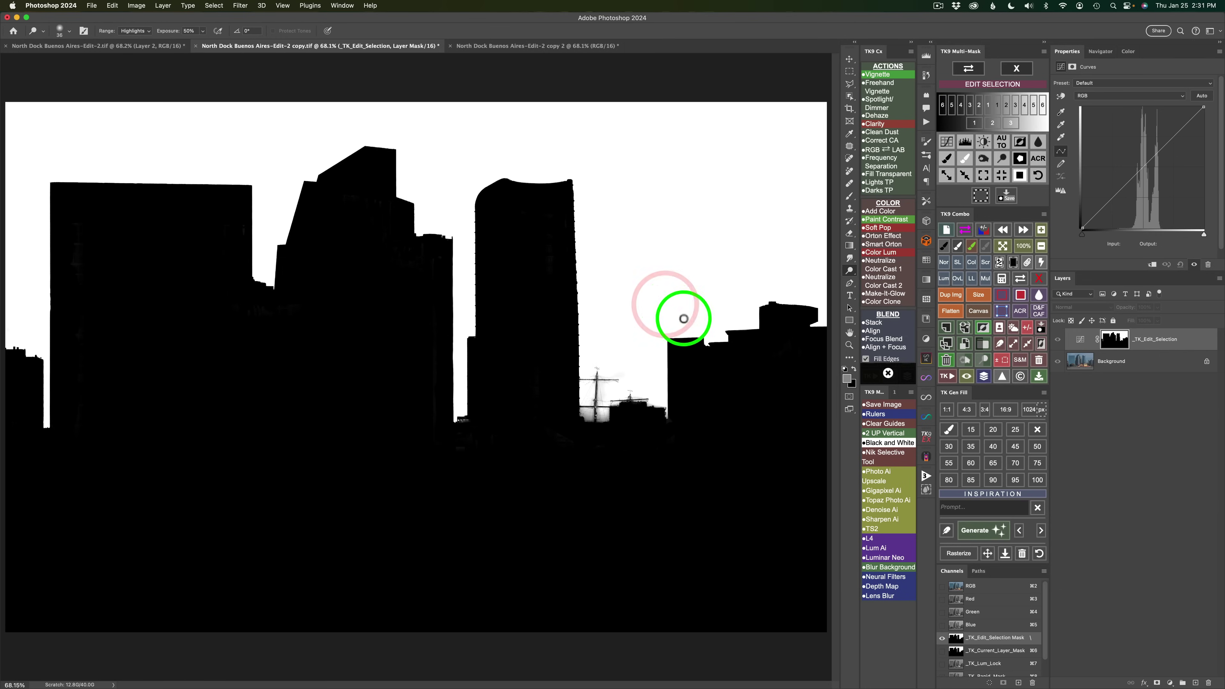
# Invert the mask, save it as a channel named Foreground, and exit Edit Selection mode.
pyautogui.click(1021, 145)
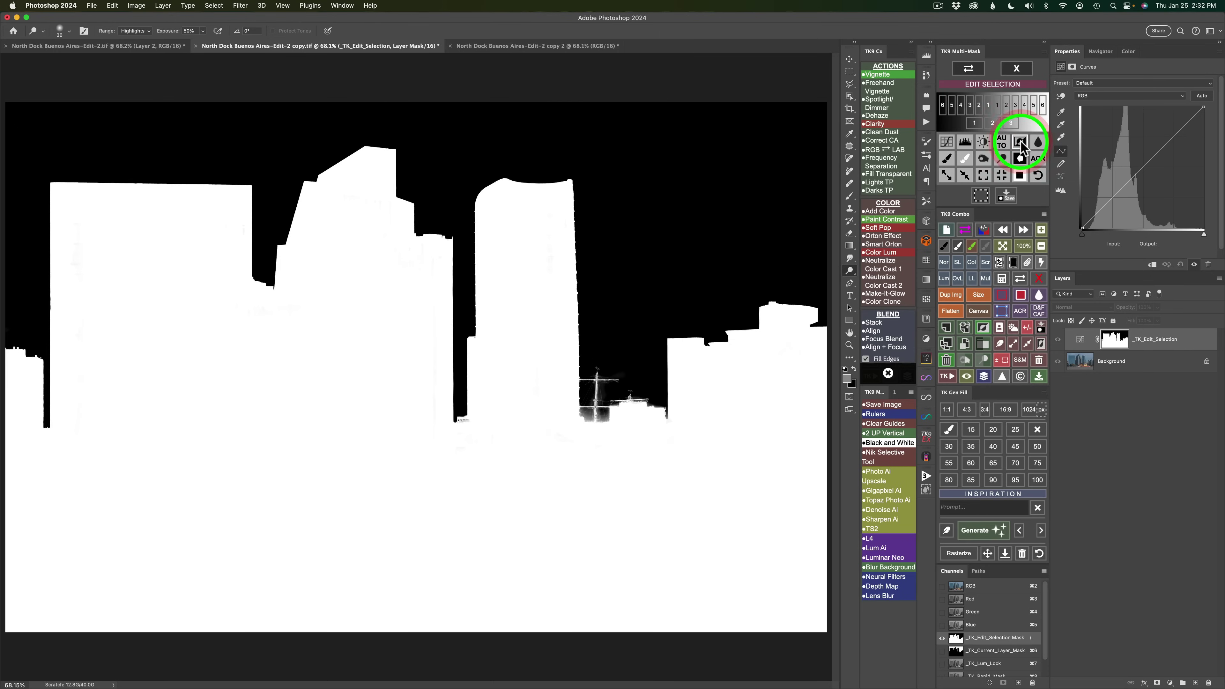
pyautogui.click(1009, 198)
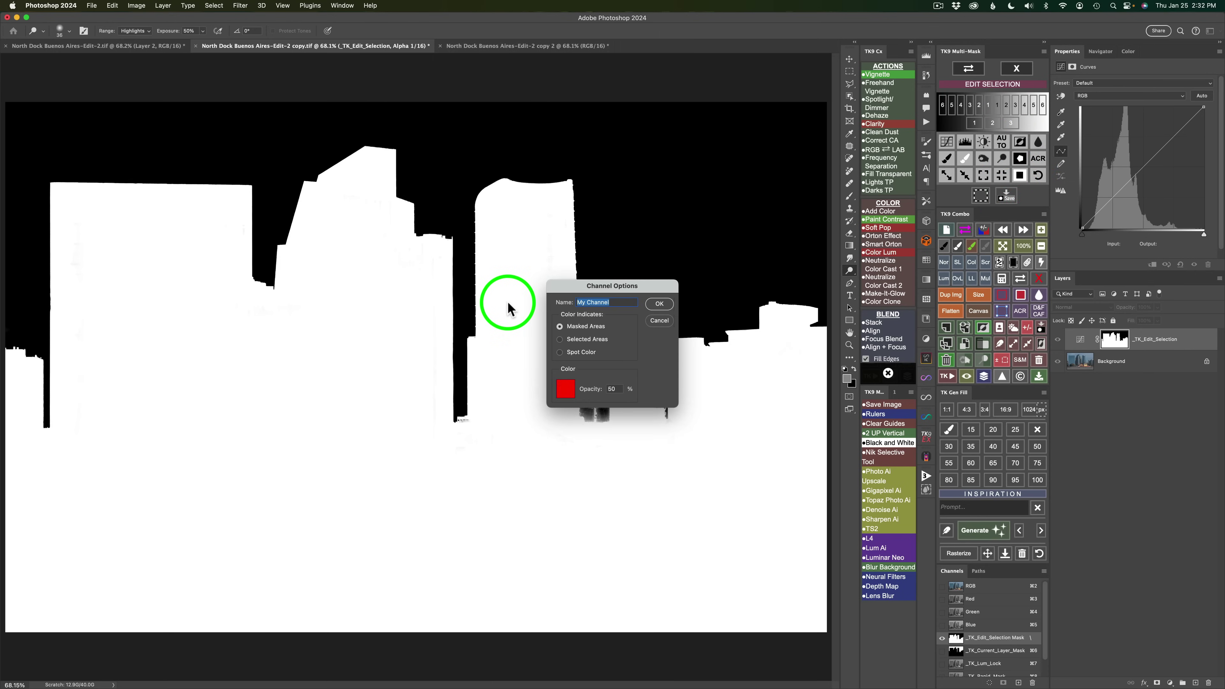
pyautogui.write('Foreground')
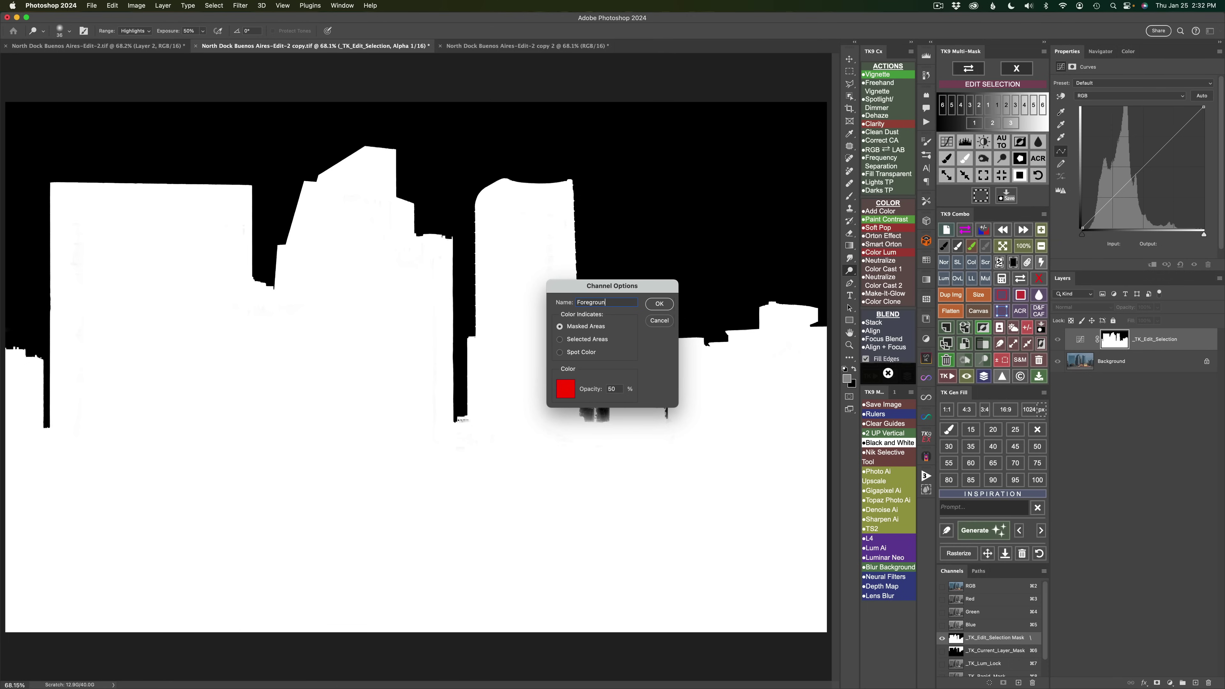
pyautogui.click(659, 304)
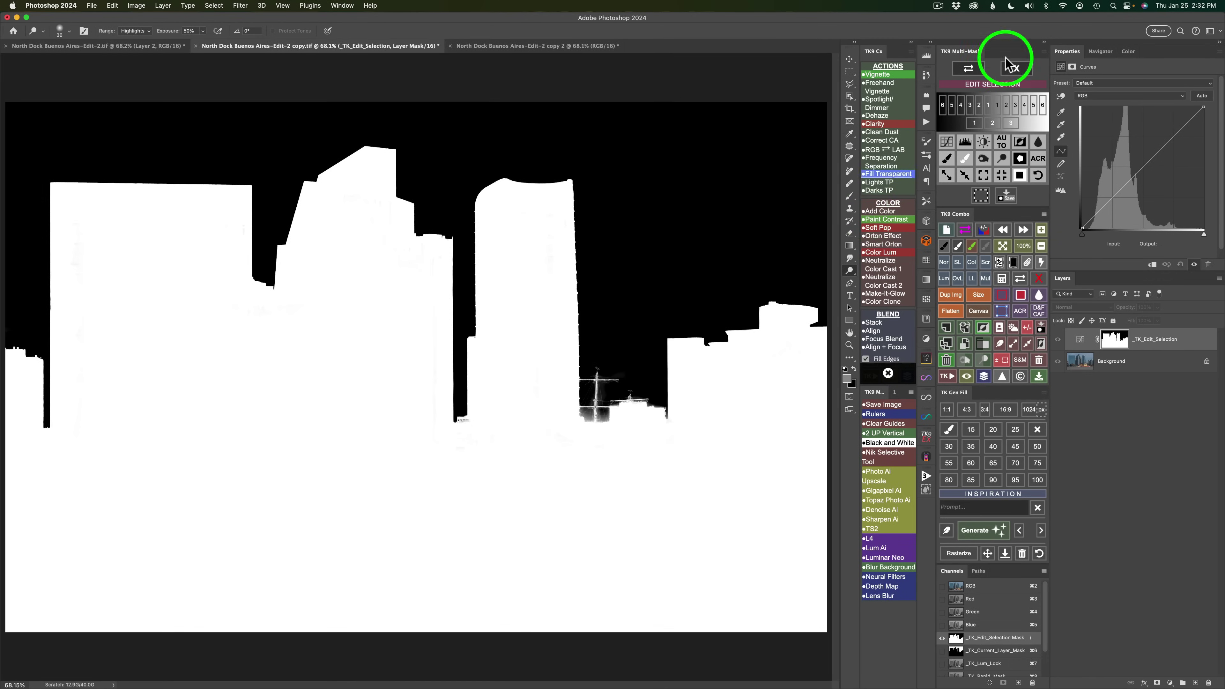
pyautogui.click(1017, 69)
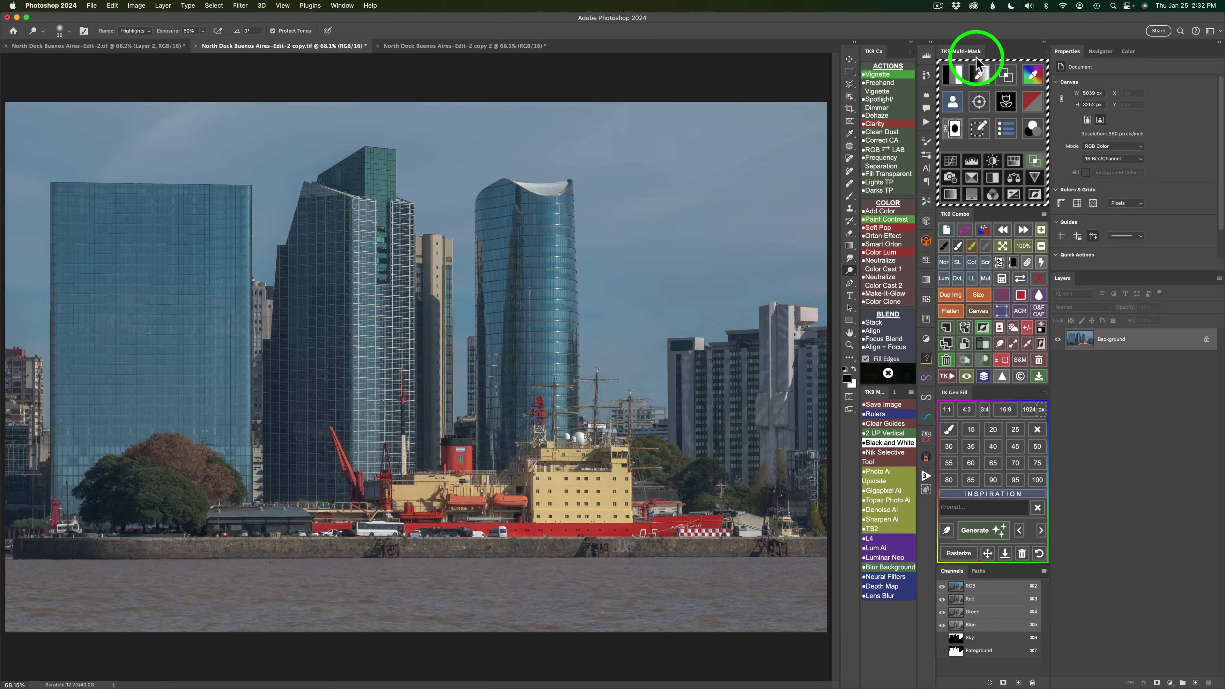
# Switch to the Object Selection tool with Object Finder enabled and refresh the finder's detection of objects in the photo.
pyautogui.click(1029, 324)
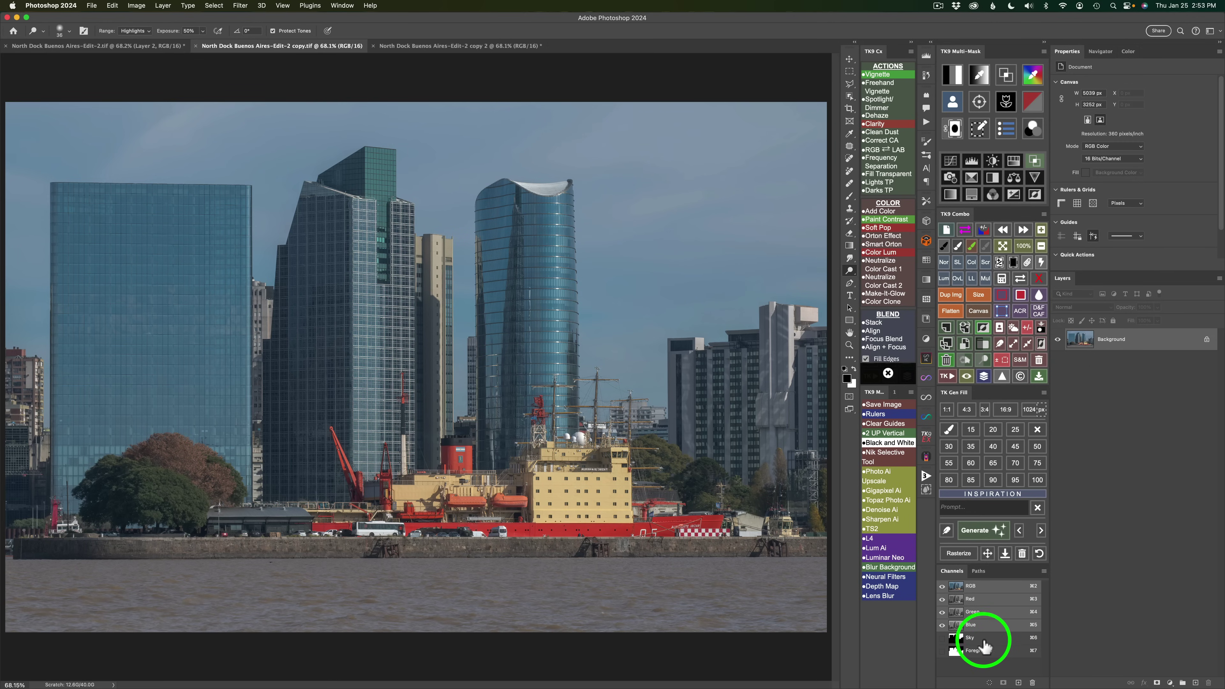
pyautogui.click(851, 94)
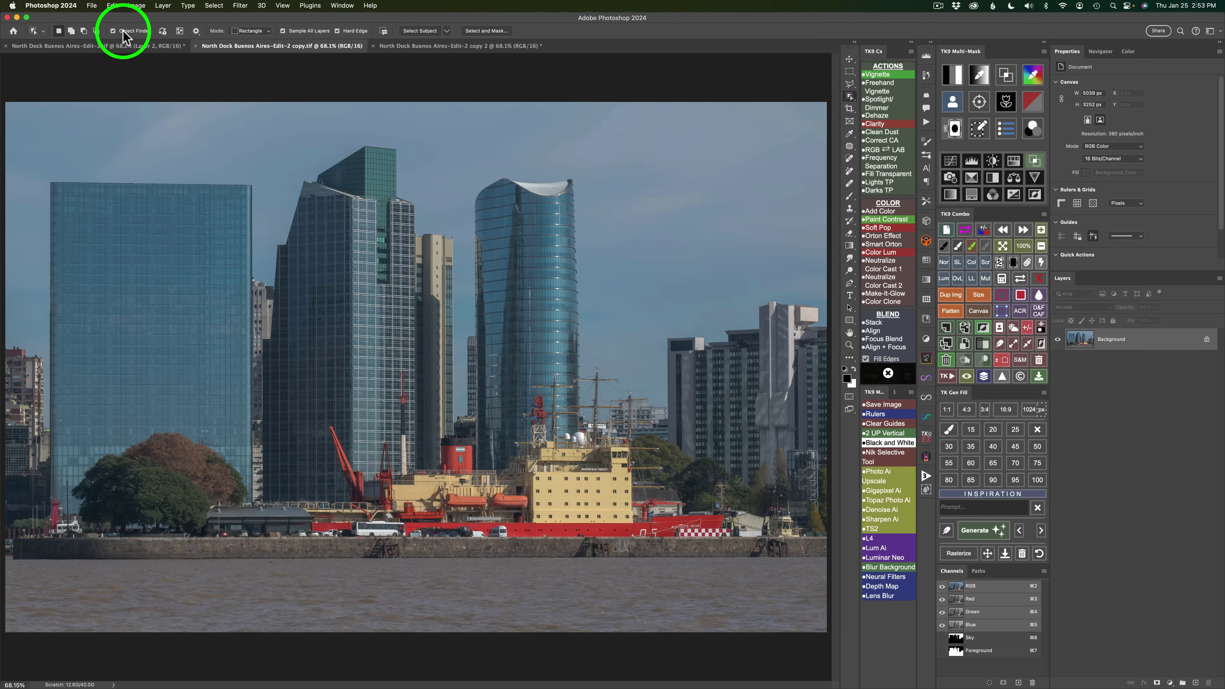
pyautogui.click(112, 31)
pyautogui.click(113, 30)
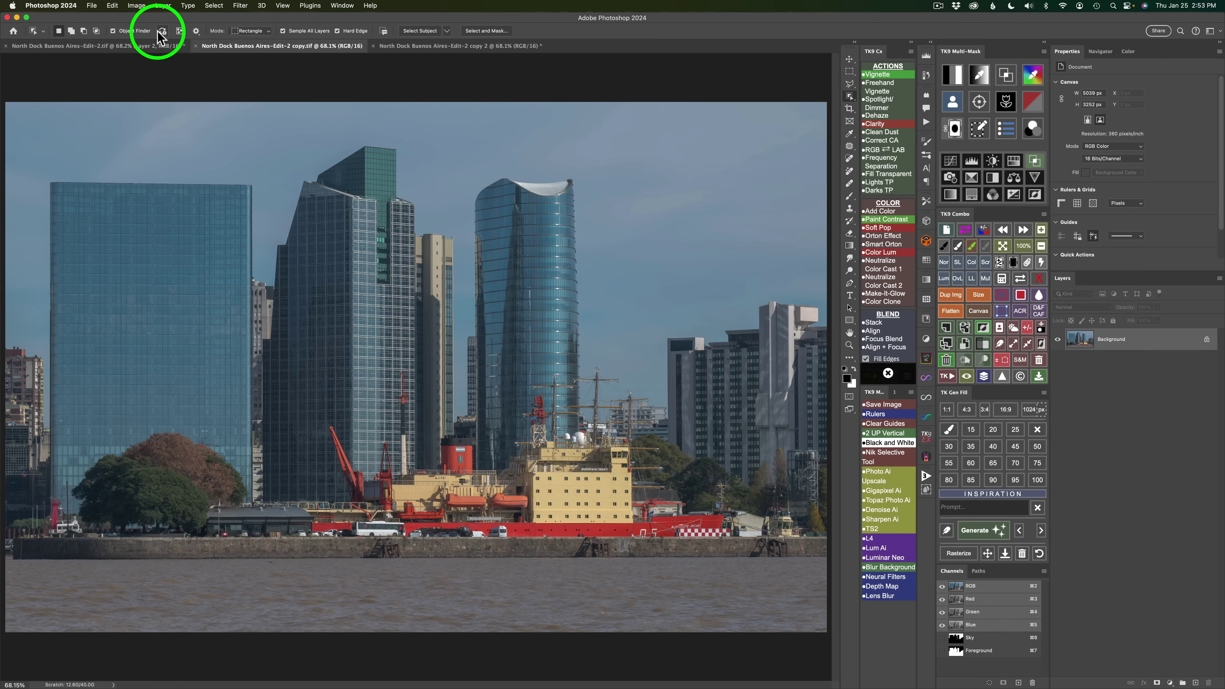
pyautogui.click(163, 31)
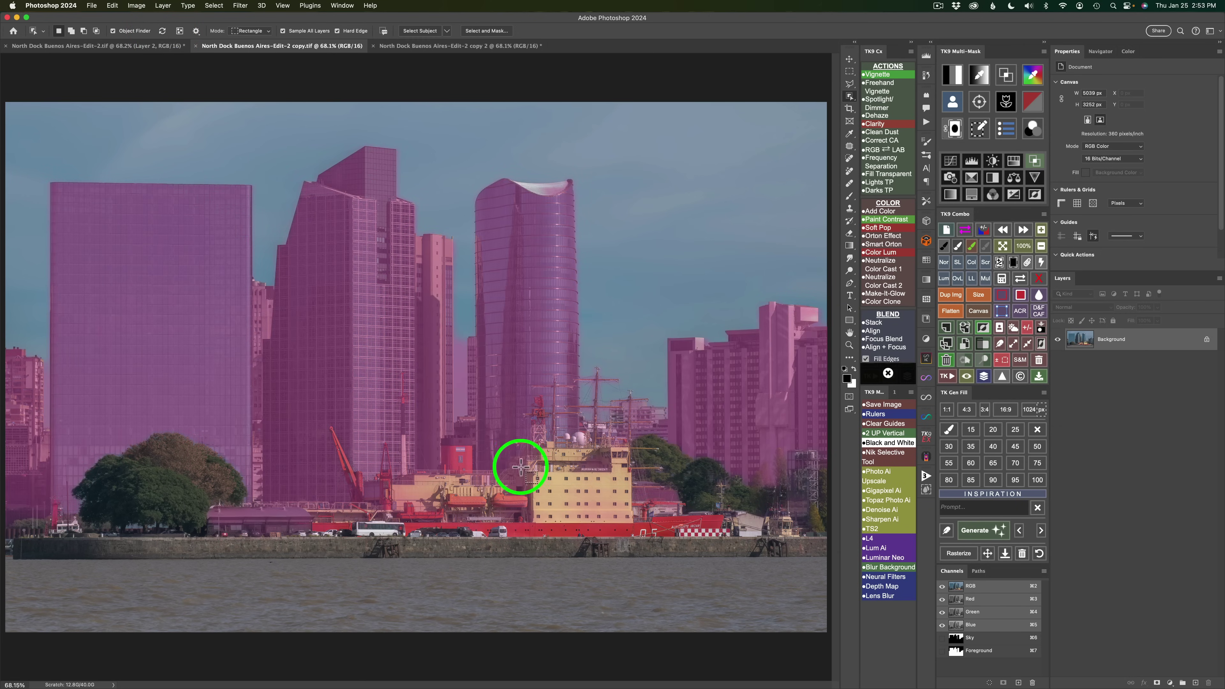
# Select the river water with the object finder and save the selection as a channel named Water.
pyautogui.click(452, 586)
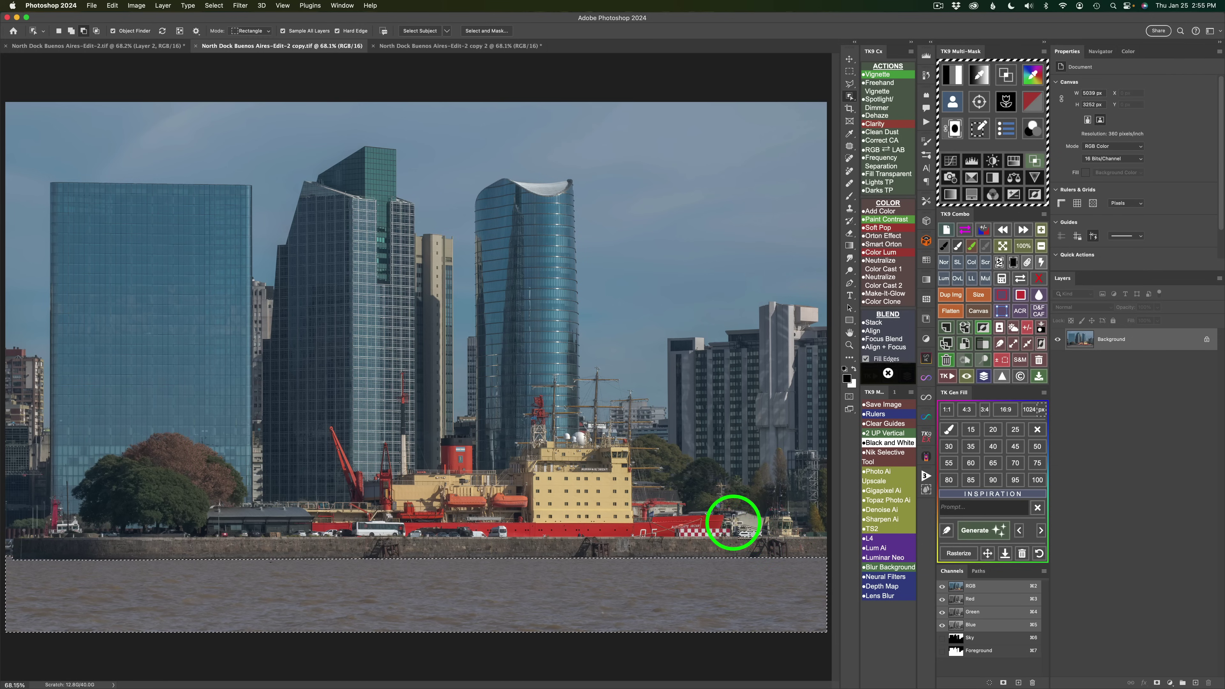
pyautogui.moveTo(732, 523); pyautogui.dragTo(774, 539)
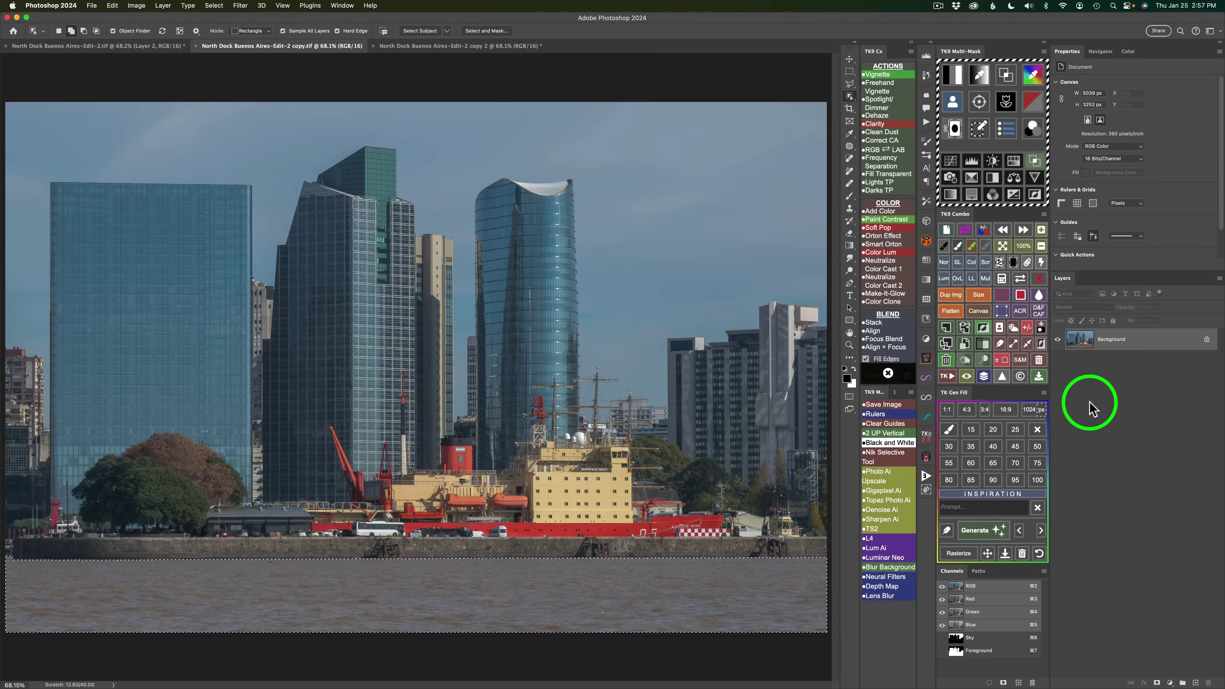
pyautogui.click(1040, 328)
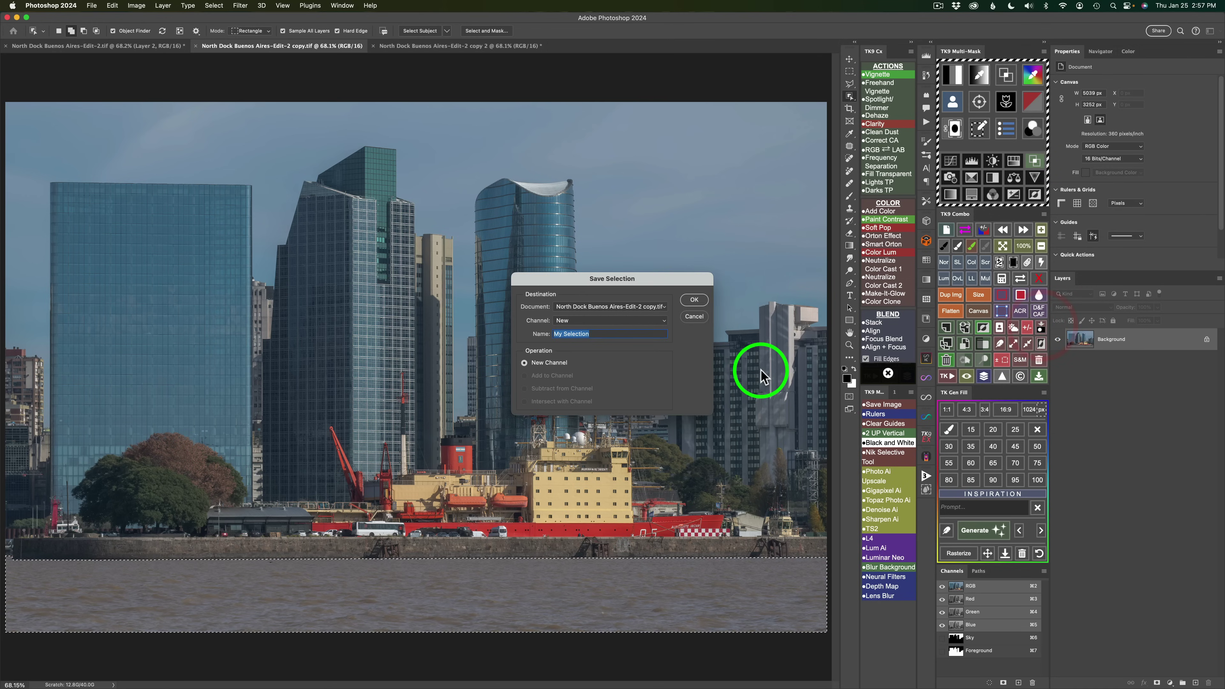
pyautogui.write('Water')
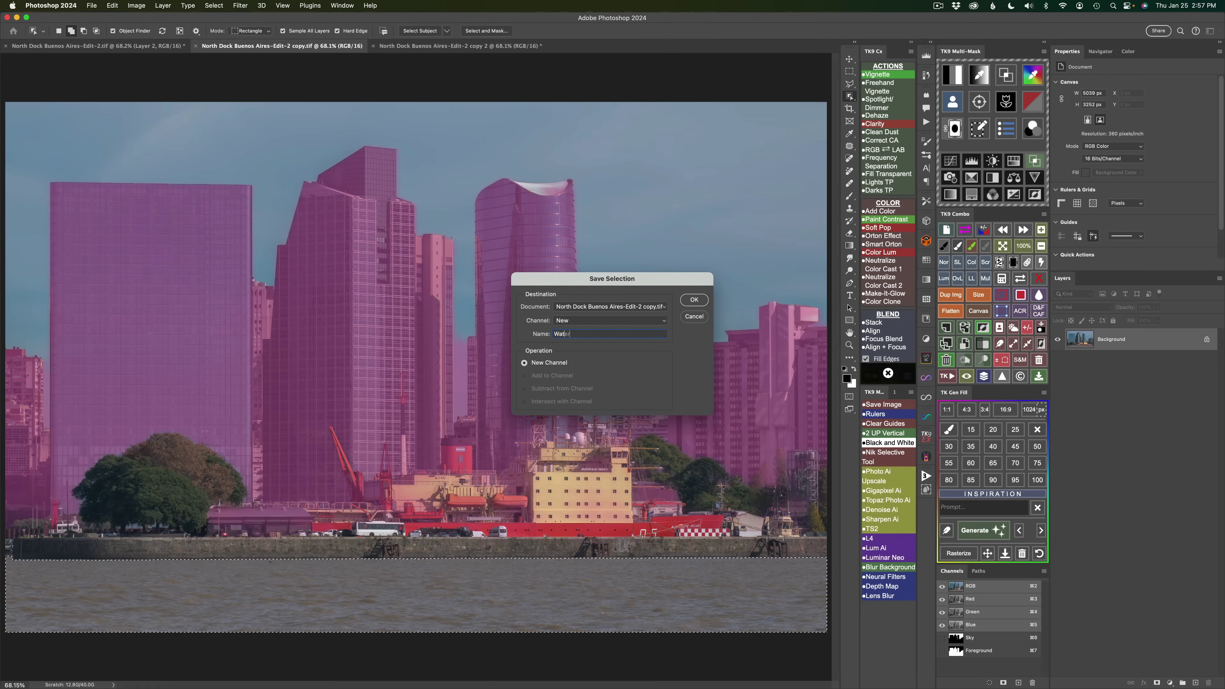
pyautogui.click(693, 300)
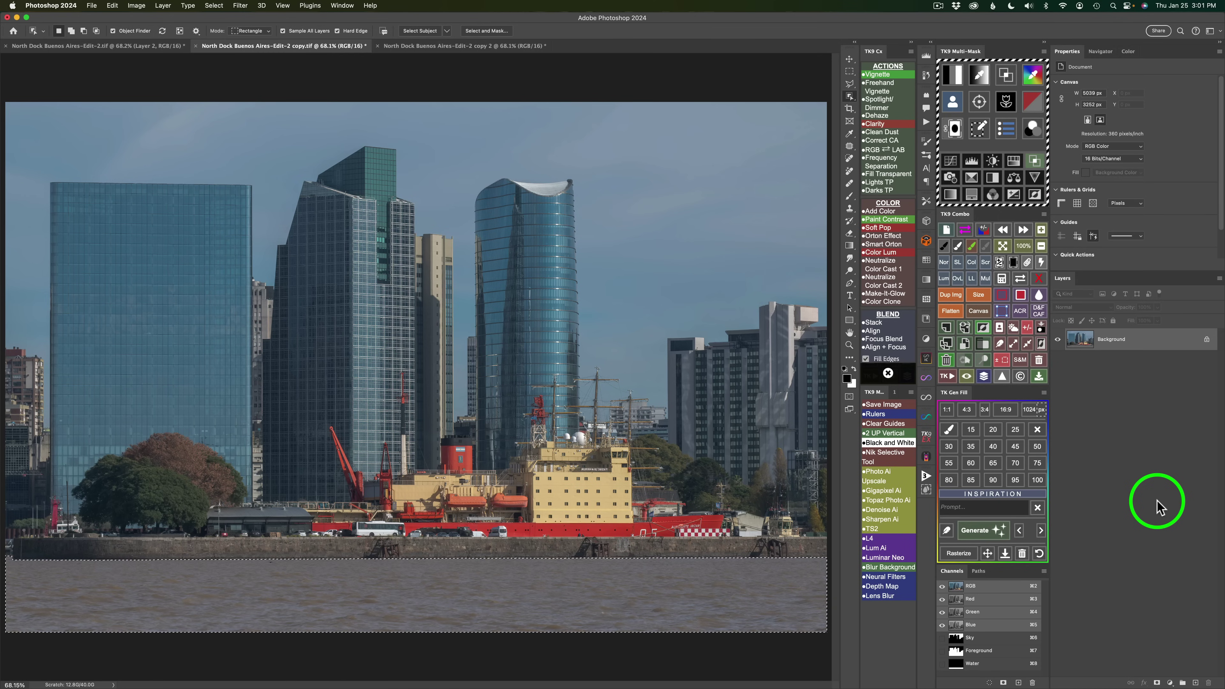
# Generate the level 3 midtones luminosity mask and apply it to a new Color Grading adjustment layer.
pyautogui.click(953, 74)
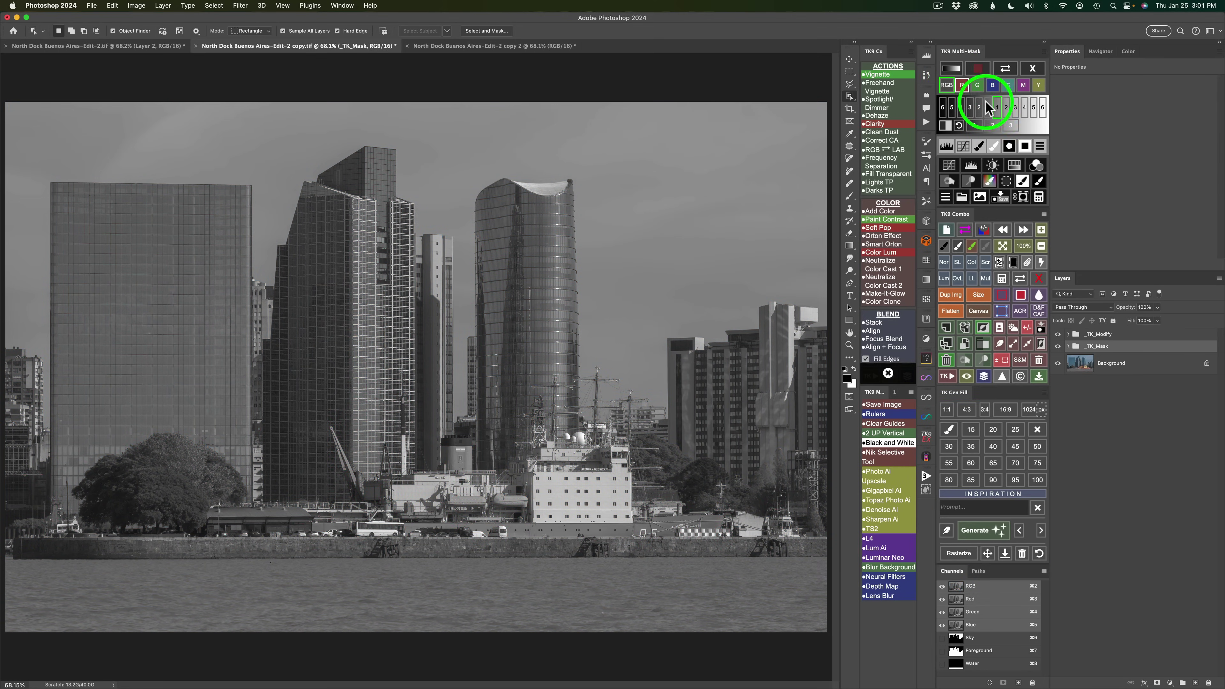
pyautogui.click(1009, 126)
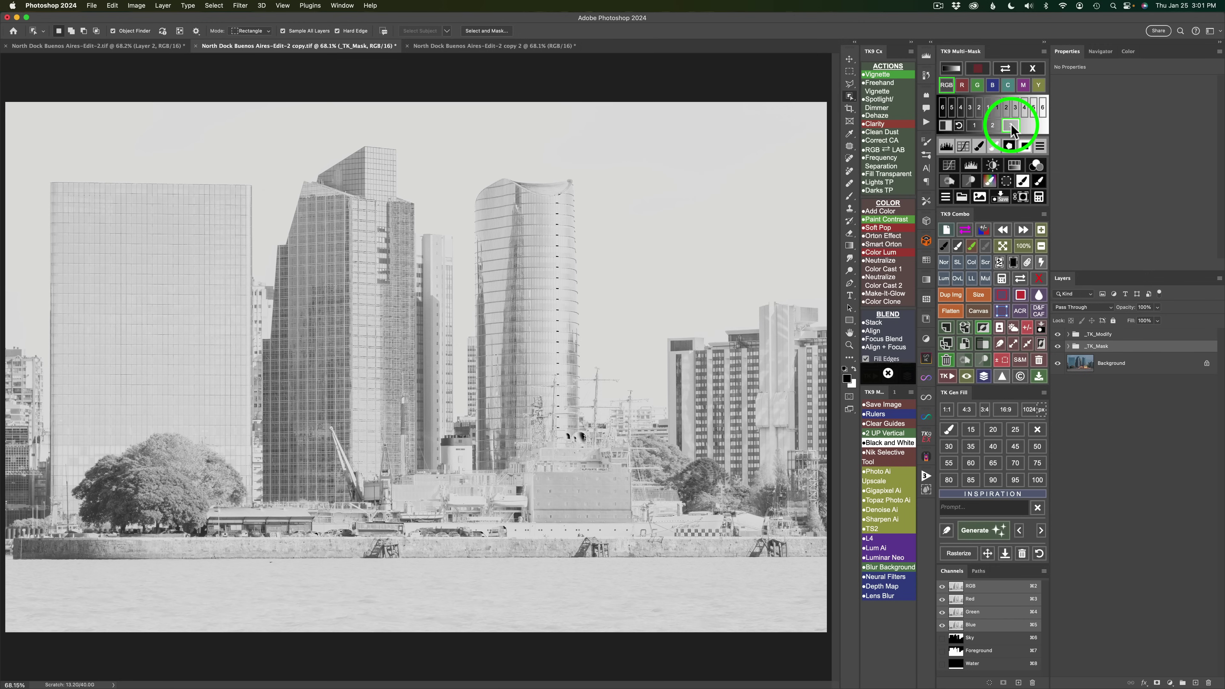
pyautogui.click(1035, 165)
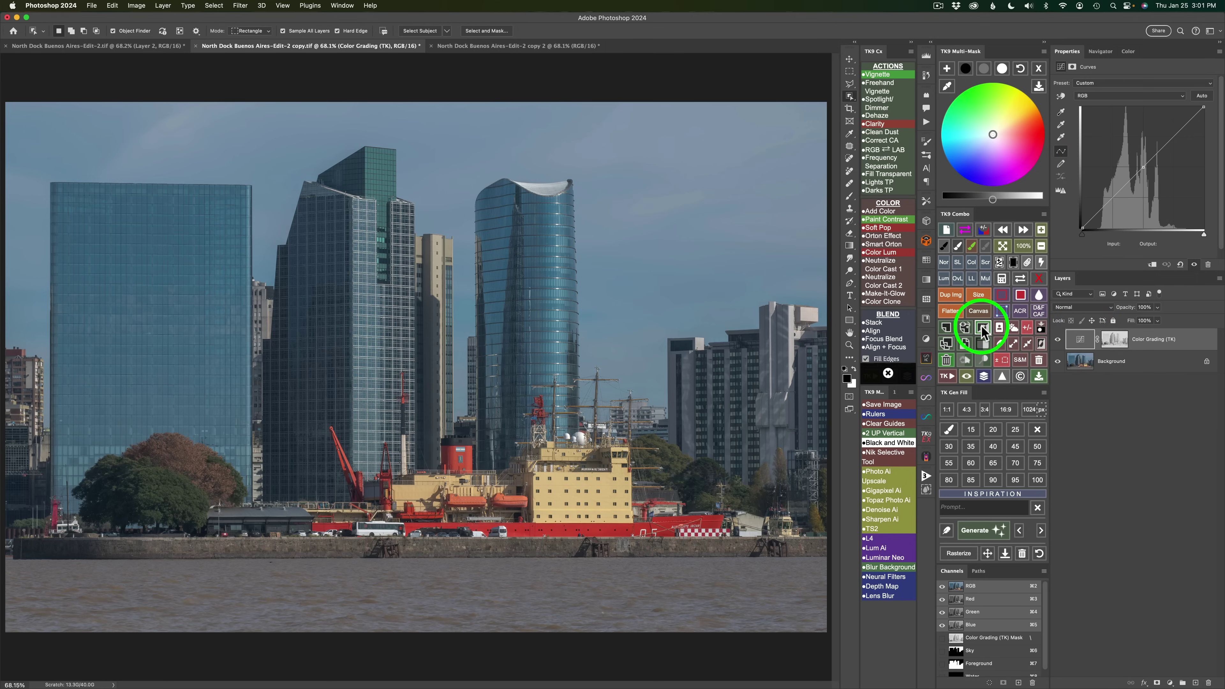
# Duplicate the Color Grading layer twice and fill the mask of the first copy with white.
pyautogui.click(947, 344)
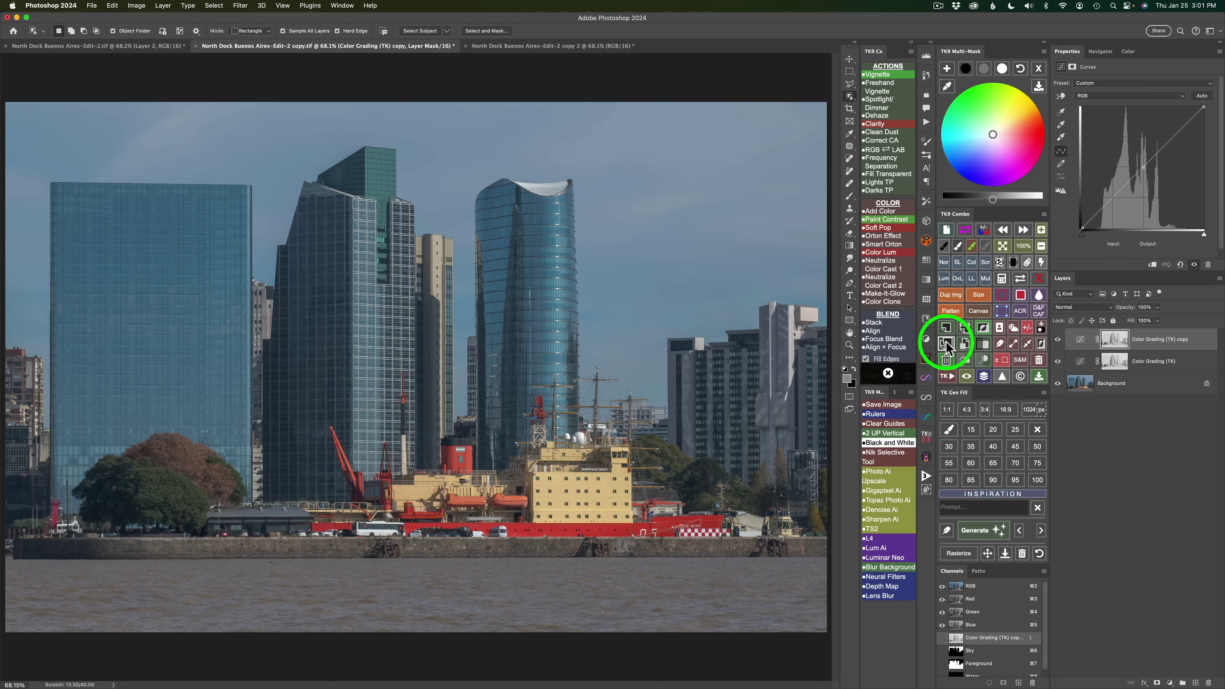
pyautogui.click(946, 343)
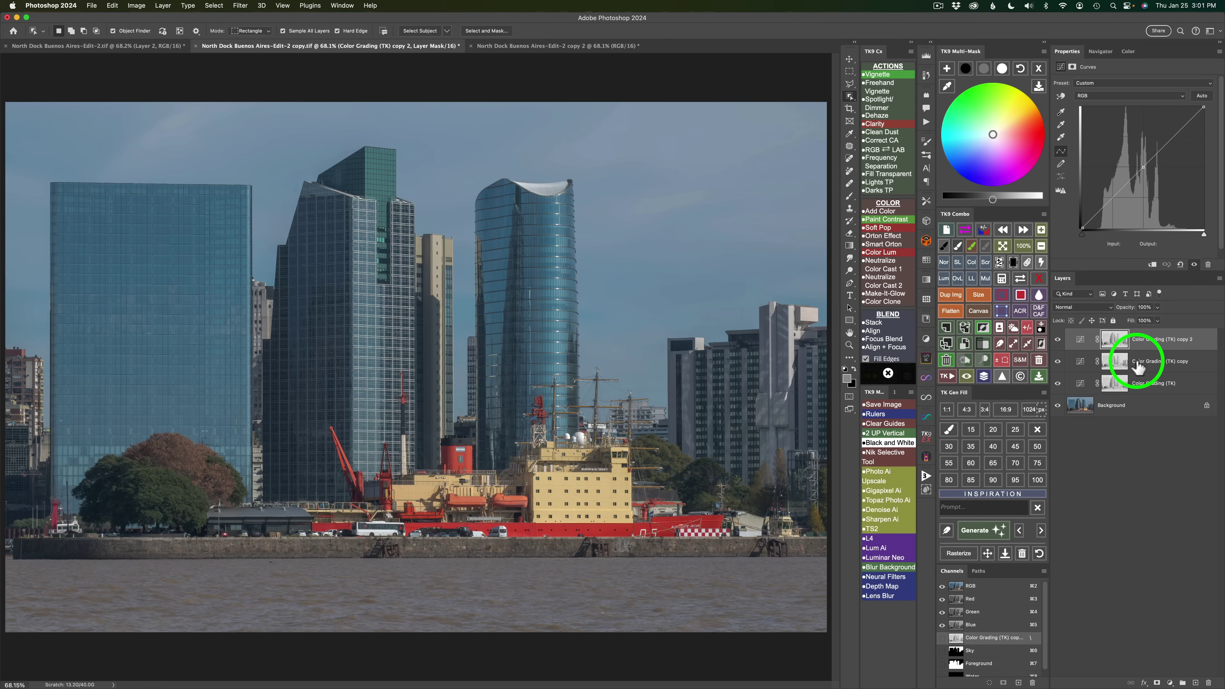
pyautogui.click(1082, 365)
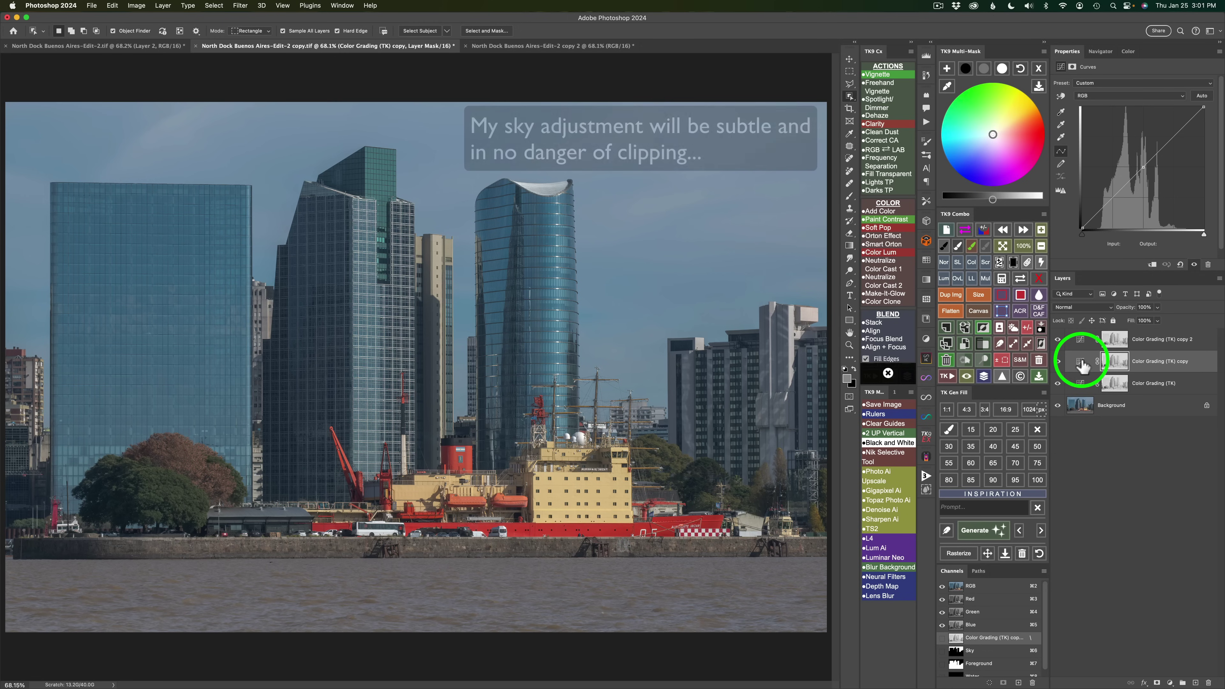
pyautogui.click(1000, 263)
pyautogui.click(1000, 263)
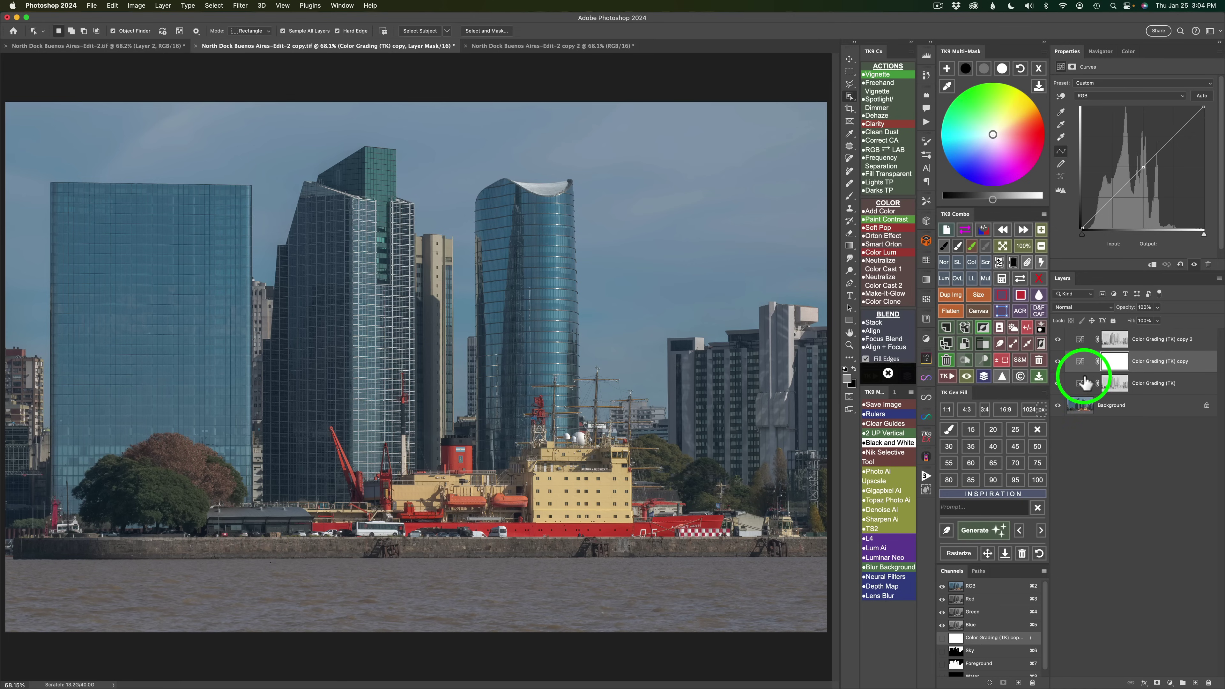
# Restrict the original Color Grading layer's mask by intersecting it with the Foreground channel and subtracting the Water channel.
pyautogui.click(1078, 384)
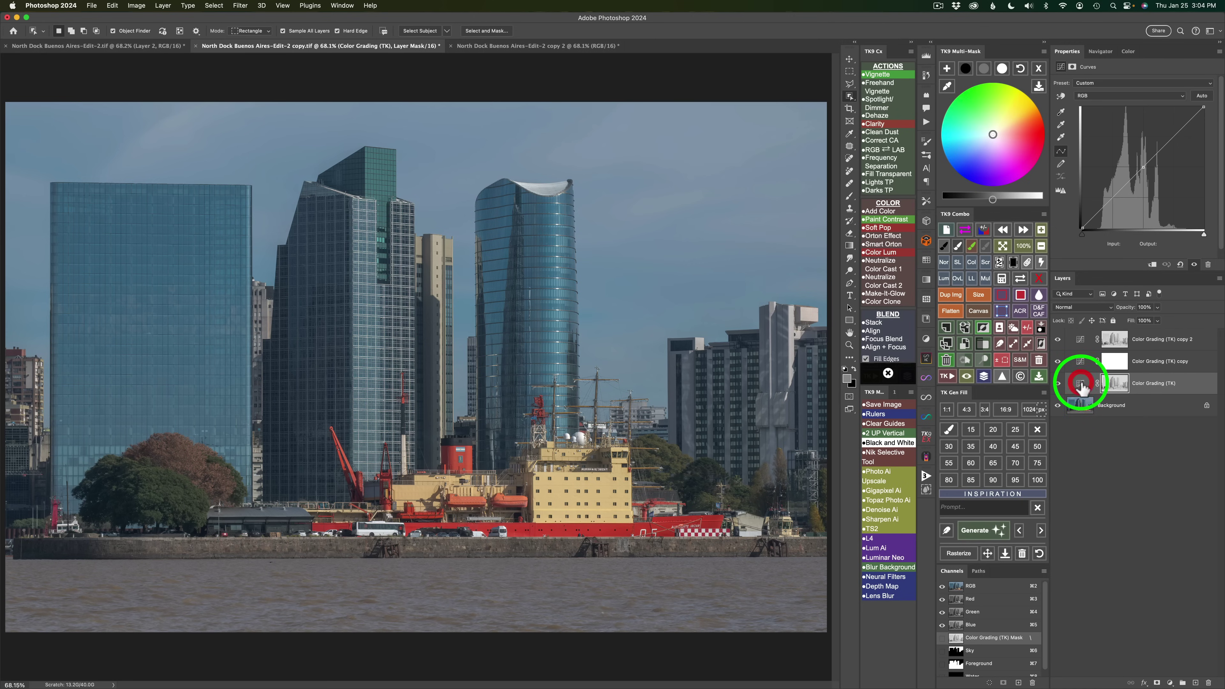
pyautogui.click(1002, 279)
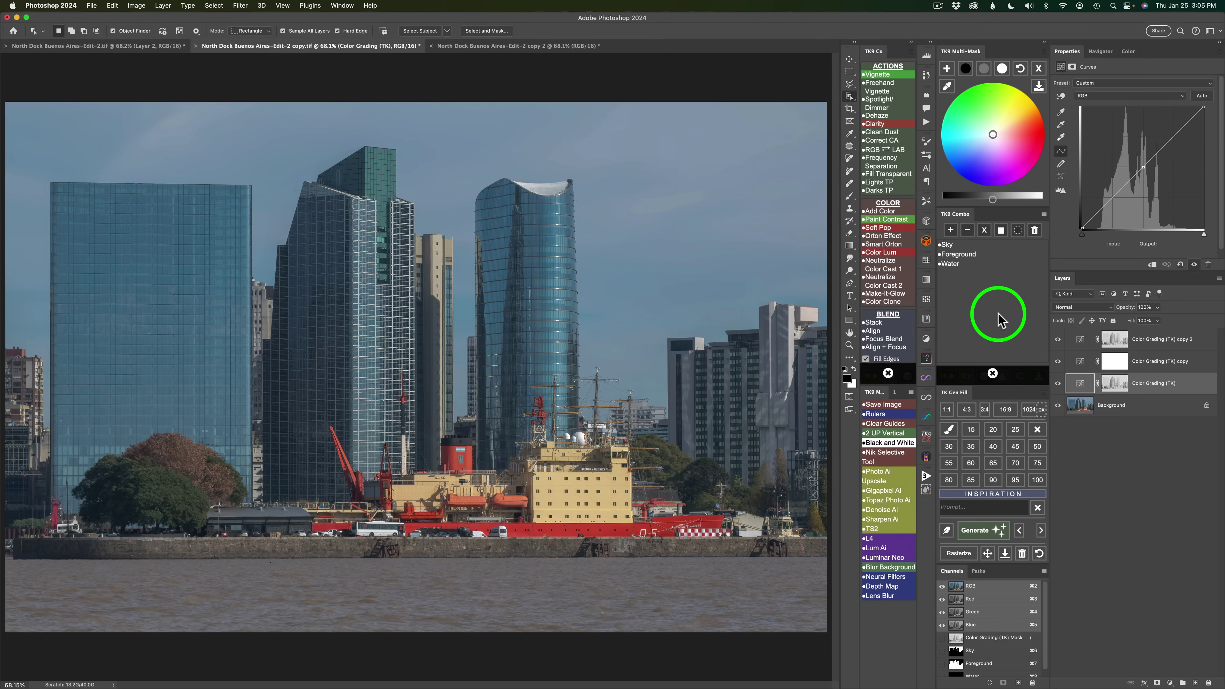
pyautogui.click(961, 256)
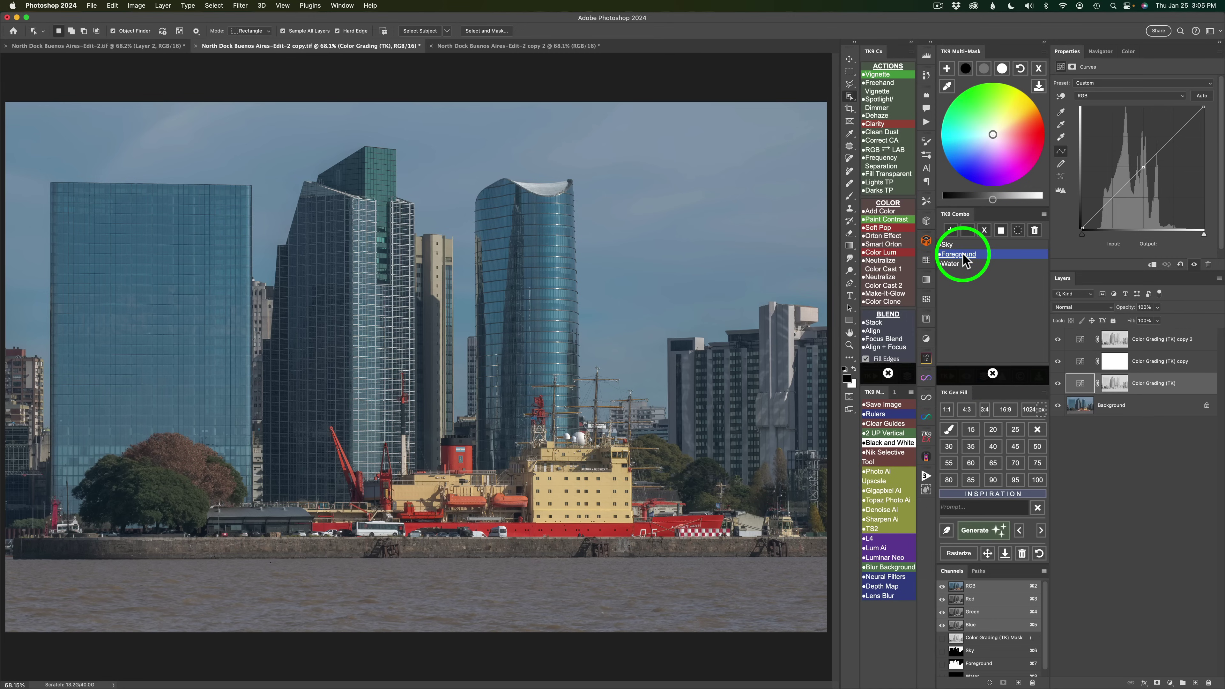
pyautogui.click(985, 231)
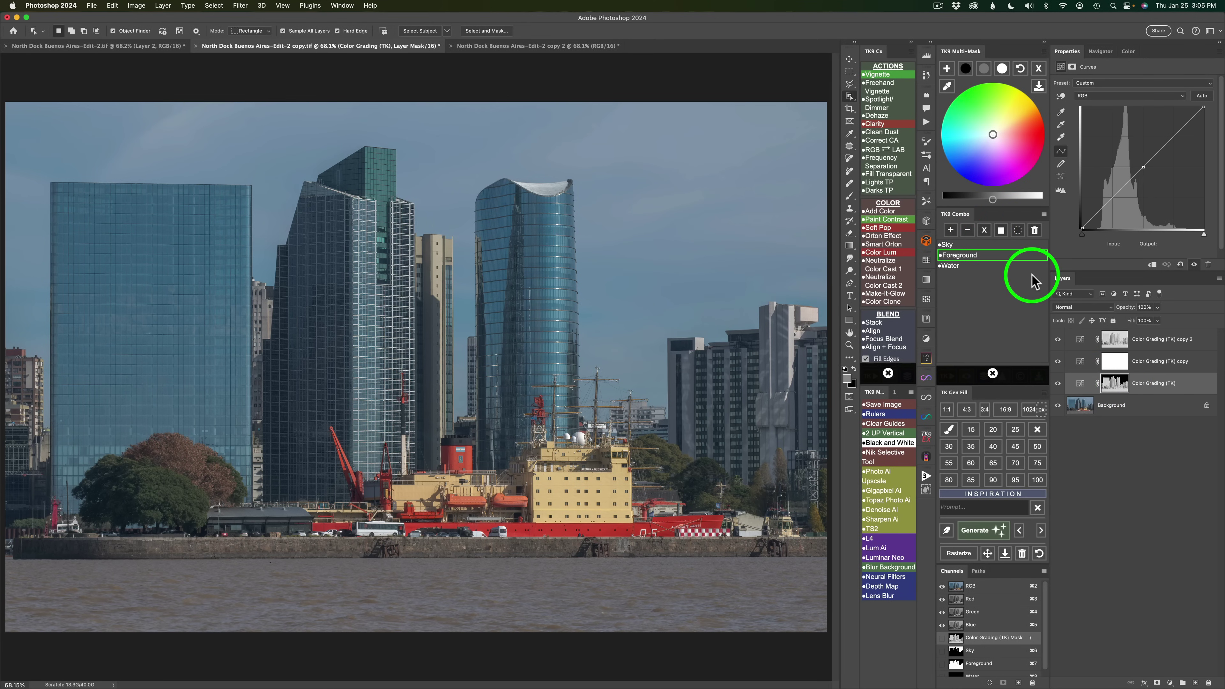
pyautogui.click(957, 267)
pyautogui.click(967, 231)
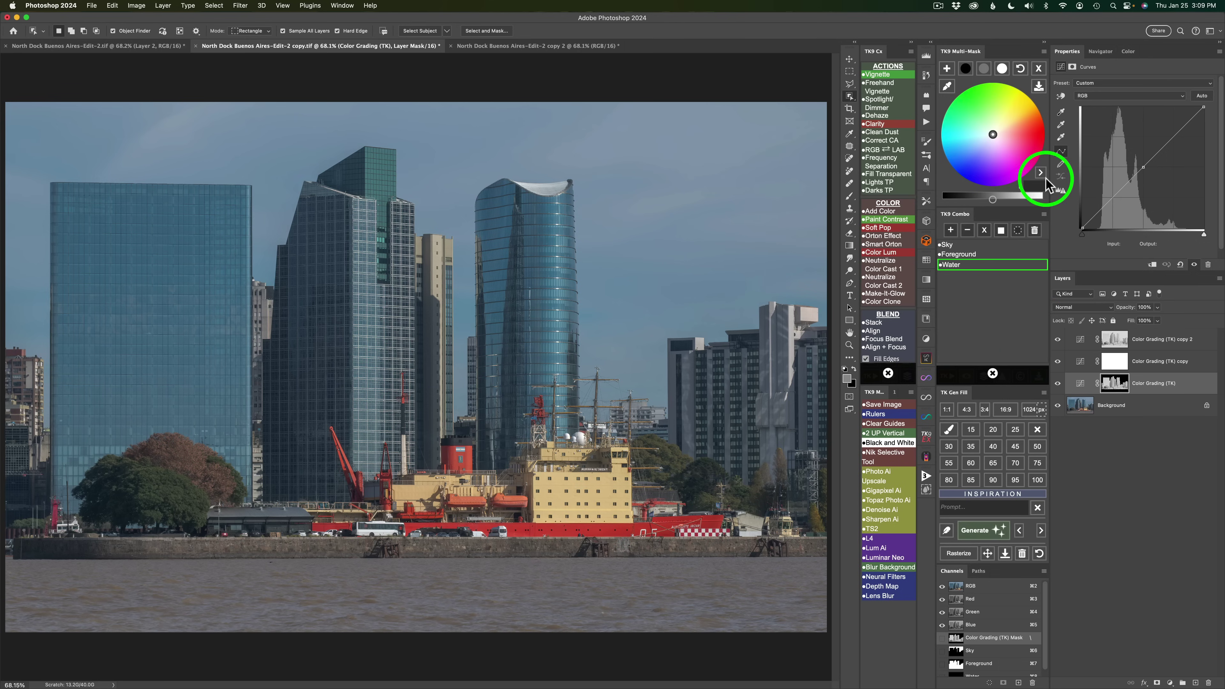
# Raise the foreground layer's midtone brightness to 53 and tint the midtones warm yellow at about hue 56, fine-tuning the color by hex code.
pyautogui.click(984, 71)
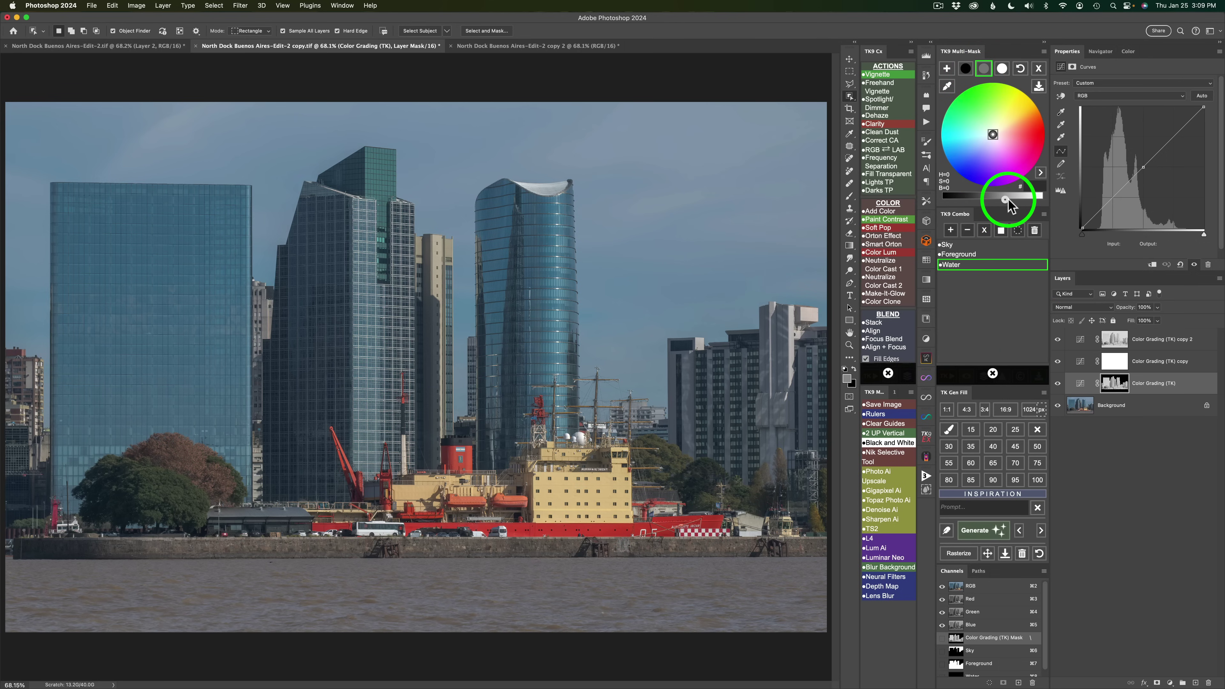
pyautogui.moveTo(1029, 200); pyautogui.dragTo(1035, 199)
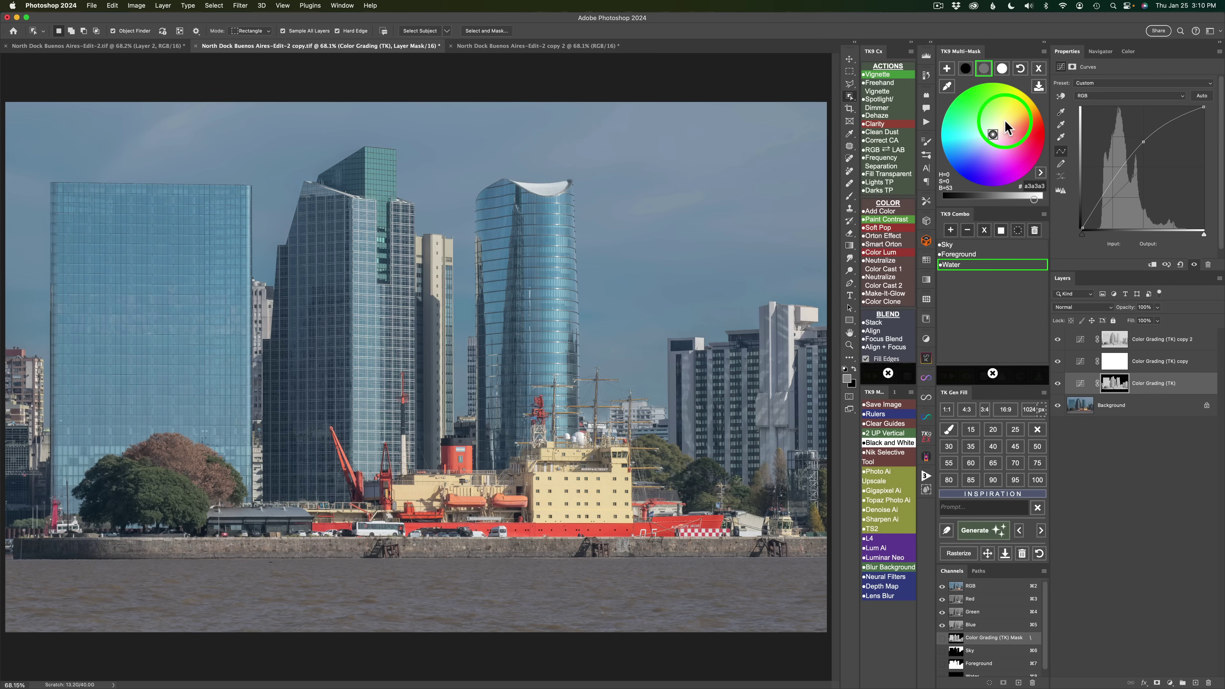
pyautogui.moveTo(1005, 120)
pyautogui.mouseDown()
pyautogui.moveTo(1026, 133)
pyautogui.moveTo(1017, 157)
pyautogui.moveTo(1003, 118)
pyautogui.mouseUp()
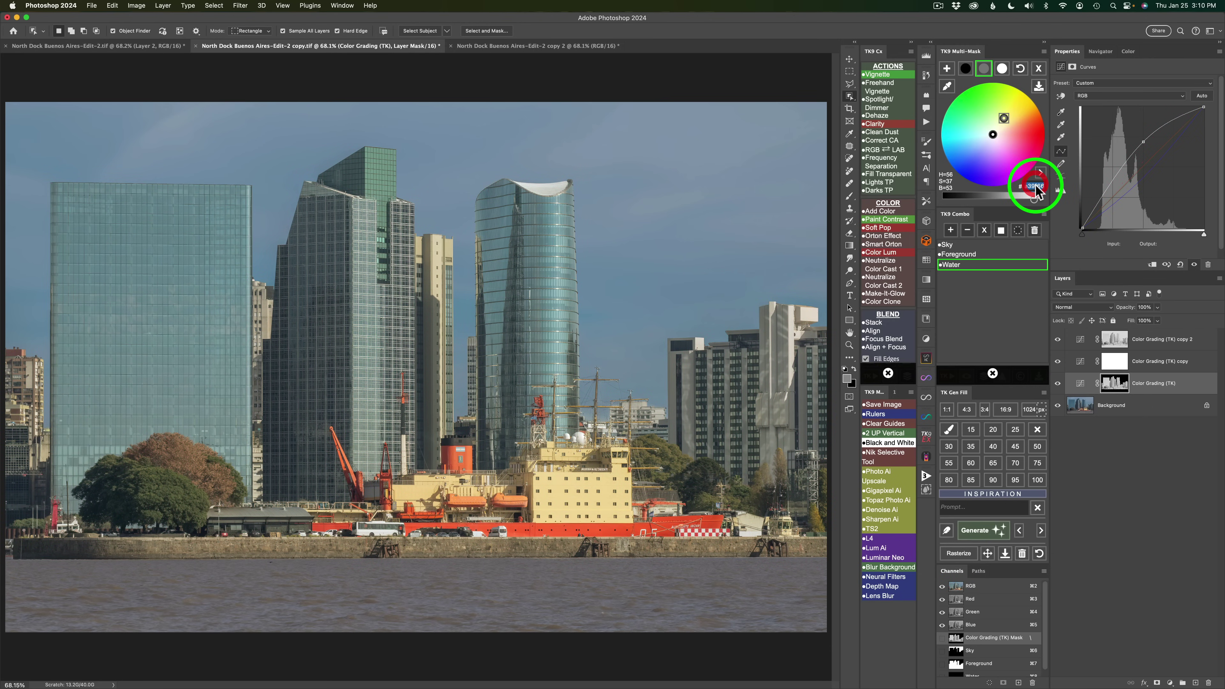
pyautogui.doubleClick(1035, 189)
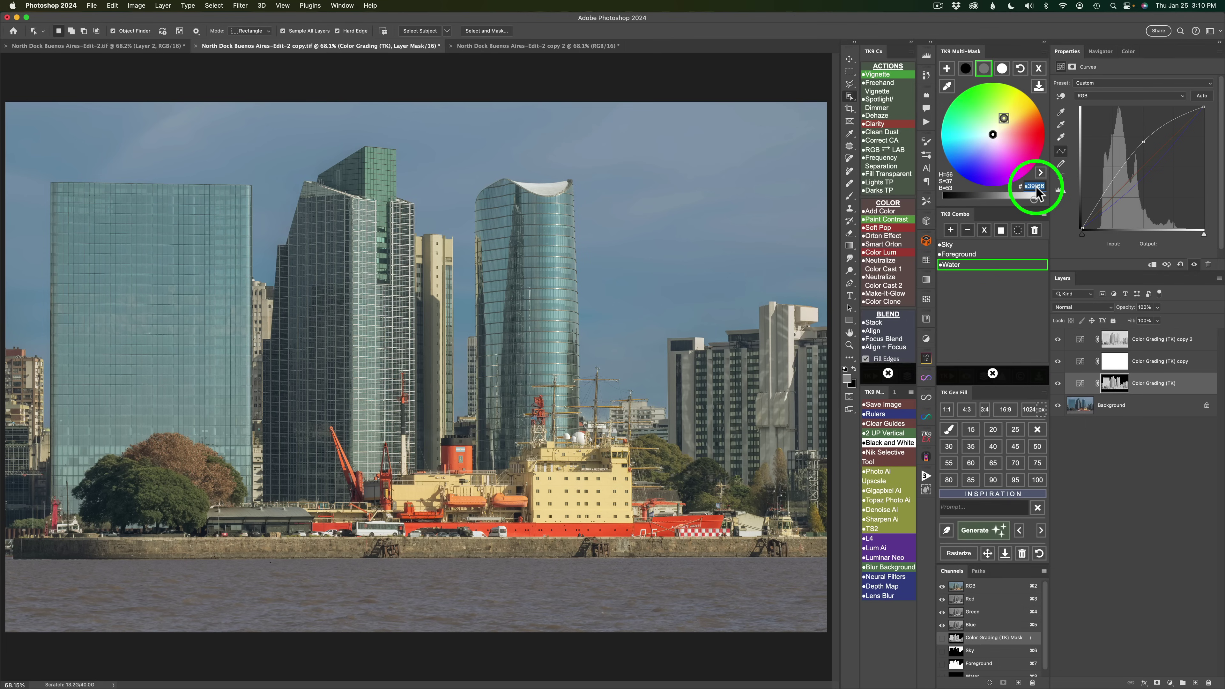
pyautogui.write('a')
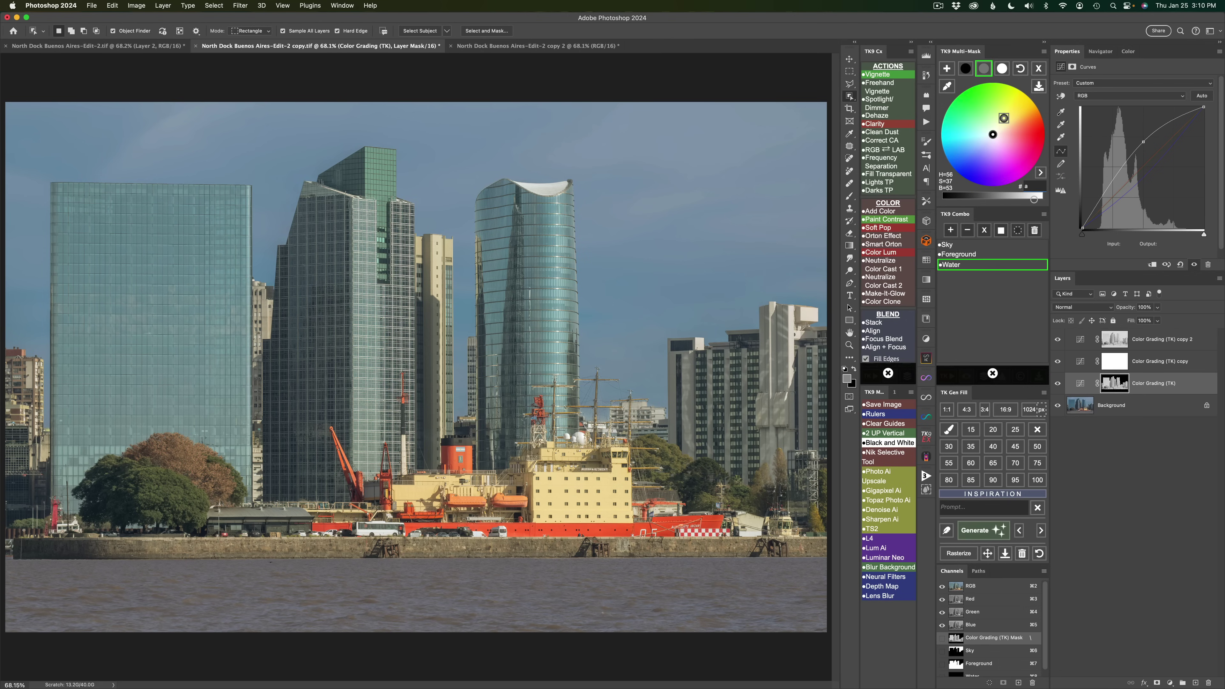
pyautogui.click(1040, 172)
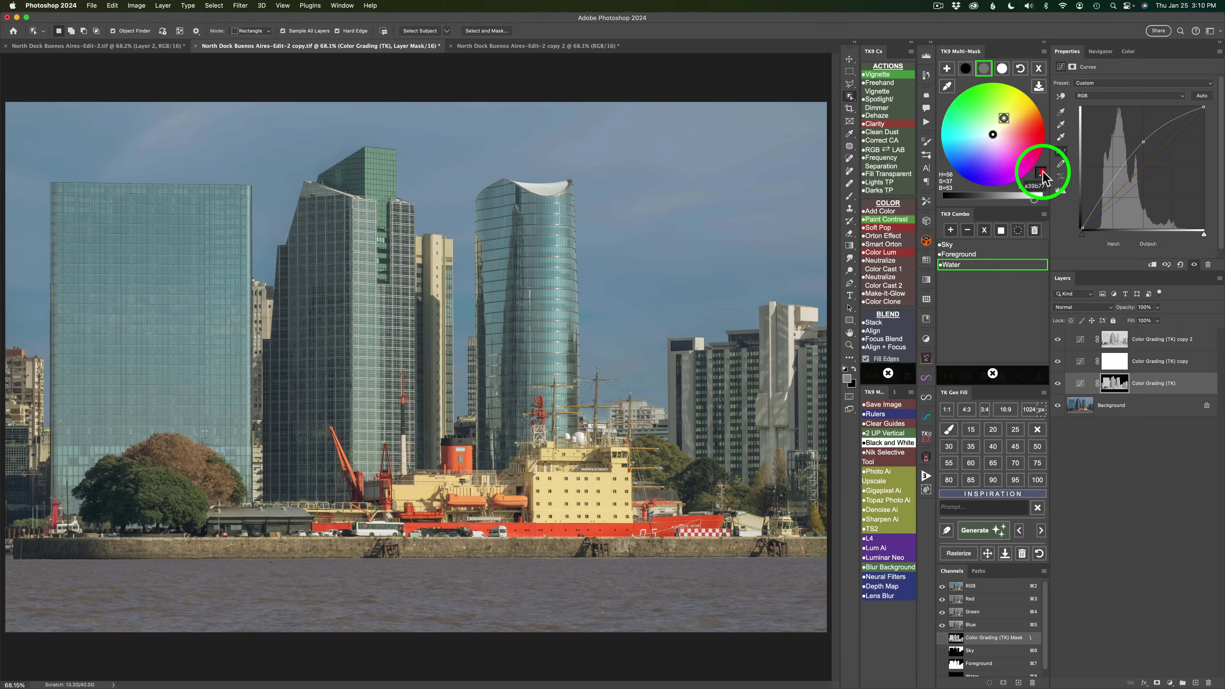
# Darken the foreground layer's shadows and brighten its highlights to 38, comparing the photo with the layer off and on.
pyautogui.click(966, 69)
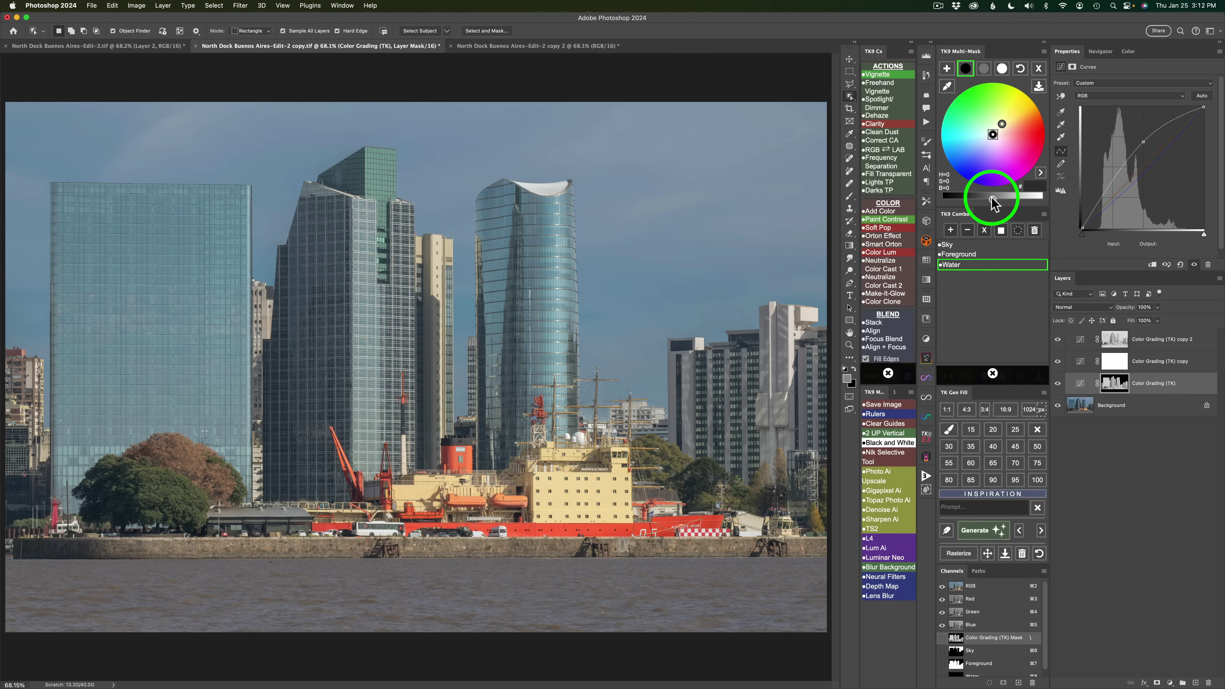
pyautogui.moveTo(992, 201); pyautogui.dragTo(970, 203)
pyautogui.click(1001, 69)
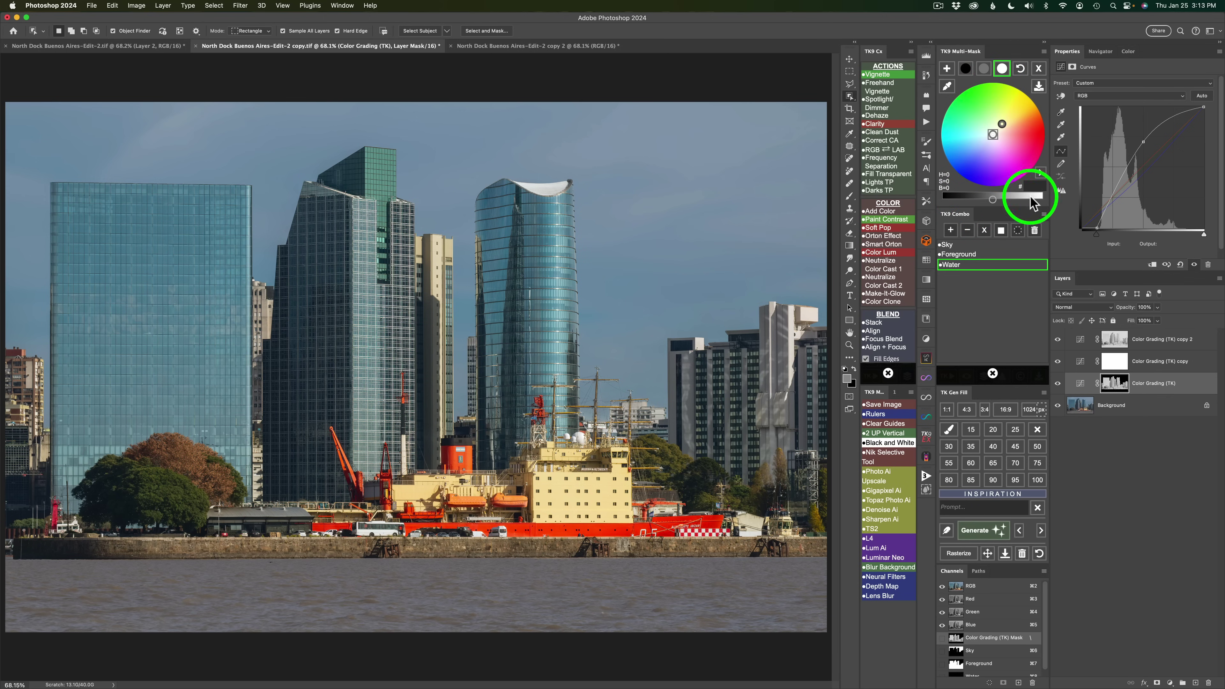
pyautogui.moveTo(997, 200); pyautogui.dragTo(1022, 200)
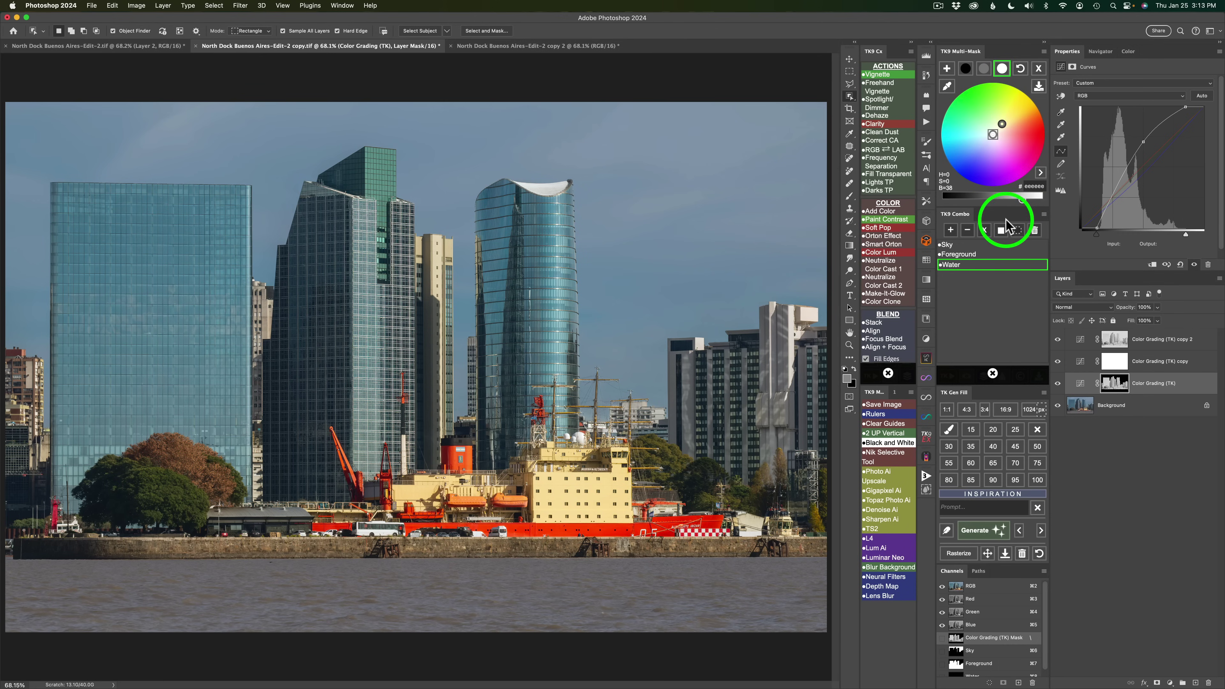
pyautogui.click(1058, 385)
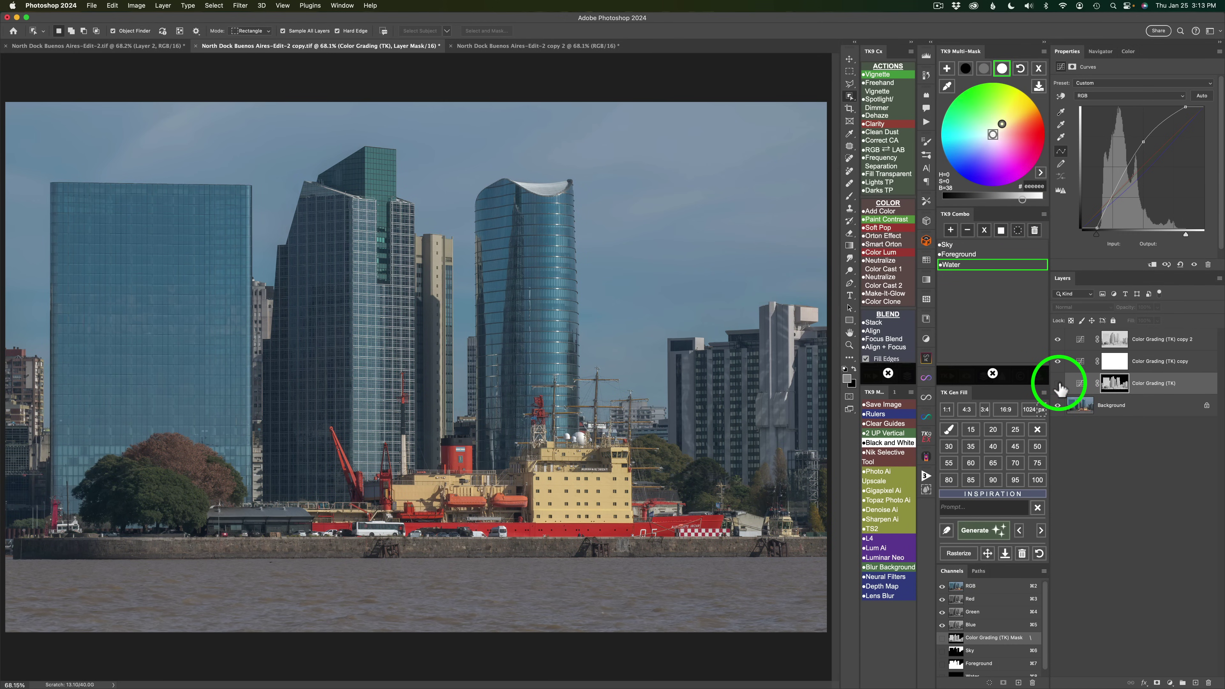
pyautogui.click(1058, 385)
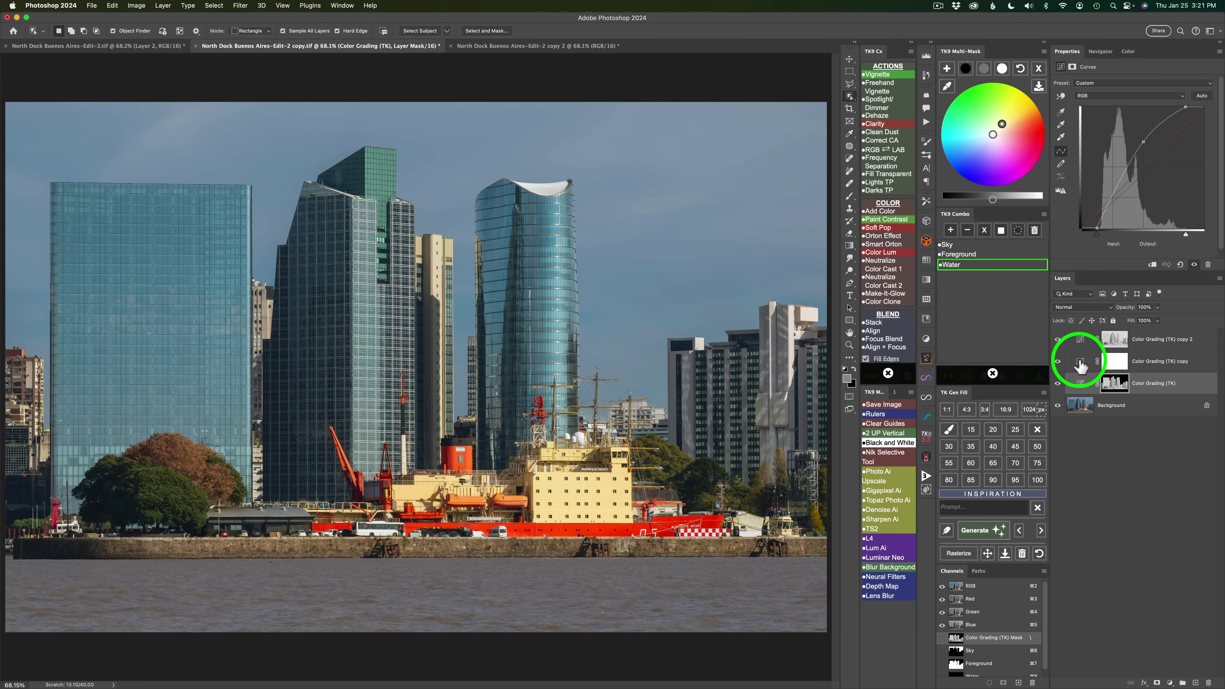
# Lower the midtone brightness to -12 on the Color Grading copy layer with the white mask.
pyautogui.click(1080, 367)
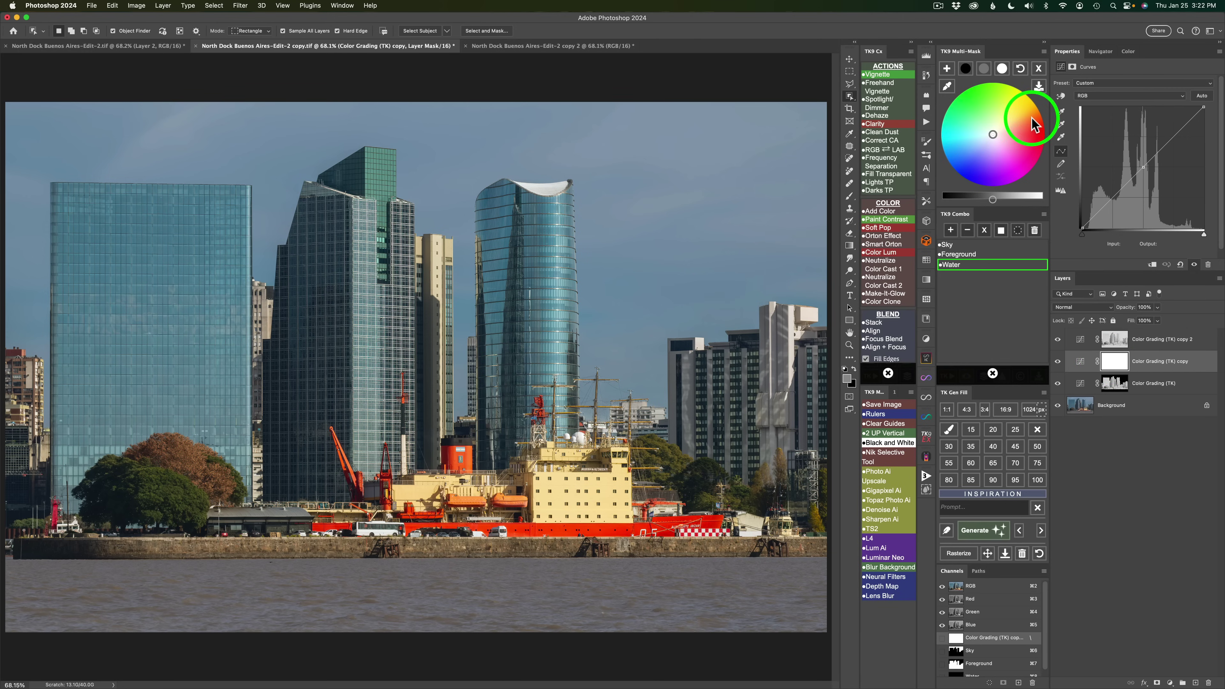
pyautogui.click(984, 70)
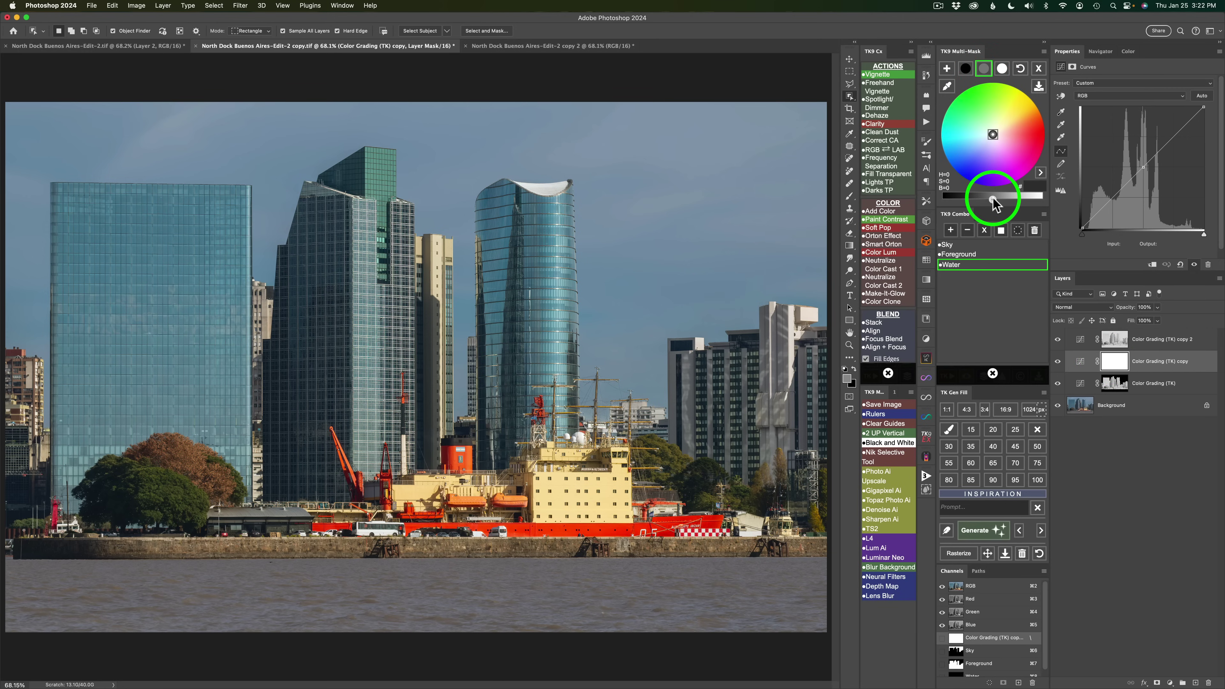
pyautogui.moveTo(986, 197); pyautogui.dragTo(982, 198)
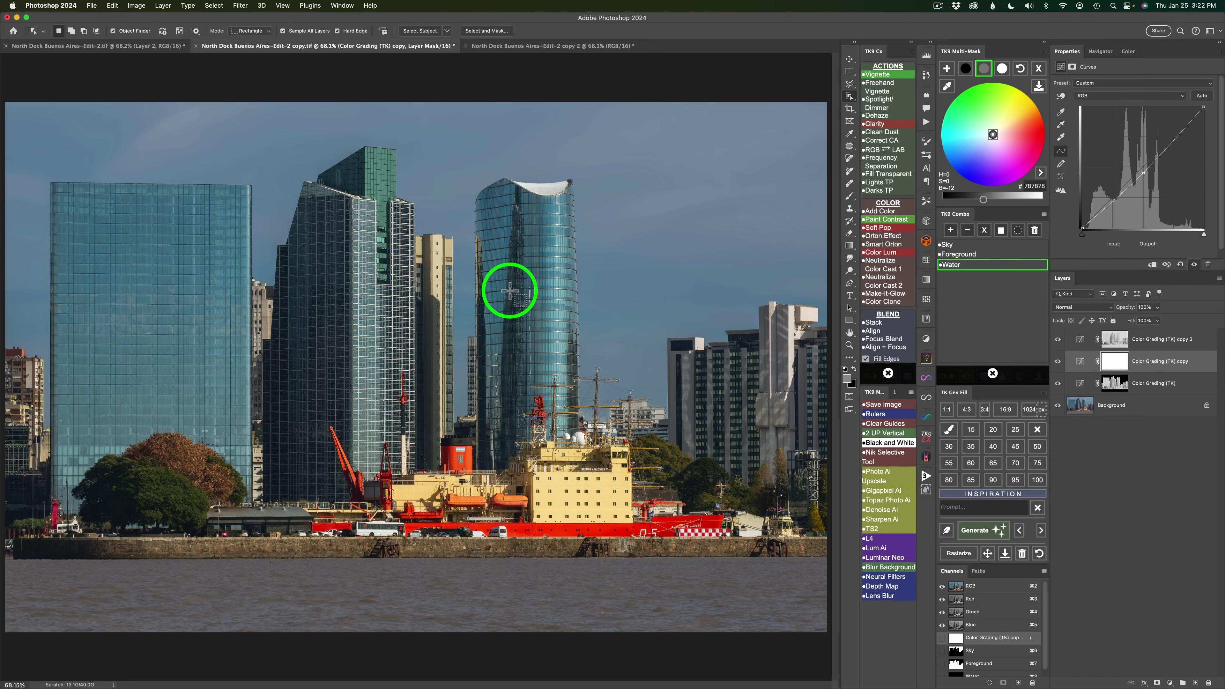
# Replace the Color Grading copy's white mask with the Sky channel and compare the photo with the layer off and on.
pyautogui.click(970, 266)
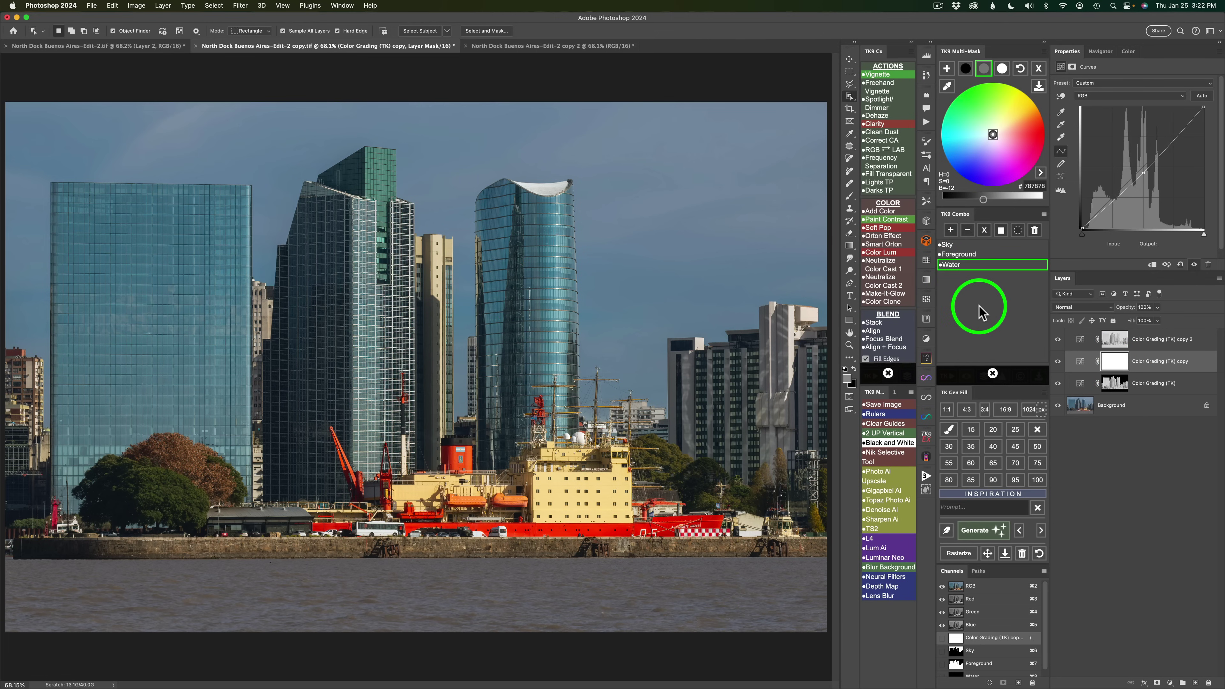
pyautogui.click(972, 247)
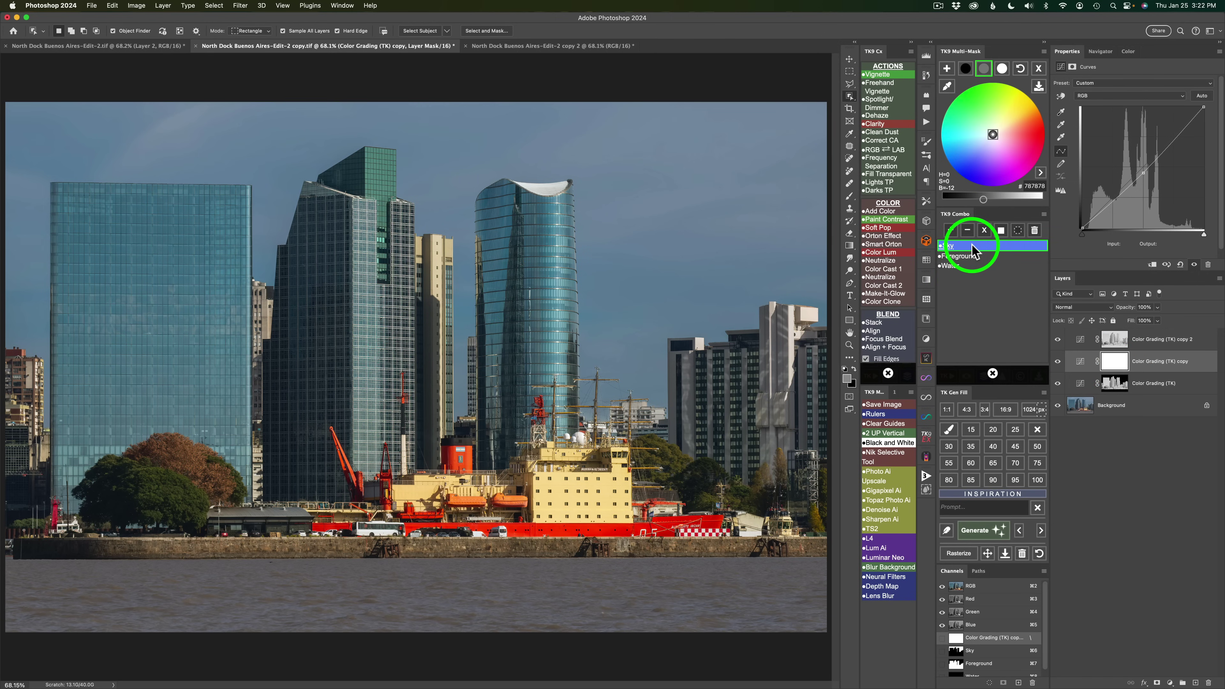
pyautogui.click(1002, 231)
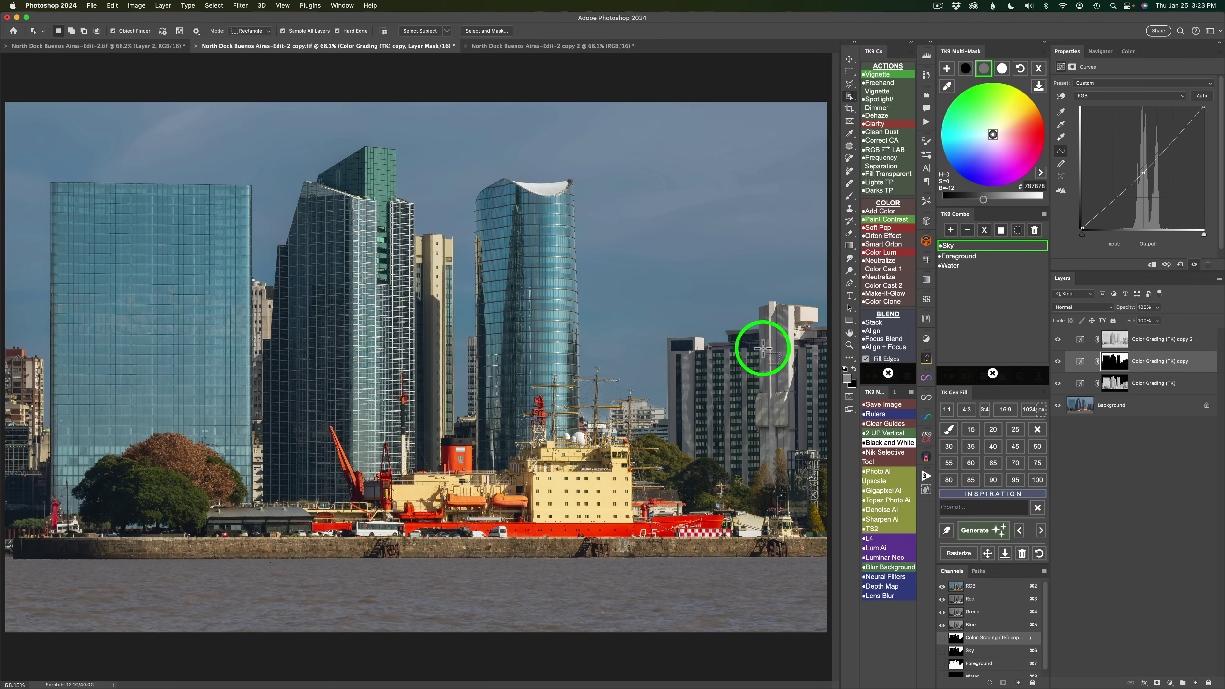
pyautogui.click(1057, 362)
pyautogui.click(1057, 362)
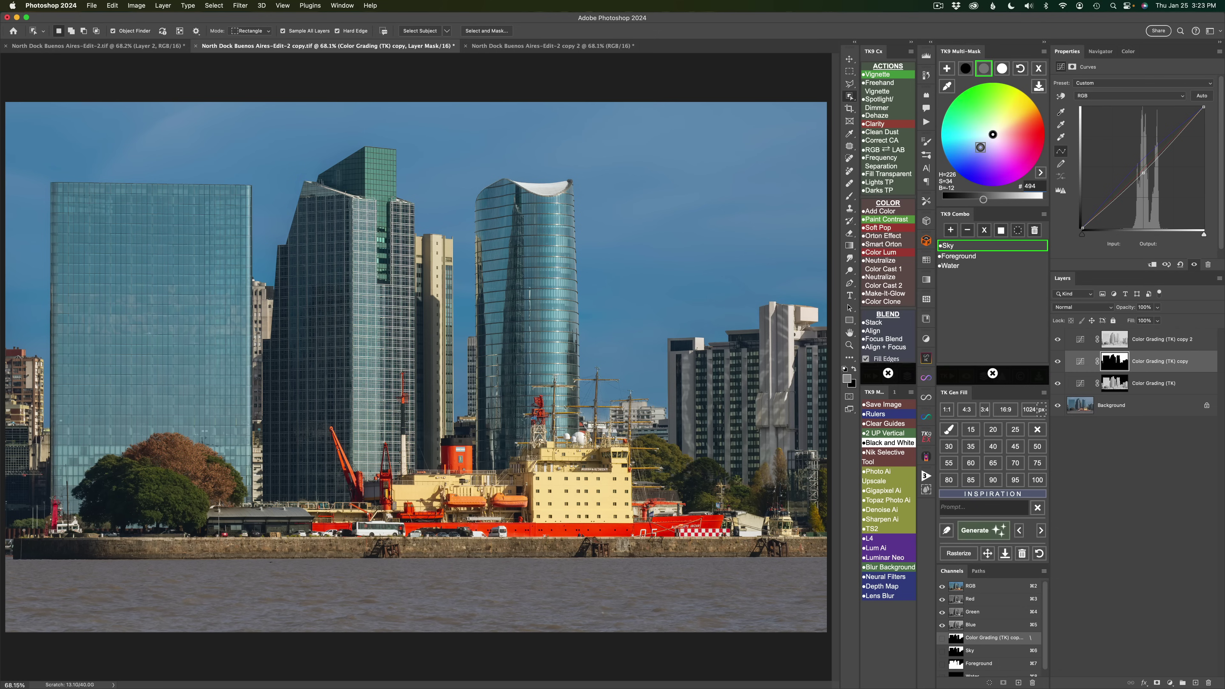
# Apply hex 494978 to the sky layer's midtones and brighten its highlights to 35, comparing the photo with the layer off and on.
pyautogui.write('978')
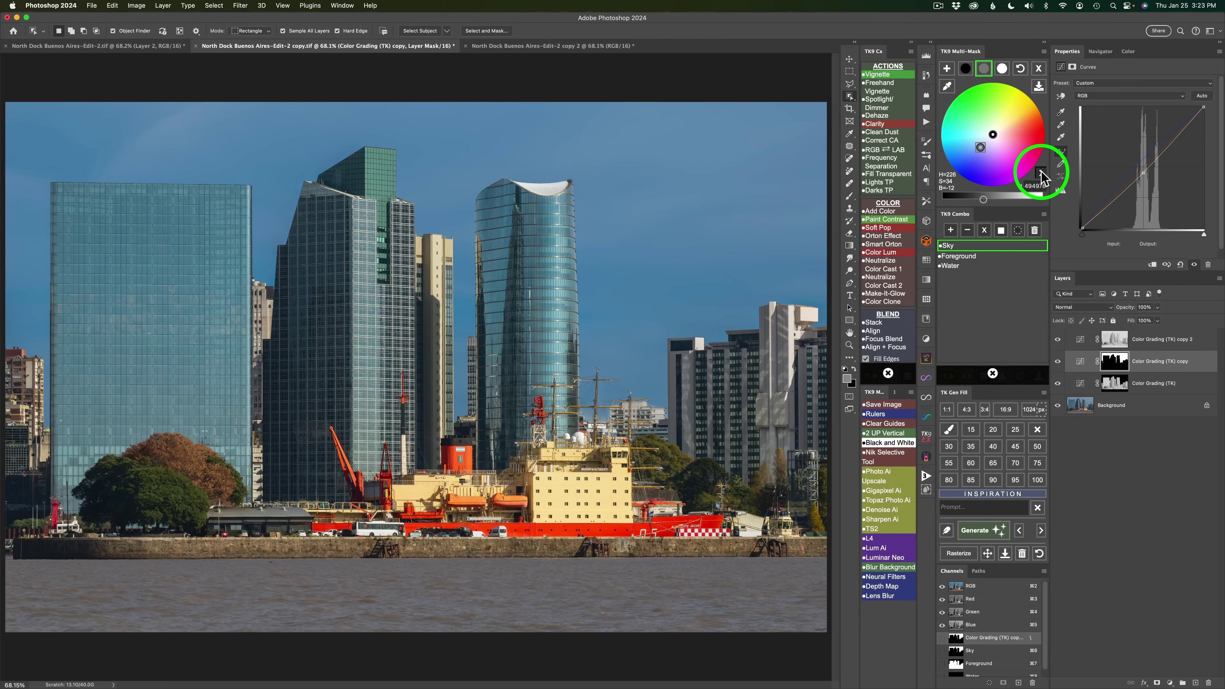
pyautogui.click(1040, 173)
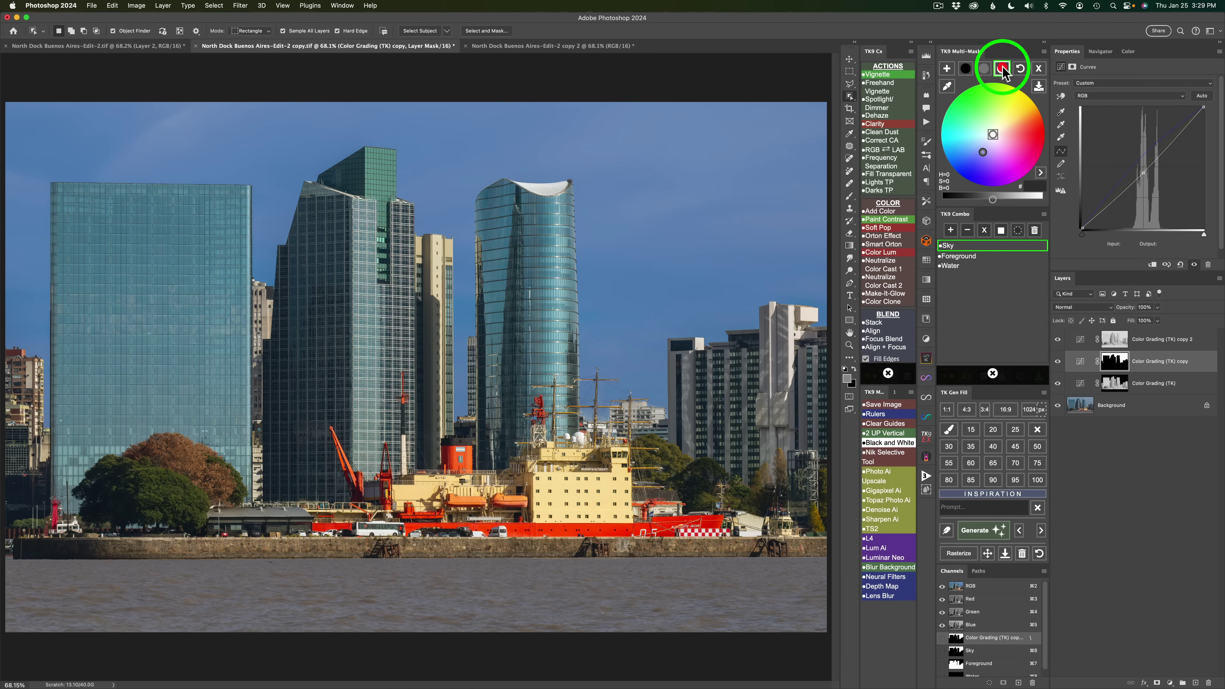
pyautogui.click(1002, 69)
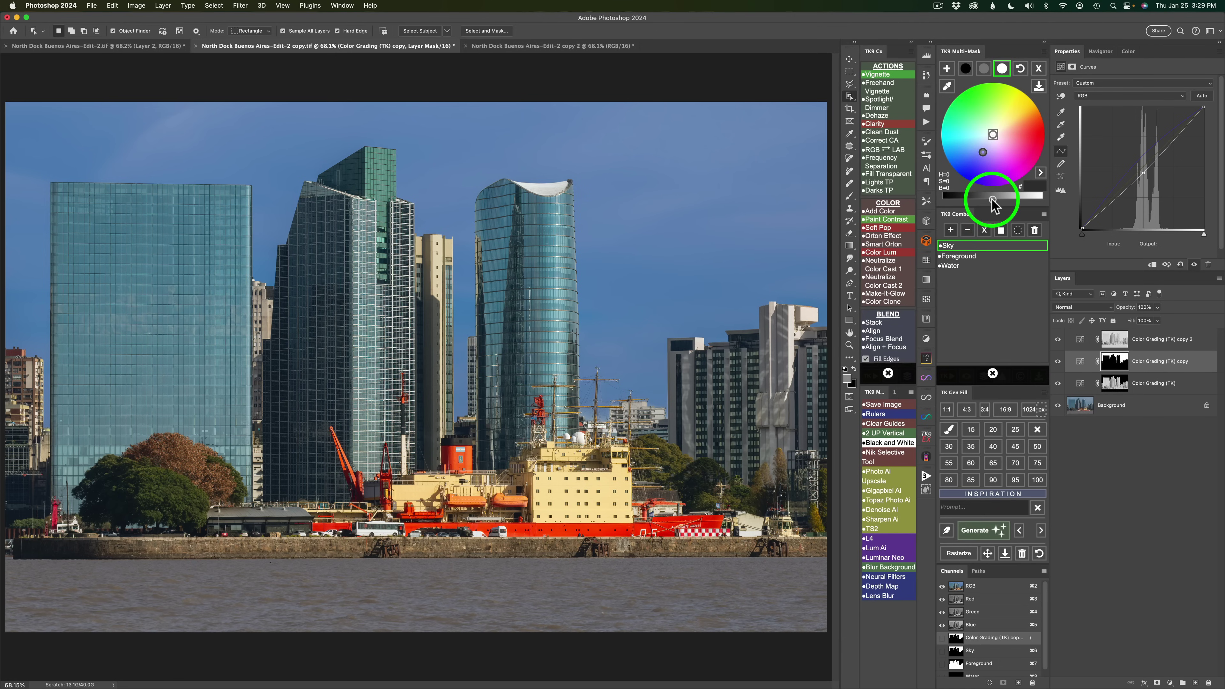
pyautogui.moveTo(992, 198); pyautogui.dragTo(1019, 199)
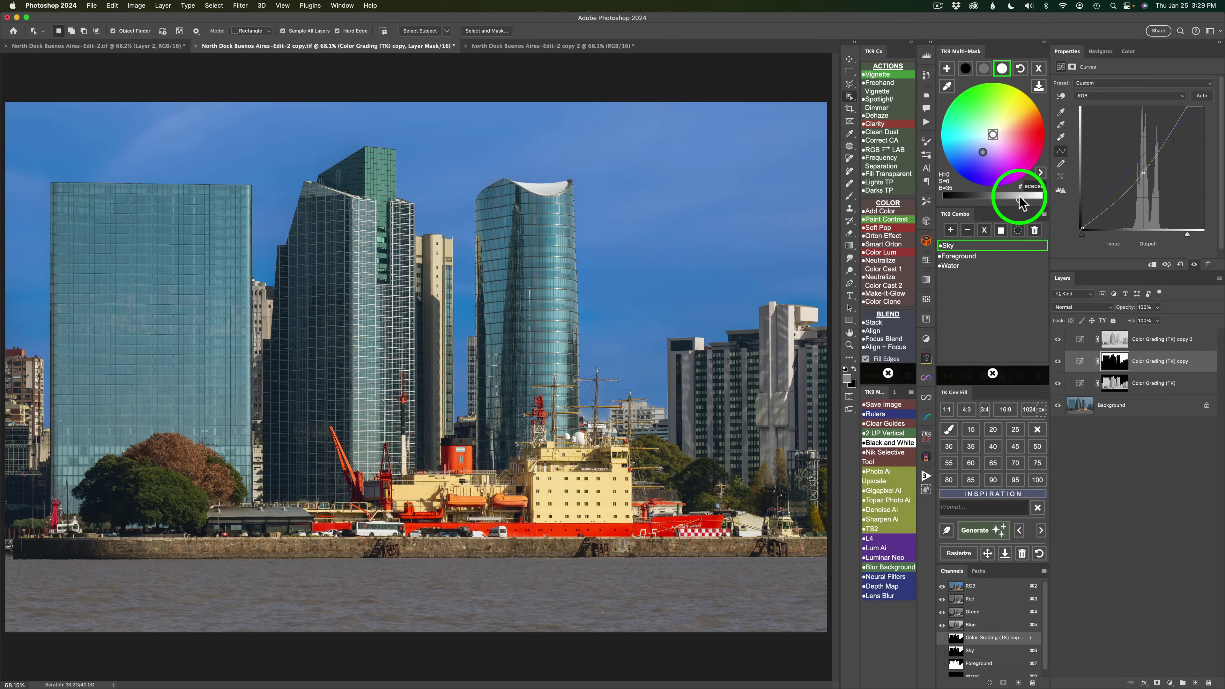
pyautogui.click(1056, 362)
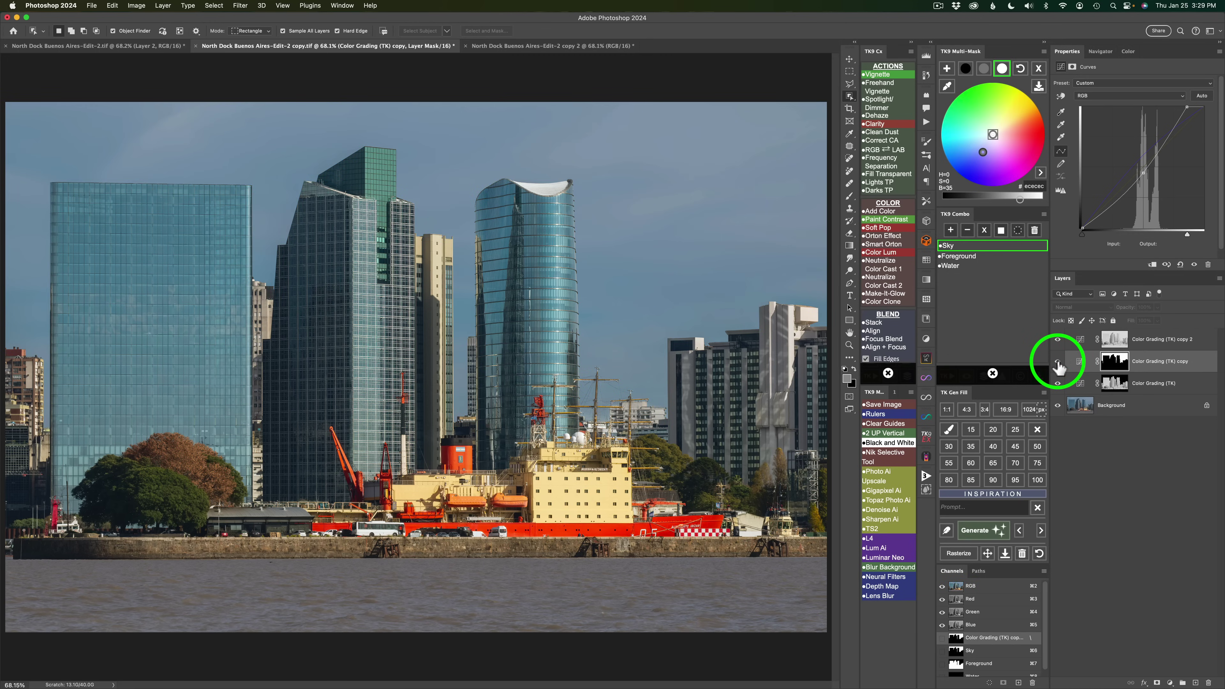
pyautogui.click(1058, 363)
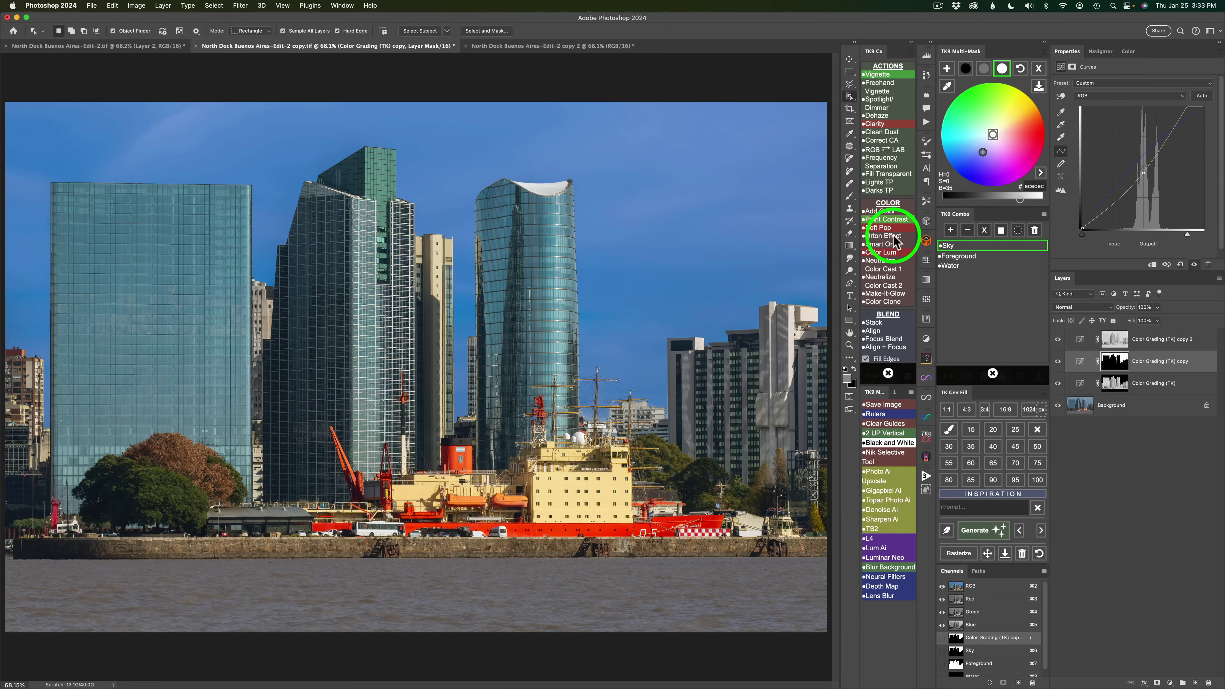
# Inspect the sky's edges along the buildings, ship masts and rigging across the whole skyline at 100% and 200% zoom.
pyautogui.click(887, 373)
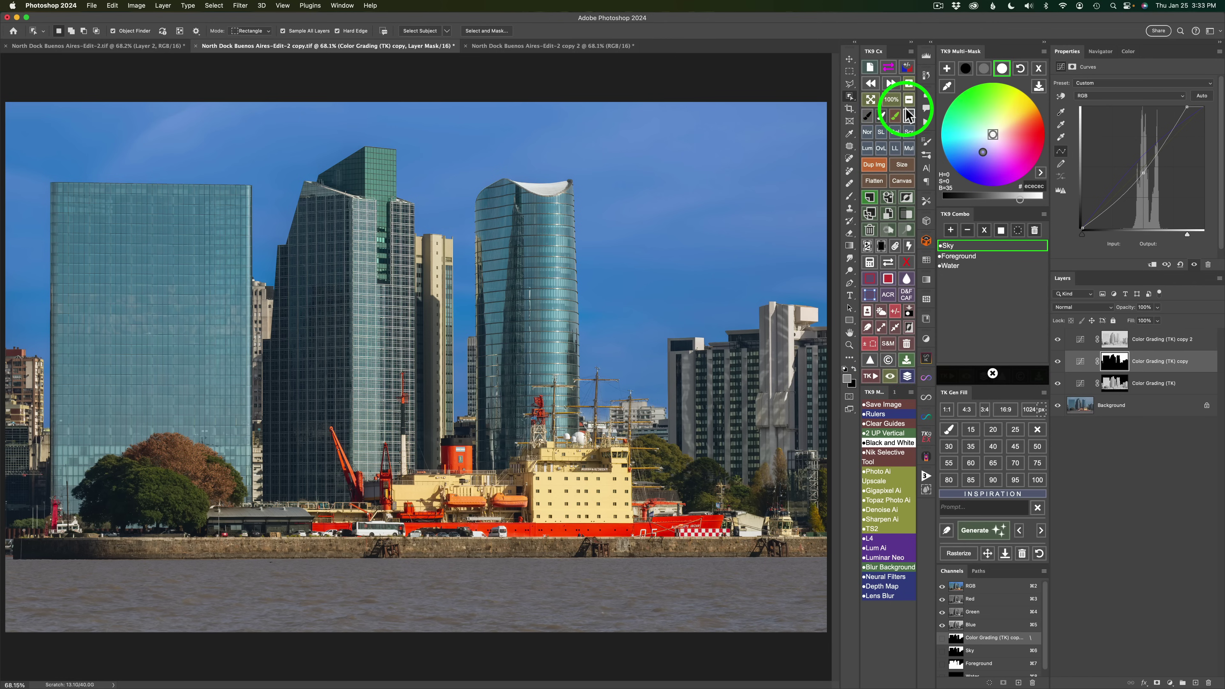
pyautogui.click(891, 100)
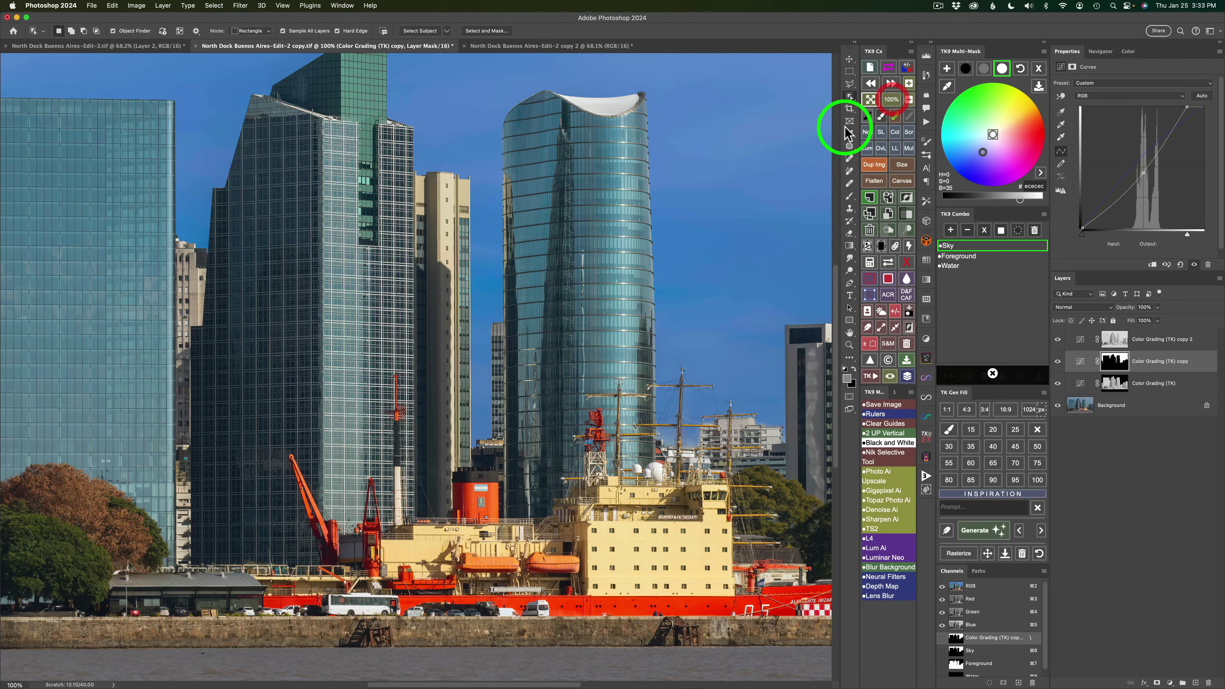
pyautogui.moveTo(718, 315); pyautogui.dragTo(401, 328)
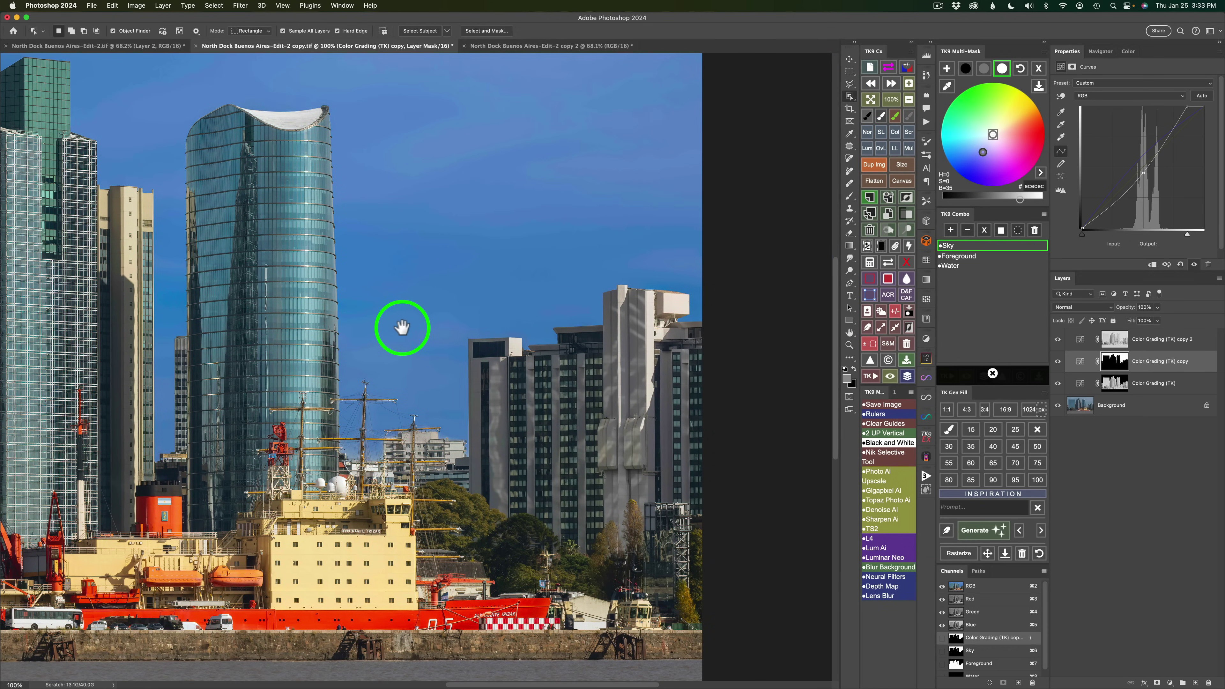
pyautogui.click(908, 84)
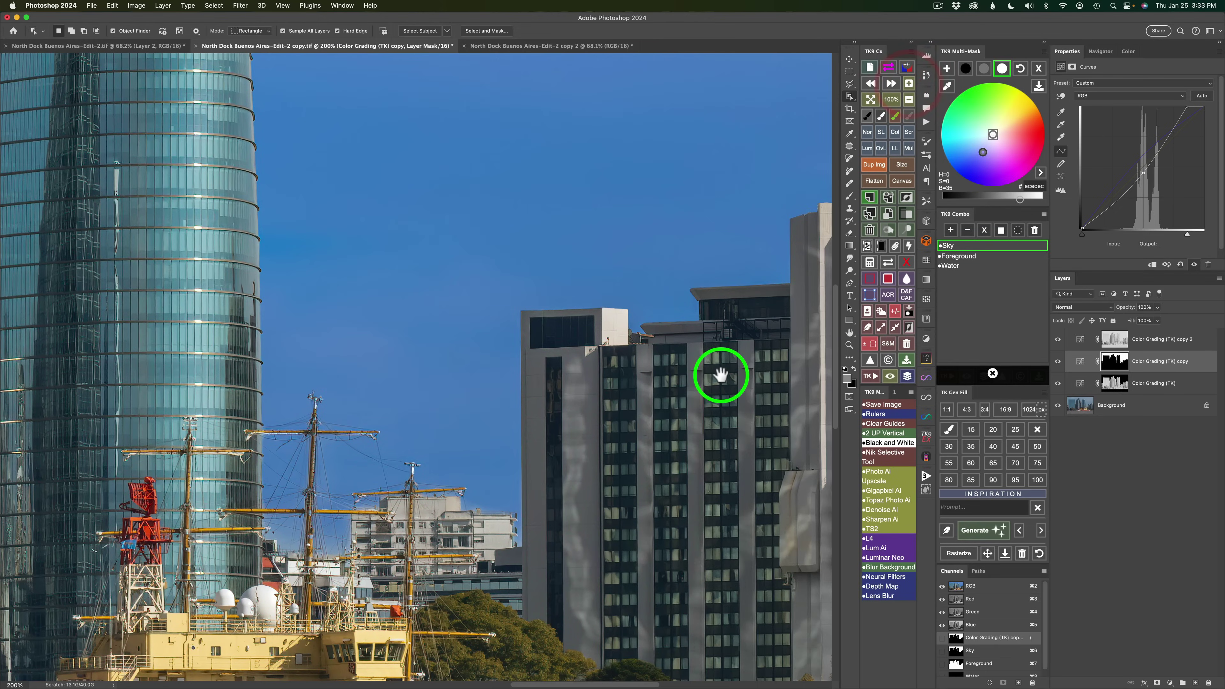
pyautogui.moveTo(719, 374); pyautogui.dragTo(568, 374)
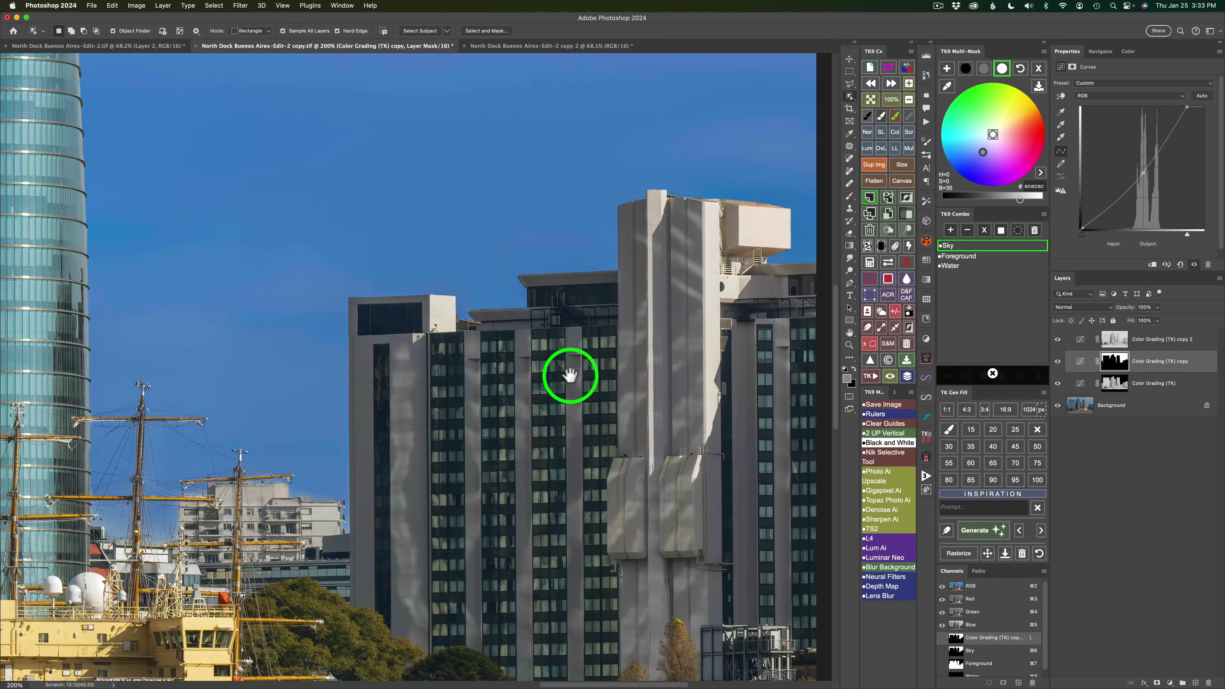
pyautogui.moveTo(458, 407); pyautogui.dragTo(591, 391)
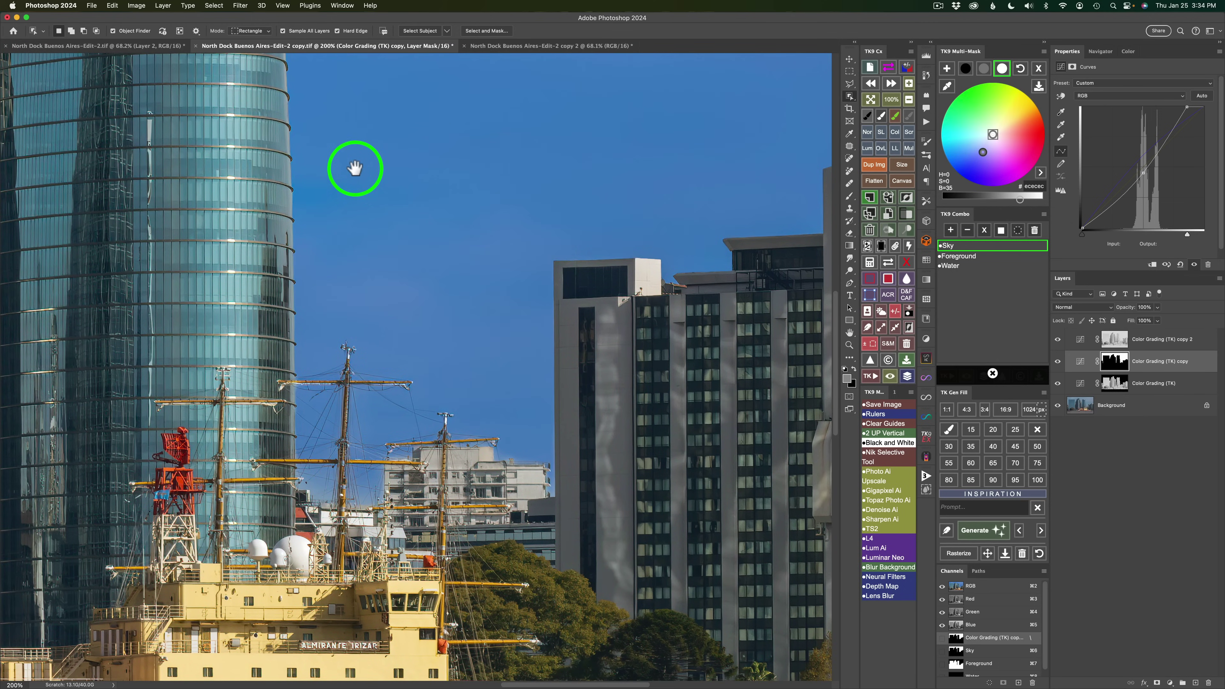
pyautogui.moveTo(355, 169); pyautogui.dragTo(494, 408)
pyautogui.moveTo(405, 128); pyautogui.dragTo(545, 204)
pyautogui.moveTo(437, 281); pyautogui.dragTo(519, 220)
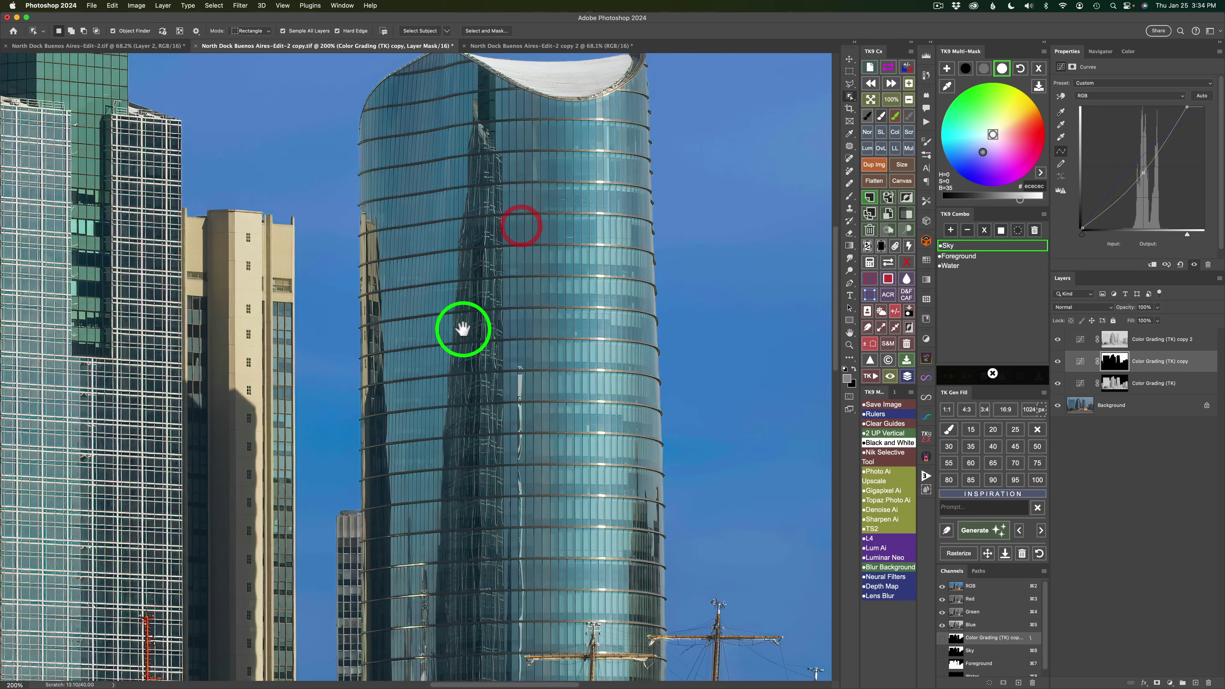
pyautogui.moveTo(462, 328)
pyautogui.mouseDown()
pyautogui.moveTo(509, 183)
pyautogui.moveTo(496, 221)
pyautogui.mouseUp()
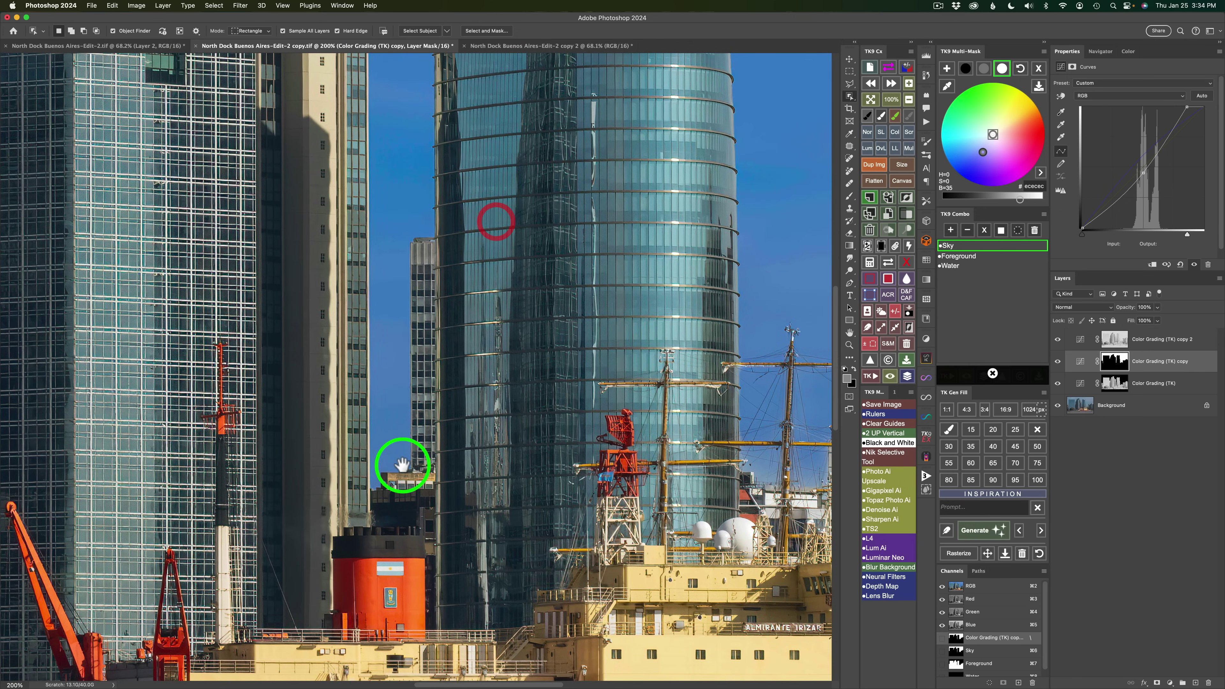
pyautogui.moveTo(414, 127); pyautogui.dragTo(538, 453)
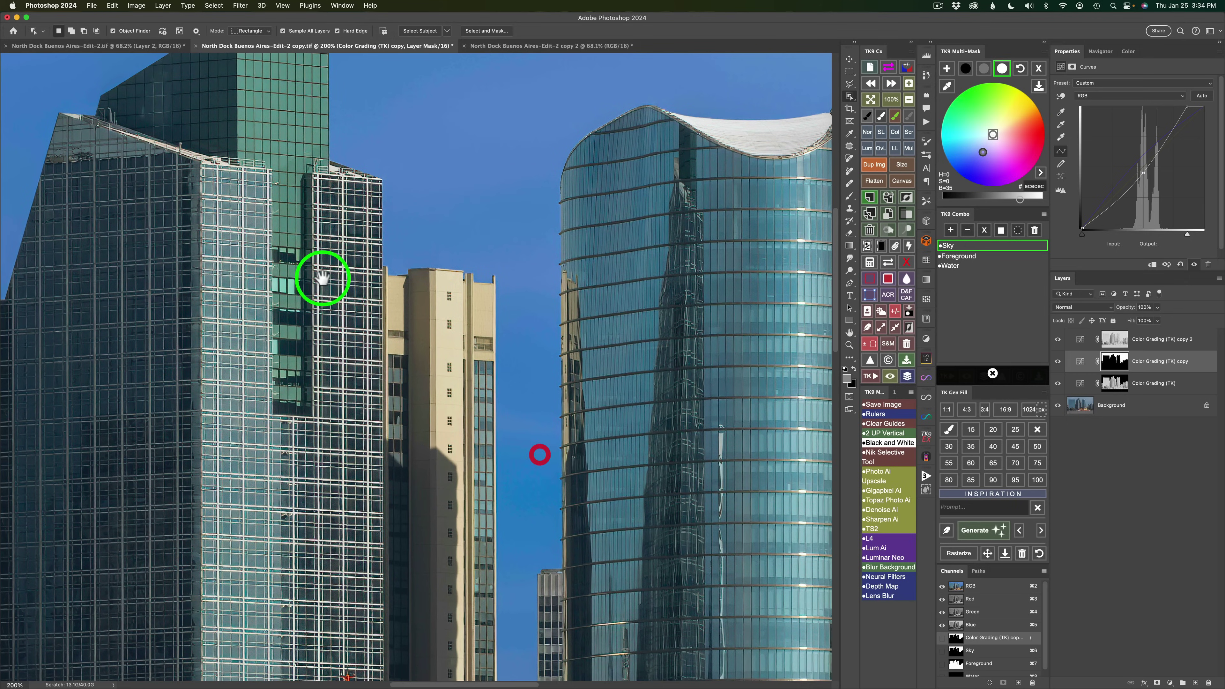
pyautogui.moveTo(320, 276); pyautogui.dragTo(396, 355)
pyautogui.moveTo(274, 305); pyautogui.dragTo(446, 350)
pyautogui.moveTo(358, 401); pyautogui.dragTo(471, 339)
pyautogui.moveTo(411, 363); pyautogui.dragTo(334, 468)
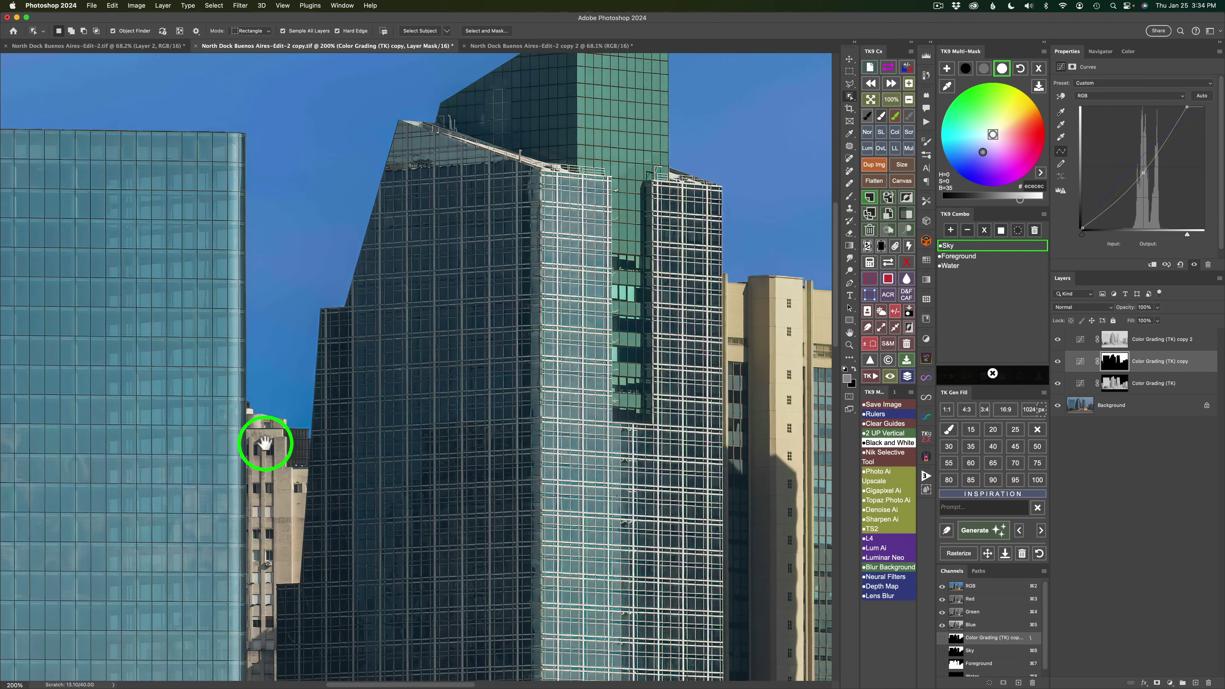
pyautogui.moveTo(265, 443); pyautogui.dragTo(494, 454)
pyautogui.moveTo(287, 424); pyautogui.dragTo(637, 102)
pyautogui.moveTo(457, 459); pyautogui.dragTo(484, 407)
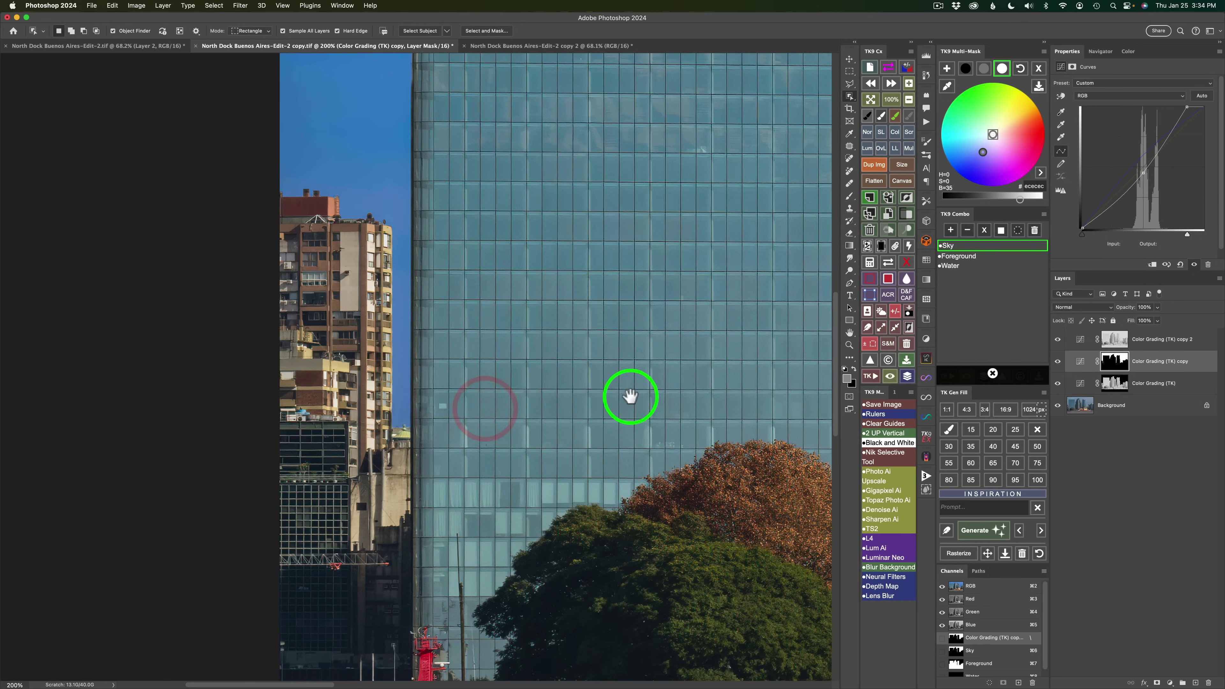
pyautogui.moveTo(630, 396); pyautogui.dragTo(208, 356)
pyautogui.moveTo(554, 407); pyautogui.dragTo(244, 410)
pyautogui.moveTo(601, 424); pyautogui.dragTo(324, 545)
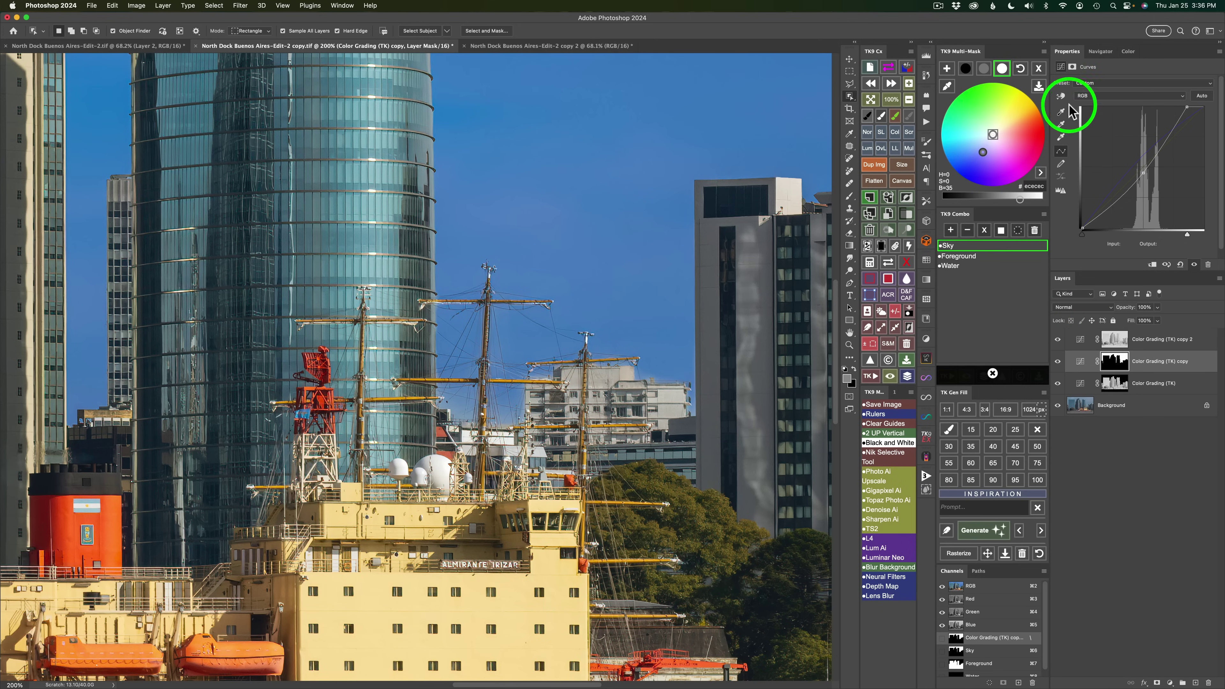
# Dodge the highlights of the sky layer's mask around the ship's masts and the pale building behind them, checking the mask across the whole photo.
pyautogui.click(1038, 68)
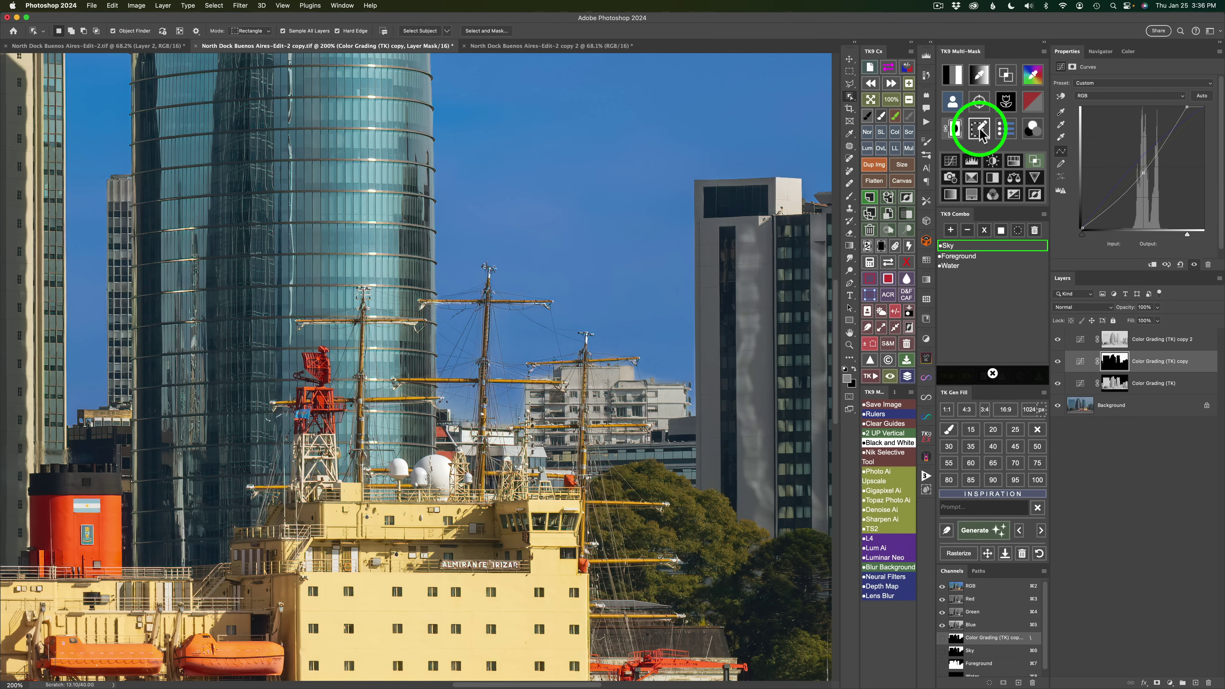
pyautogui.click(954, 128)
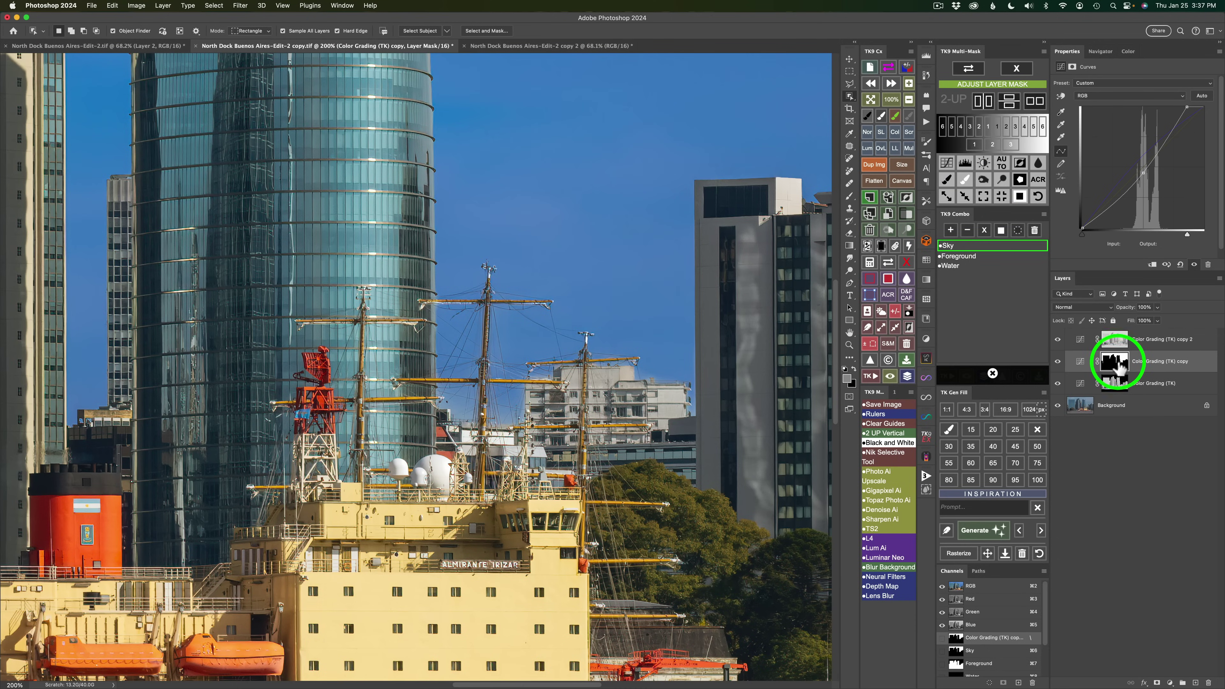
pyautogui.click(970, 72)
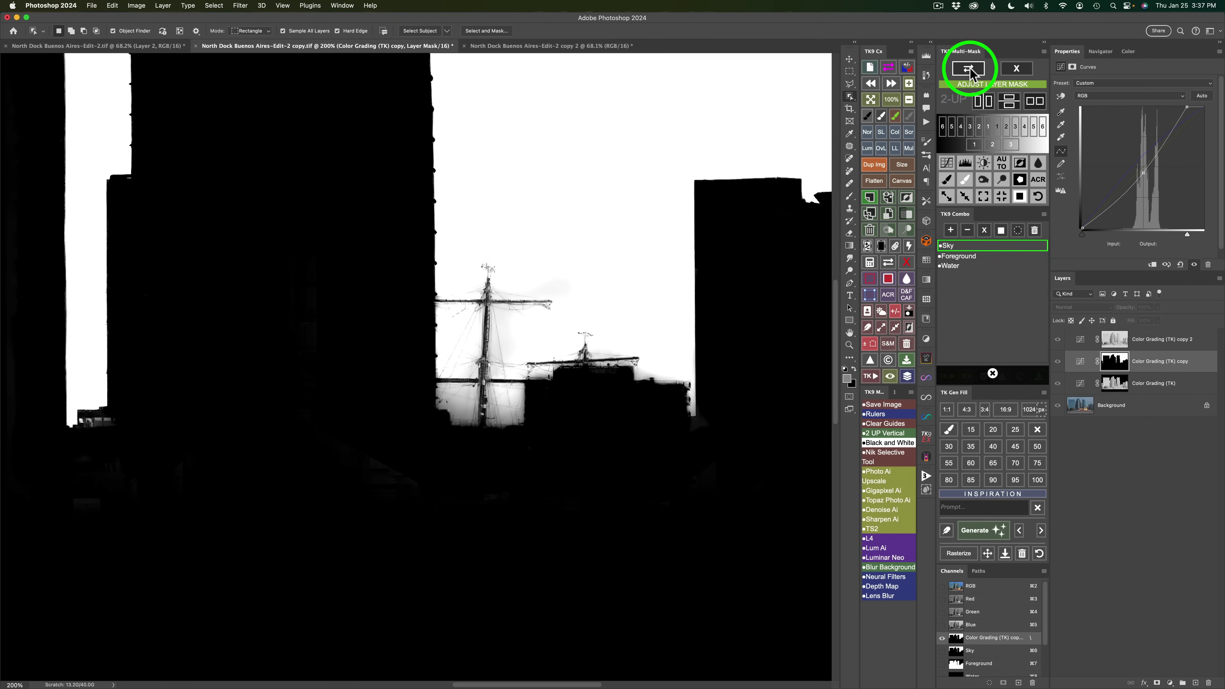
pyautogui.click(970, 72)
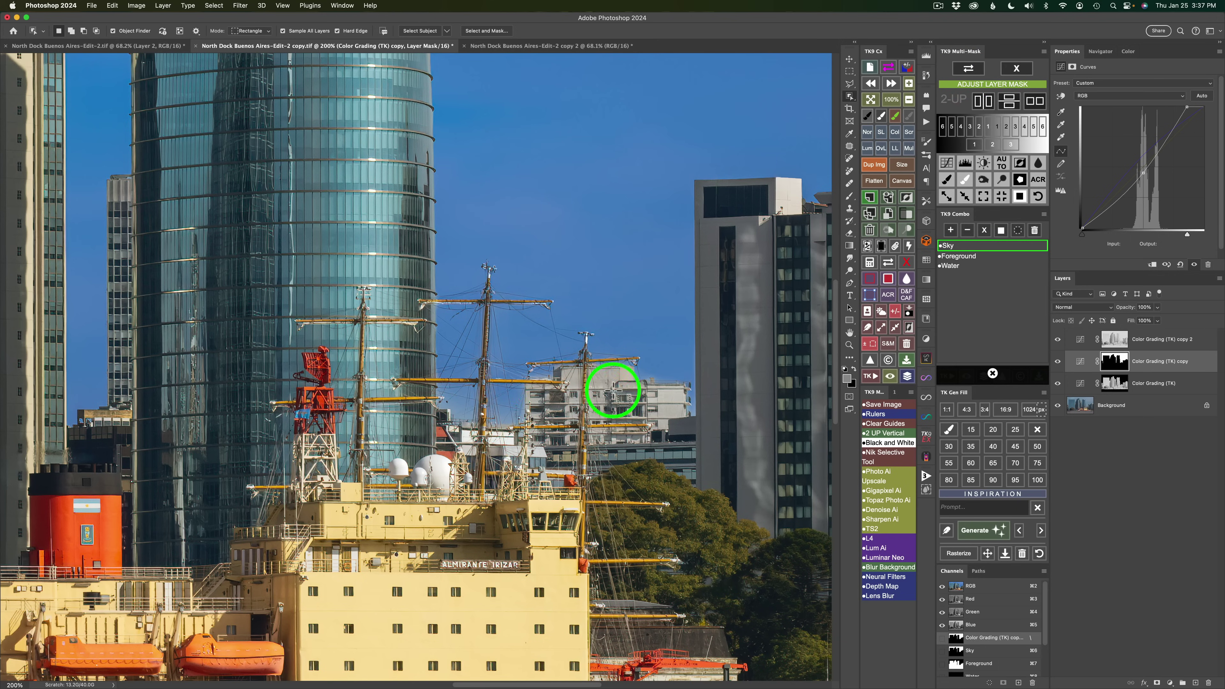
pyautogui.click(1003, 181)
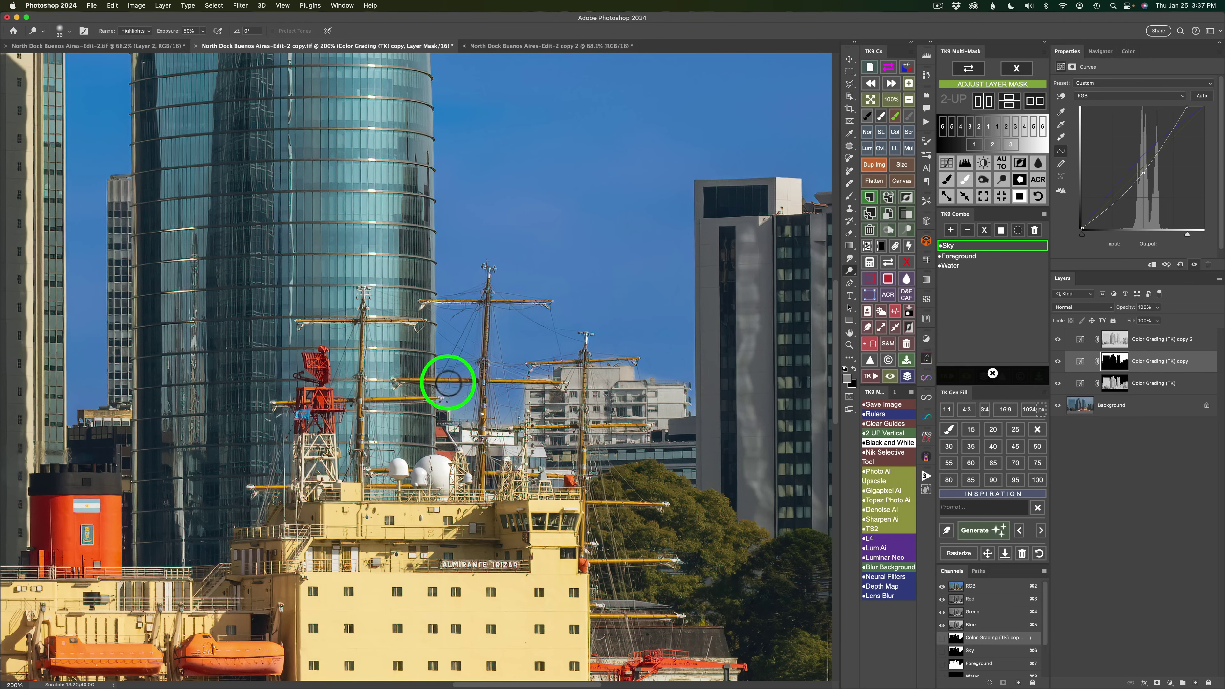
pyautogui.moveTo(446, 384); pyautogui.dragTo(451, 380)
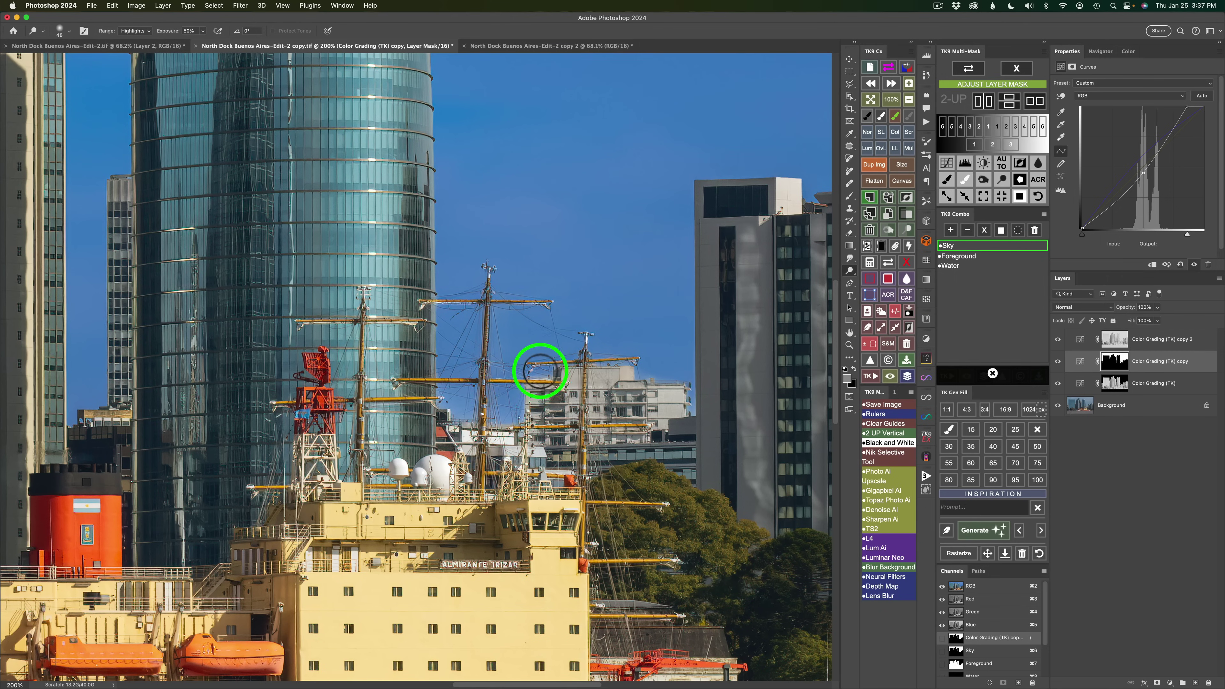
pyautogui.click(535, 364)
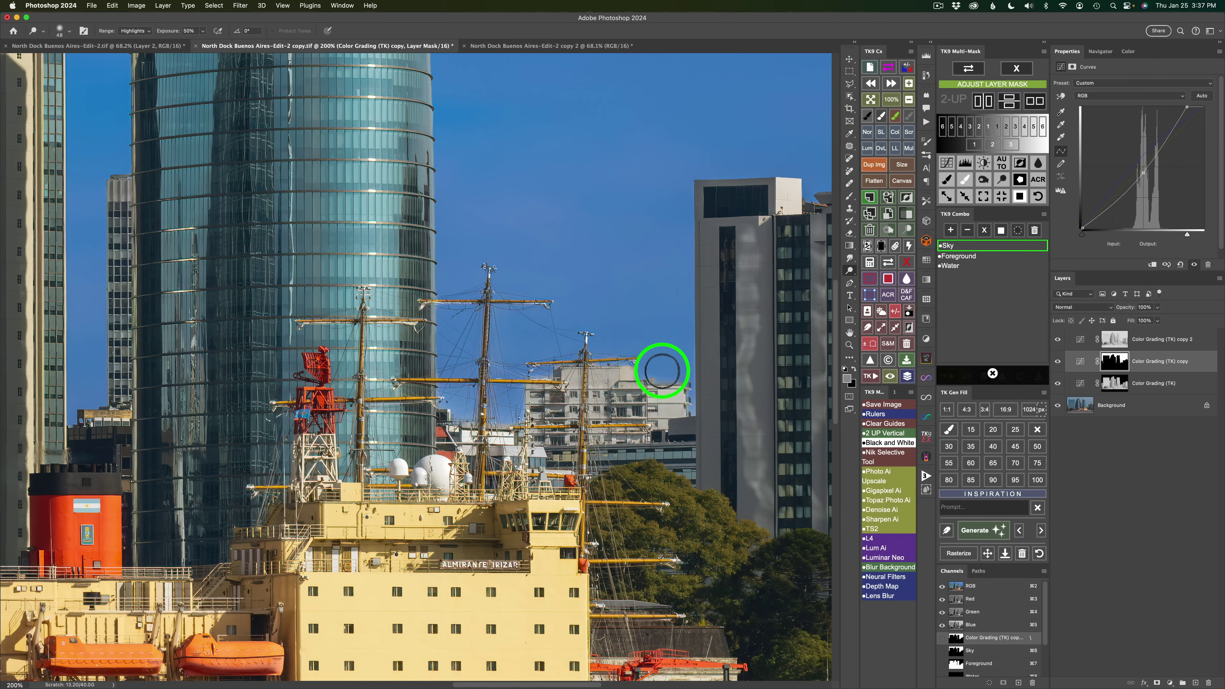
pyautogui.click(668, 365)
pyautogui.click(583, 355)
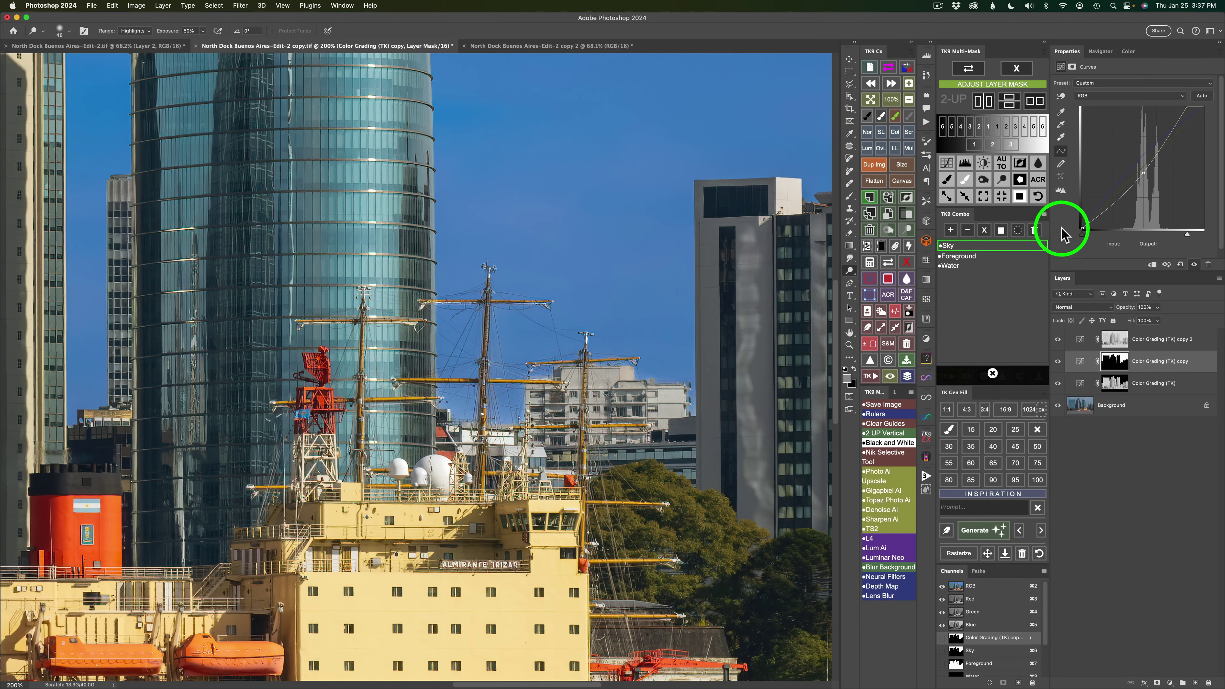
pyautogui.click(872, 101)
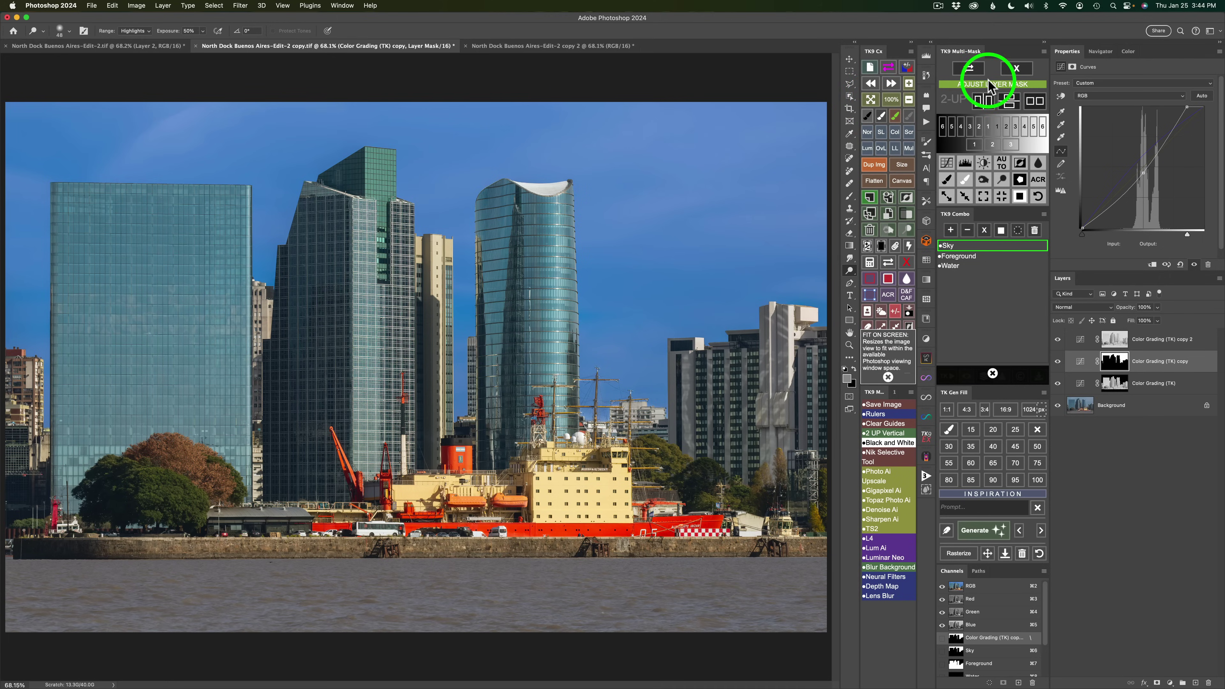
pyautogui.click(970, 70)
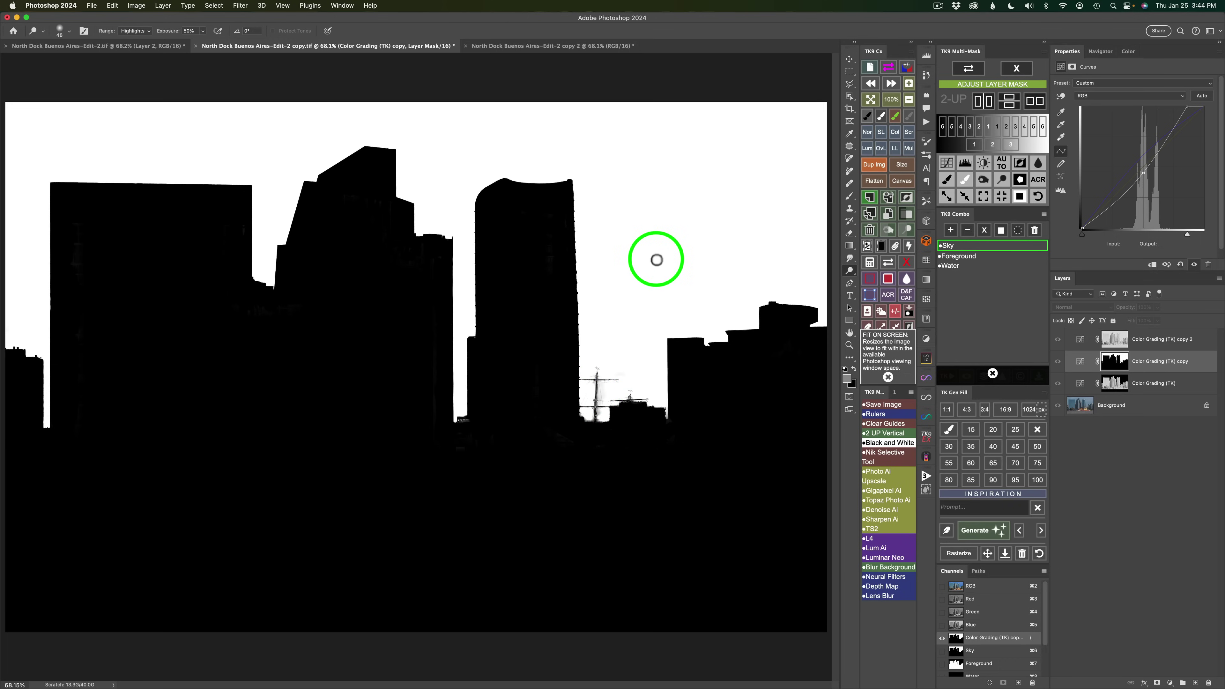
pyautogui.click(973, 72)
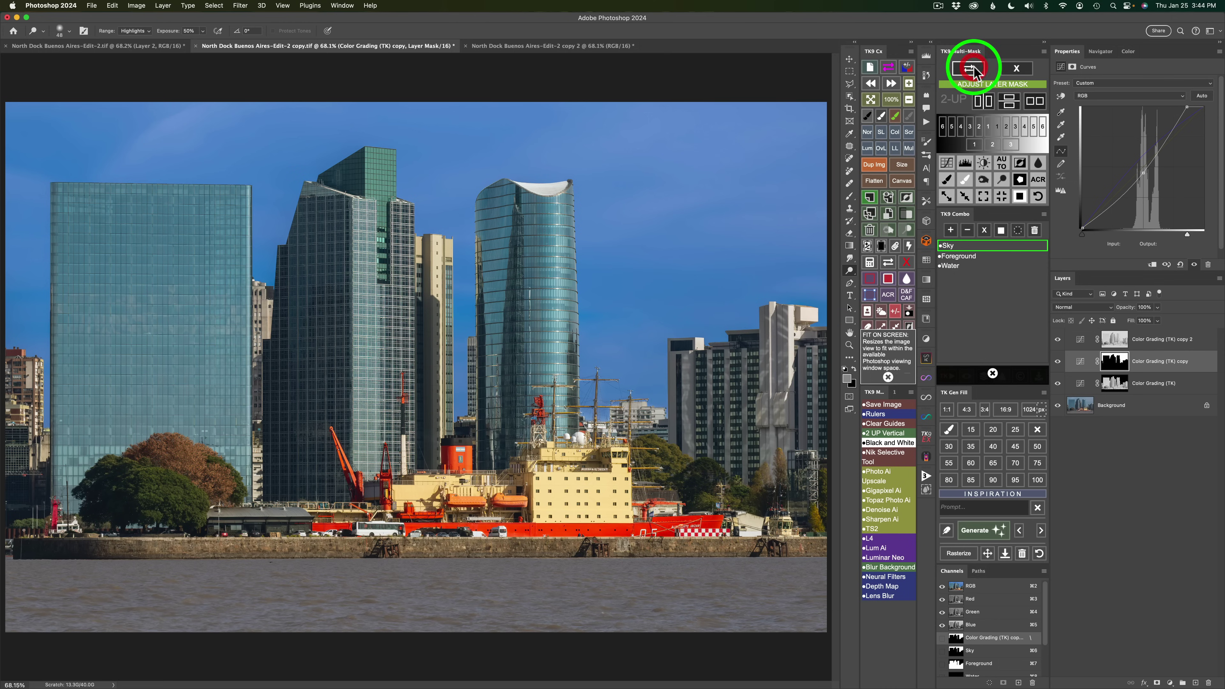
pyautogui.click(1016, 71)
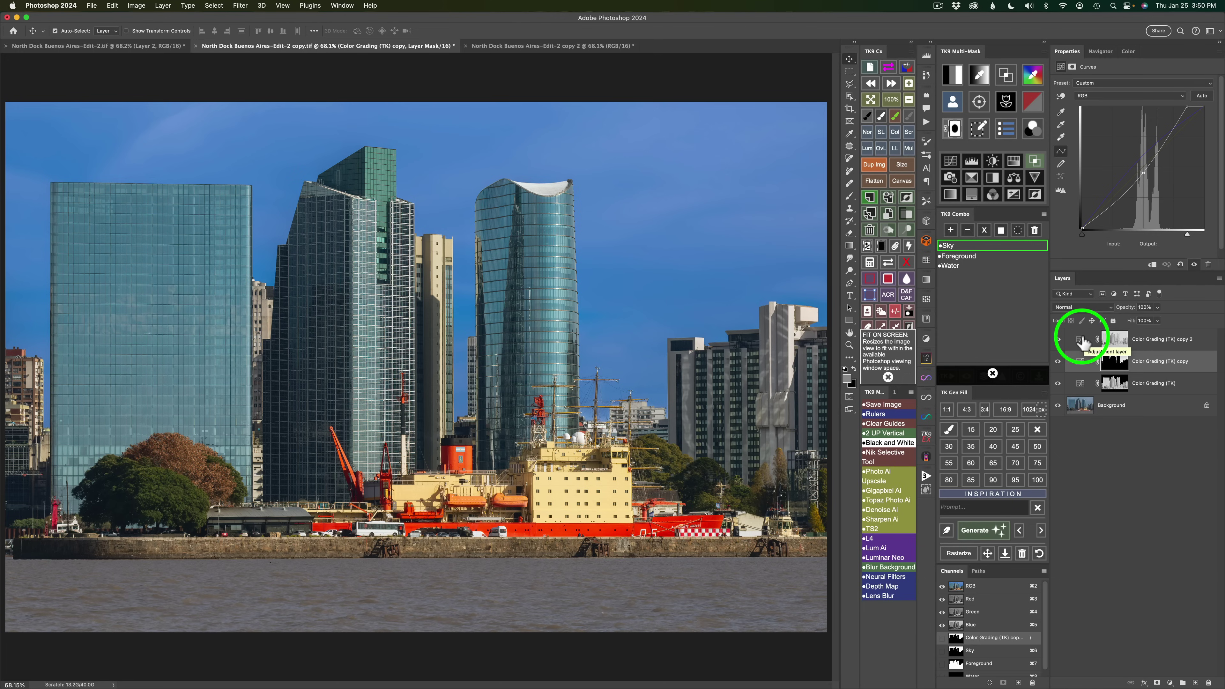
# Intersect the Color Grading copy 2 layer's mask with the saved Water channel, with the color grading controls open.
pyautogui.click(1082, 342)
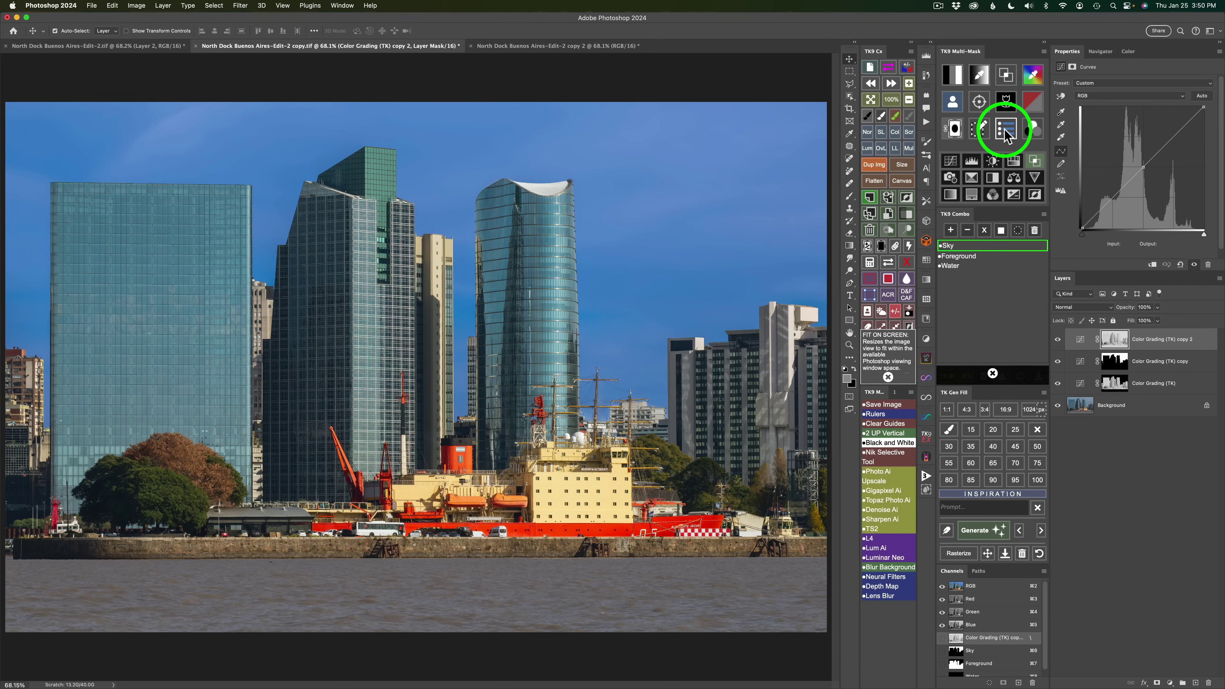
pyautogui.click(1033, 130)
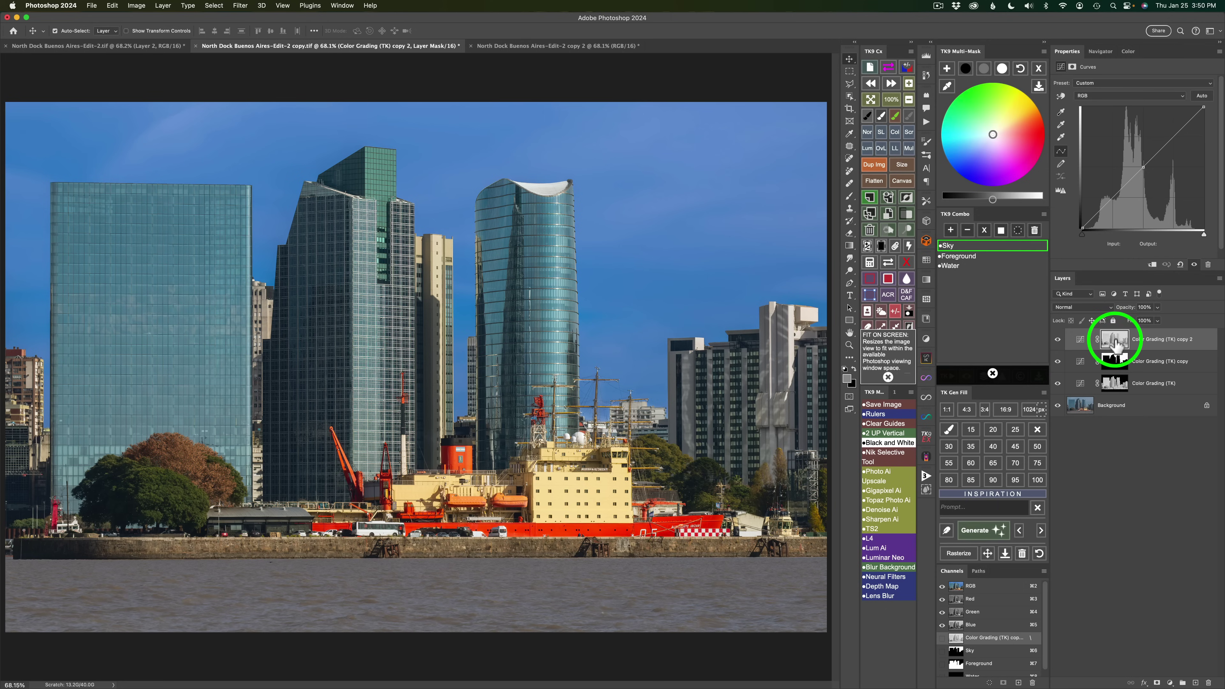
pyautogui.click(954, 266)
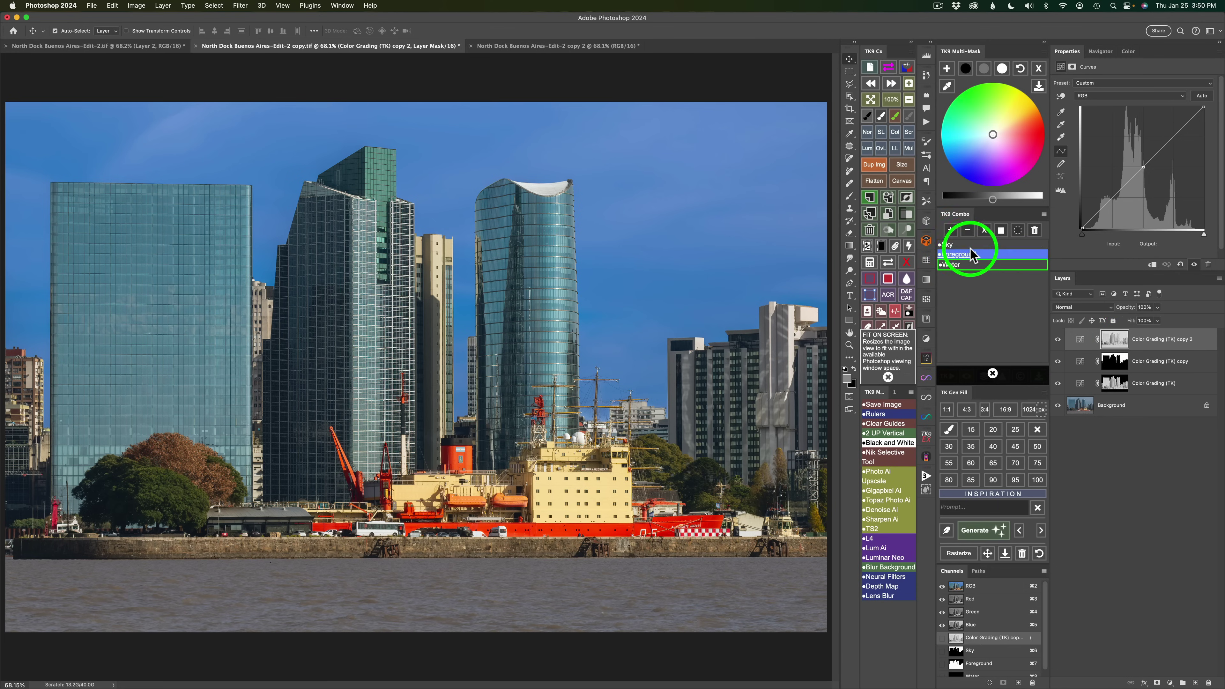
pyautogui.click(984, 230)
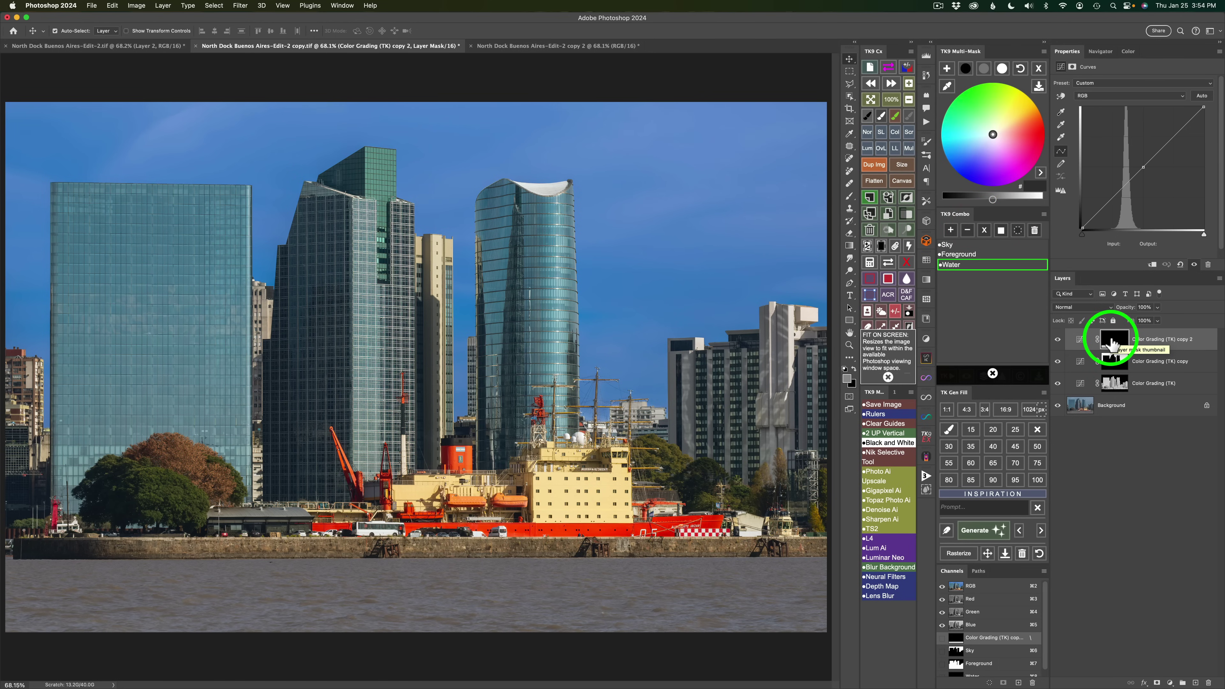
# Brighten the water layer's midtones to 6 and apply hex colour 717983 to them.
pyautogui.click(986, 69)
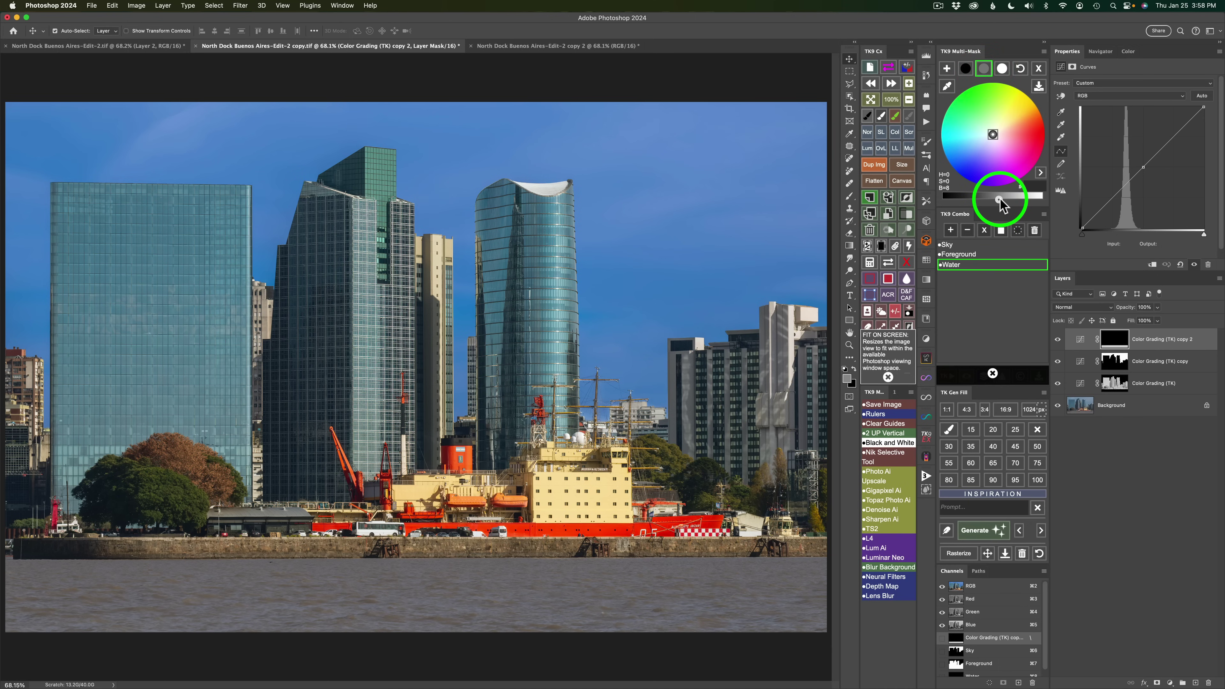
pyautogui.click(998, 199)
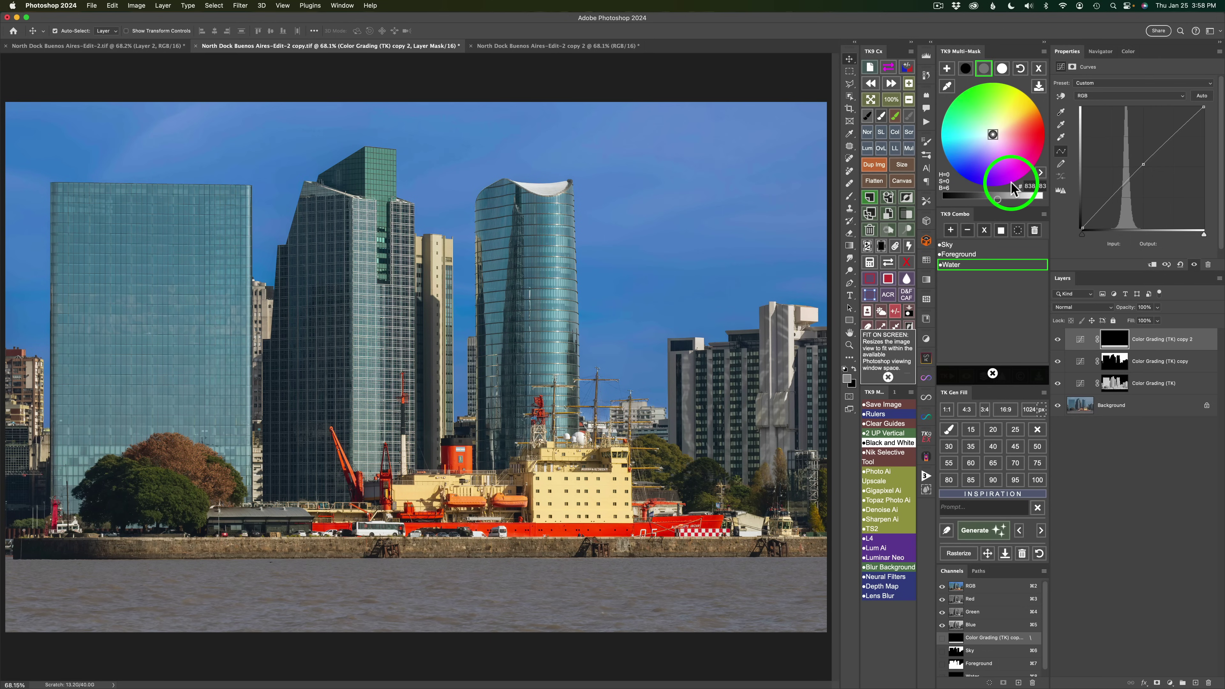
pyautogui.click(1036, 186)
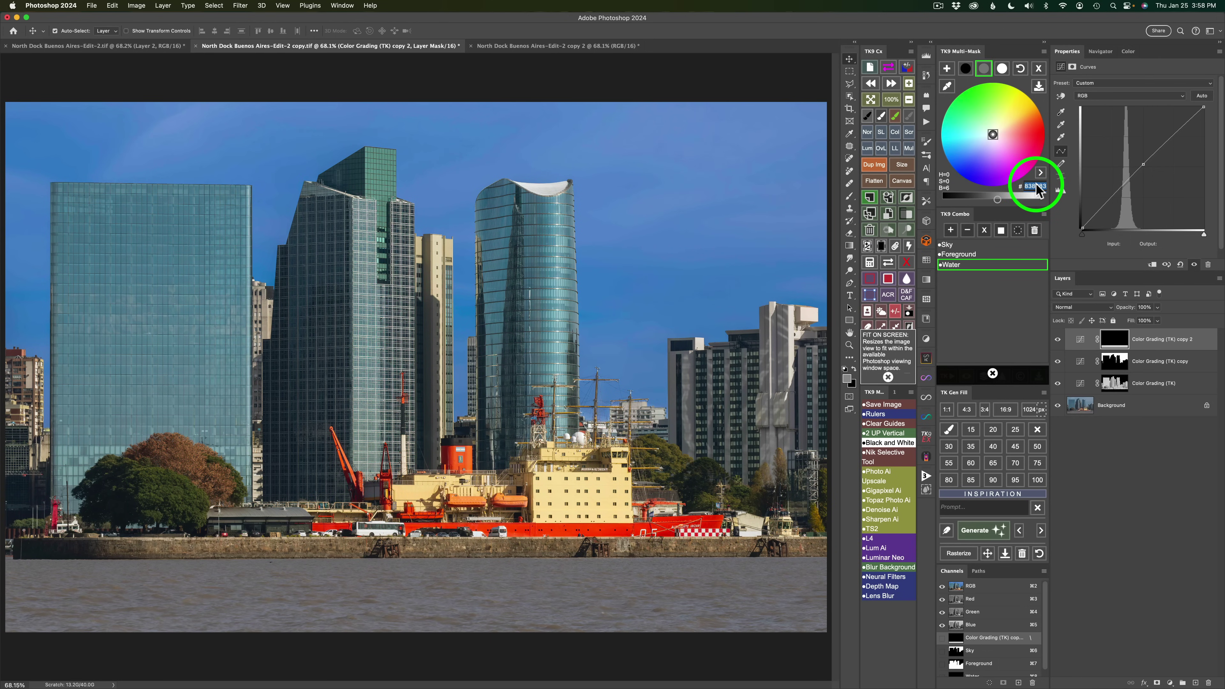
pyautogui.write('717983')
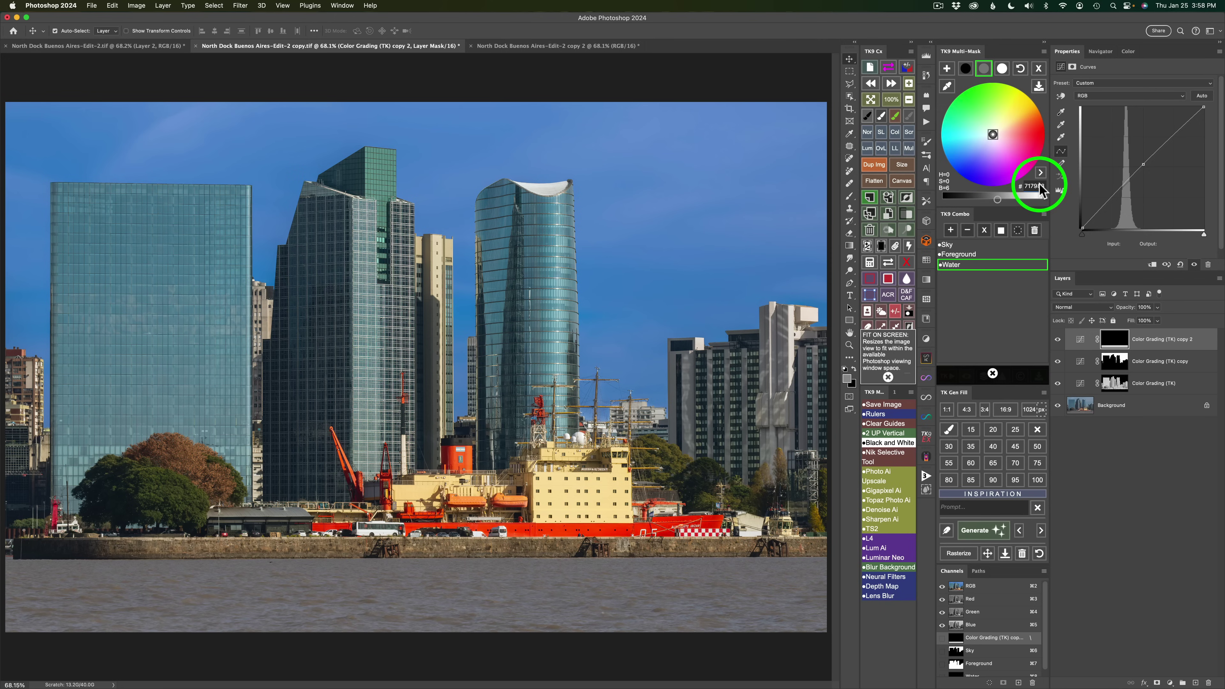
pyautogui.click(1040, 172)
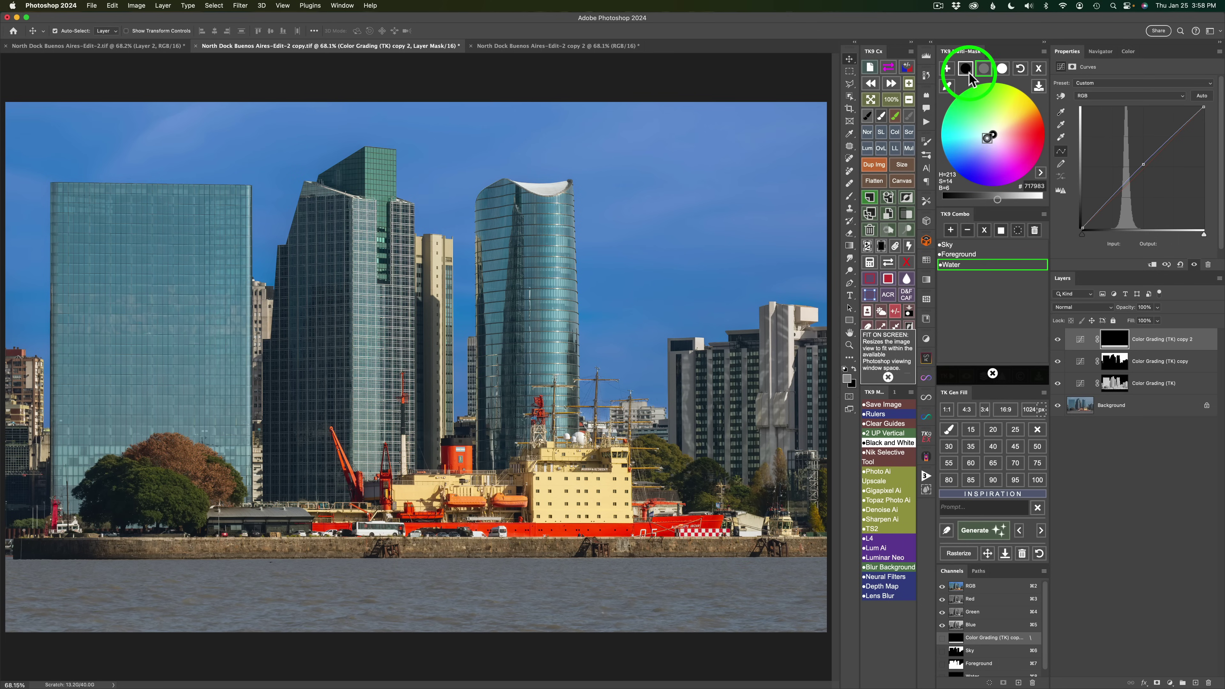
# Darken the water layer's shadows to -33, comparing the photo with the layer off and on.
pyautogui.click(969, 68)
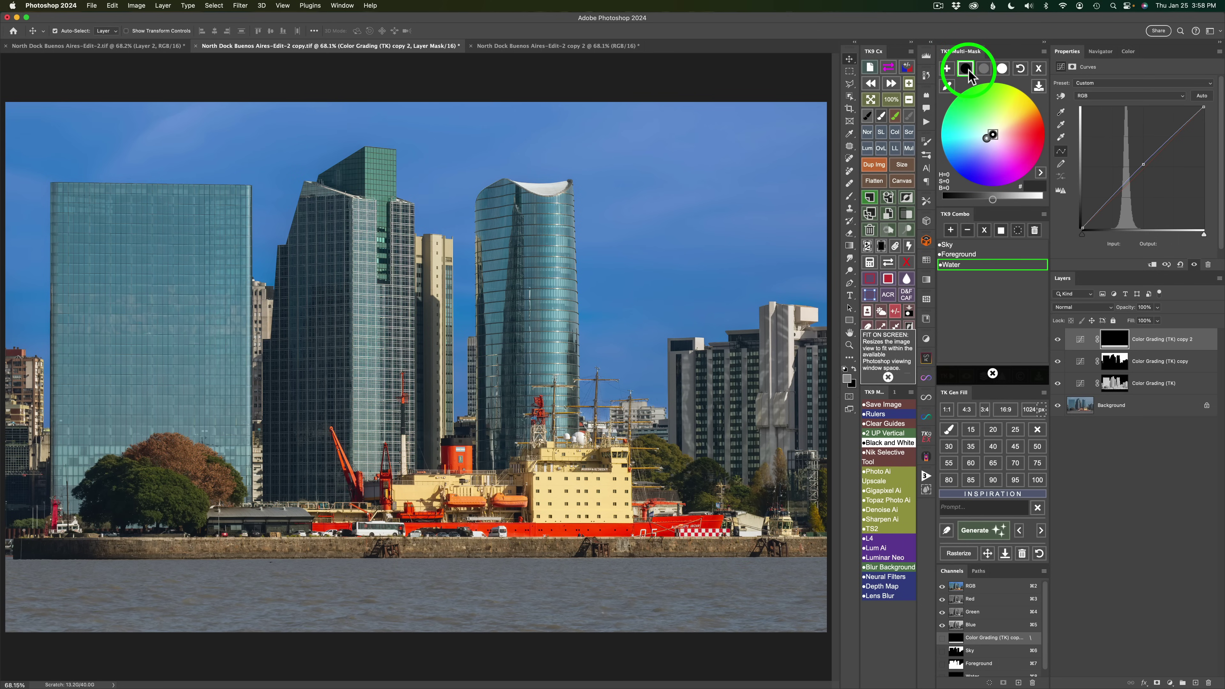
pyautogui.click(968, 198)
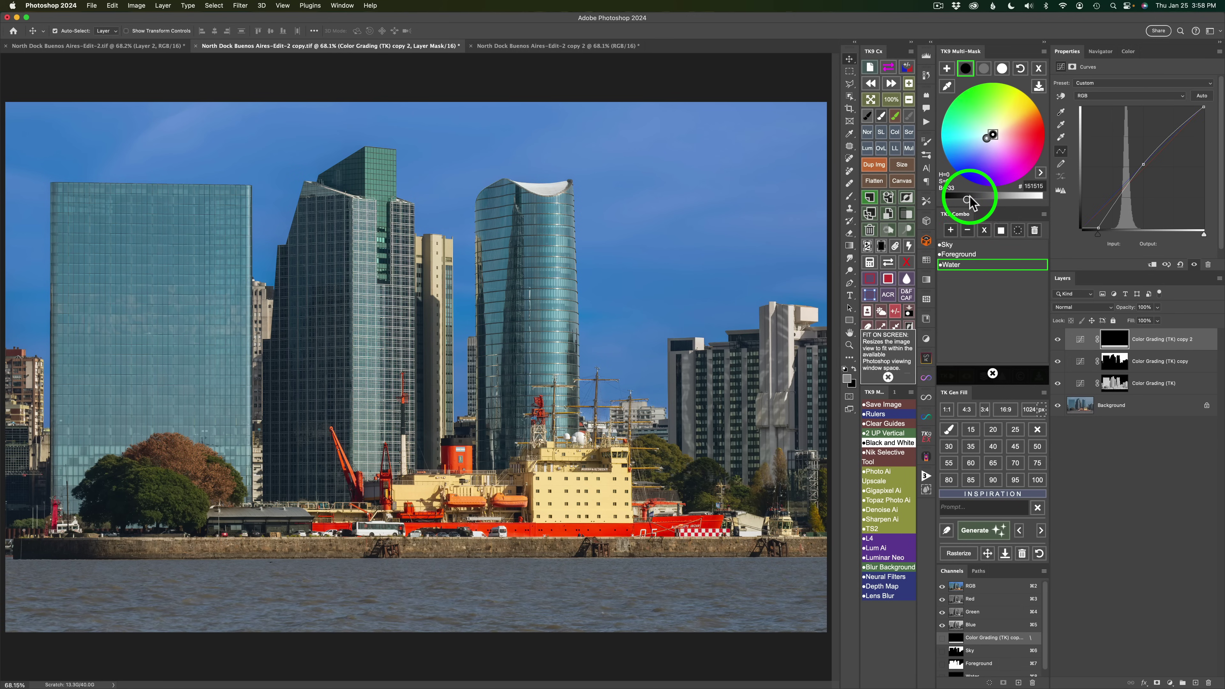
pyautogui.click(1058, 340)
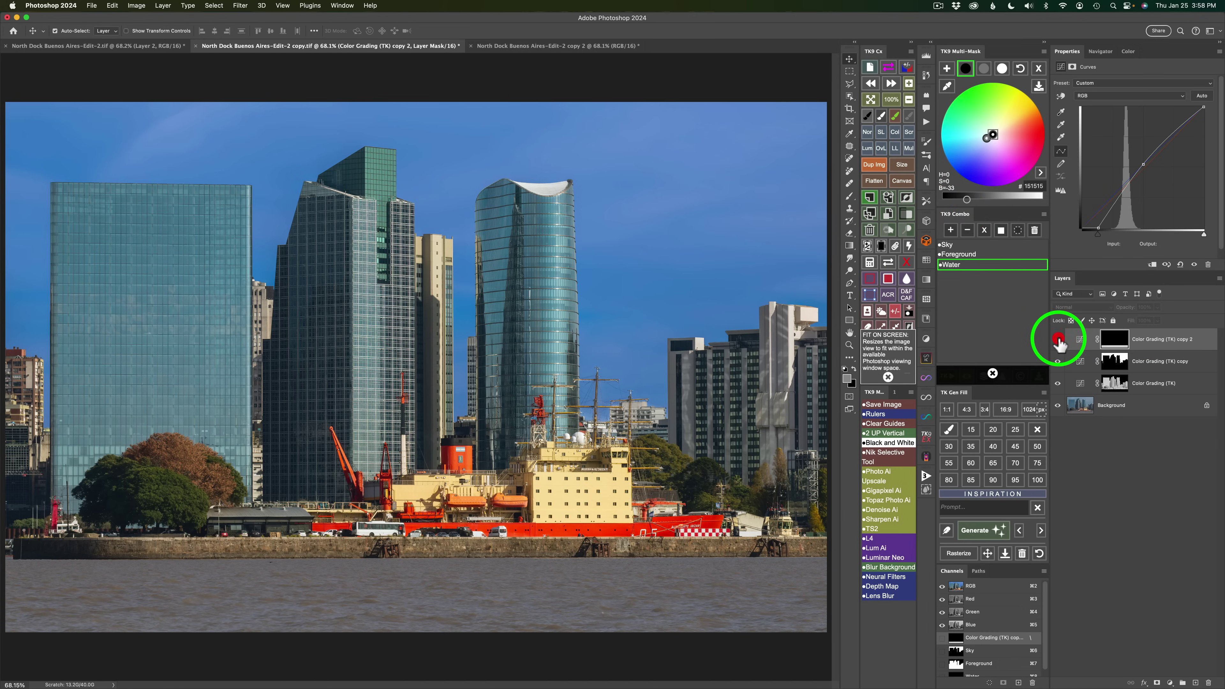
pyautogui.click(1058, 340)
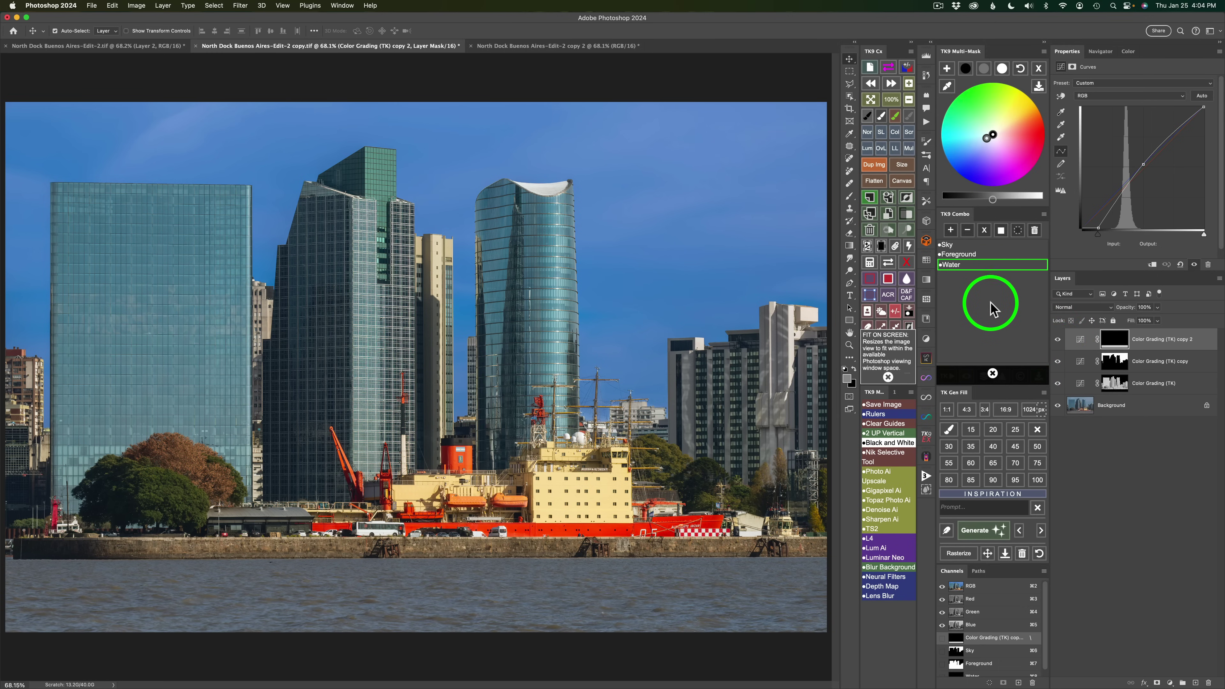
# Close the saved mask channel list and compare the original photo with the complete grade by hiding and restoring all adjustment layers.
pyautogui.click(992, 373)
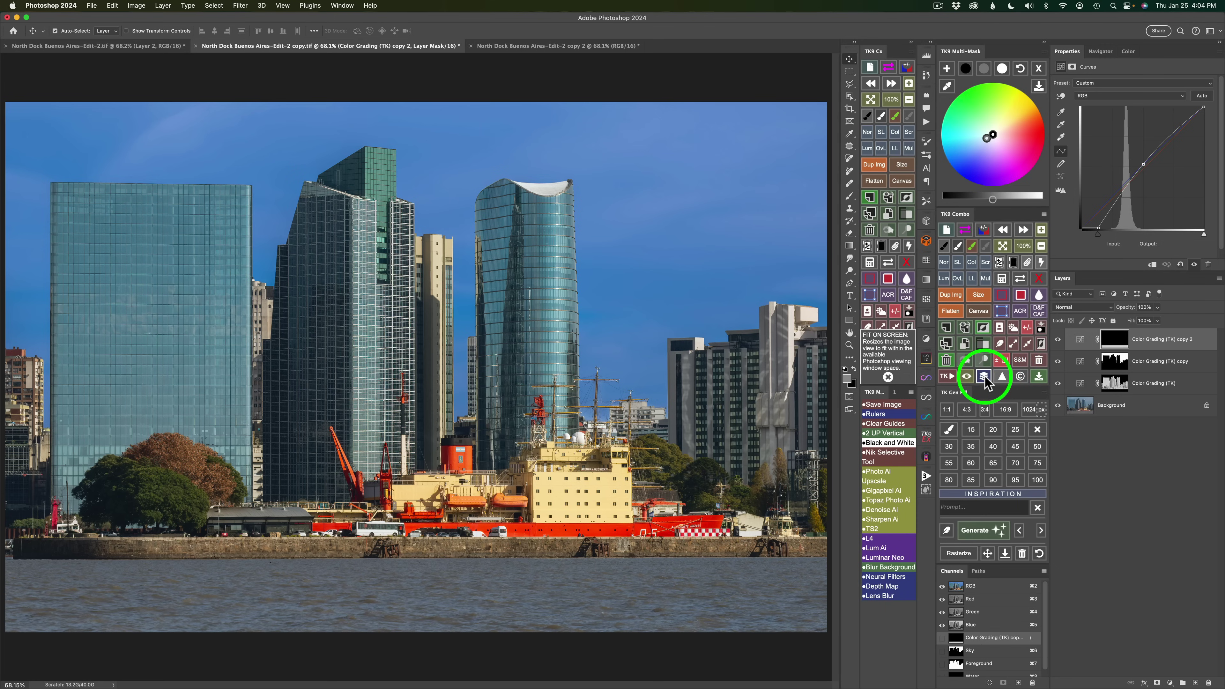
pyautogui.click(984, 377)
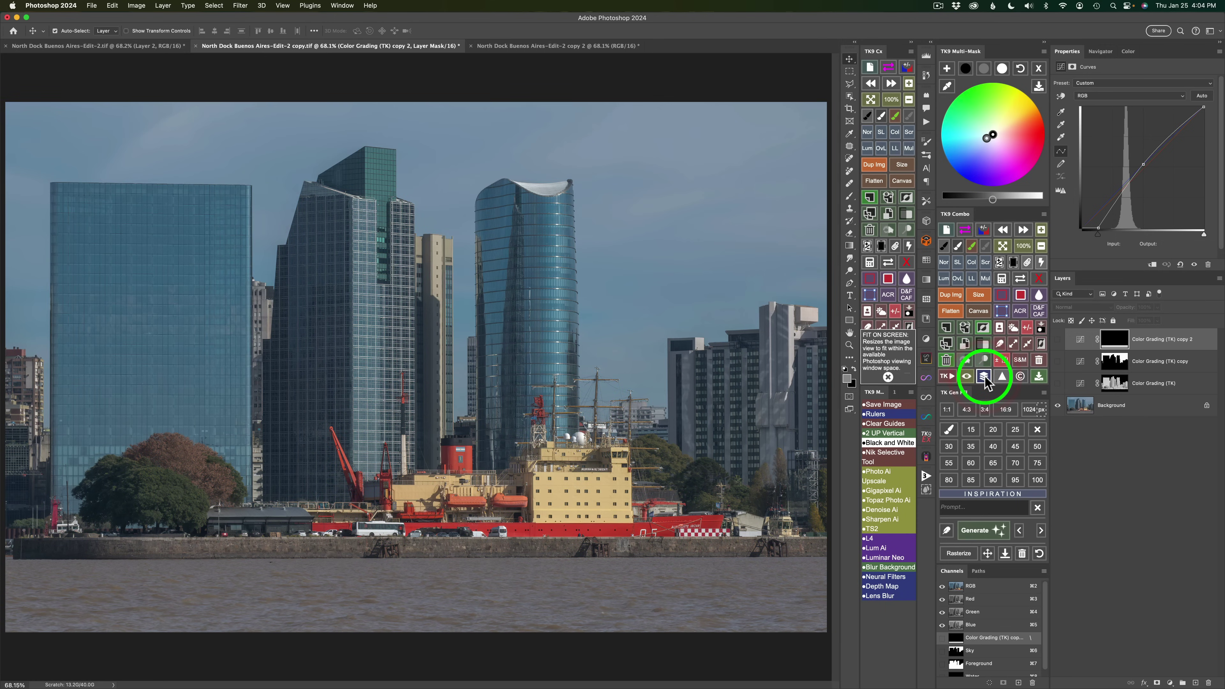
pyautogui.click(984, 377)
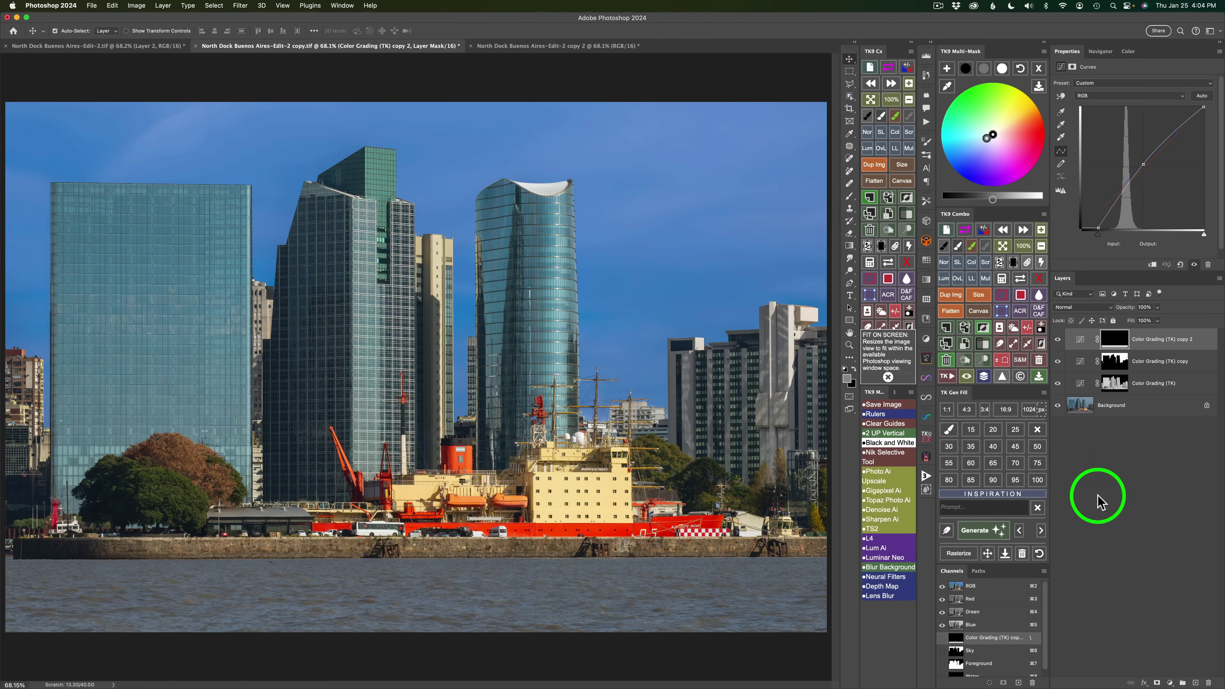